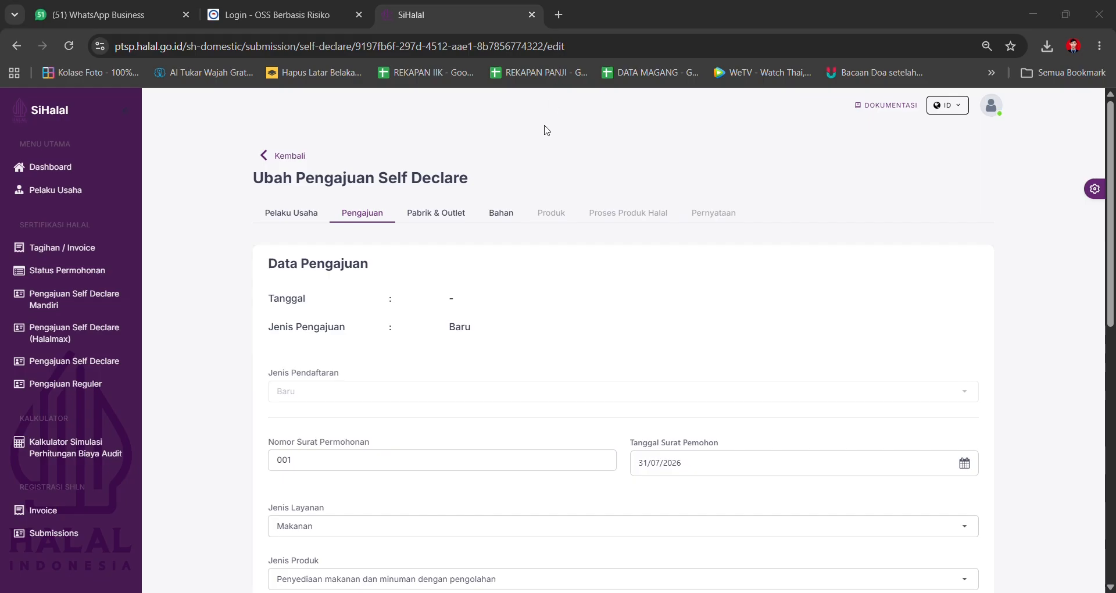
Start a new entry in the Bahan section with Jenis Bahan Kemasan and Tipe Bahan set to Bahan Tidak Bersertifikat.
left_click(500, 220)
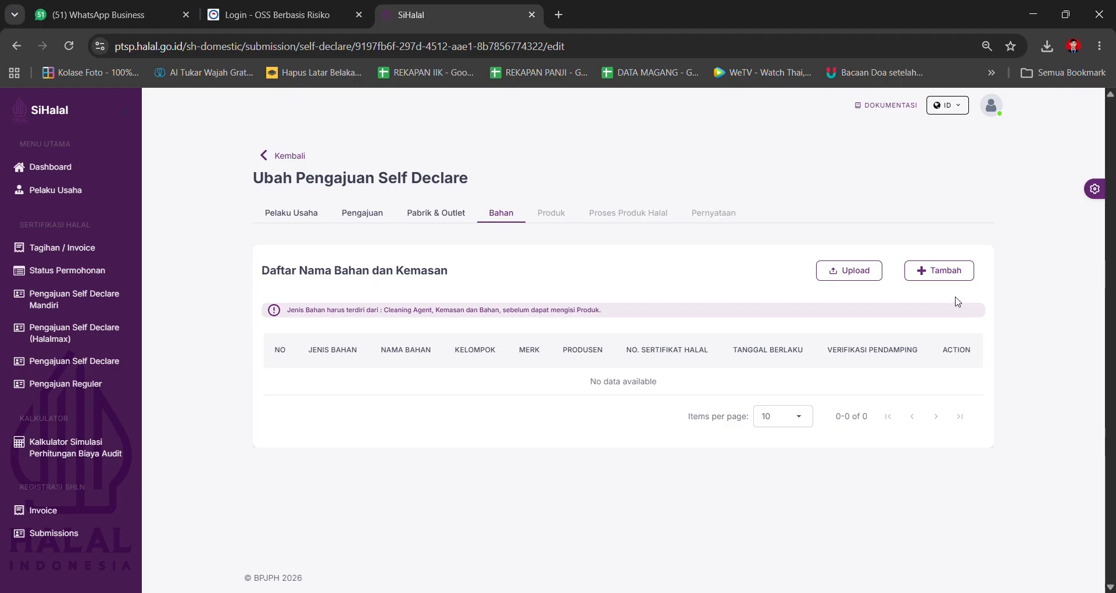
left_click(934, 271)
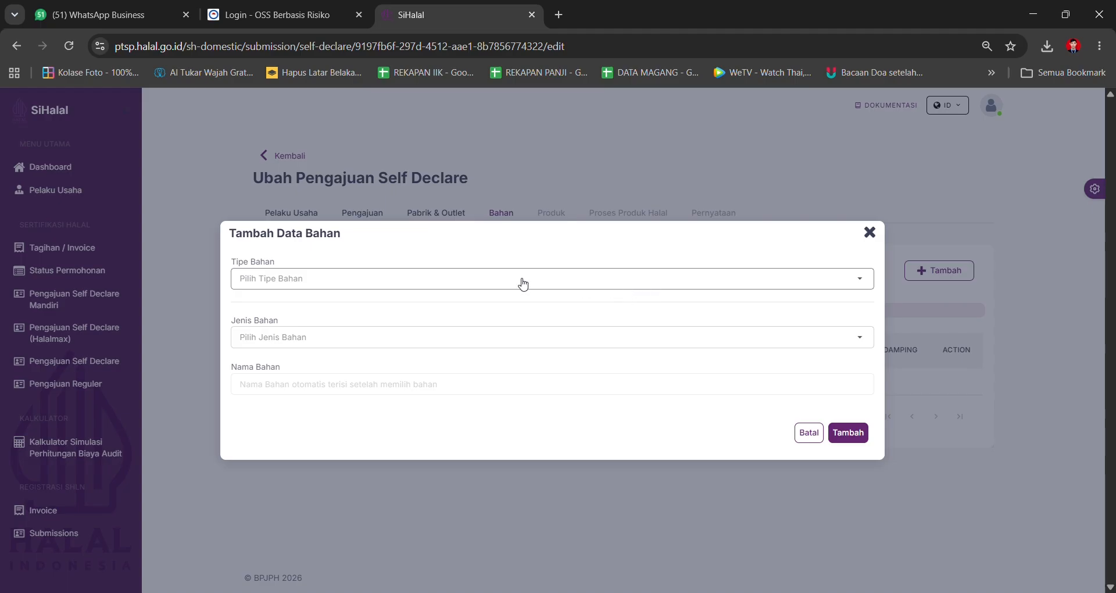
left_click(419, 284)
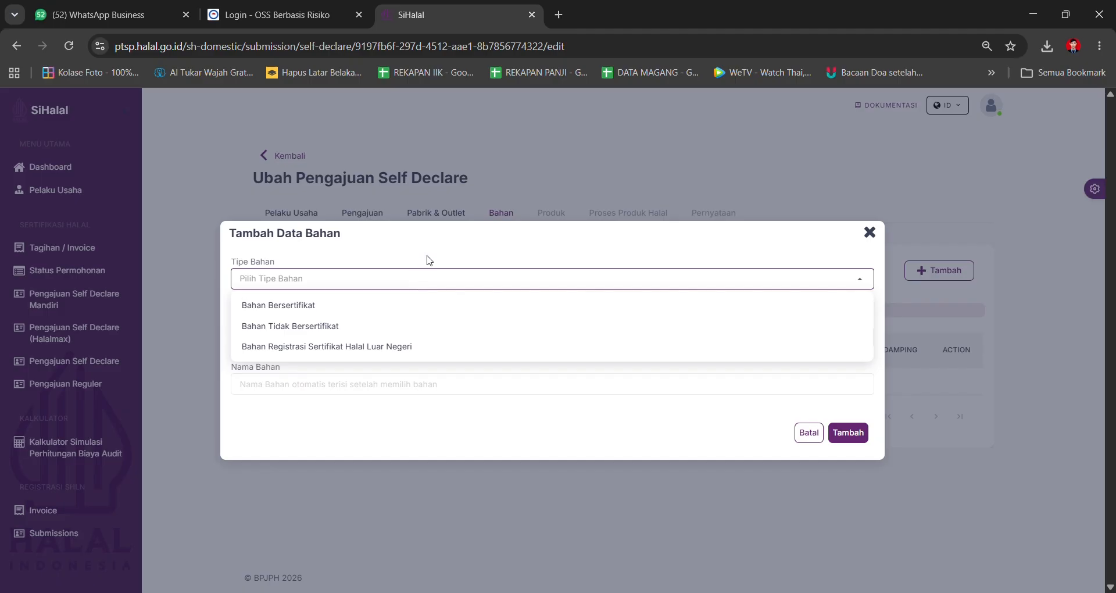
left_click(429, 256)
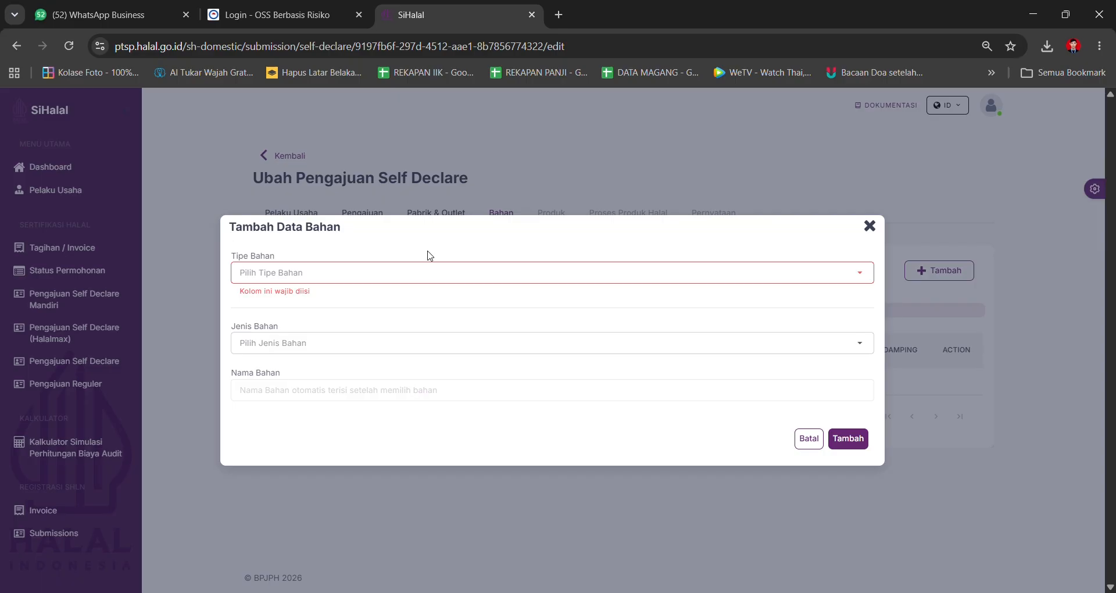
left_click(355, 347)
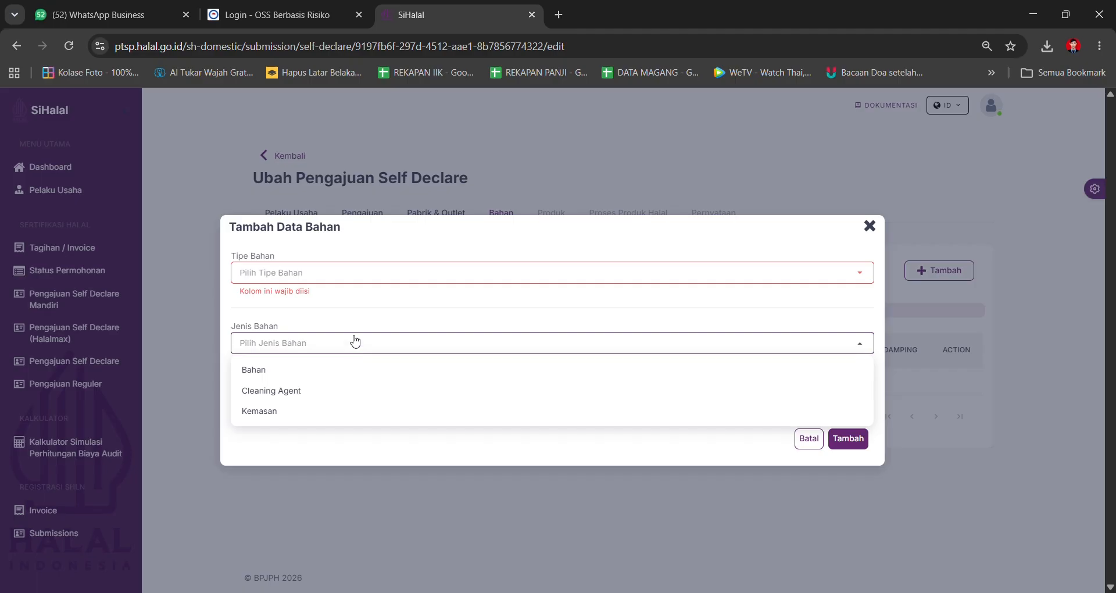
left_click(356, 306)
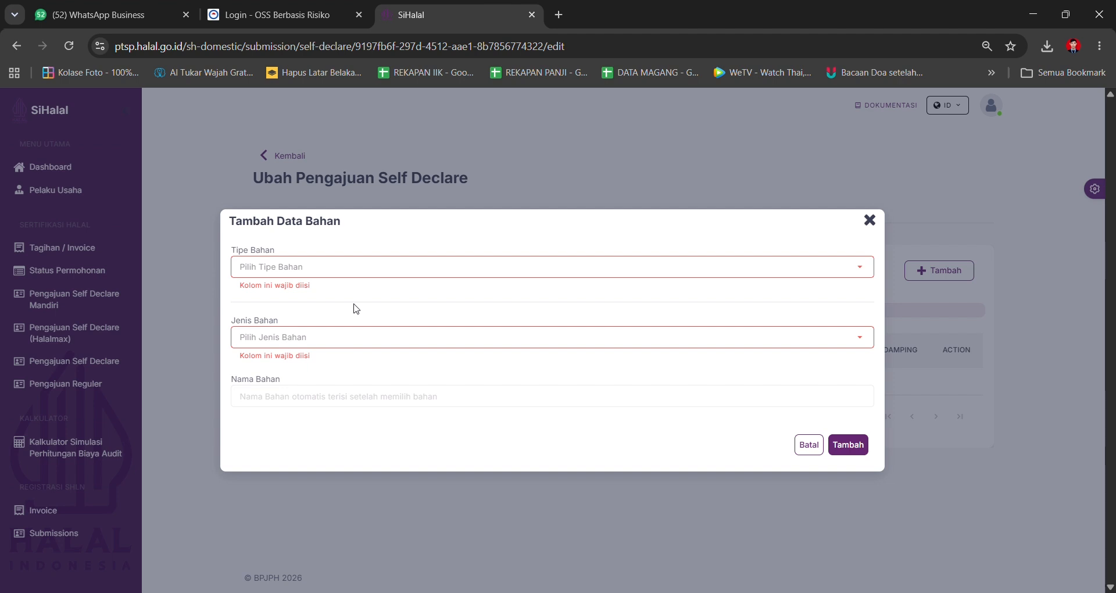
left_click(361, 338)
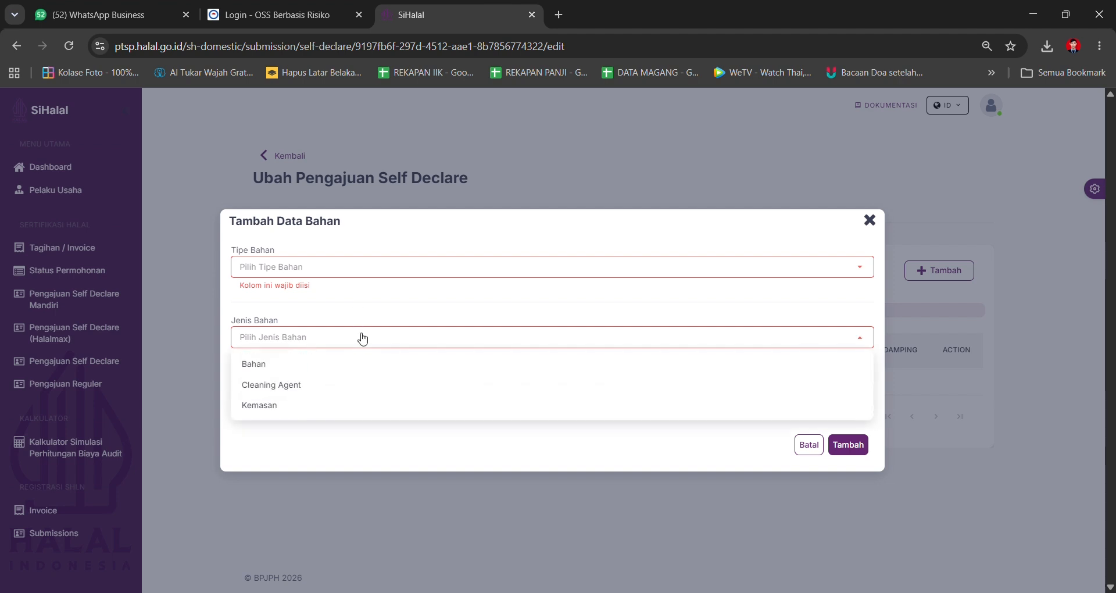
left_click(325, 409)
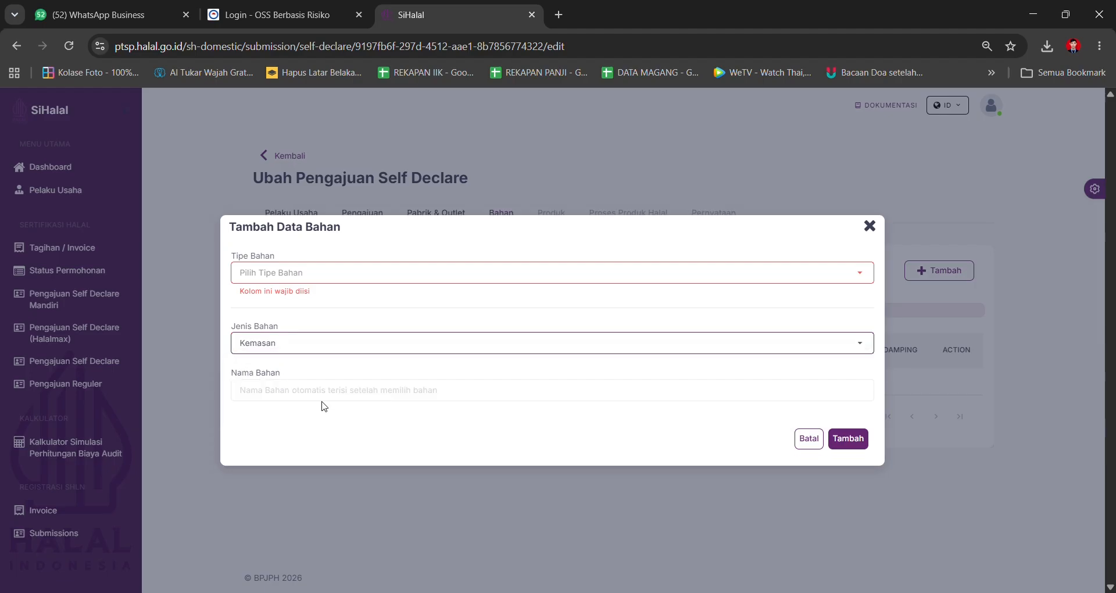
left_click(357, 282)
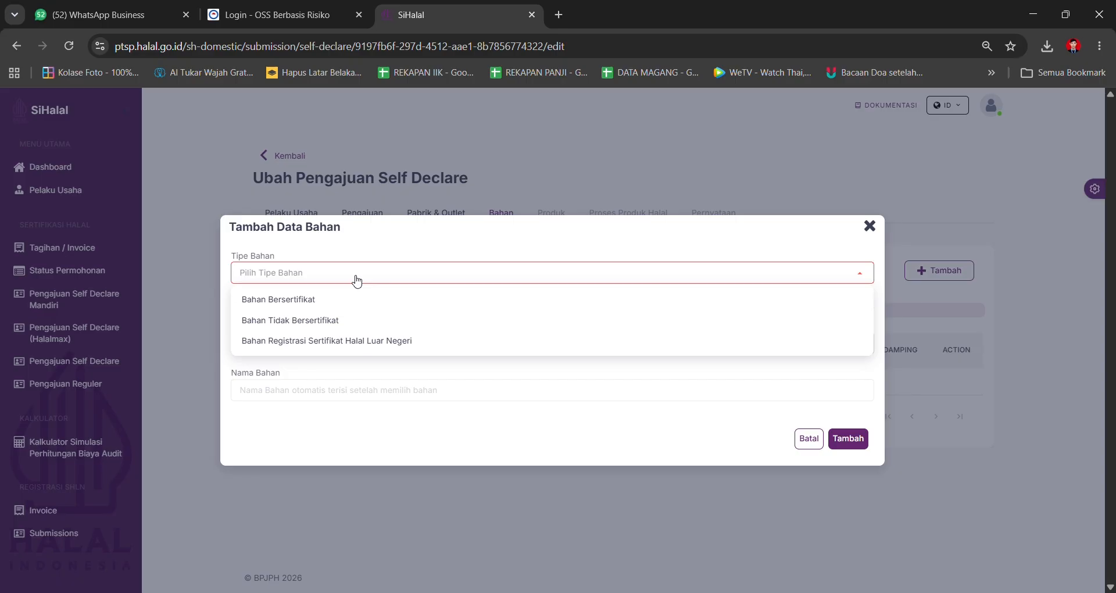
left_click(363, 321)
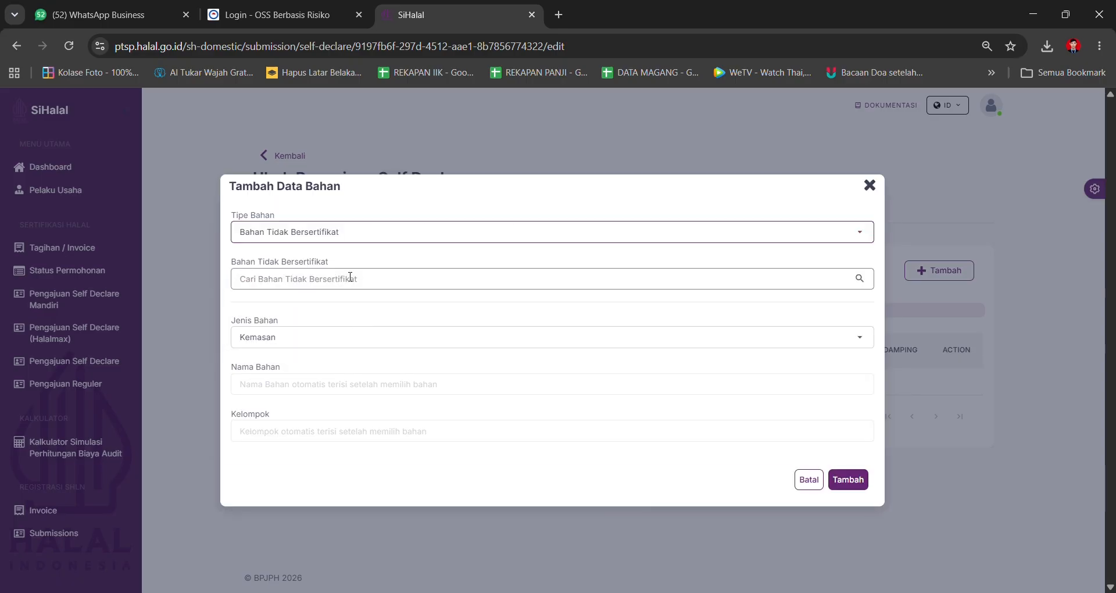
Search the uncertified ingredients for MANGKUK KACA, choose the first Mangkuk kaca entry and add it to the list.
left_click(352, 282)
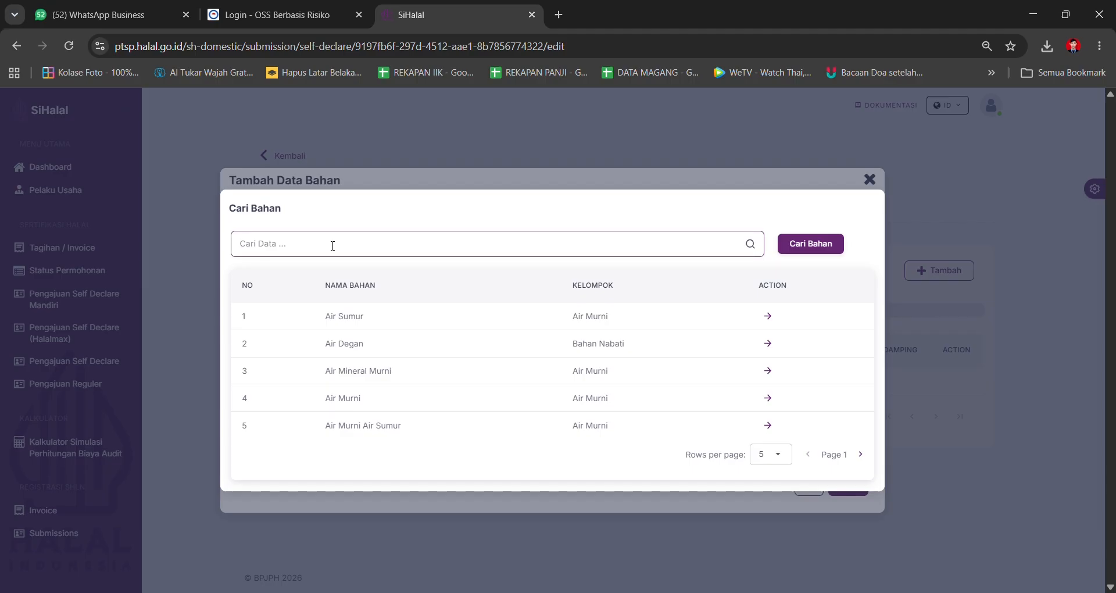
type("MANGKUK KACA")
key("Return")
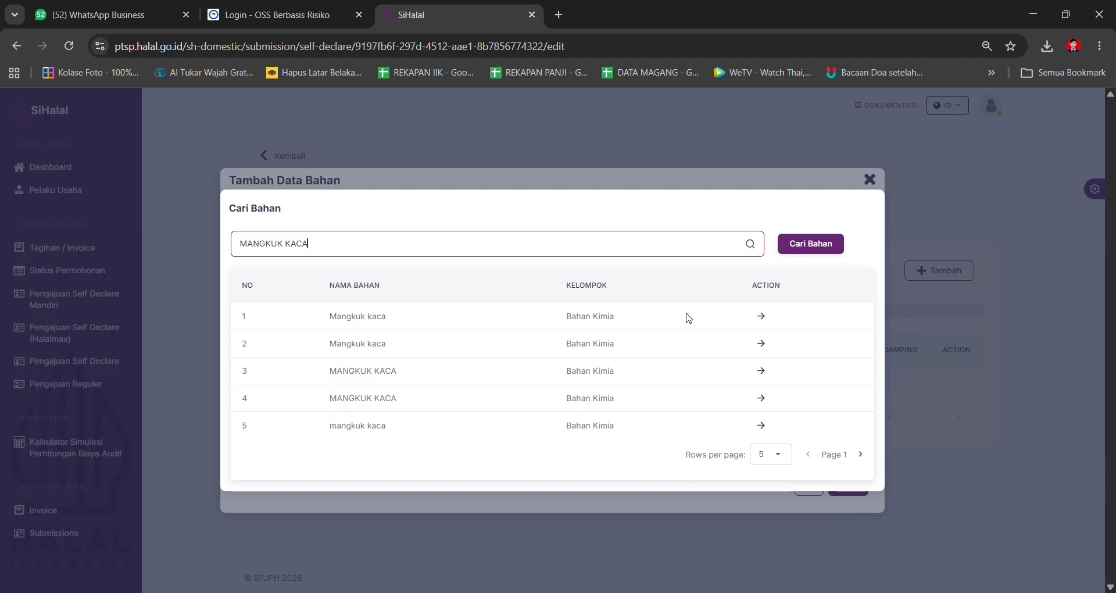
left_click(761, 315)
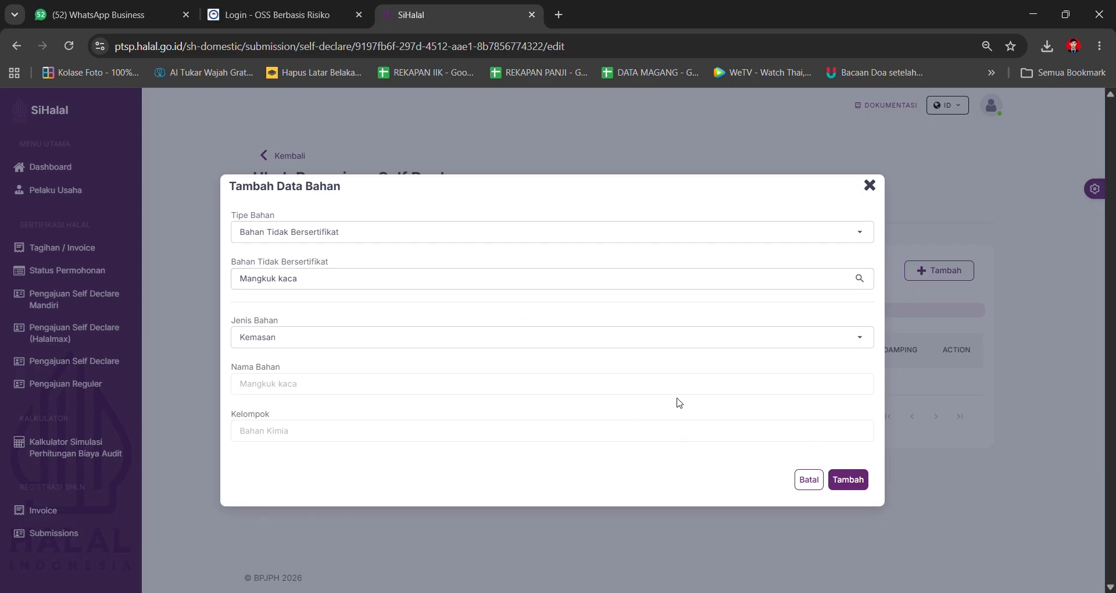
left_click(845, 481)
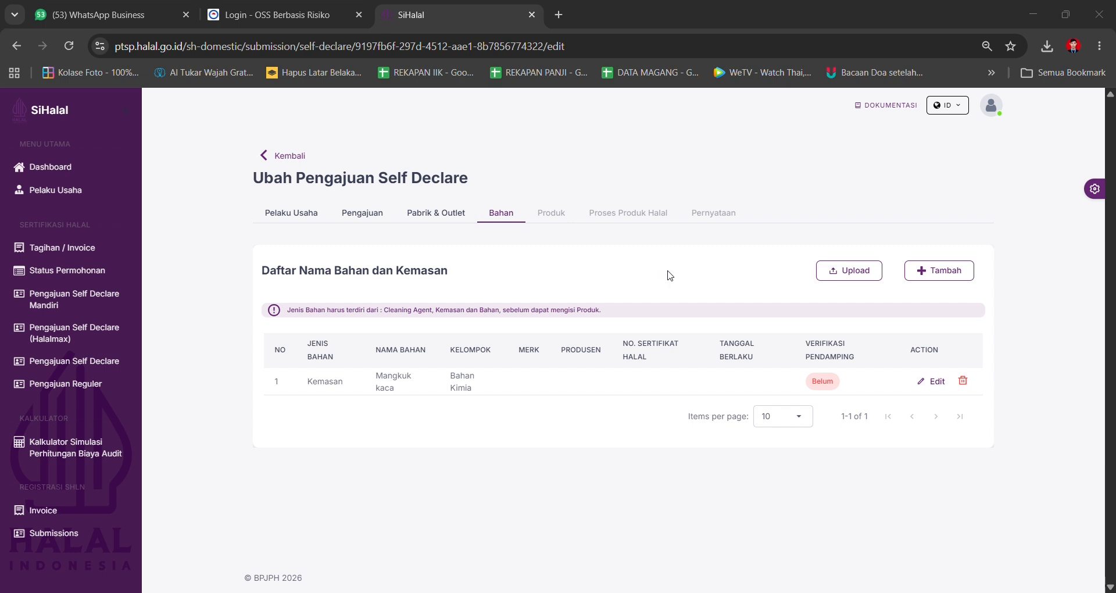
Add Air Sumur to the ingredient list as a Cleaning Agent of type Bahan Tidak Bersertifikat.
left_click(952, 271)
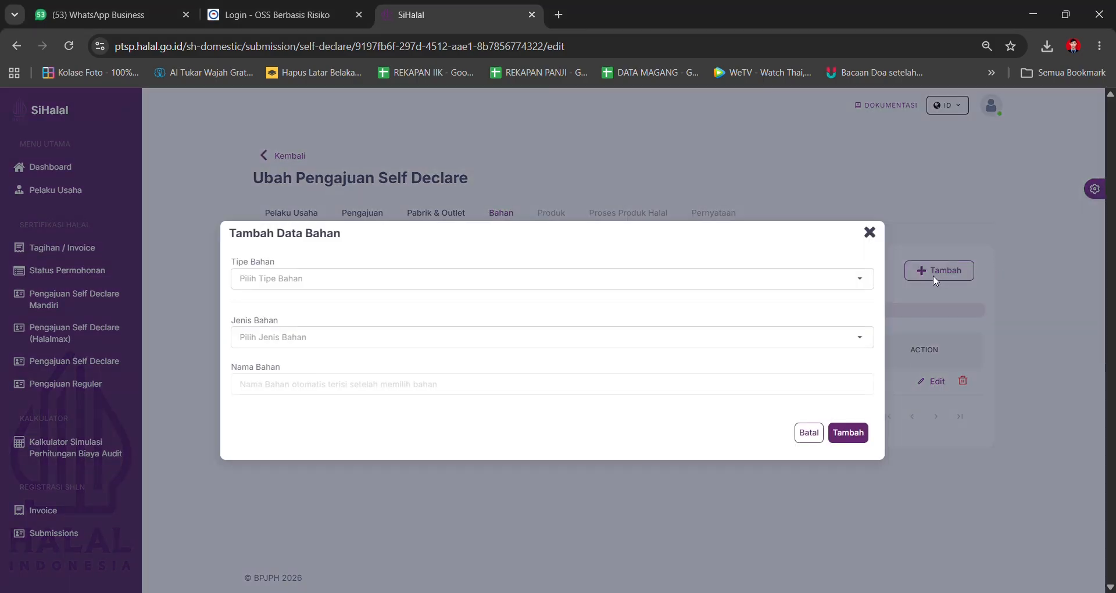
left_click(352, 348)
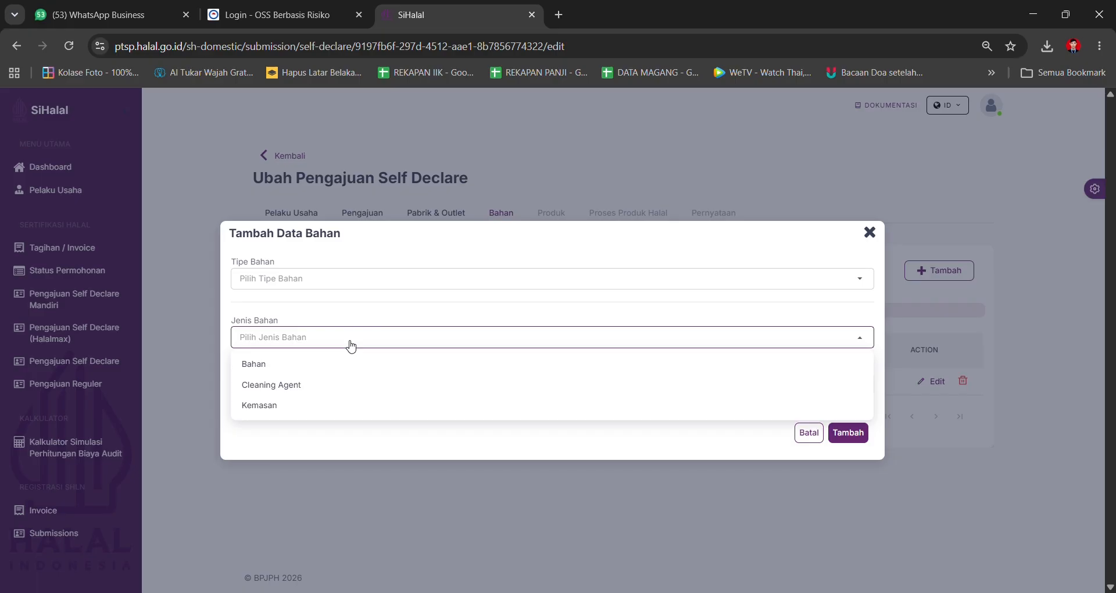
left_click(323, 392)
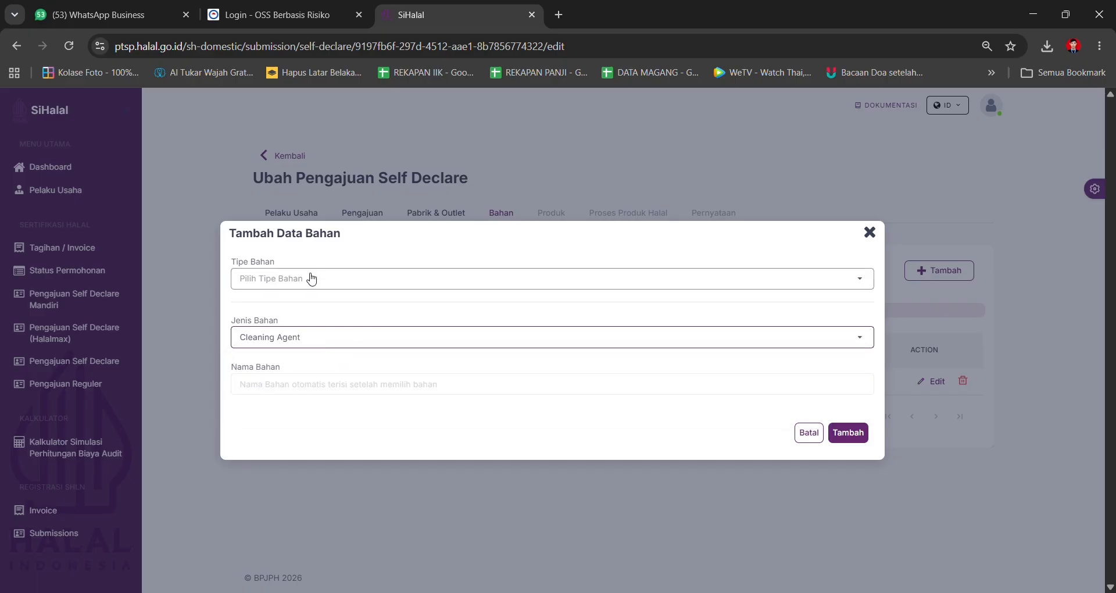
left_click(312, 278)
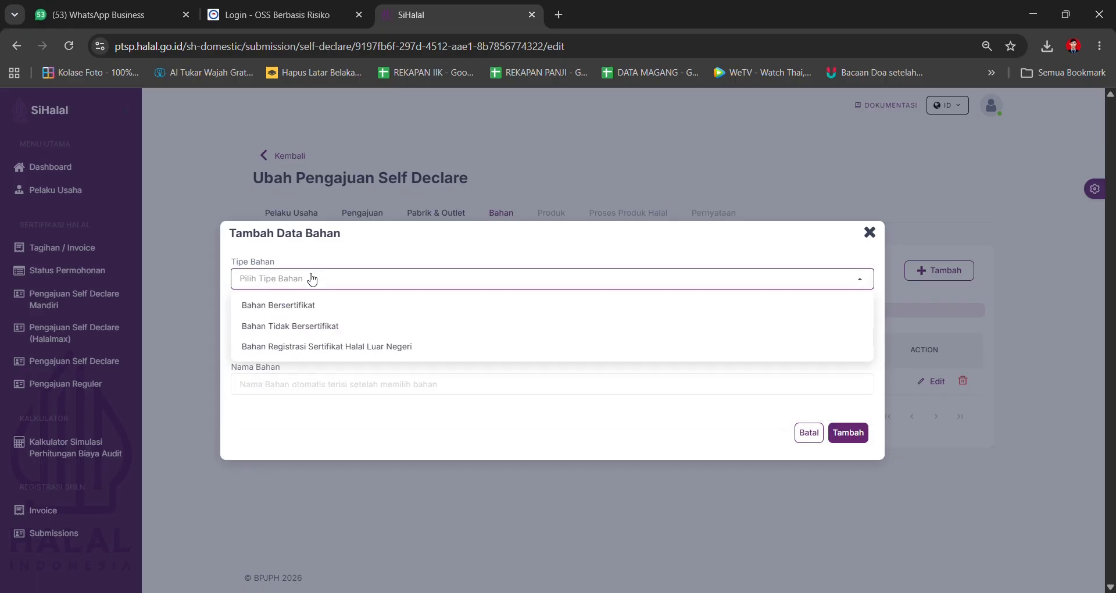
left_click(312, 329)
left_click(496, 284)
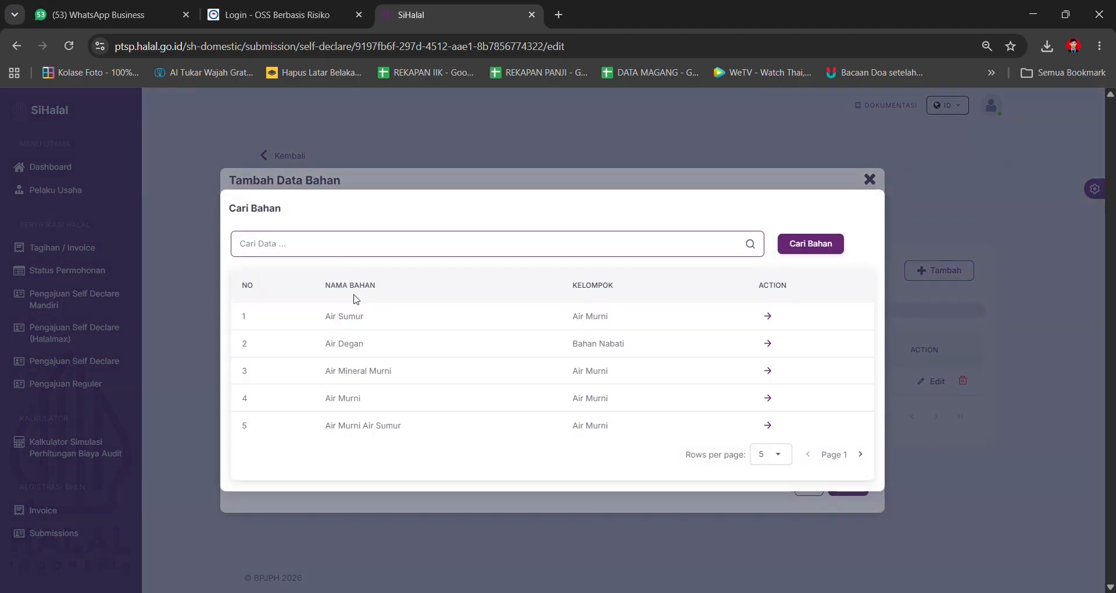
left_click(768, 318)
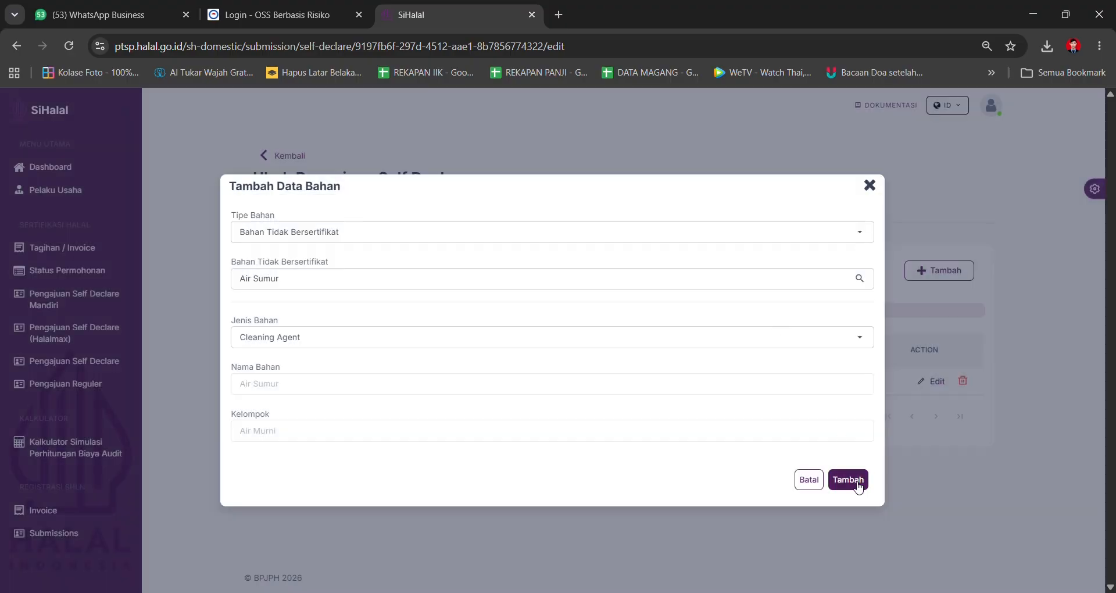
left_click(858, 483)
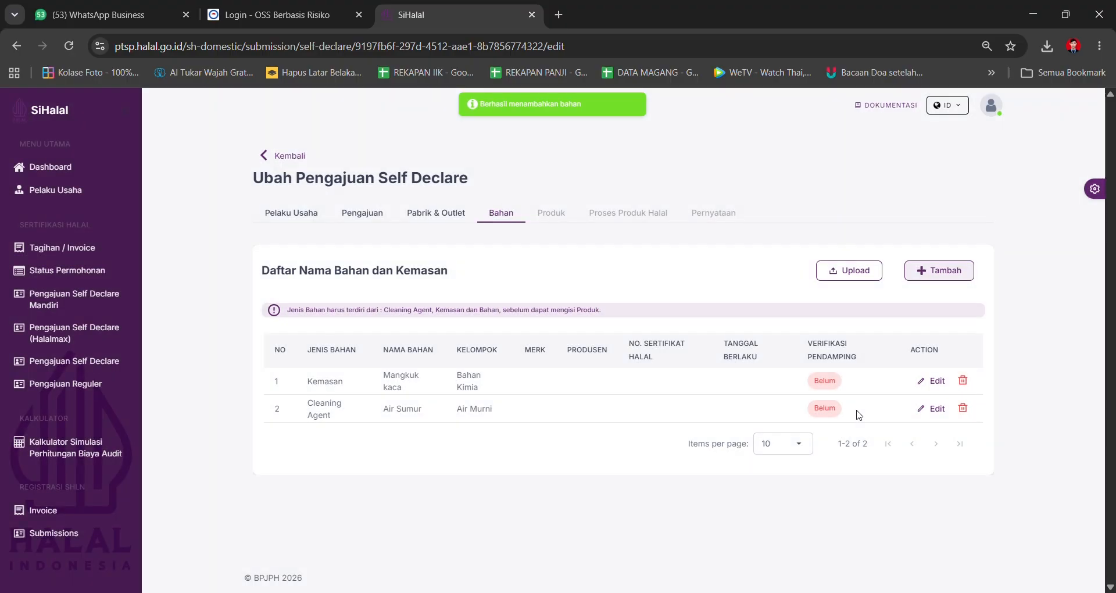
Add a Cleaning Agent of type Bahan Bersertifikat, searching MAMA LEMON EXTRA and choosing Mama Lemon Extra Power Clean Jeruk Nipis from PT. Lion wings.
left_click(941, 278)
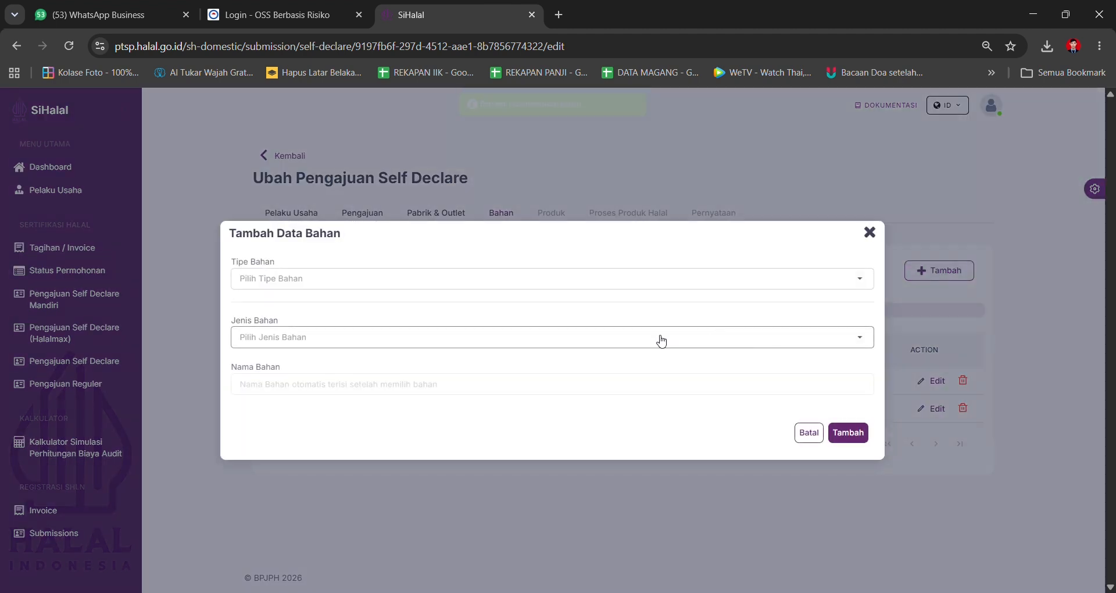
left_click(626, 343)
left_click(485, 386)
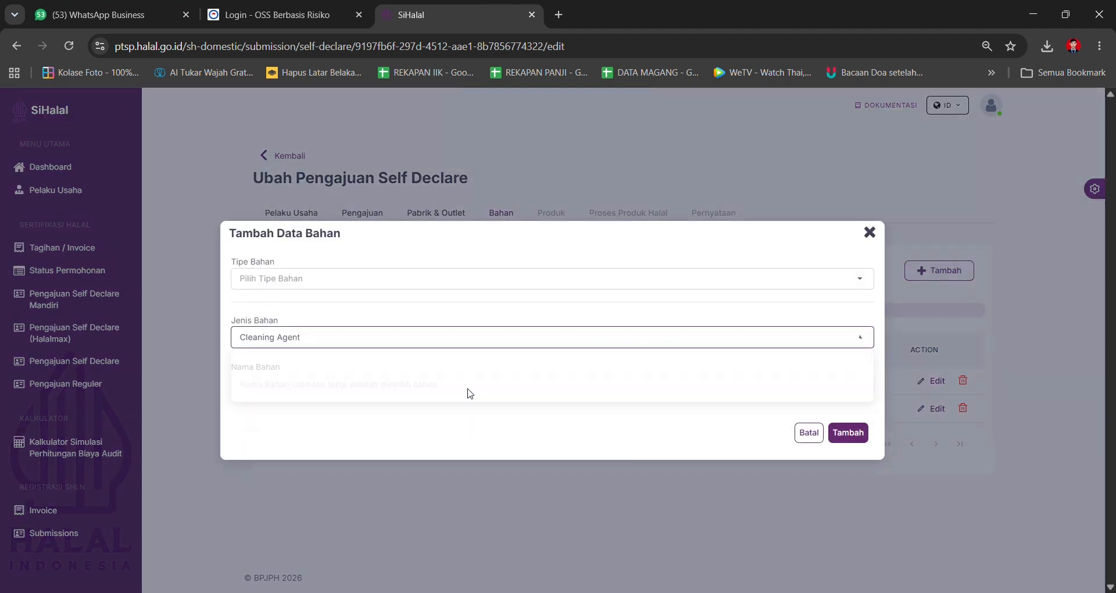
left_click(457, 282)
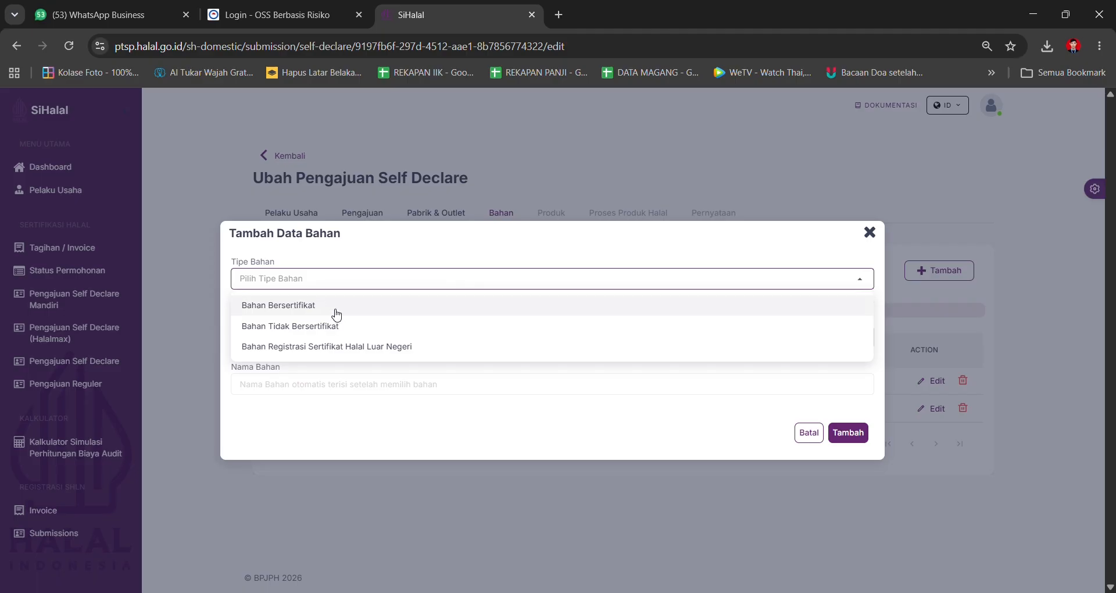
left_click(335, 308)
left_click(322, 255)
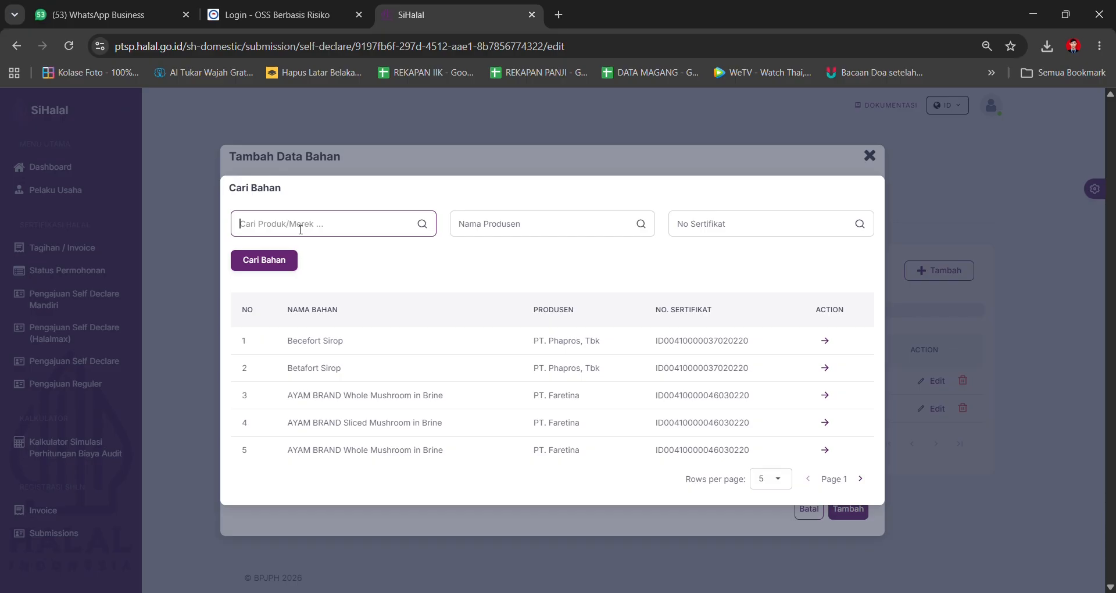
type("MAMA LEMON EXTRA")
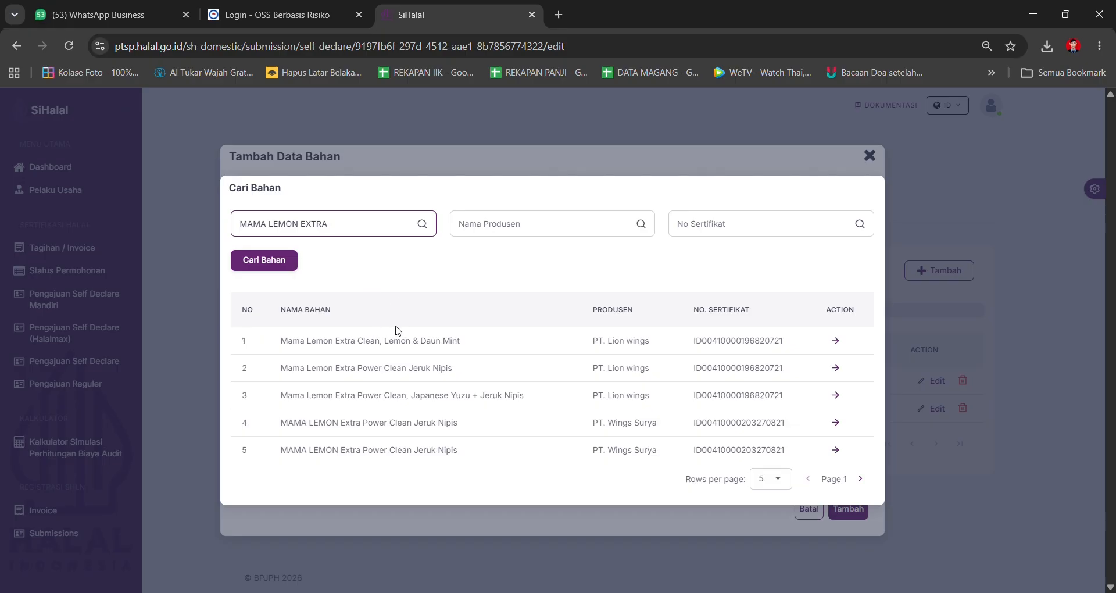
left_click(835, 369)
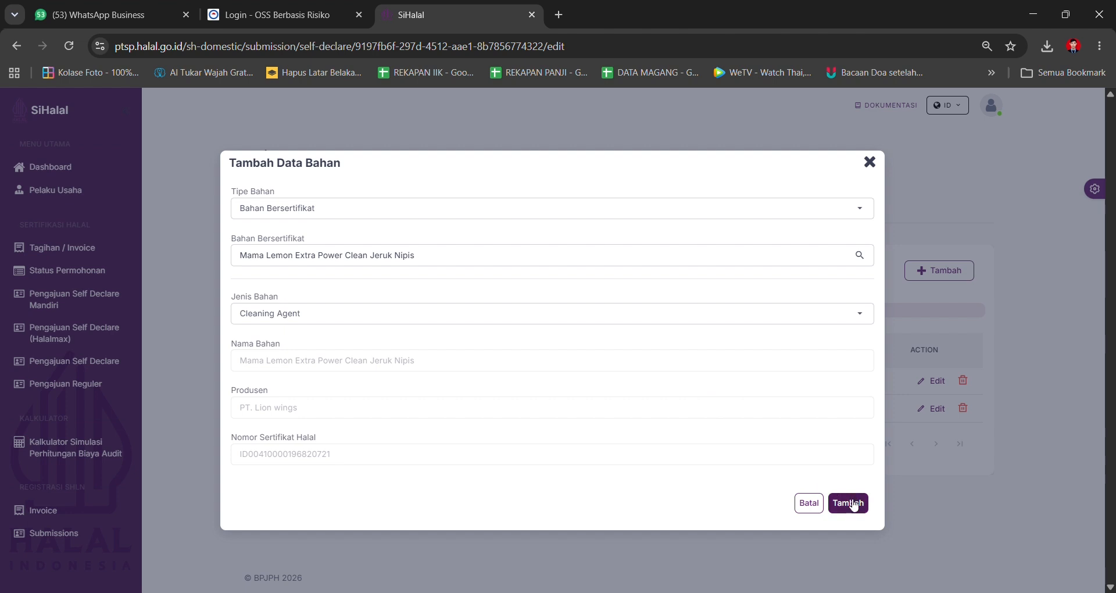
left_click(849, 503)
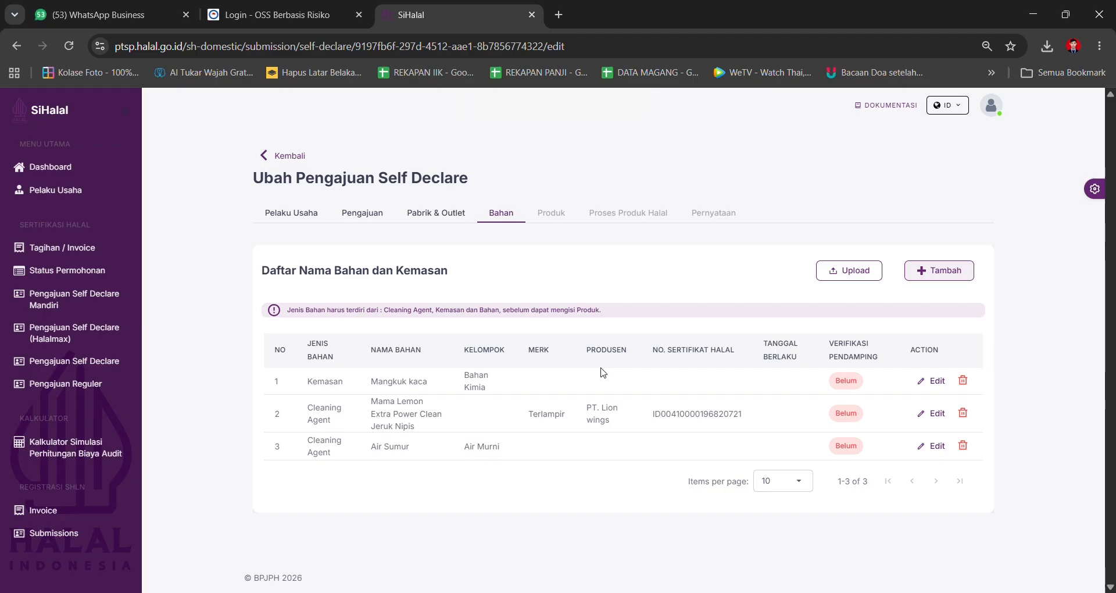
Start another ingredient entry with Jenis Bahan set to Bahan and Tipe Bahan set to Bahan Tidak Bersertifikat.
left_click(939, 270)
left_click(420, 350)
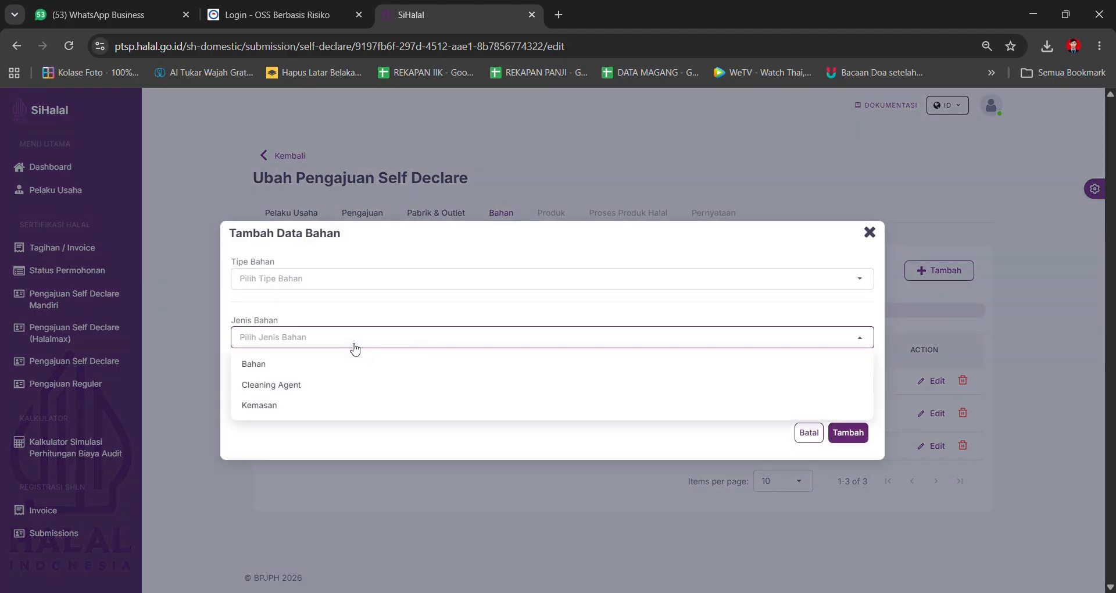
left_click(325, 366)
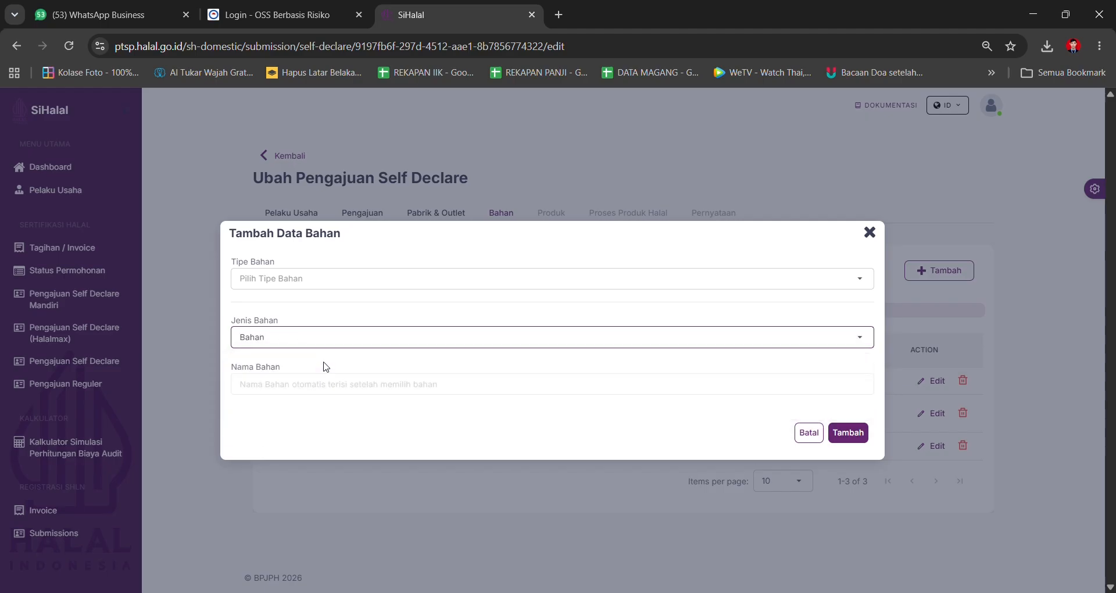
left_click(313, 280)
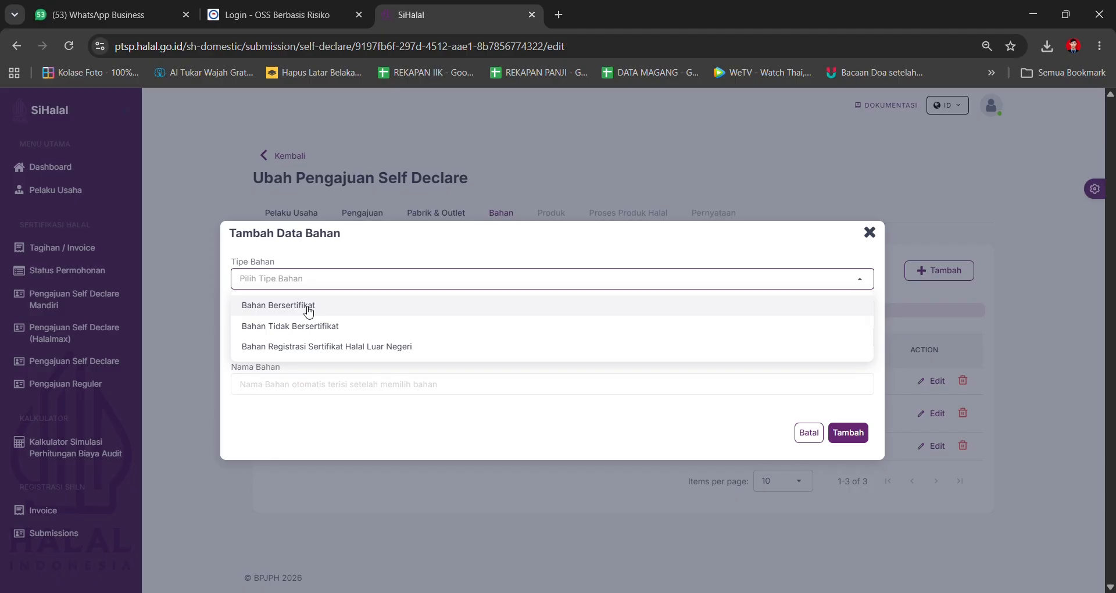
left_click(337, 326)
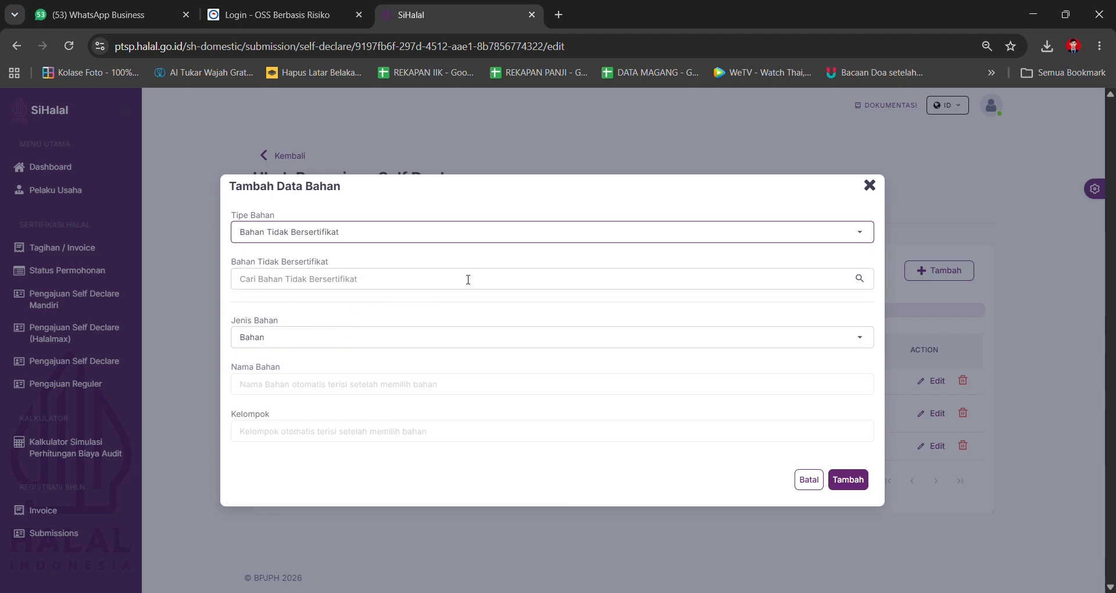
left_click(491, 20)
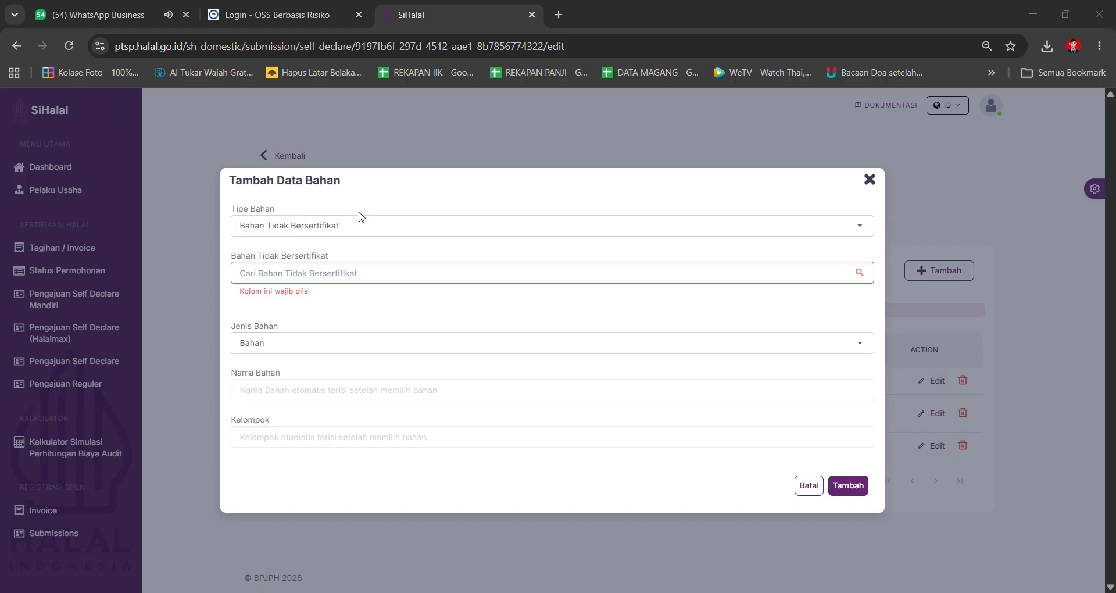
Search the uncertified ingredients for KUPANG, choose Kerang Kupang and add it to the ingredient list.
left_click(355, 273)
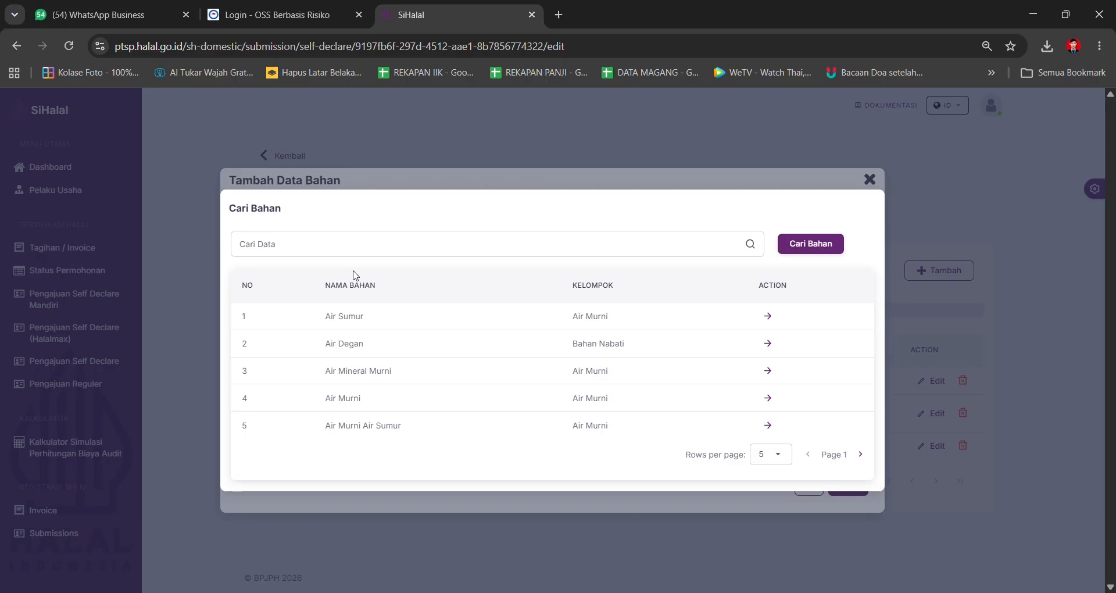
left_click(375, 242)
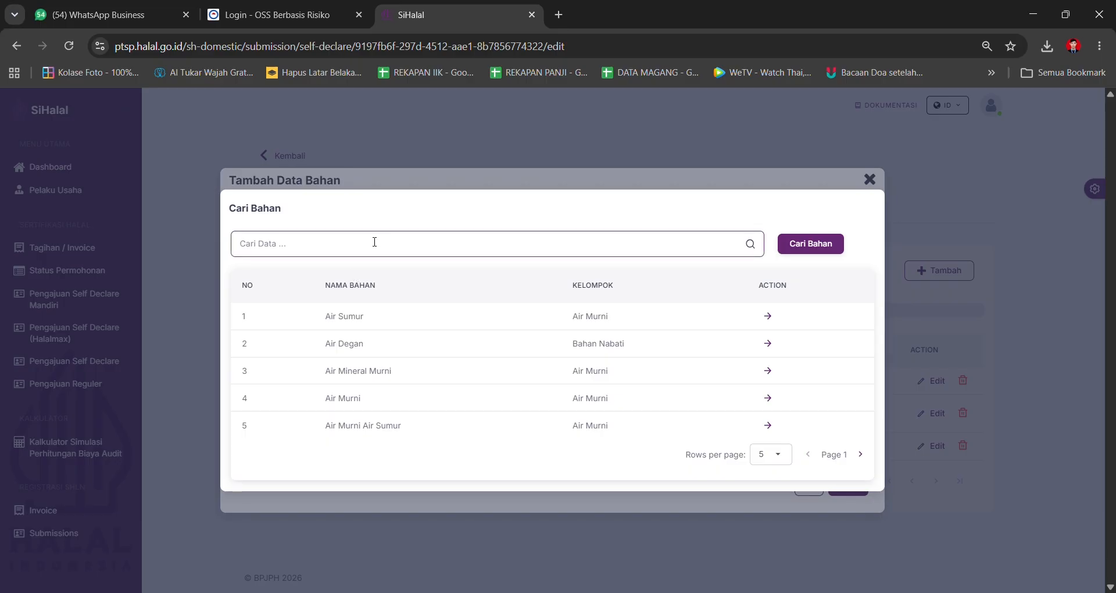
type("KUPANG PUTIH")
key("Return")
key("BackSpace")
key("BackSpace")
key("BackSpace")
key("BackSpace")
key("BackSpace")
key("BackSpace")
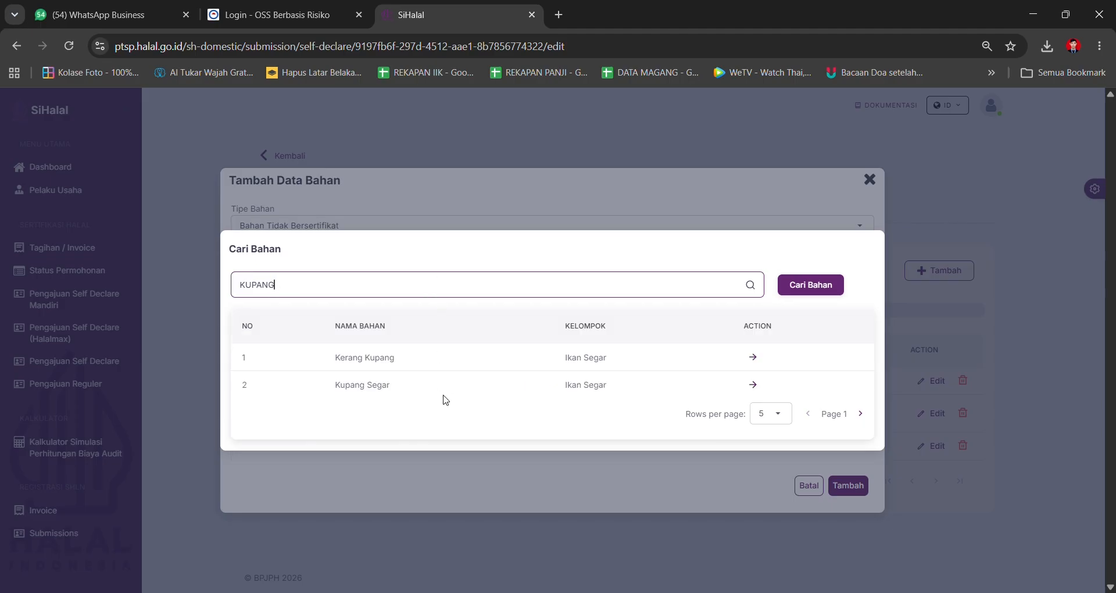
left_click(753, 357)
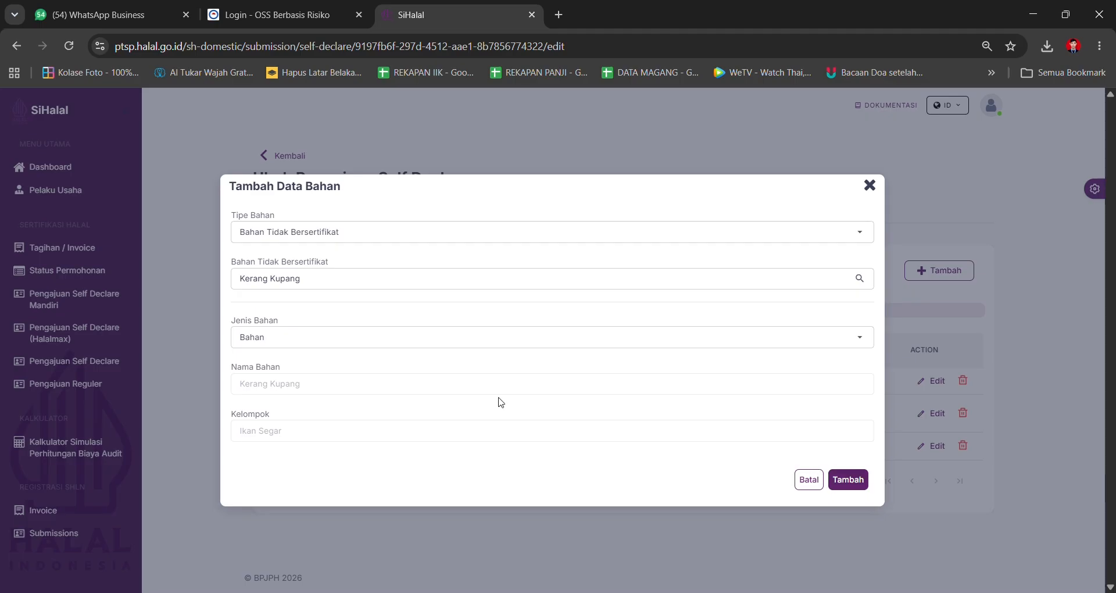
left_click(849, 480)
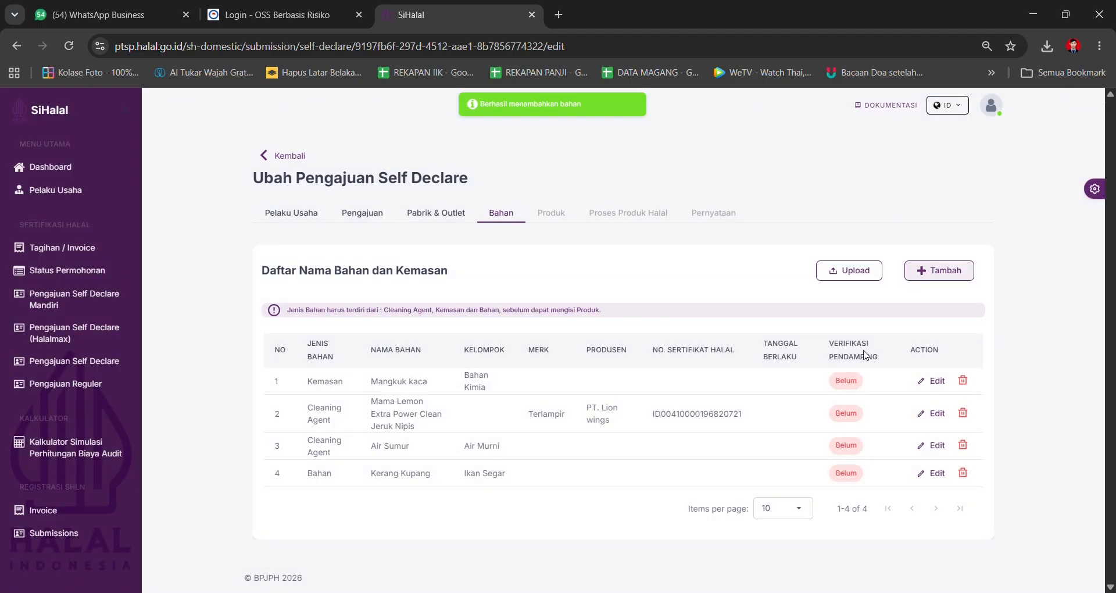
Add Air Sumur to the ingredient list with Jenis Bahan set to Bahan and Tipe Bahan set to Bahan Tidak Bersertifikat.
left_click(936, 271)
left_click(512, 343)
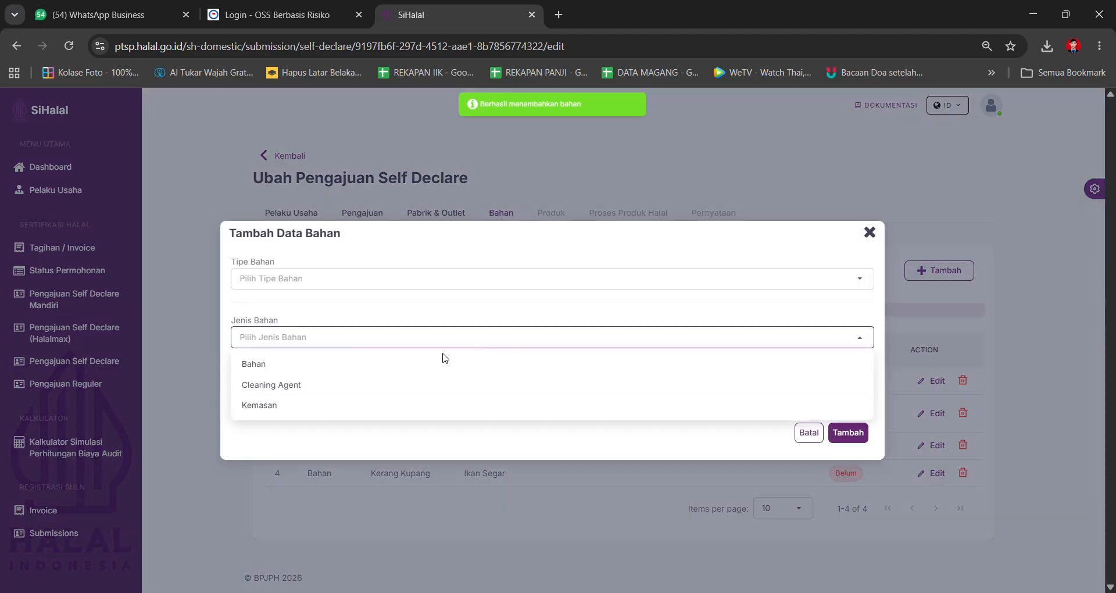
left_click(416, 362)
left_click(409, 285)
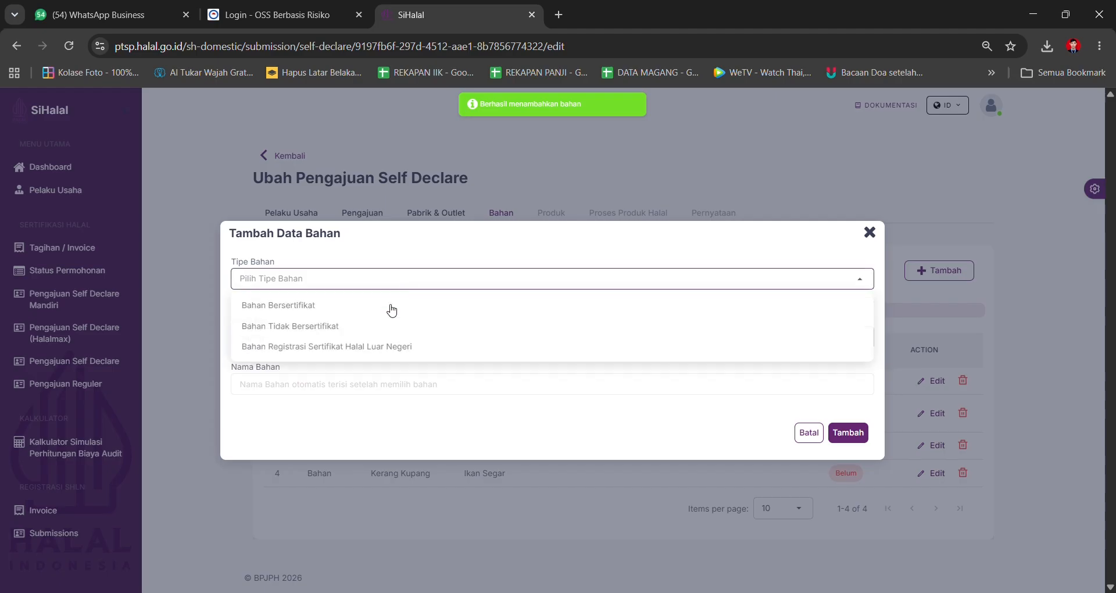
left_click(379, 334)
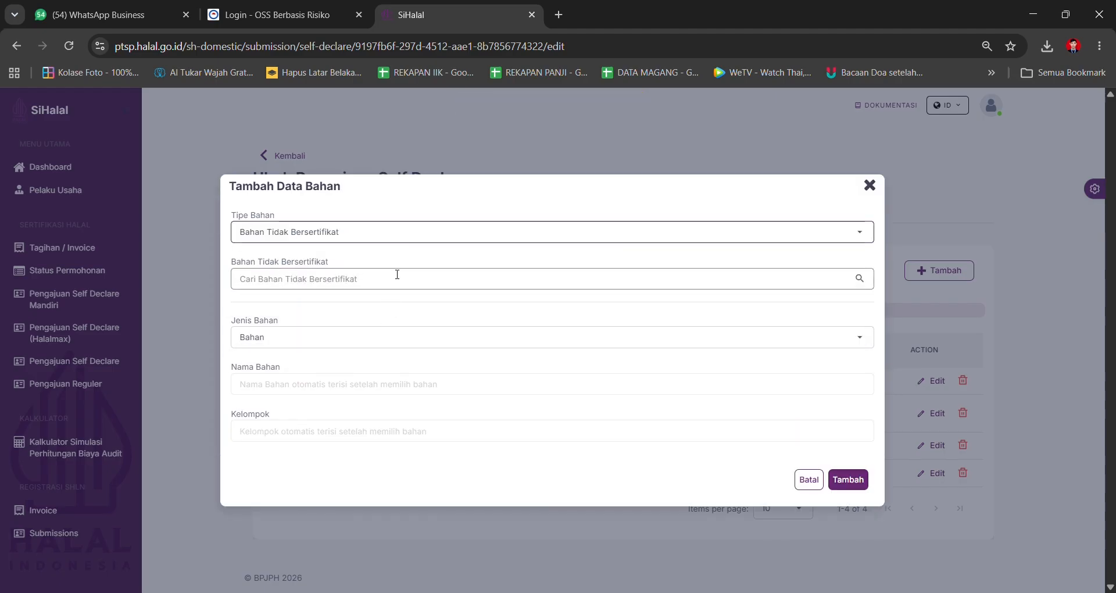
left_click(398, 277)
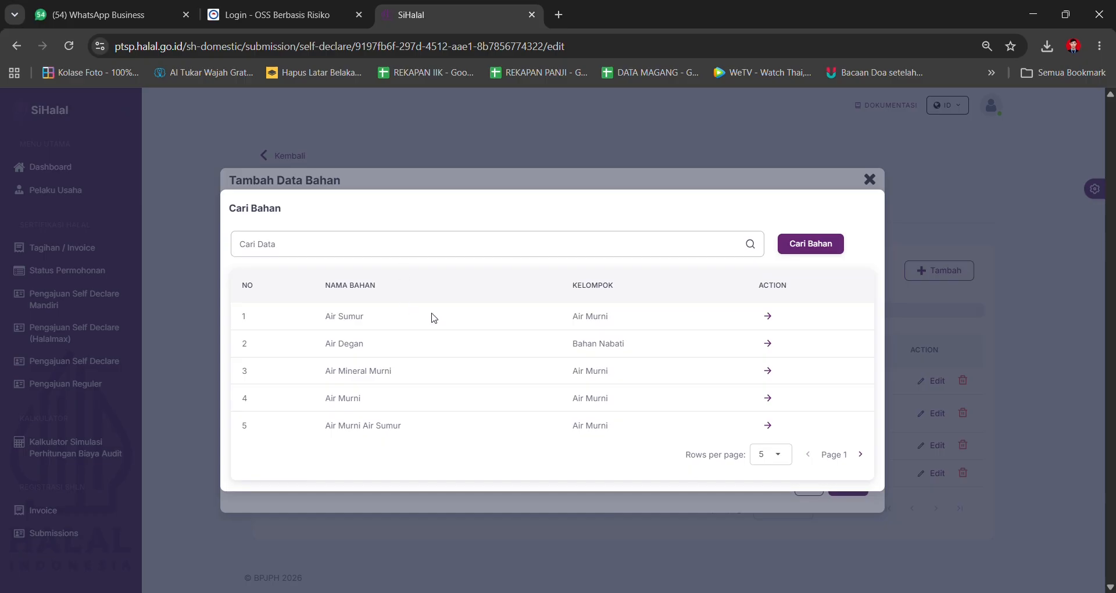
left_click(773, 317)
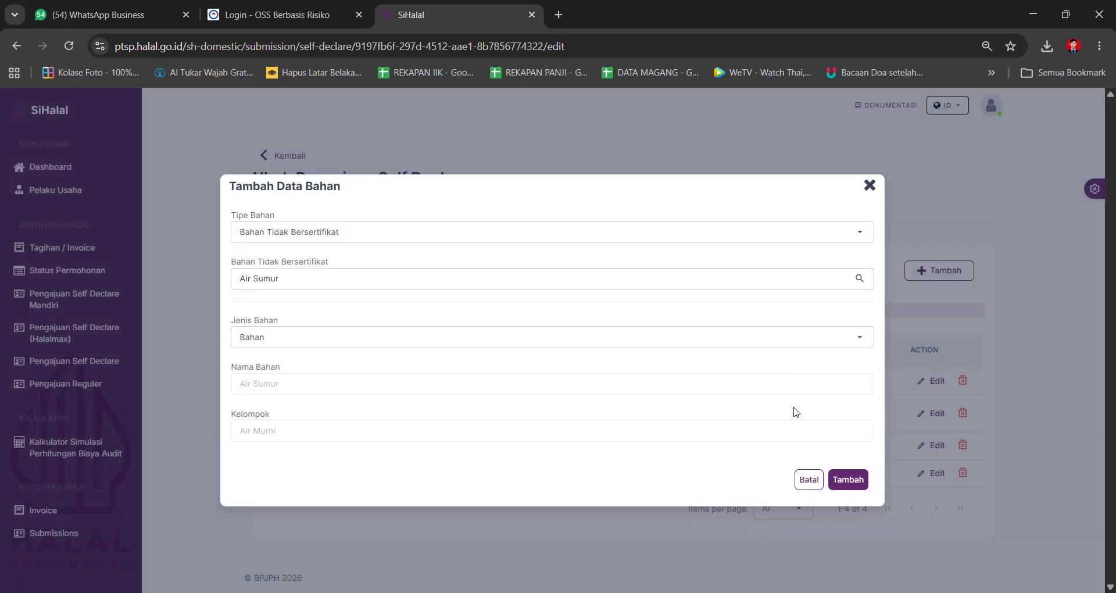
left_click(849, 483)
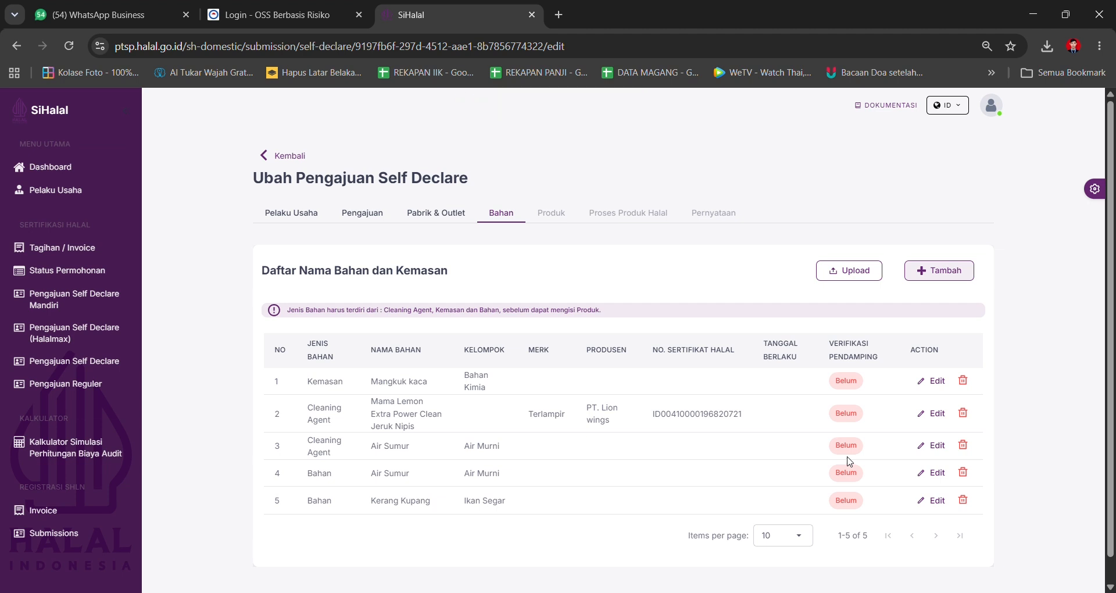
Start a new ingredient entry with Jenis Bahan set to Bahan and Tipe Bahan set to Bahan Tidak Bersertifikat.
left_click(939, 277)
left_click(668, 337)
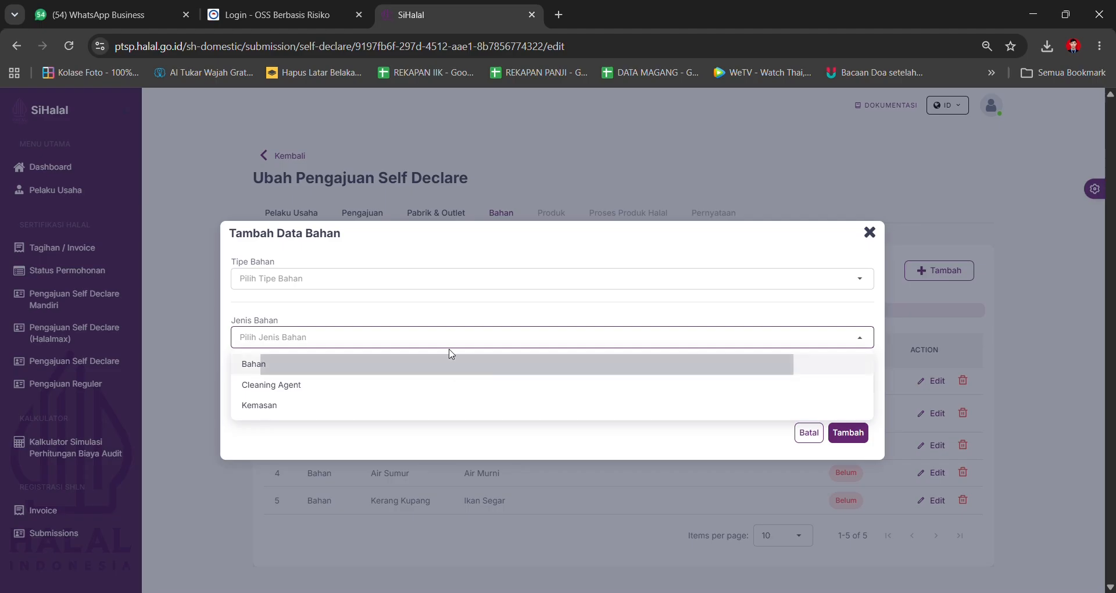
left_click(452, 357)
left_click(455, 279)
left_click(304, 324)
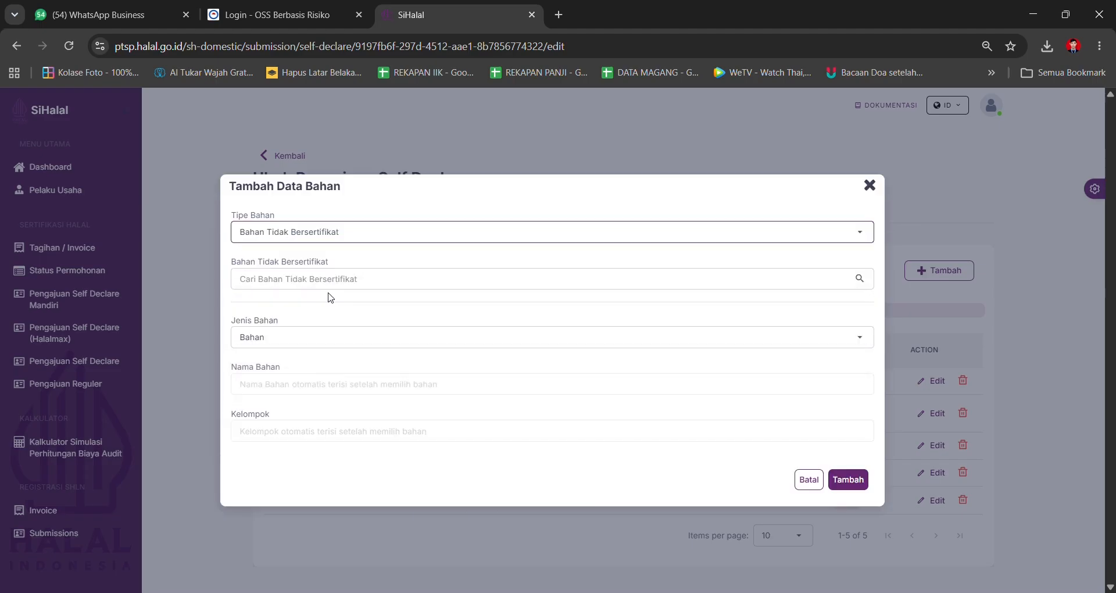
Search the uncertified ingredients for DAUN BAWANG, choose the plain Daun Bawang entry and add it to the list.
left_click(331, 279)
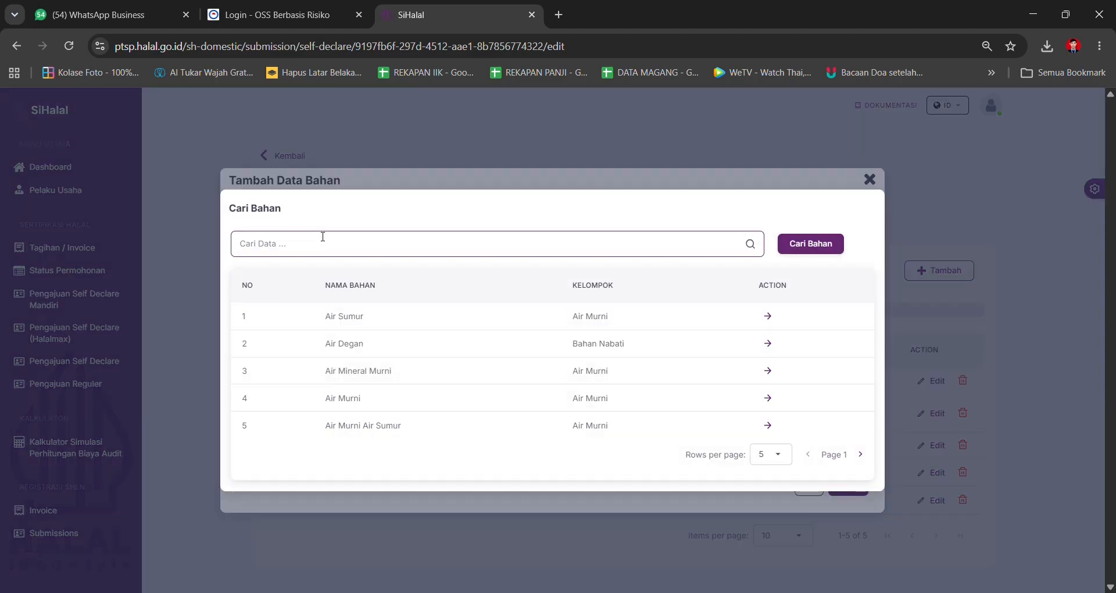
type("DAUAN BA")
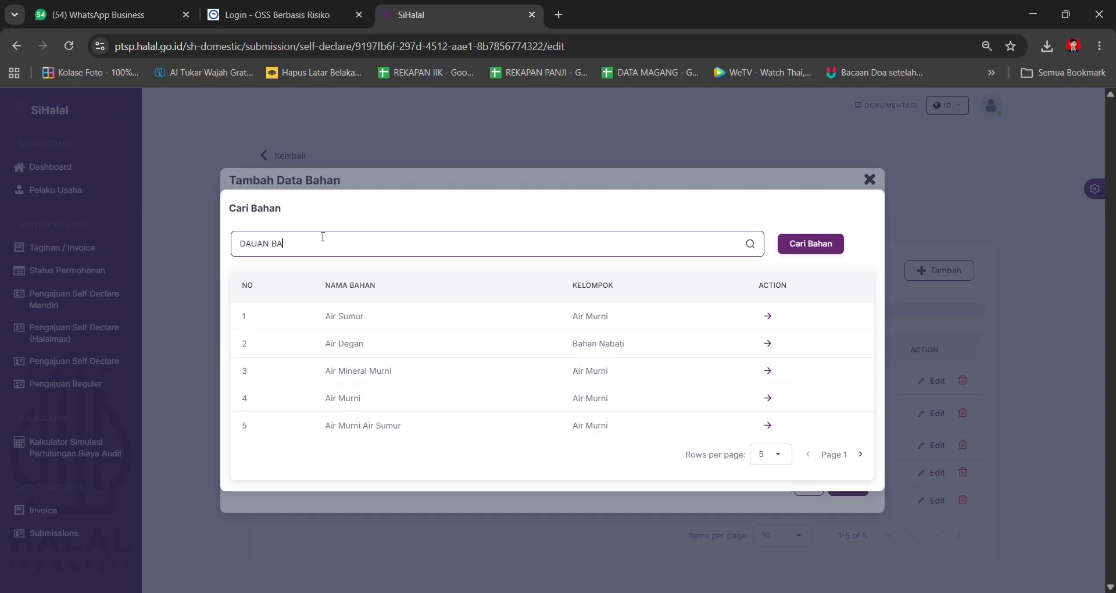
key("BackSpace")
key("BackSpace")
key("BackSpace")
key("BackSpace")
key("BackSpace")
key("BackSpace")
key("BackSpace")
type("UN")
key("BackSpace")
key("BackSpace")
key("BackSpace")
type("AUN BAWANG")
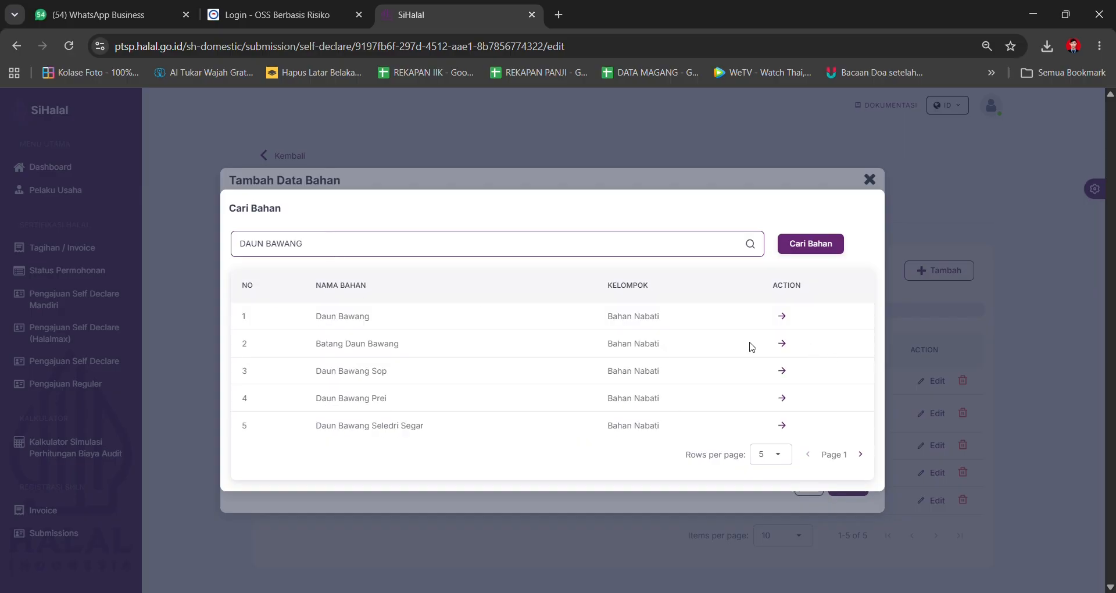
left_click(782, 317)
left_click(847, 476)
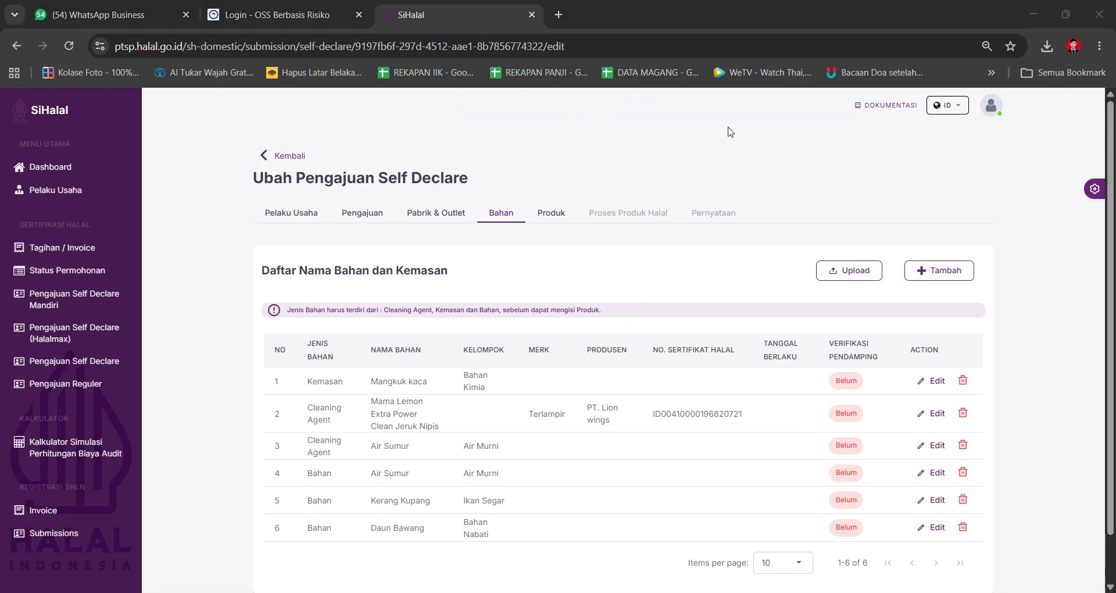
Start a new entry with Jenis Bahan set to Bahan and Tipe Bahan set to Bahan Bersertifikat, and open the ingredient search.
left_click(942, 268)
left_click(506, 337)
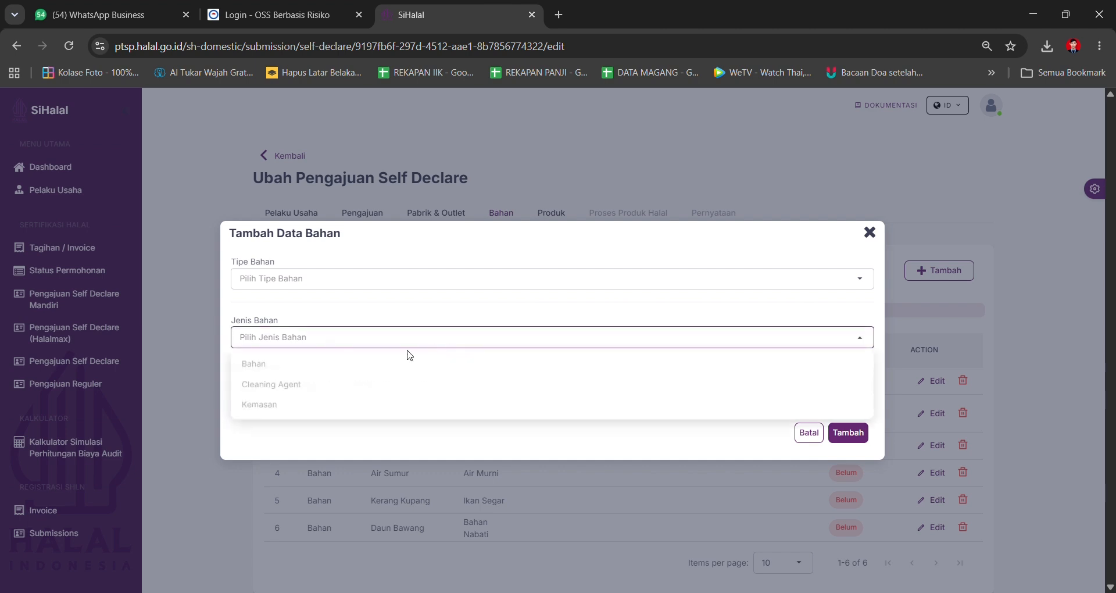
left_click(335, 365)
left_click(321, 284)
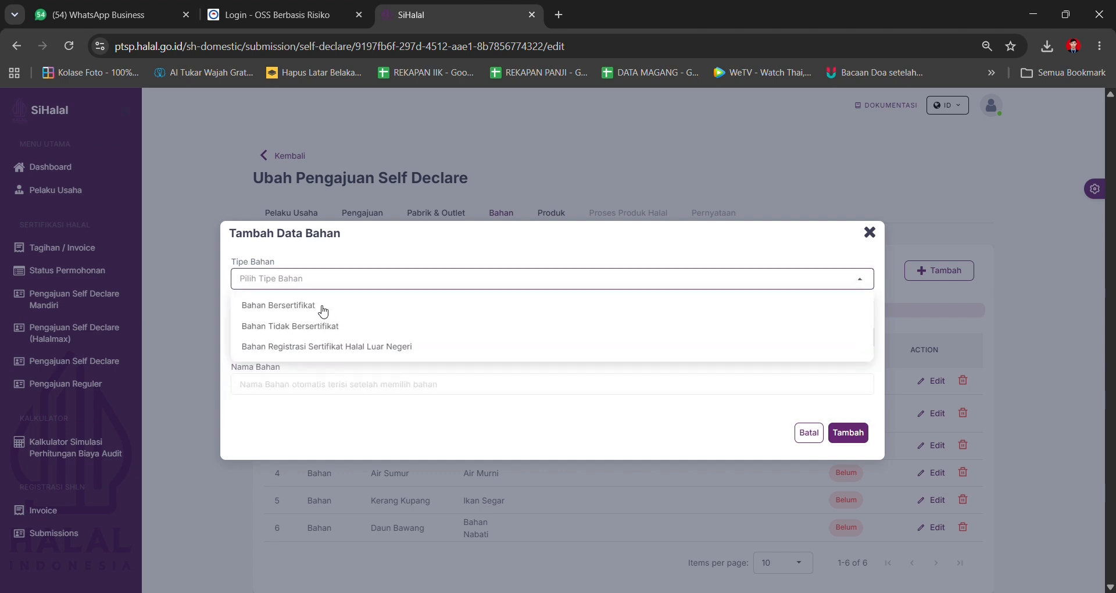
left_click(321, 303)
left_click(317, 256)
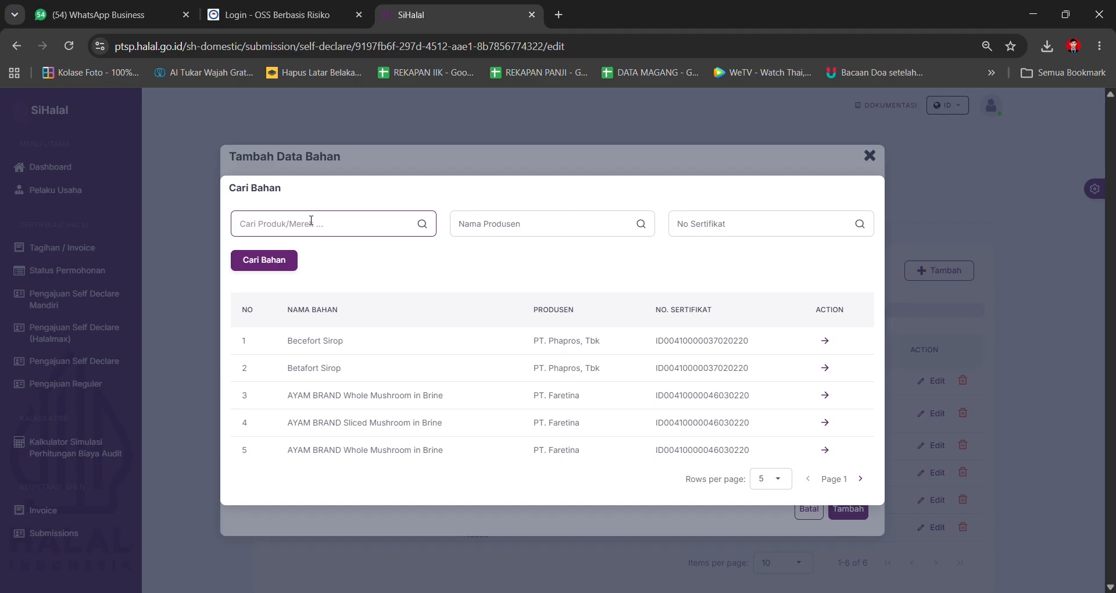
Search for product GARAM with certificate prefix ID35, choose Garam Konsumsi Beryodium Kasar "Gua Selatan" and add it to the list.
type("GARAM")
left_click(655, 252)
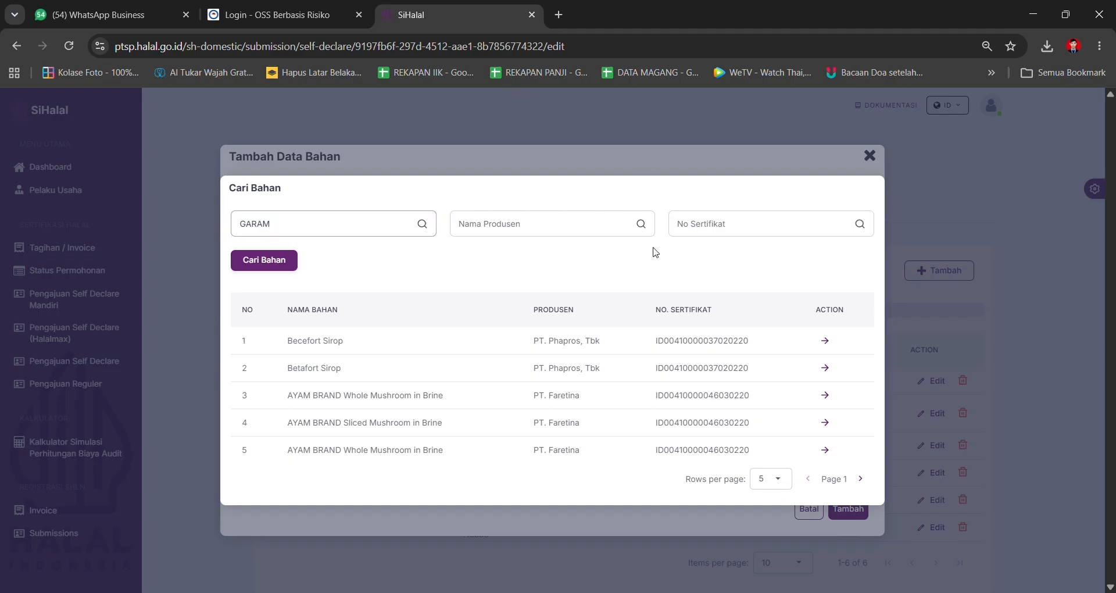
left_click(692, 230)
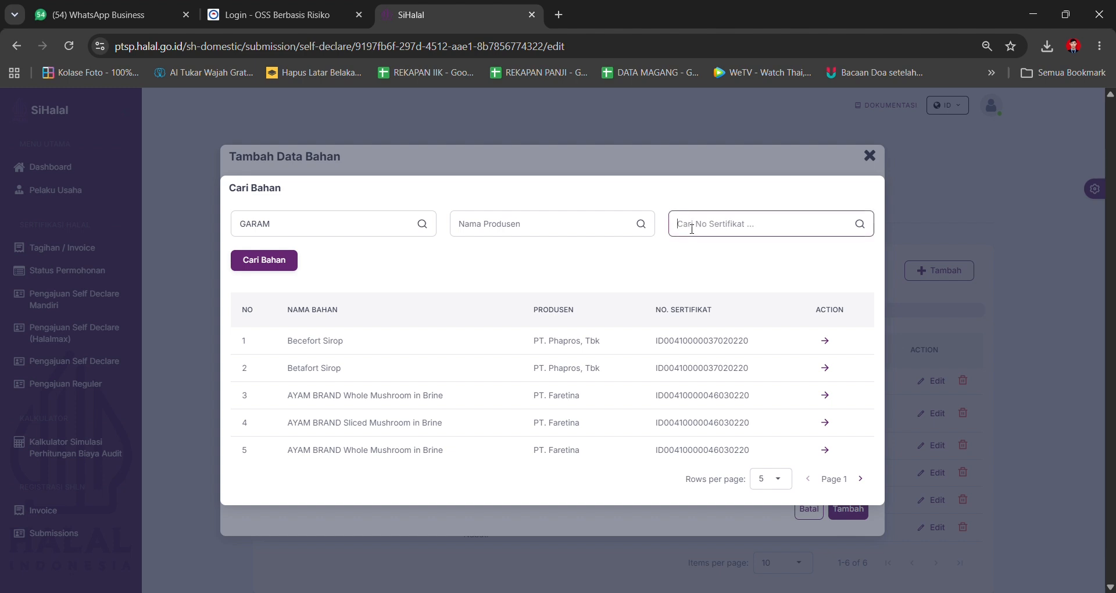
type("ID35")
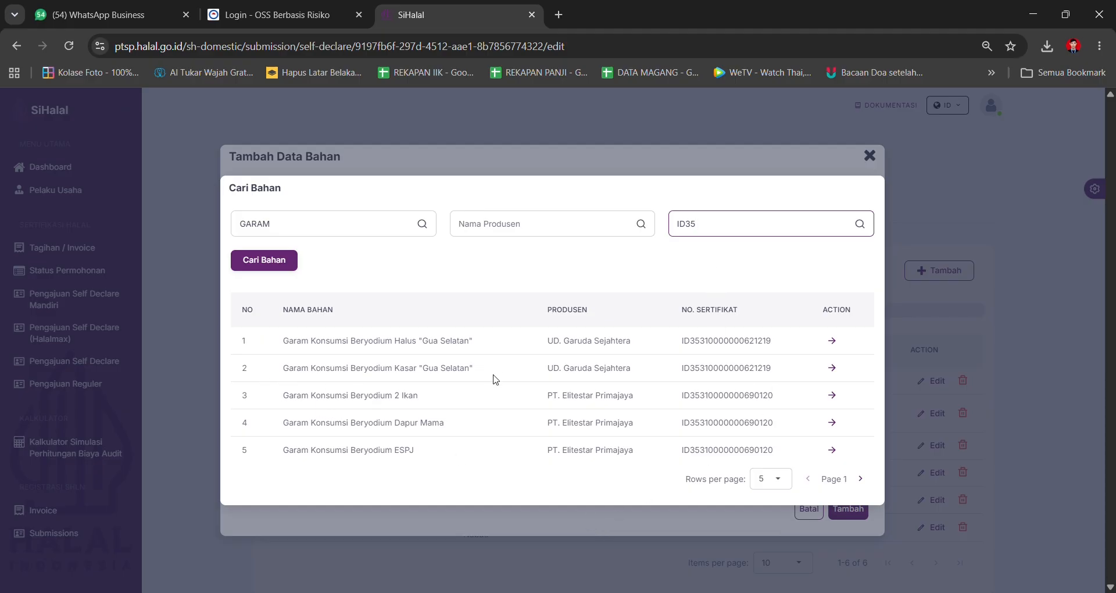
left_click(833, 368)
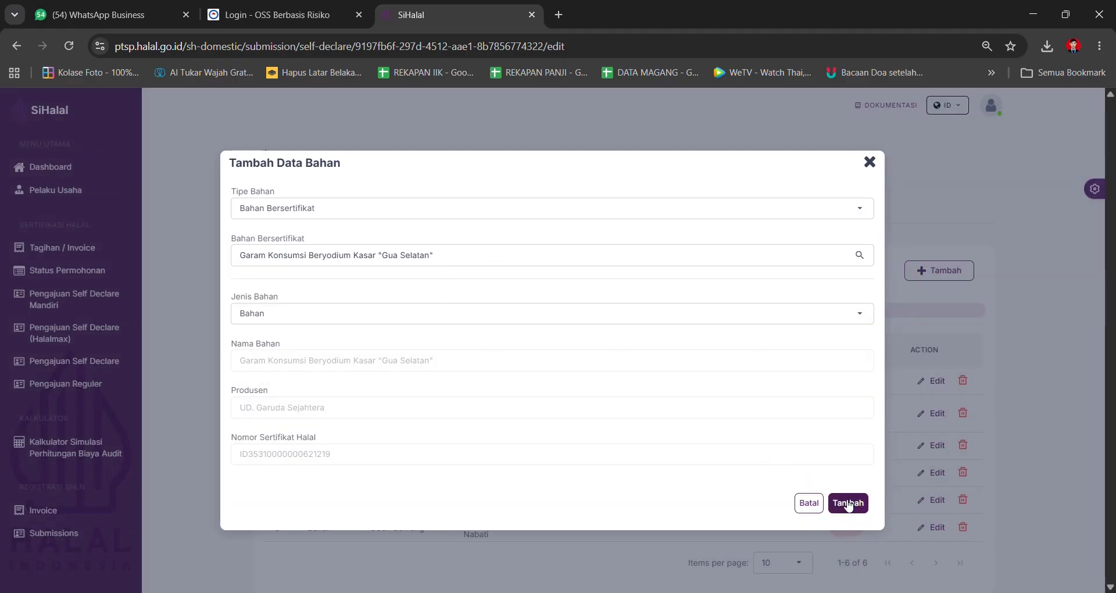
left_click(848, 504)
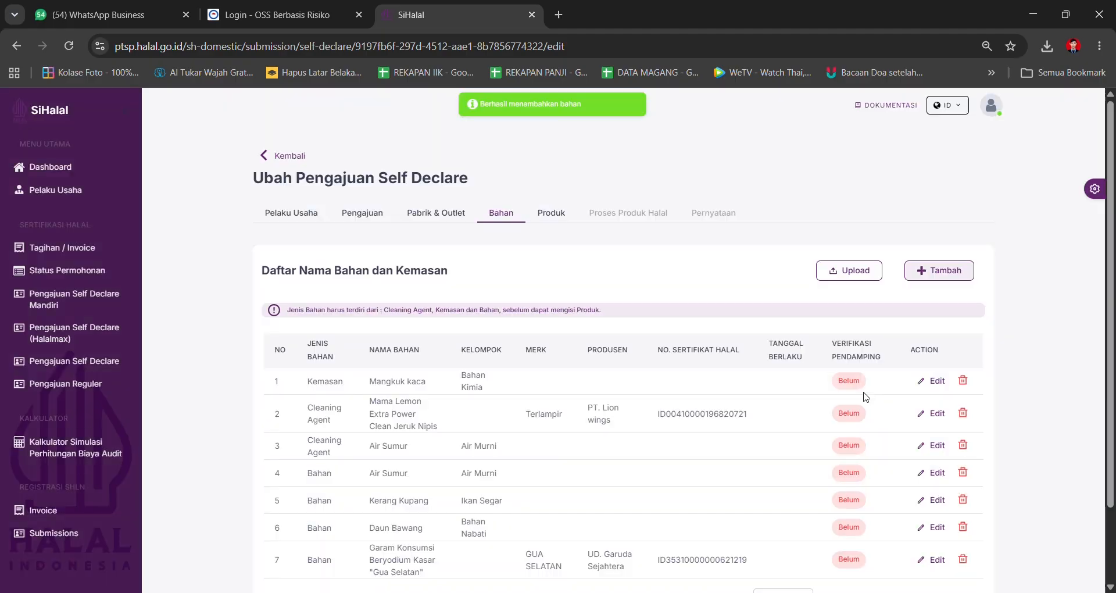
Open the certified ingredient search in another new entry, with Jenis Bahan set to Bahan and Tipe Bahan to Bahan Bersertifikat.
left_click(929, 276)
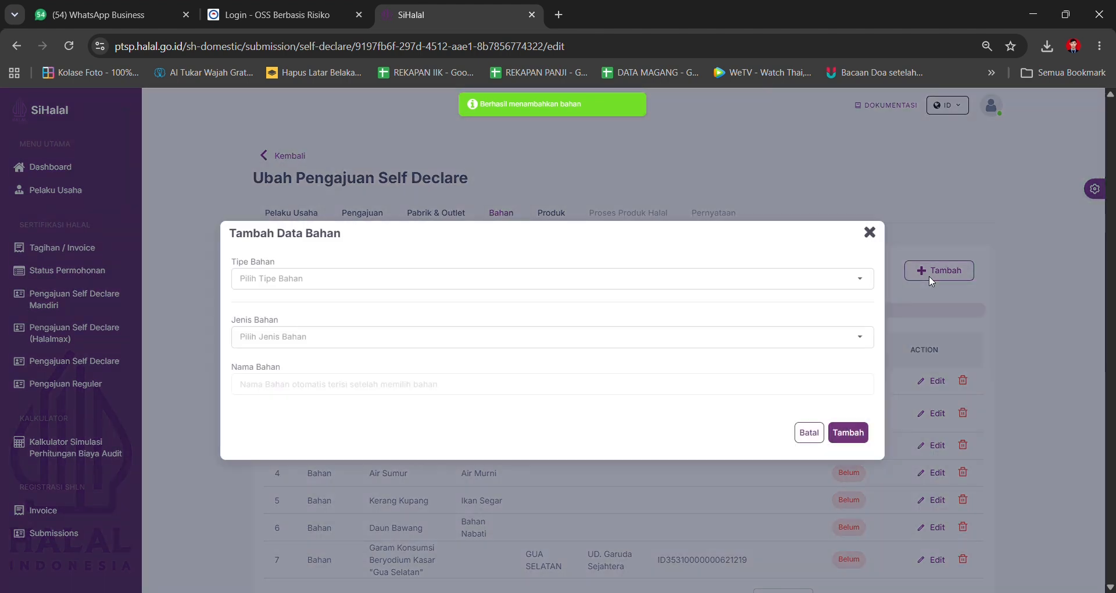
left_click(343, 343)
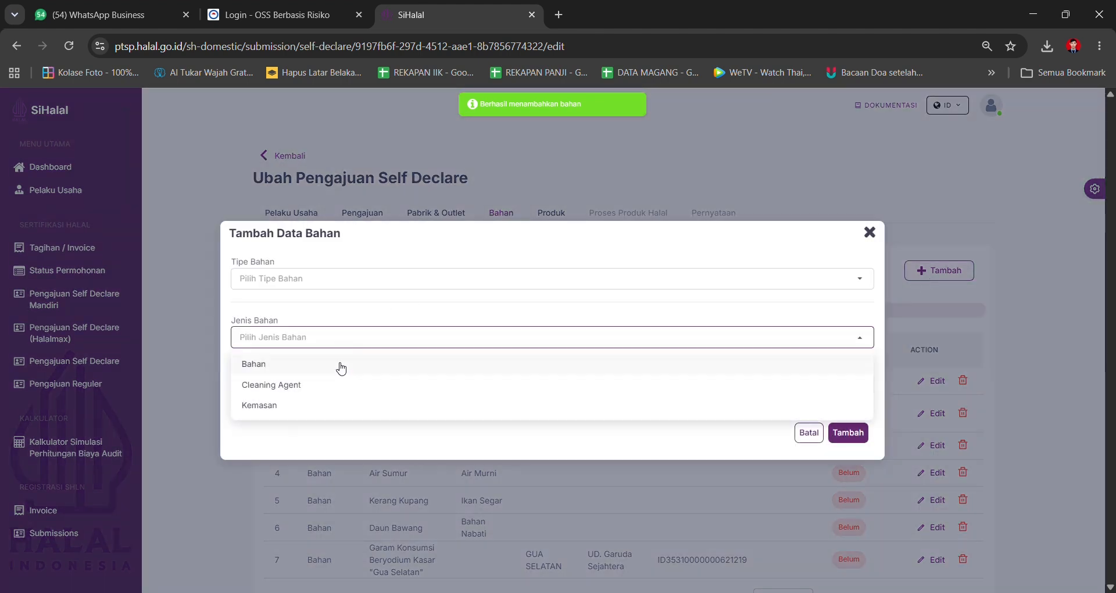
left_click(342, 365)
left_click(353, 282)
left_click(351, 303)
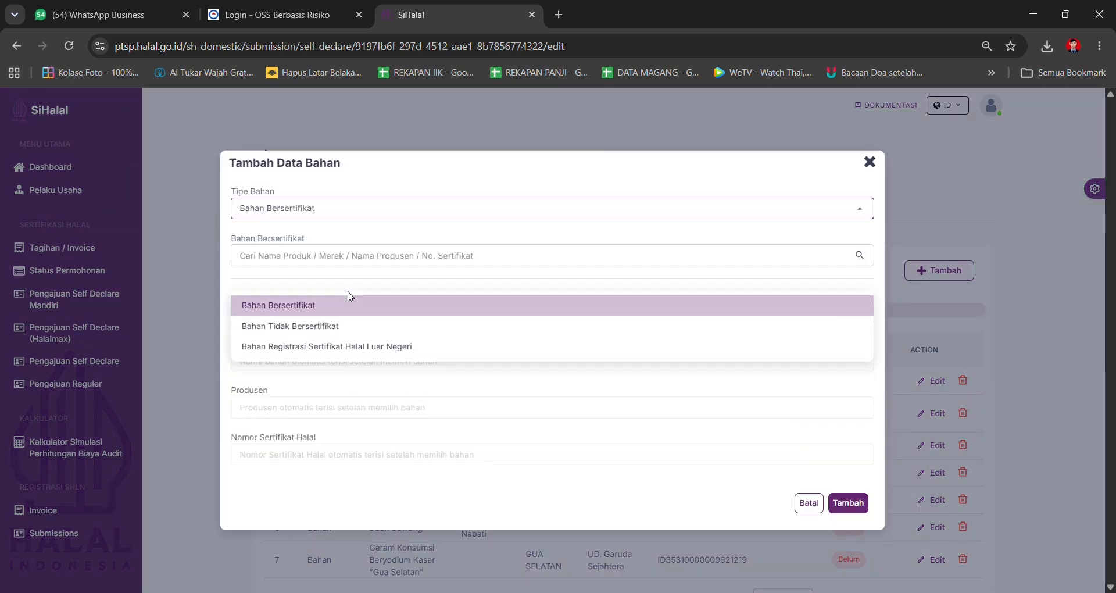
left_click(349, 258)
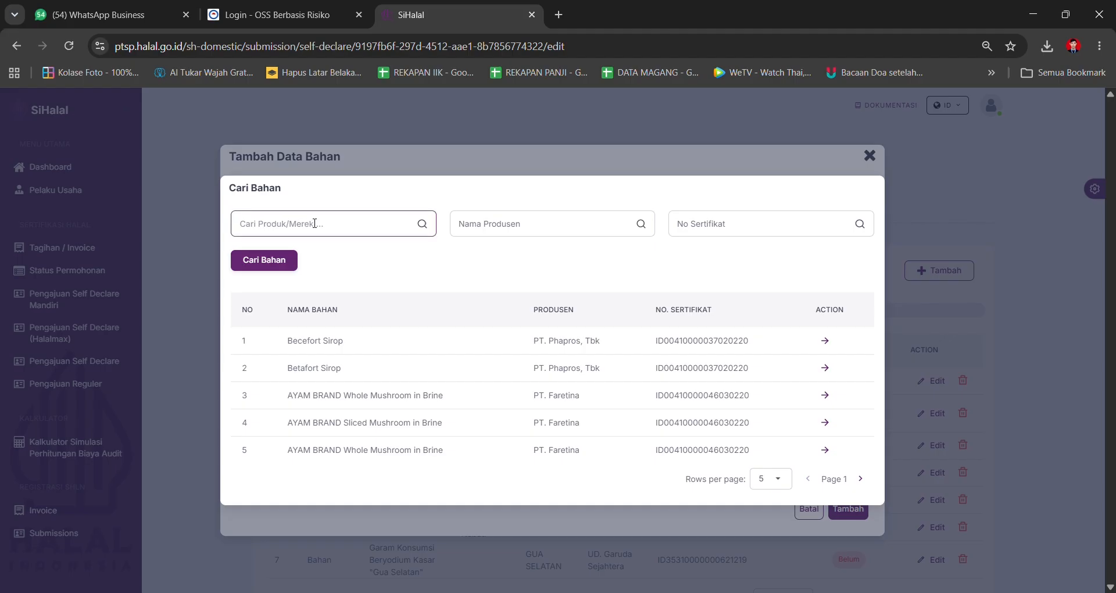
Search for product GULA PASIR with certificate prefix ID35, choose Gula Pasir Bunga Tebu from CV. Sari Manis and add it.
type("GULA PASIR")
left_click(693, 224)
type("ID")
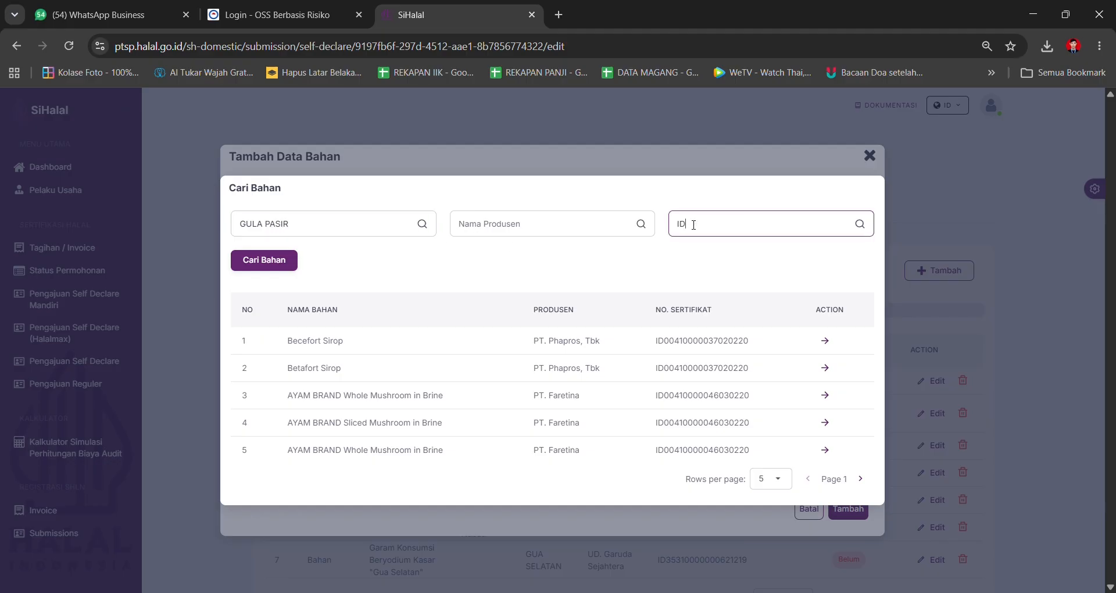
type("35")
key("Return")
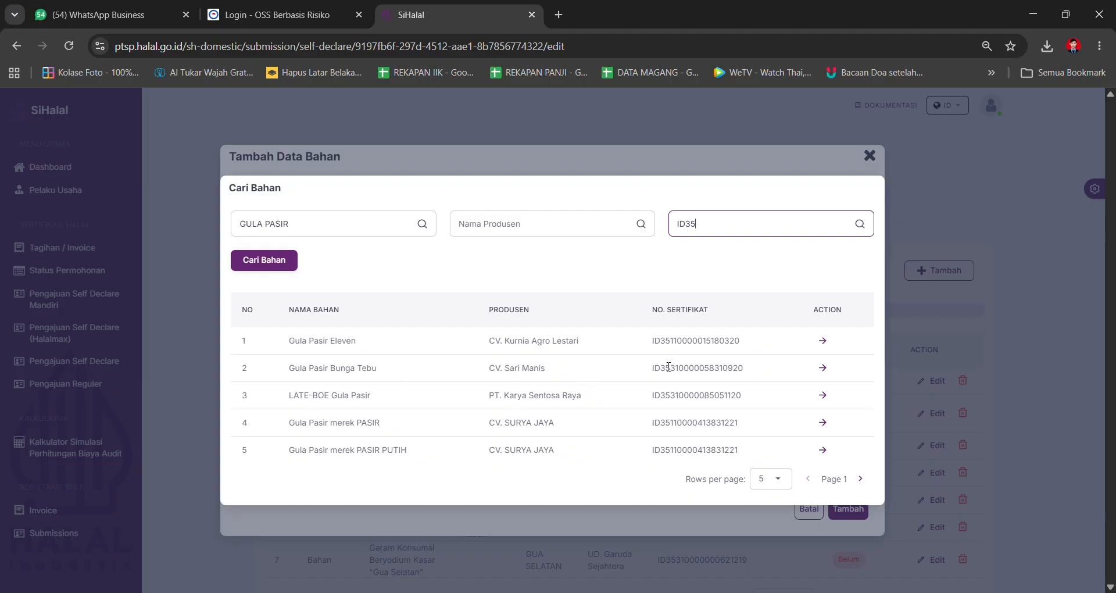
left_click(823, 368)
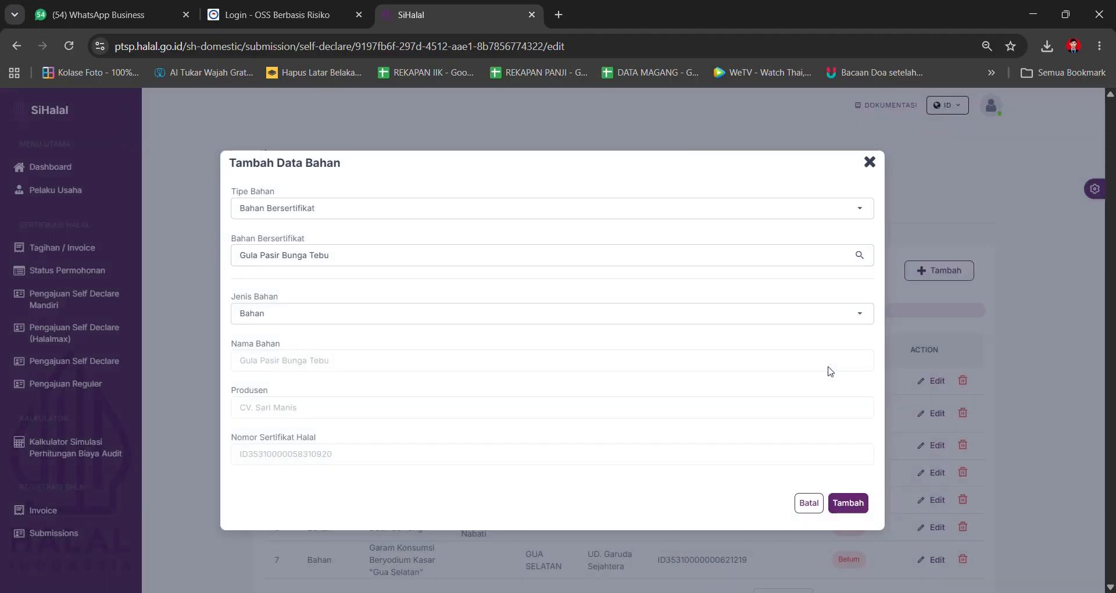
left_click(849, 503)
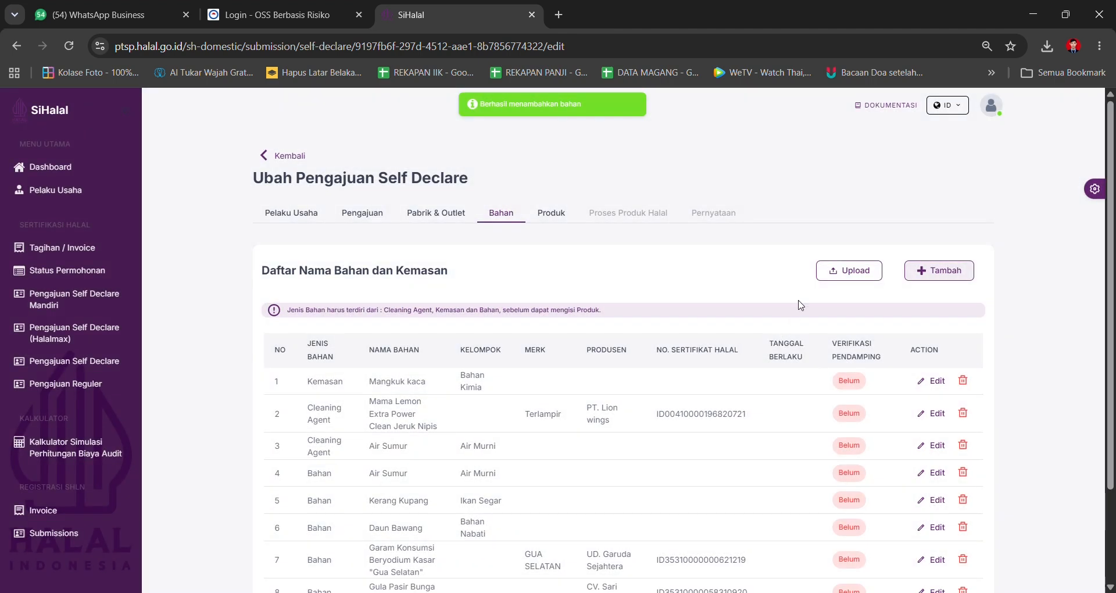
Create a new material entry with Jenis Bahan set to Bahan and Tipe Bahan to Bahan Bersertifikat, and open its ingredient search.
left_click(937, 271)
left_click(461, 343)
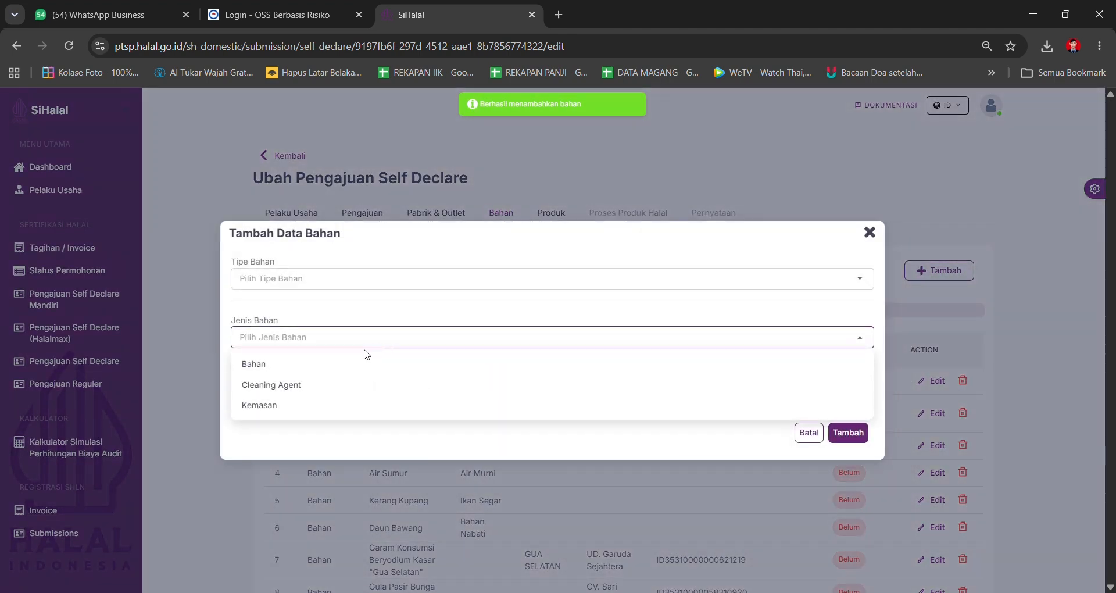
left_click(363, 358)
left_click(351, 285)
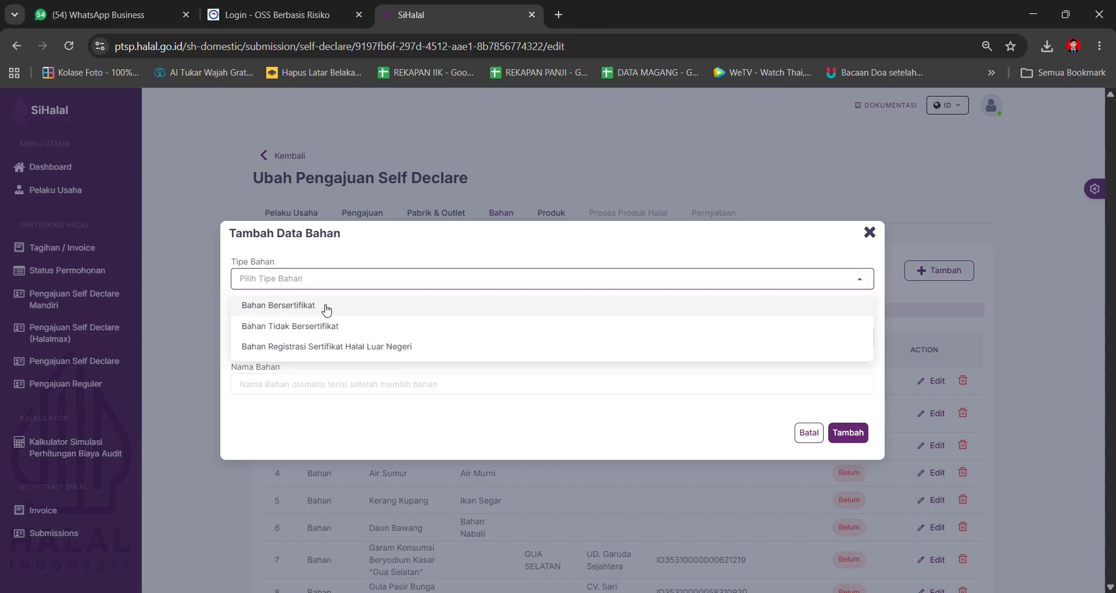
left_click(349, 304)
left_click(352, 254)
left_click(302, 224)
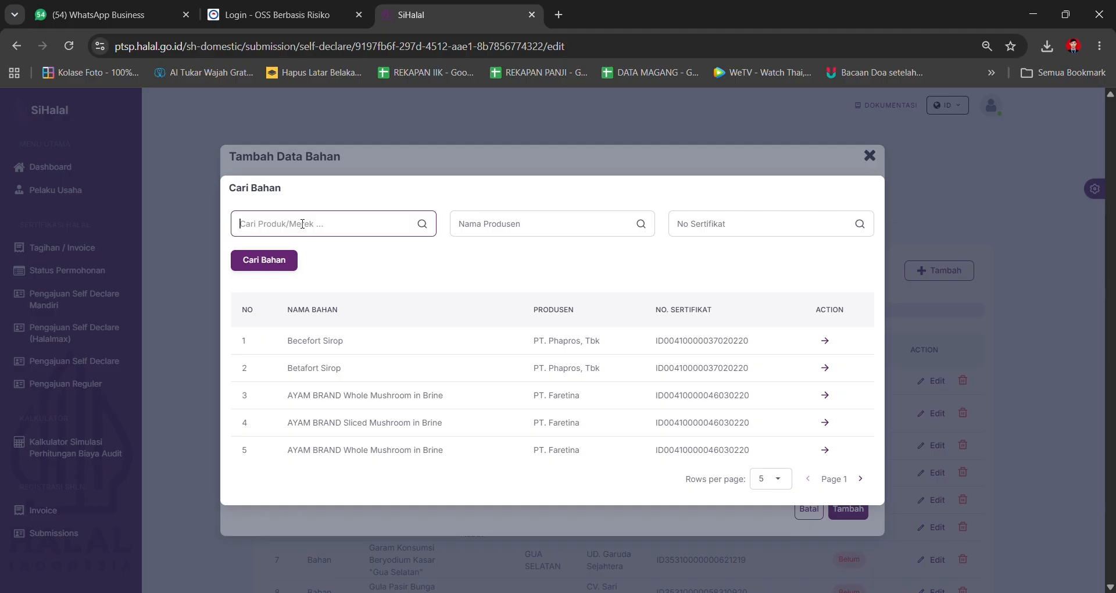
Search for product MASAKO CHICKEN NO MSG with certificate prefix ID00, choose MASAKO Chicken No MSG from PT. Ajinomoto Indonesia and add it to the list.
type("MASAKO NCHICKEN NO MSG")
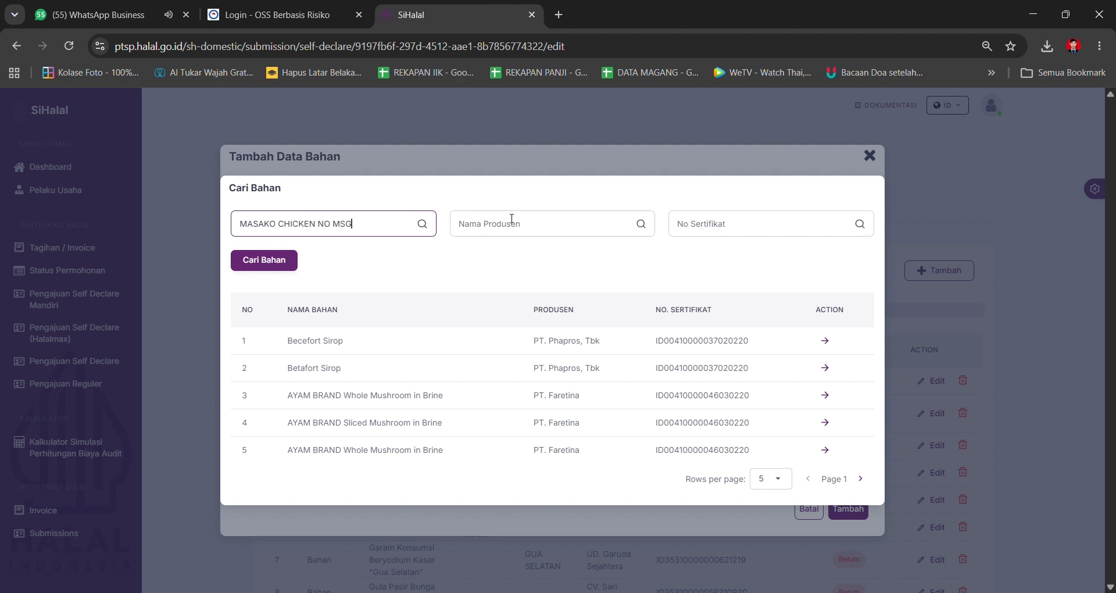
left_click(680, 223)
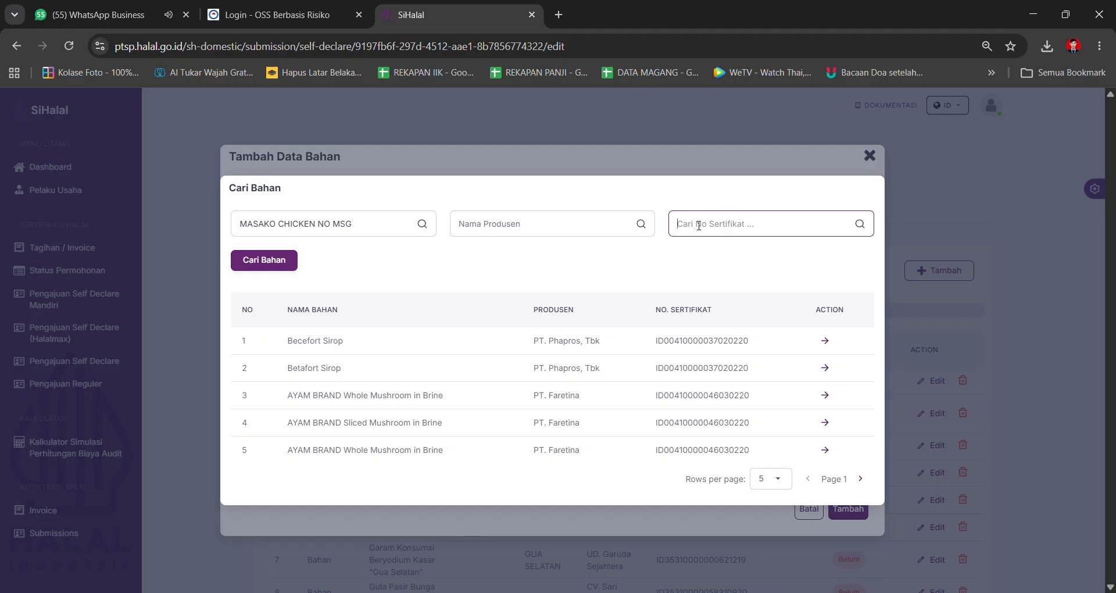
type("ID00")
key("Return")
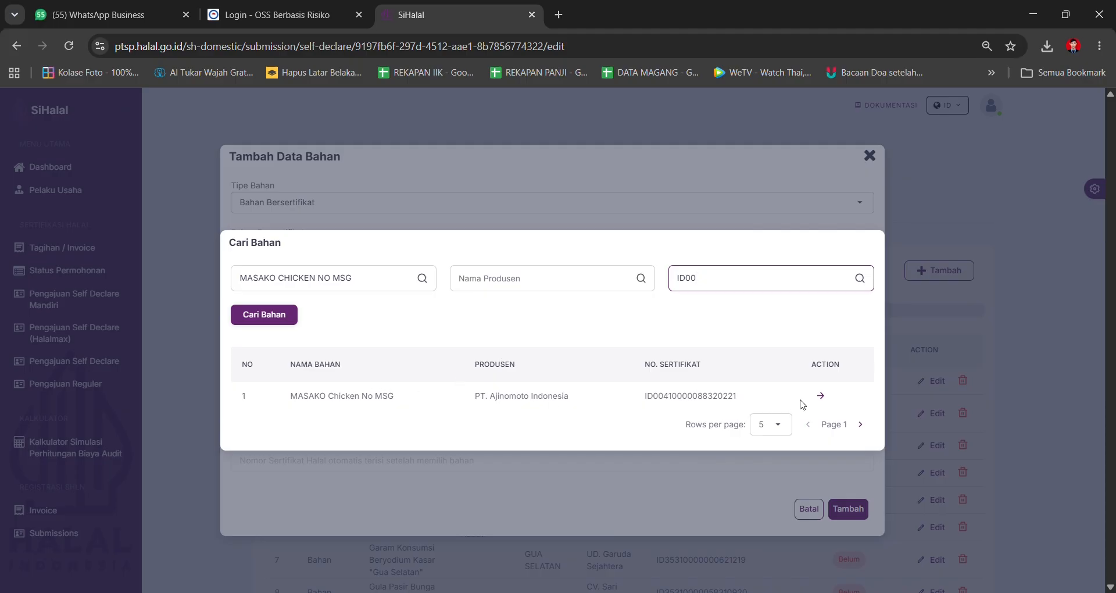
left_click(821, 396)
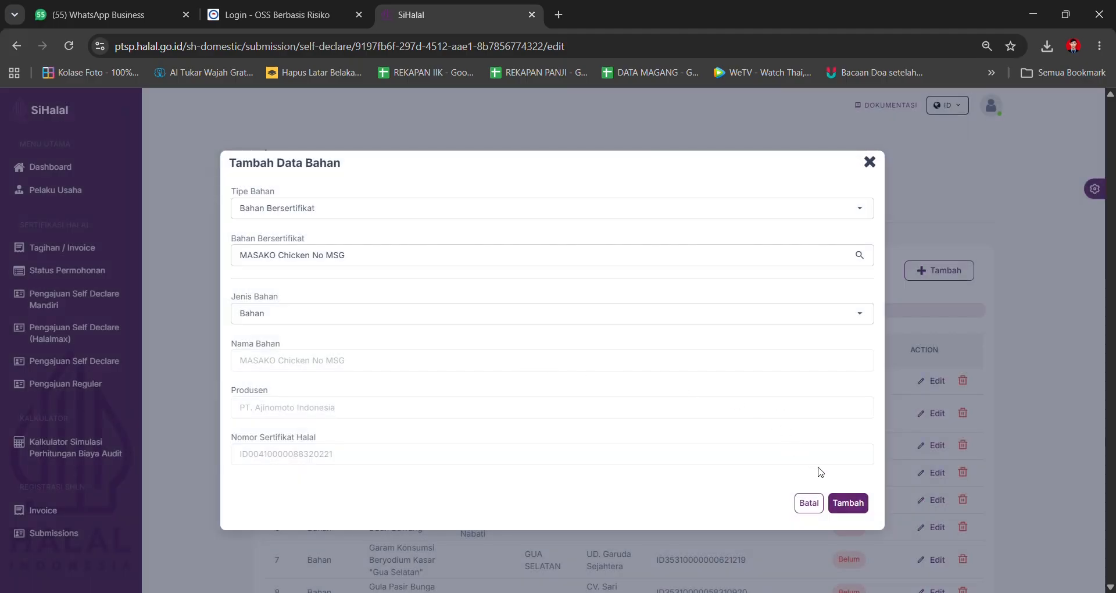
left_click(848, 504)
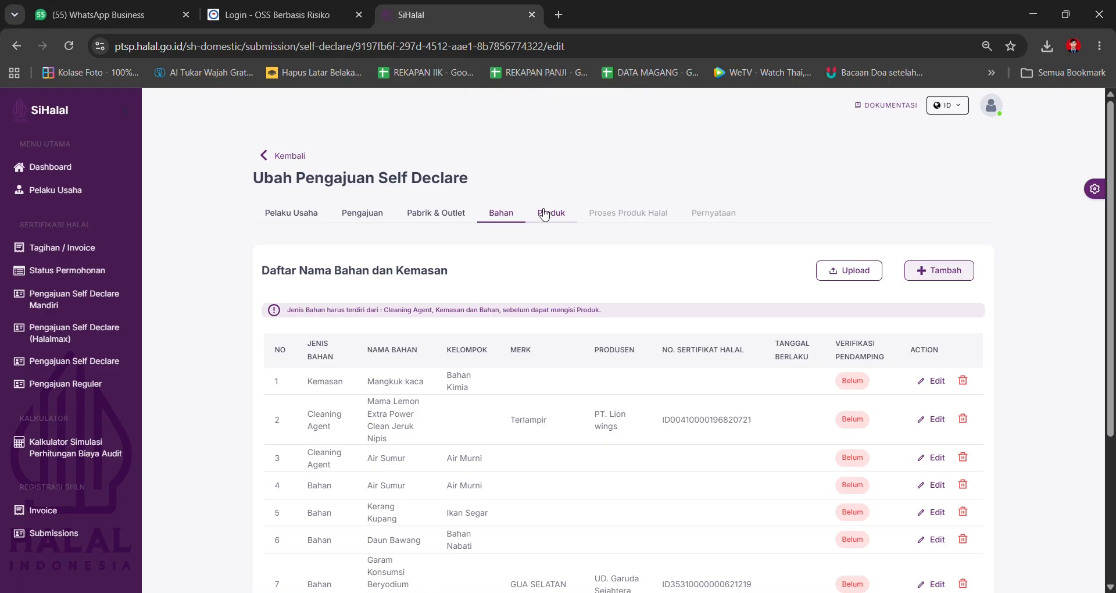
Start a new product in the Produk section with Klasifikasi and Rincian Produk both set to Penyediaan makanan dan minuman dengan pengolahan lainnya.
key("ctrl+minus")
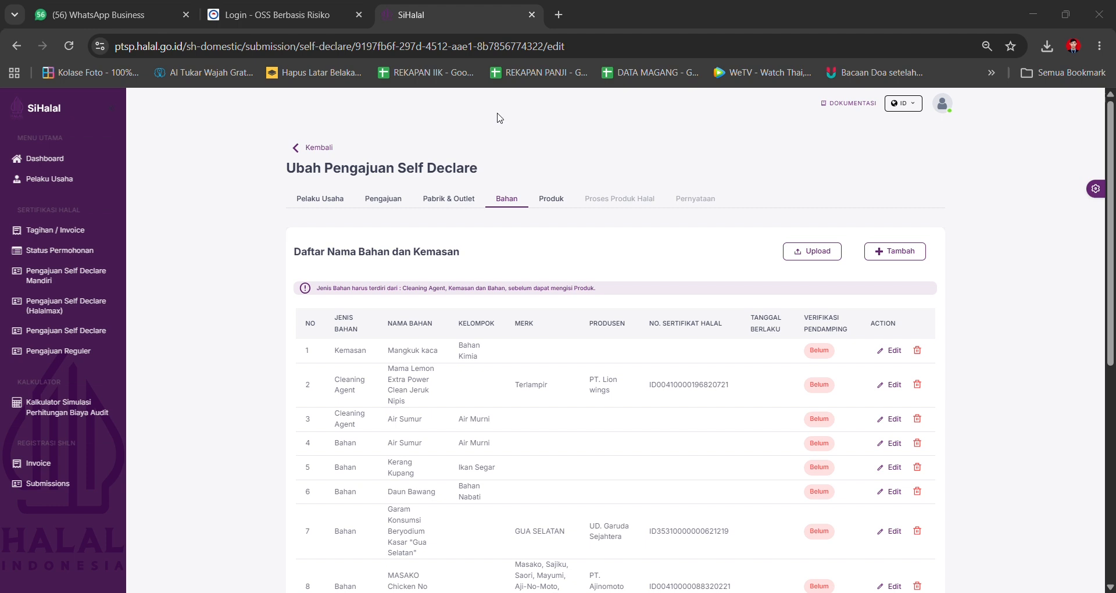
left_click(552, 200)
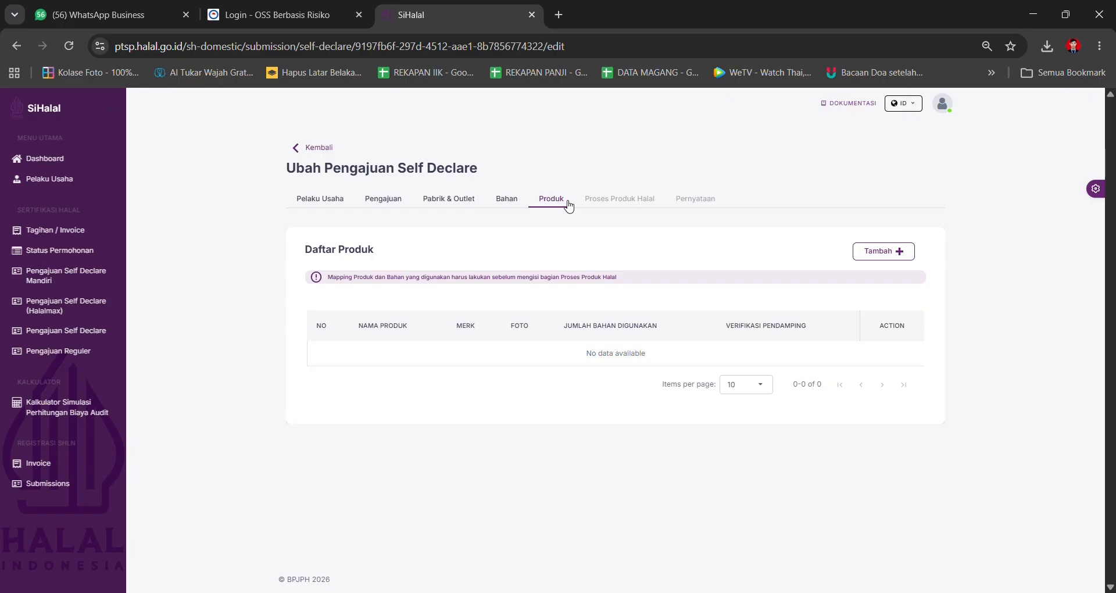
left_click(894, 251)
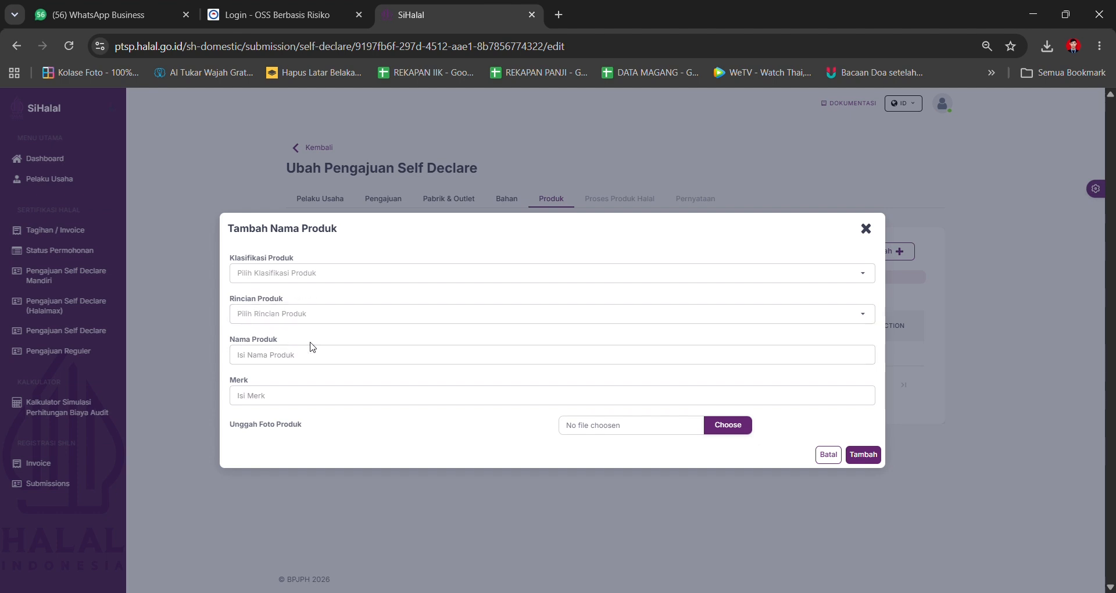
left_click(271, 285)
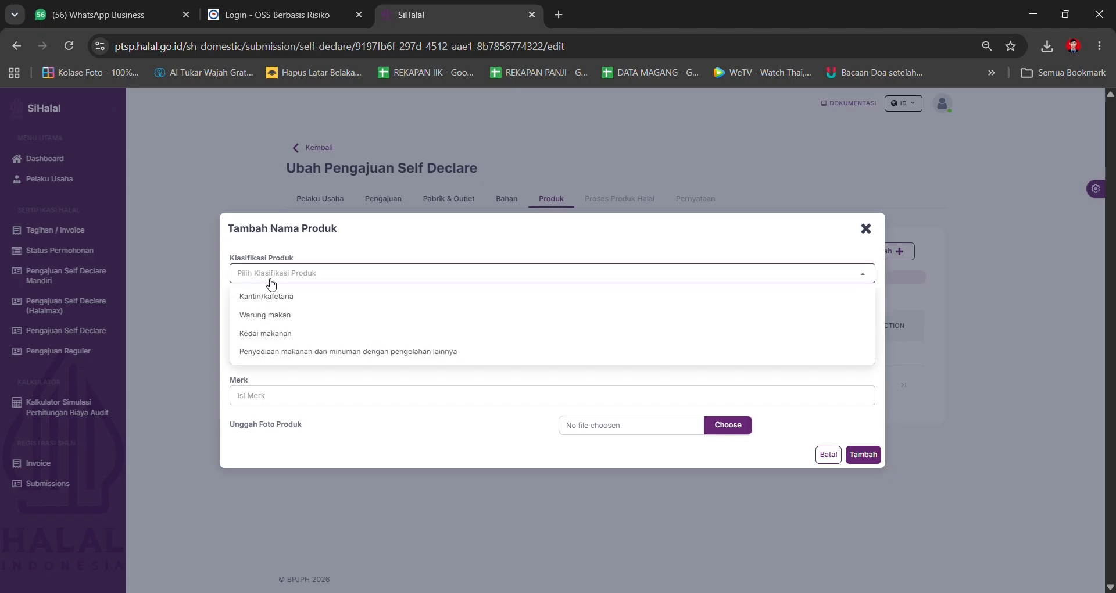
left_click(285, 358)
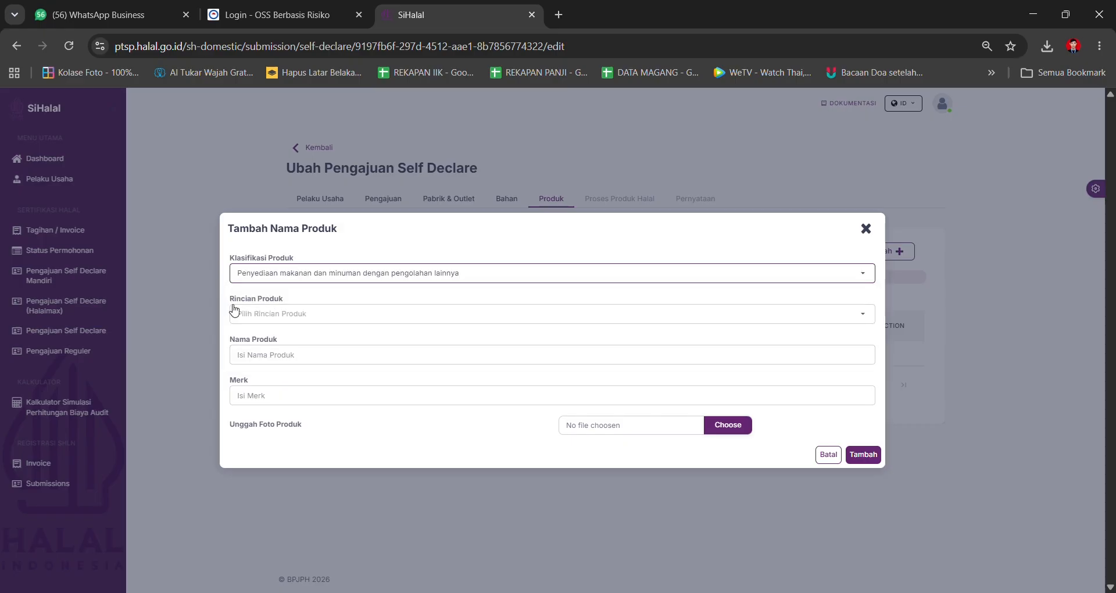
left_click(276, 315)
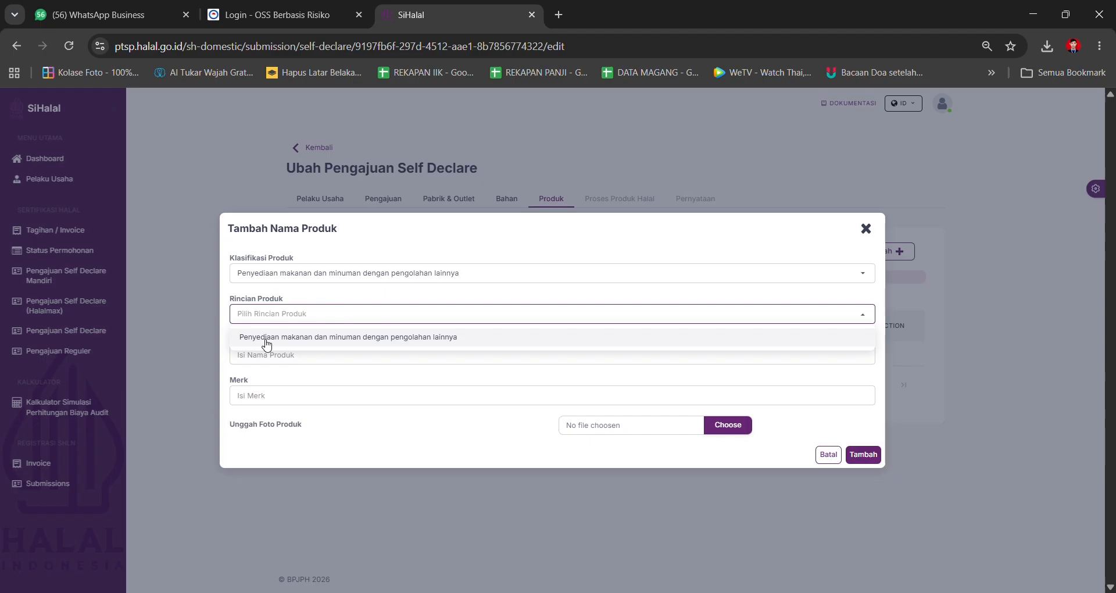
left_click(267, 343)
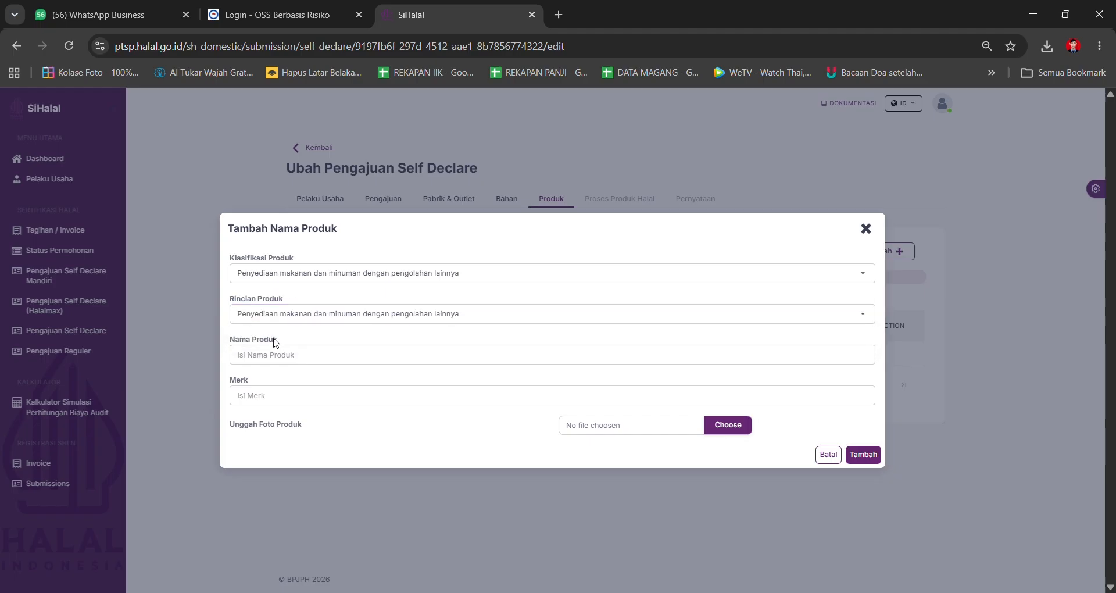
Enter LONTONG KUPANG "CAK SLAMET" as the Nama Produk.
left_click(281, 356)
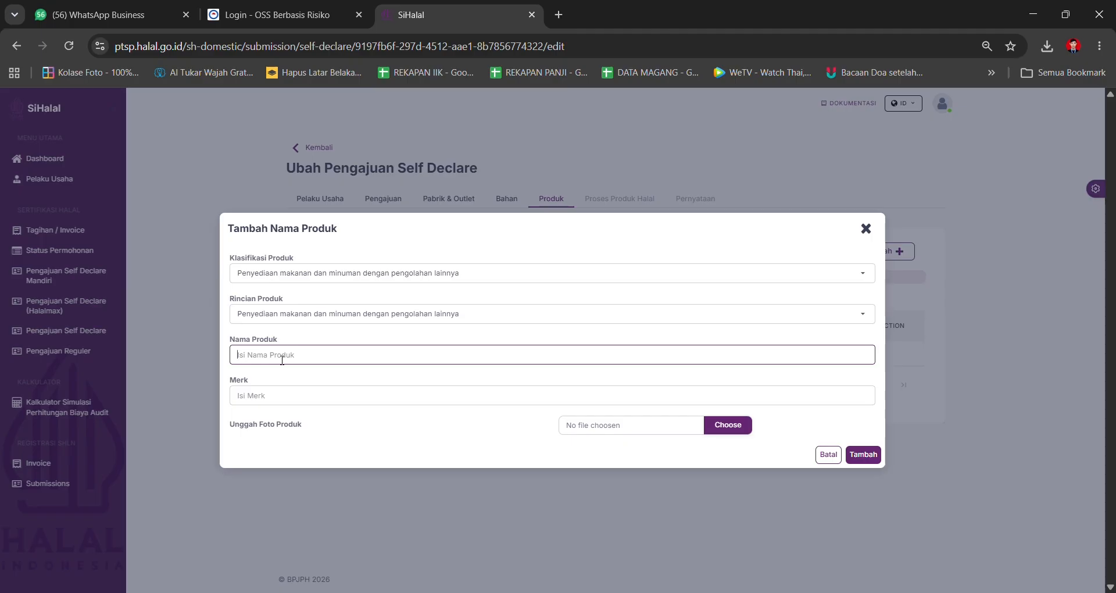
left_click(484, 23)
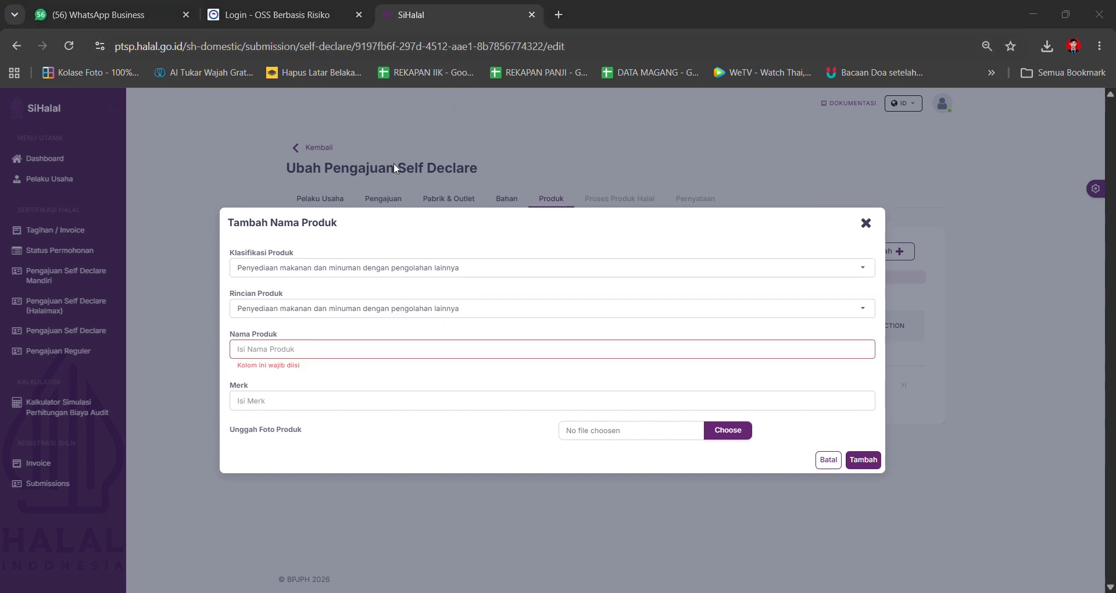
left_click(302, 349)
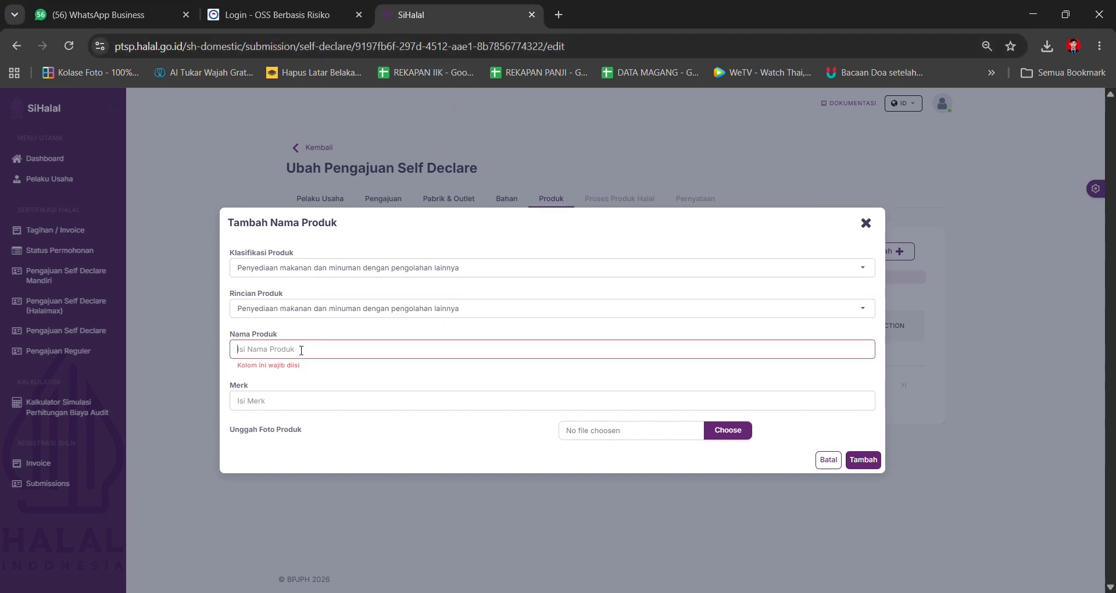
type("LO")
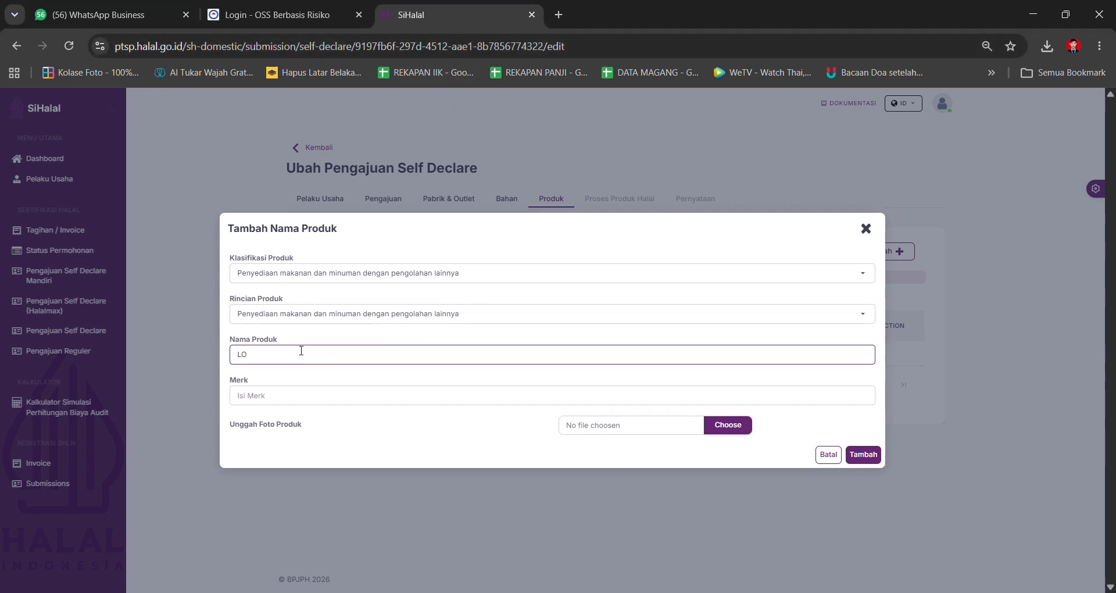
type("PNTONG KUPANG")
left_click(484, 28)
left_click(341, 342)
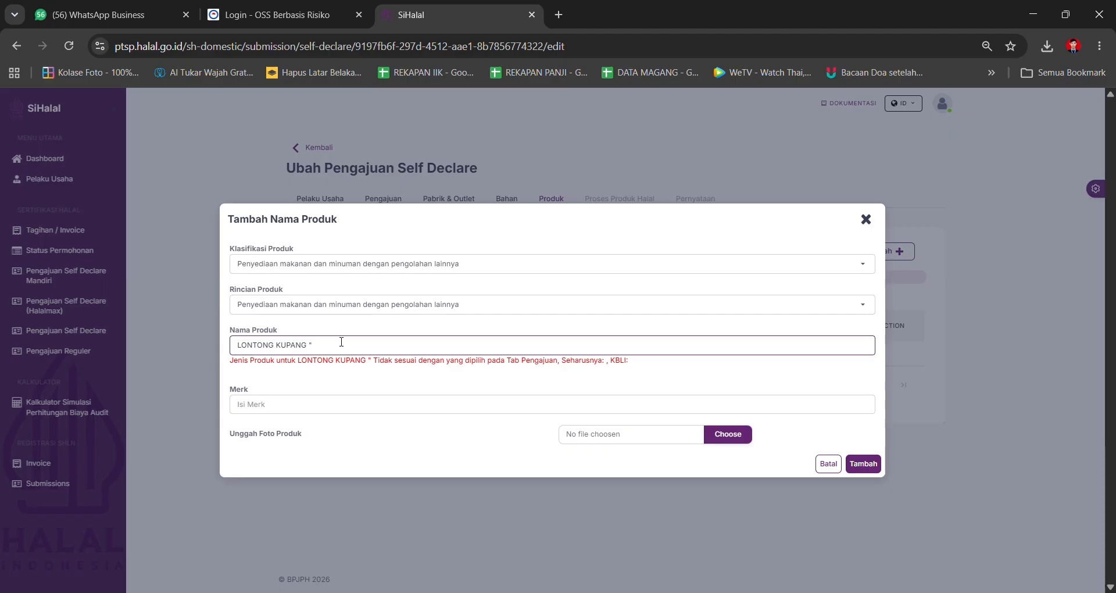
type("KUPANG LONTONG CAK SLAMET")
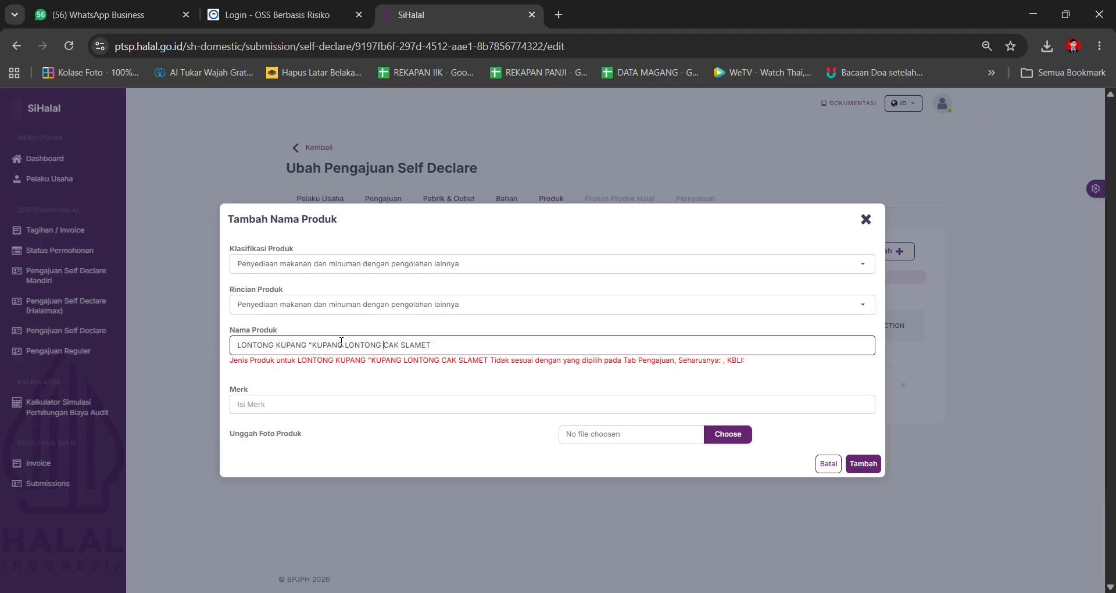
key("BackSpace")
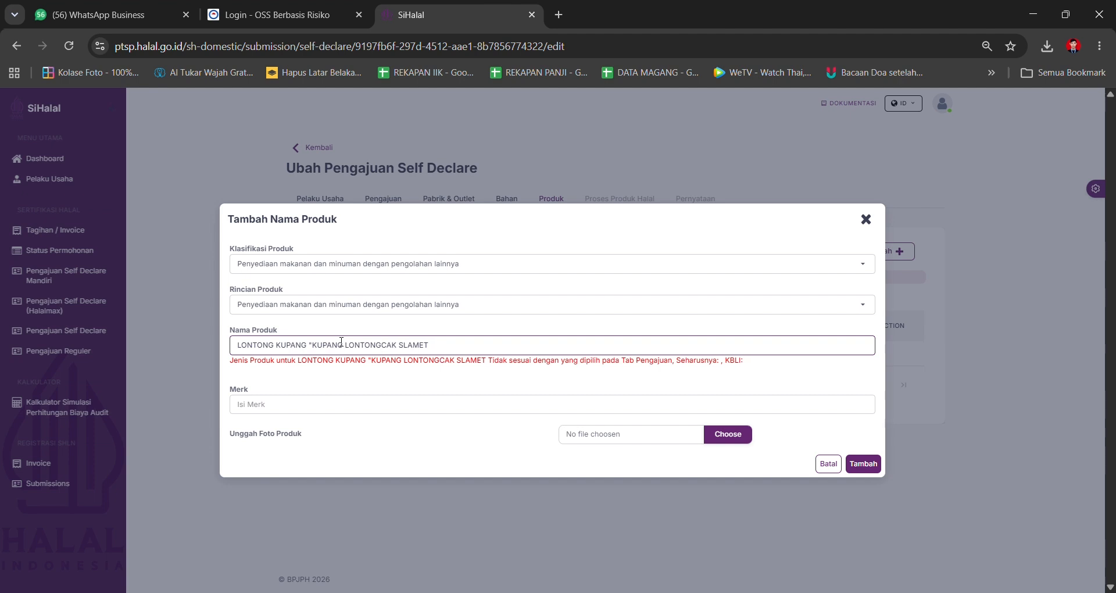
key("BackSpace")
key("BackSpace")
key("BackSpace")
key("BackSpace")
key("BackSpace")
key("BackSpace")
key("BackSpace")
key("BackSpace")
key("BackSpace")
key("BackSpace")
key("BackSpace")
key("BackSpace")
key("BackSpace")
key("BackSpace")
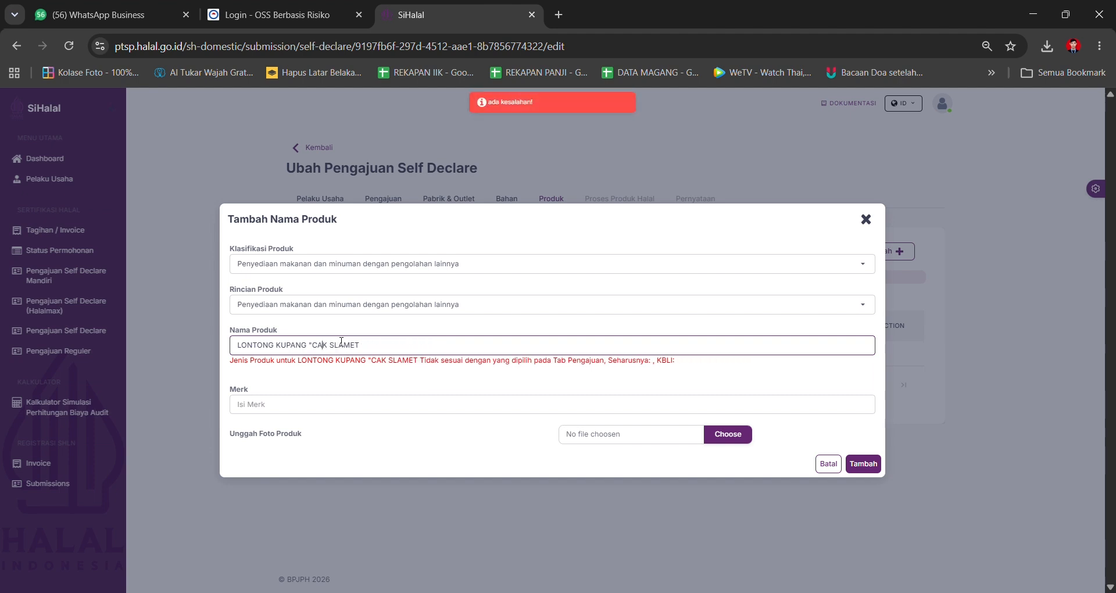
type("\"")
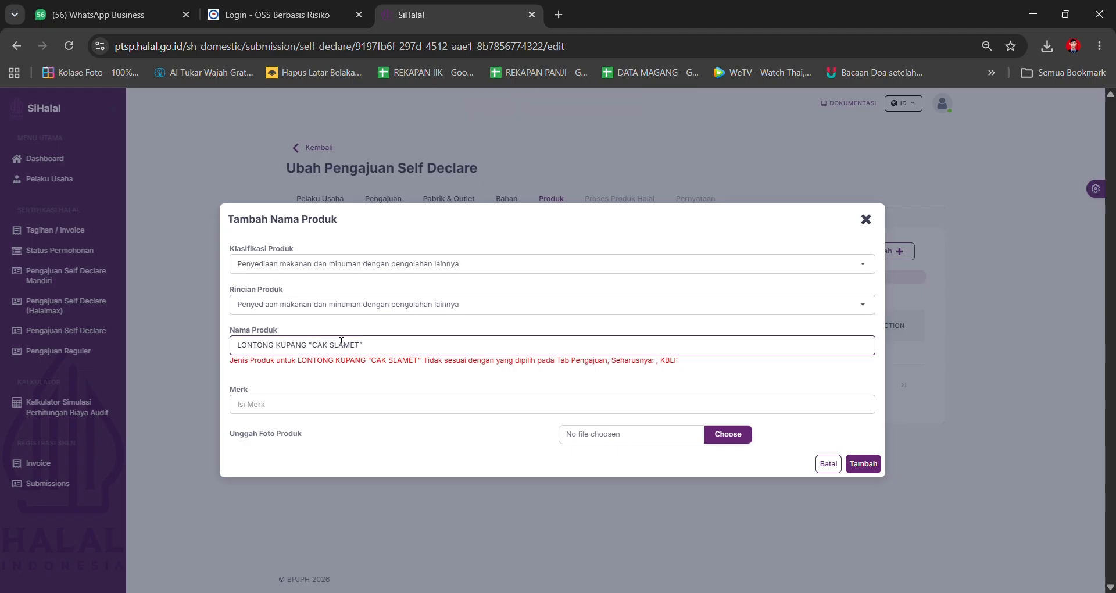
Set Merk to KUPANG LONTONG CAK SLAMET, attach the photo WhatsApp Image 2026-07-31 at 11.06.54 (1) and add the product.
left_click(364, 404)
type("KUPANG LONTONG CAK SLAMET")
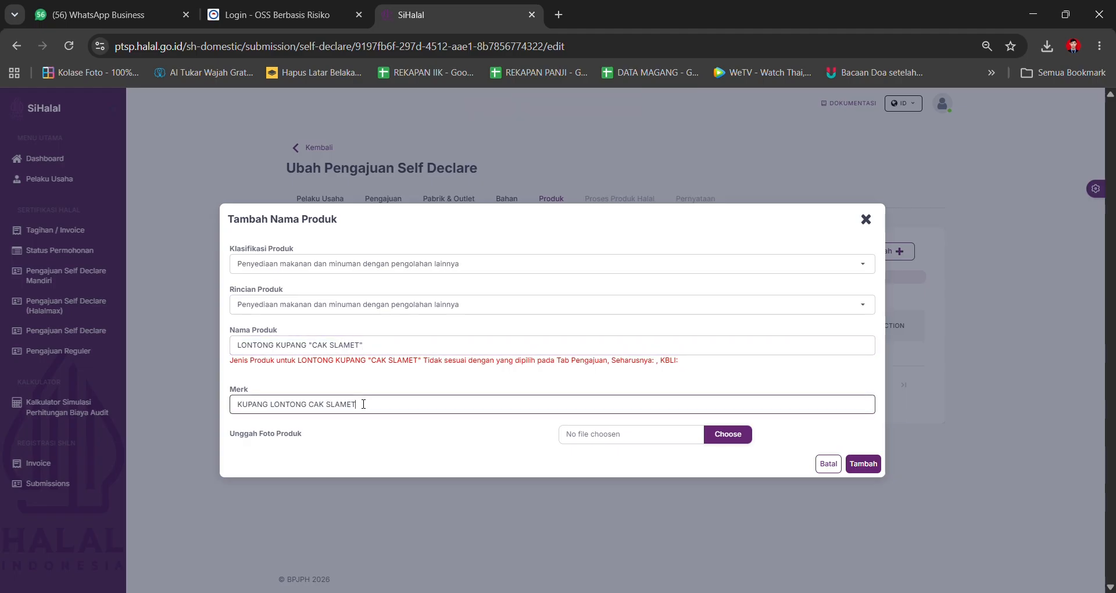
left_click(626, 438)
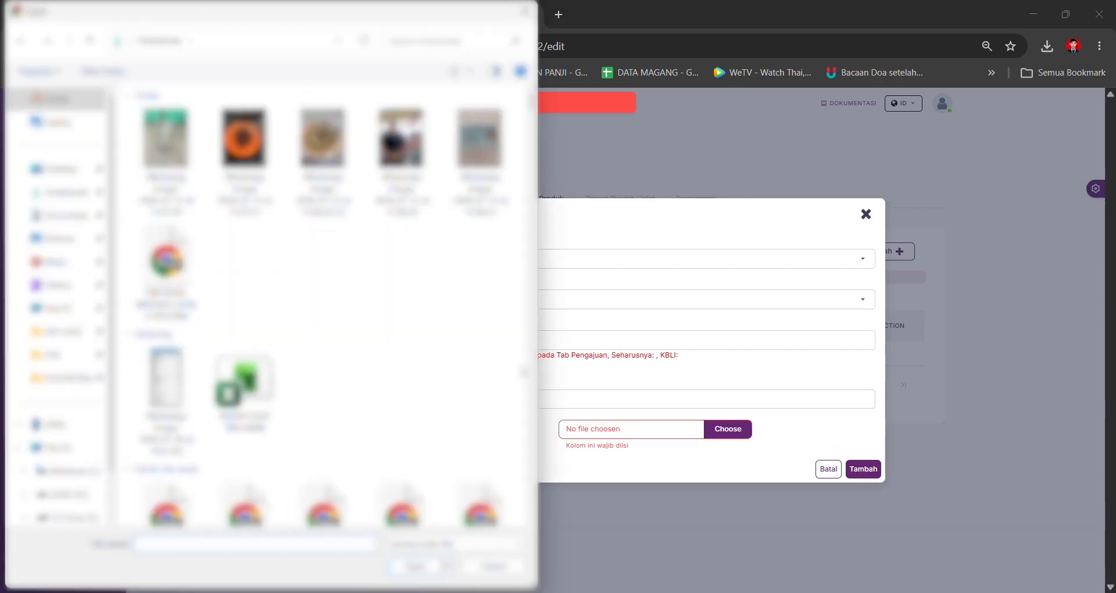
left_click(343, 136)
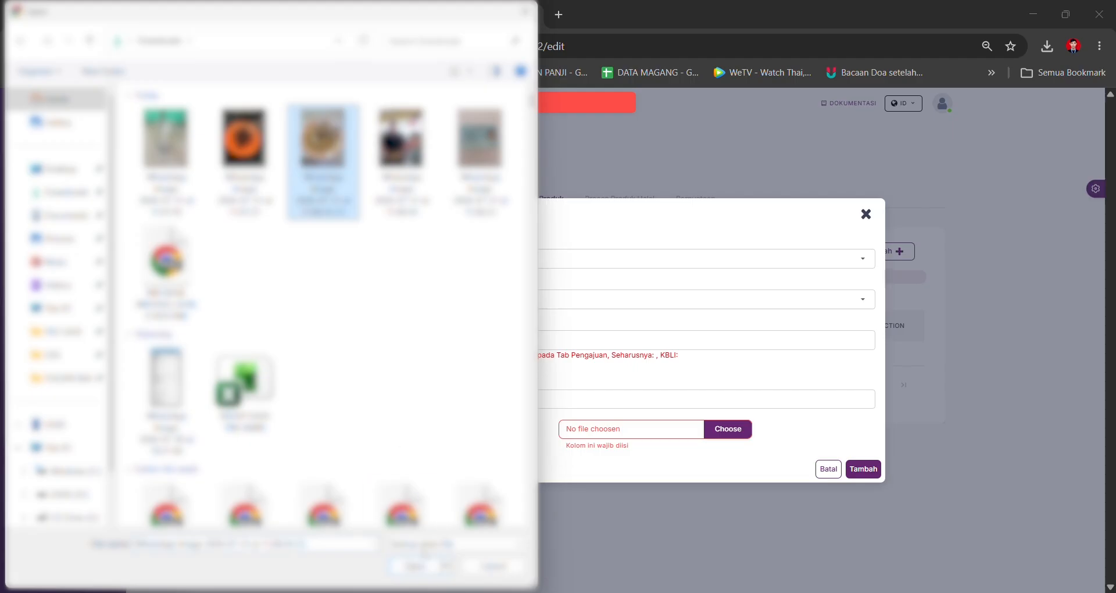
left_click(423, 566)
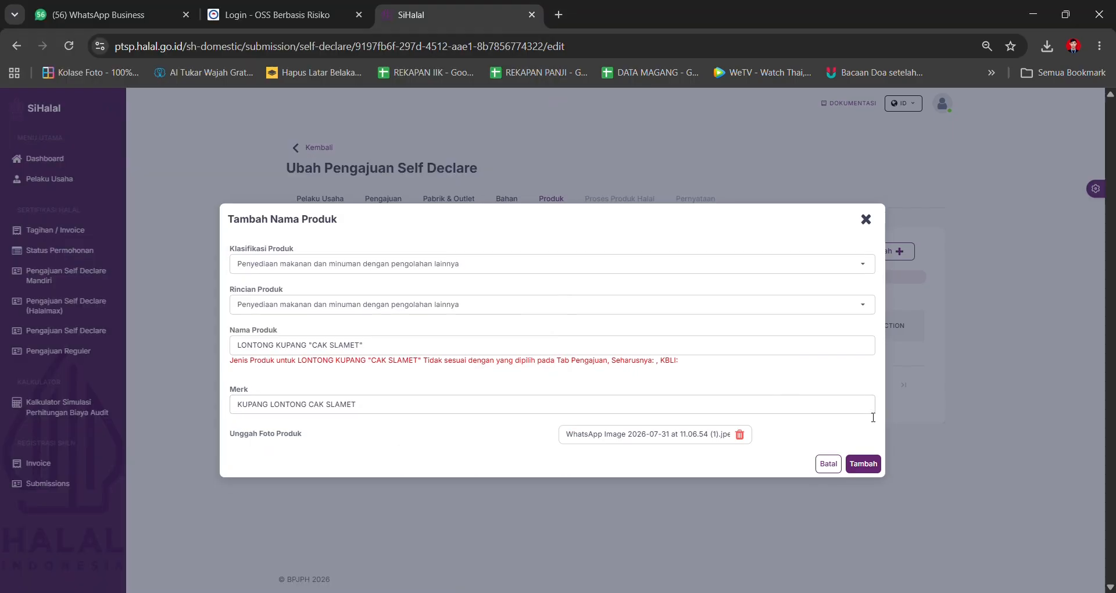
left_click(863, 463)
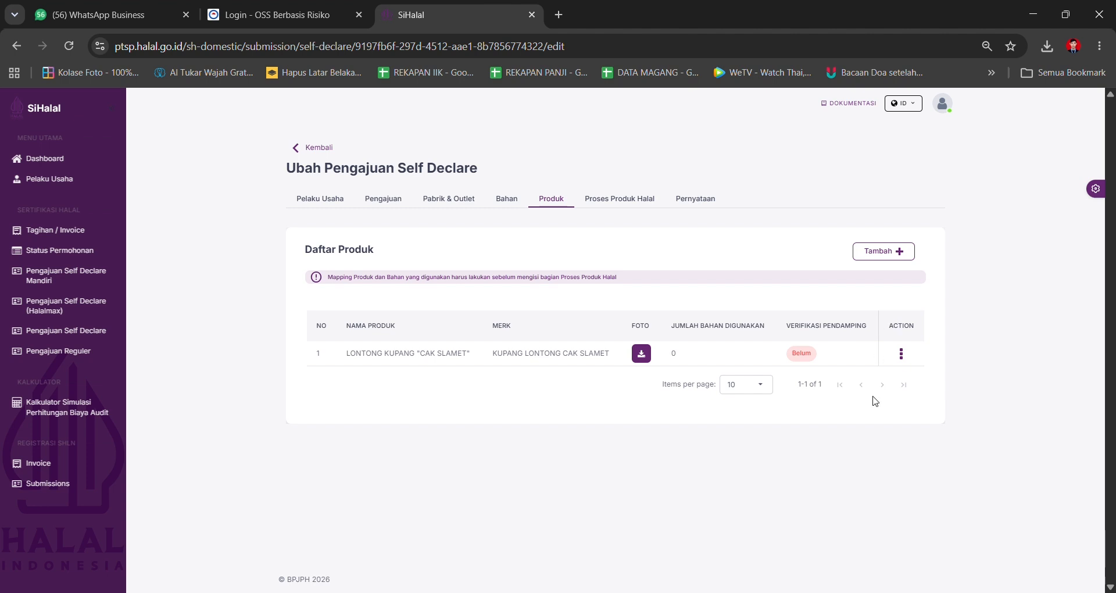
Map all listed materials to the LONTONG KUPANG "CAK SLAMET" product through Input Bahan, using Pilih Semua.
left_click(901, 355)
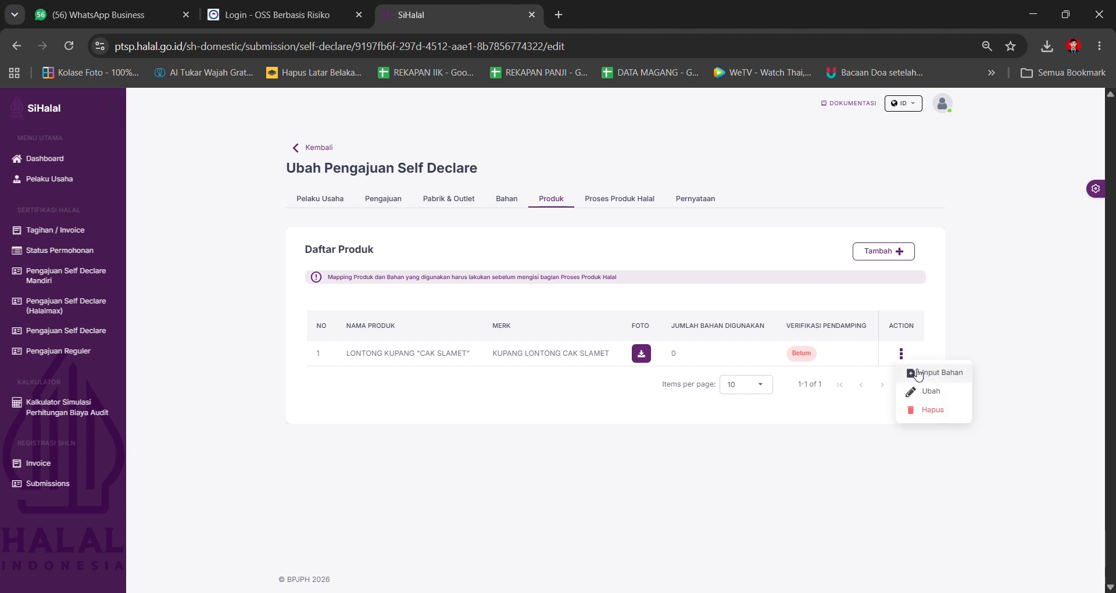
left_click(905, 375)
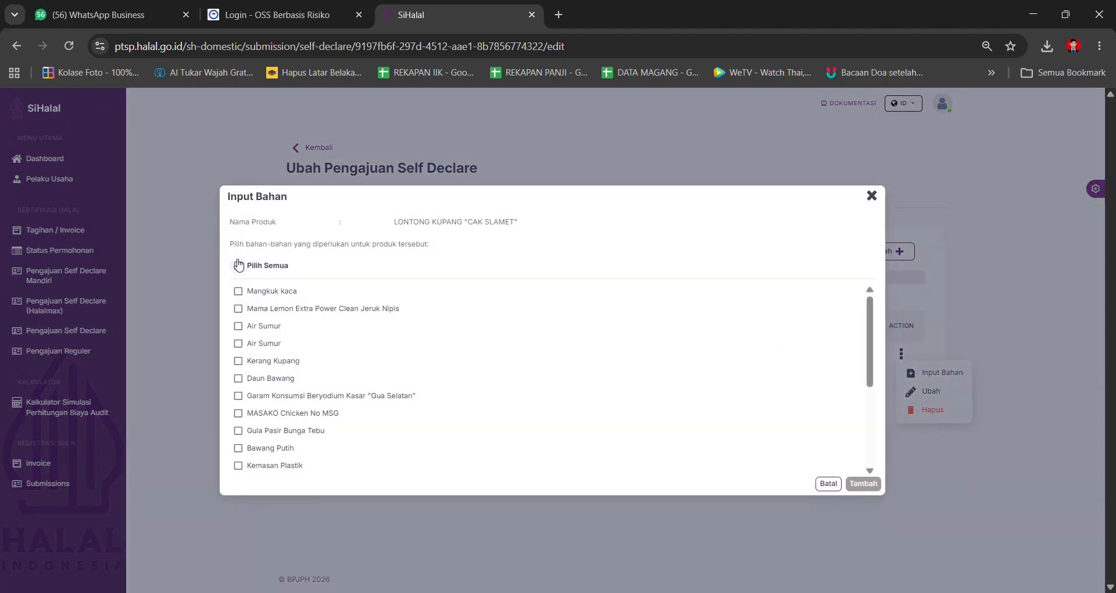
left_click(238, 265)
scroll(642, 400, "down", 3)
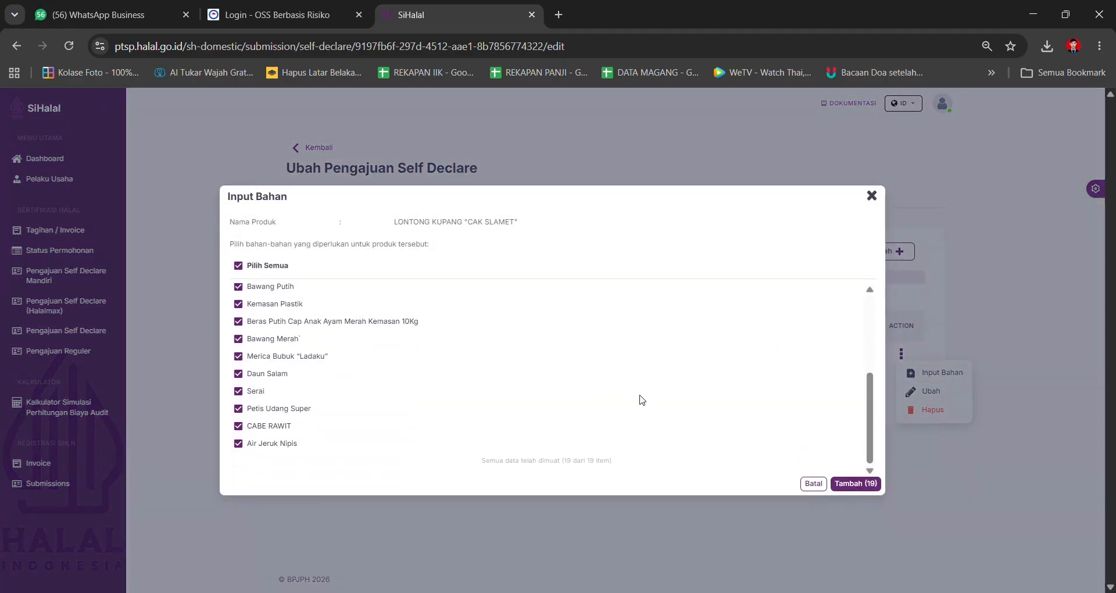
left_click(861, 486)
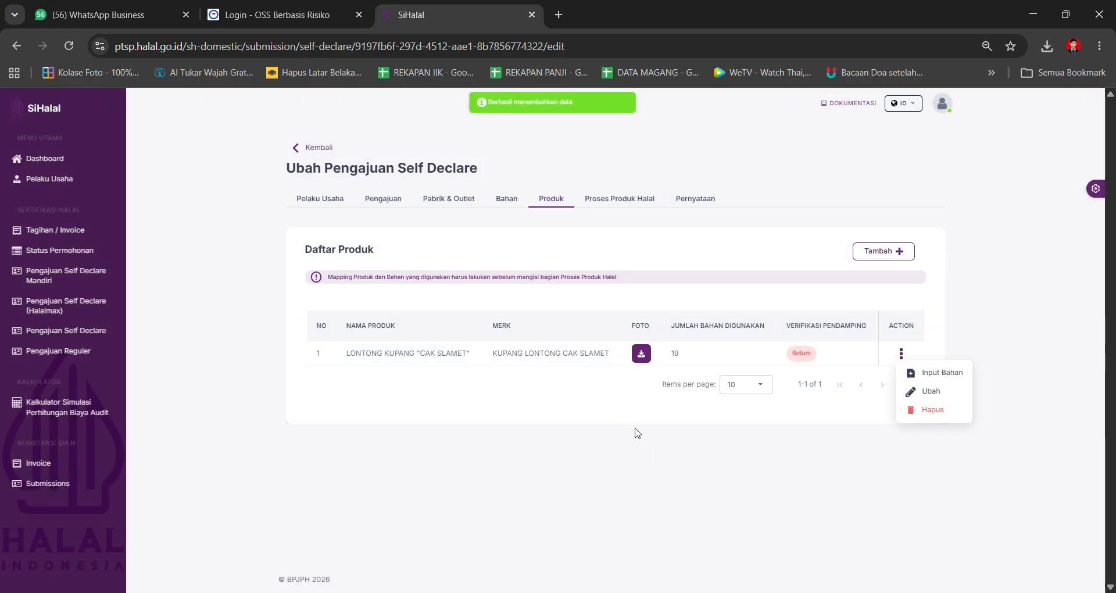
left_click(642, 435)
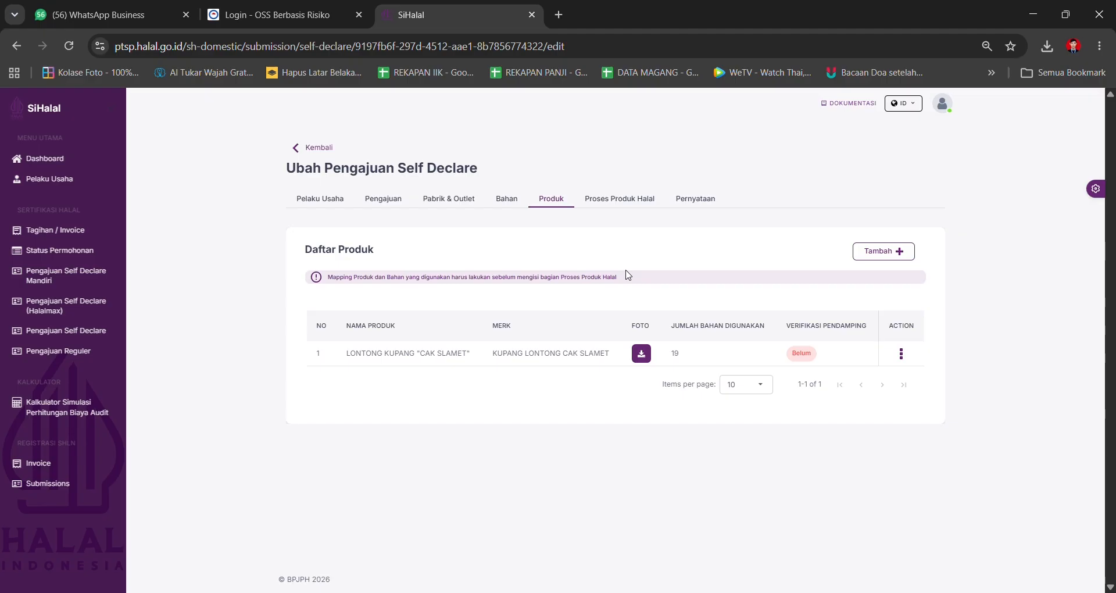
In the Proses Produk Halal section, begin the Proses Produksi text with PROSES PEMBUATAN LONTONG KUPANG and the subheading 1. PROSES PEMBUATAN LONTONG.
left_click(633, 203)
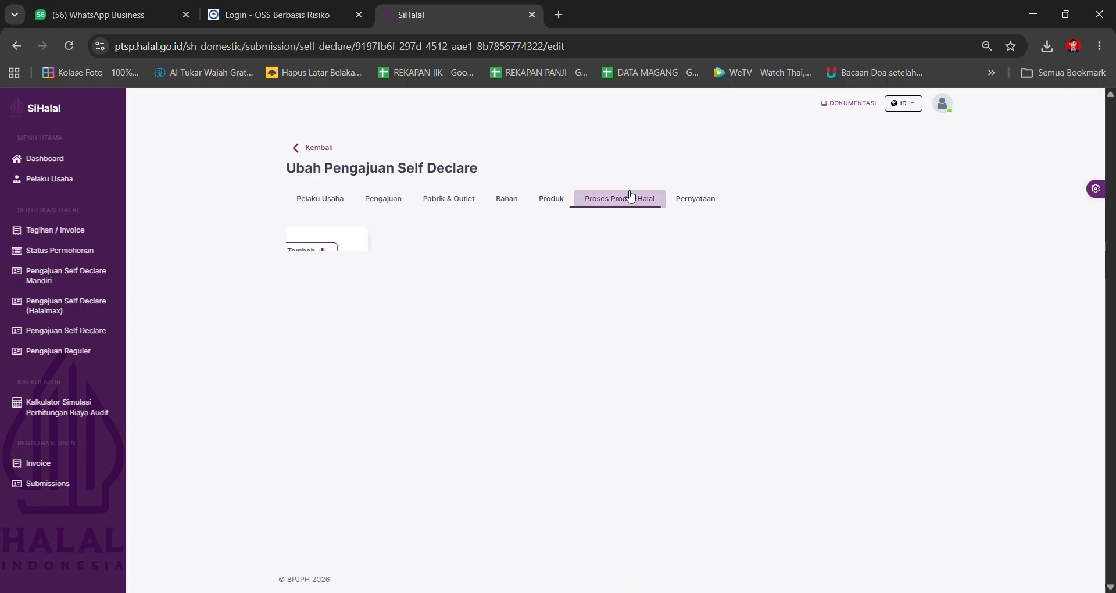
left_click(596, 362)
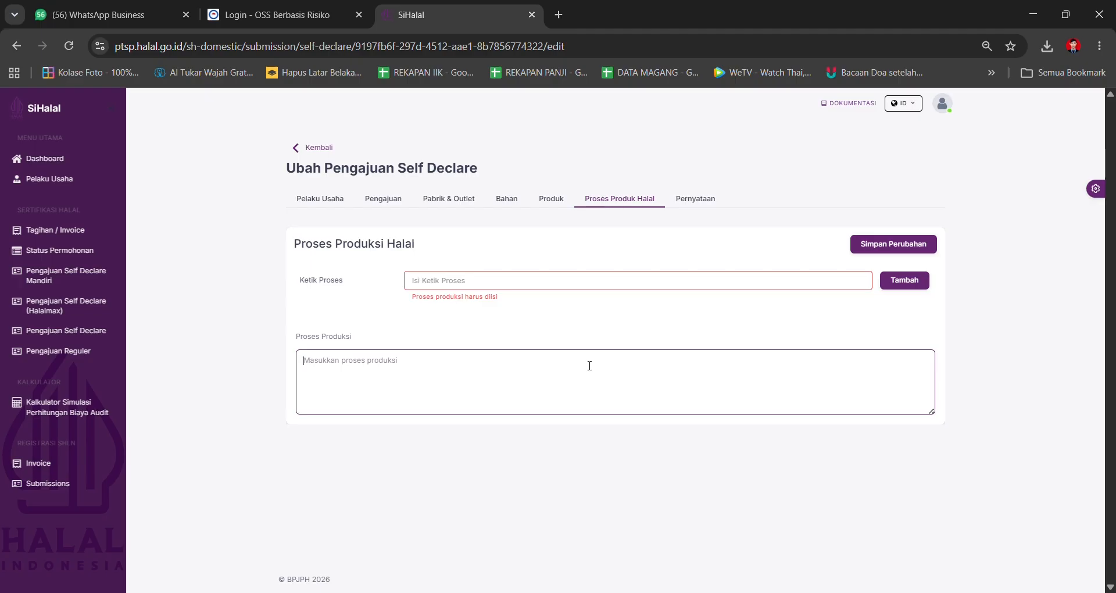
type("PROSES PEMBUATAN LONTONG KUPANG")
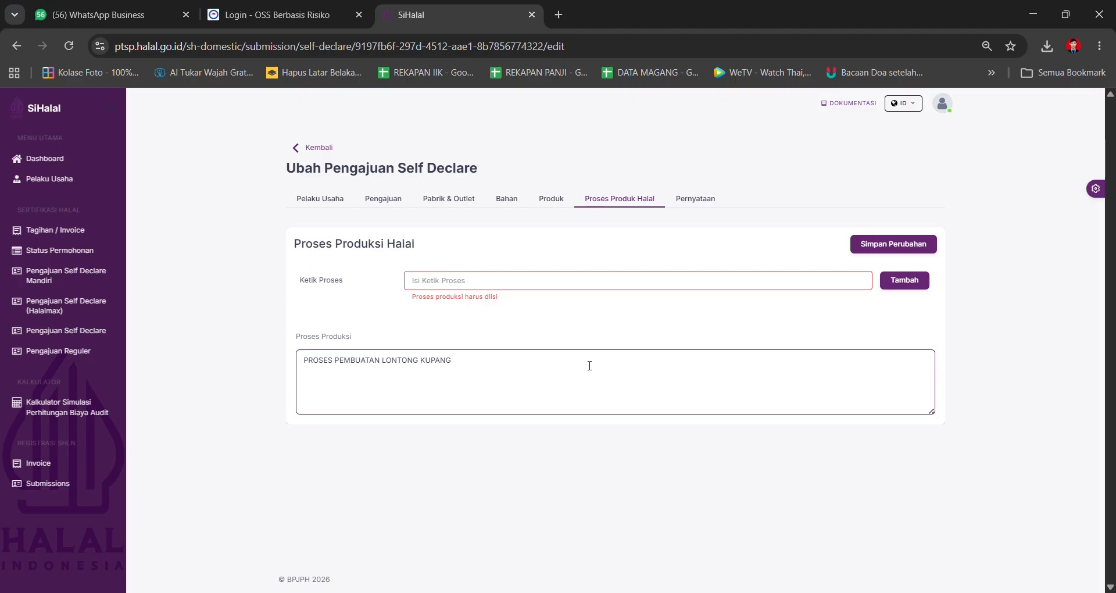
type(" 1. PROSES PEMBUATAN LONGONT")
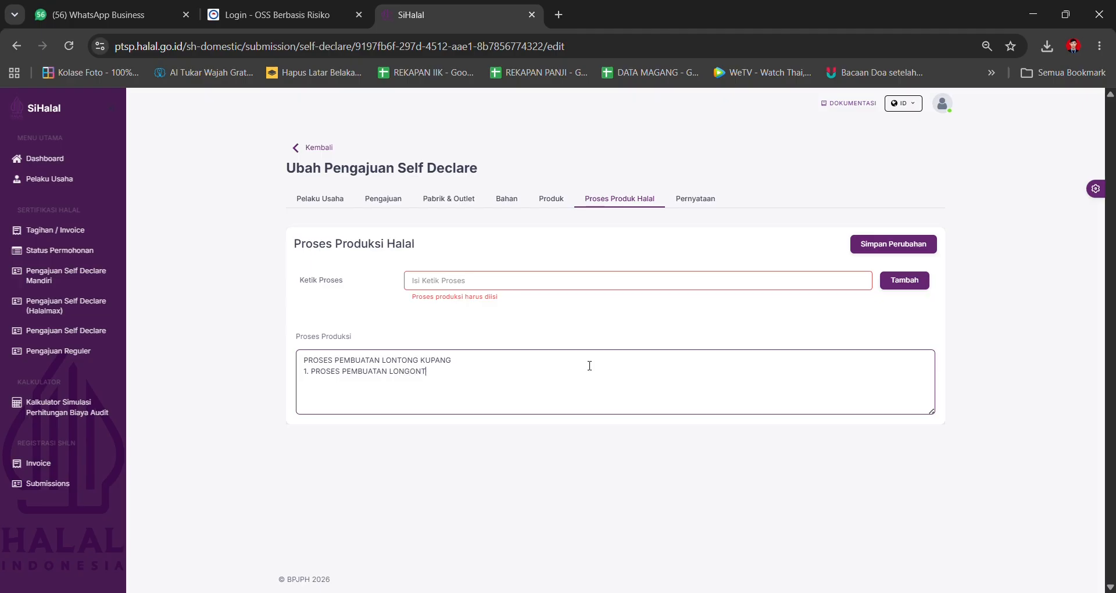
key("BackSpace")
key("BackSpace")
key("BackSpace")
key("BackSpace")
type("TONG")
Add the five lontong-making steps under that subheading, from "Bersihkan beras, cuci sampai bersih" to "LONTONG siap untuk disajikan.".
left_click(477, 26)
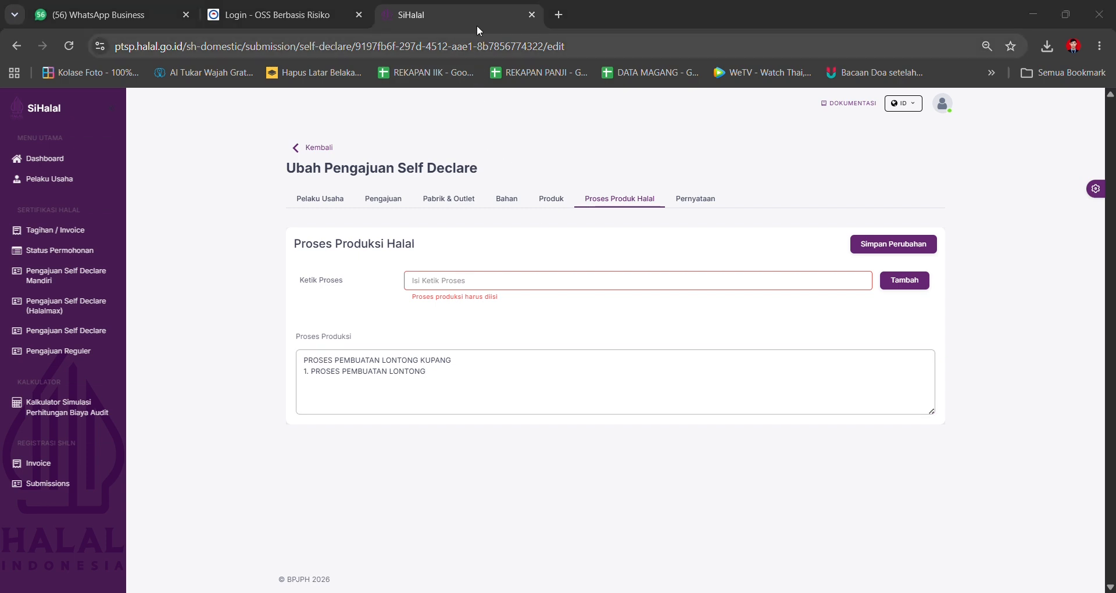
left_click(342, 386)
type("1. Bersihkan beras, cuci sampai bersih 2. Setelah itu, masukan ke dalam plastik kemasan. Lalu rapatkan ujung plastik nya. 3. Setelah itu tusuk-tusuk plastik kemasan. 4. Rebus sampai matang, setelah matang angkat dan tiriskan 5. LONTONG siap untuk disajikan.")
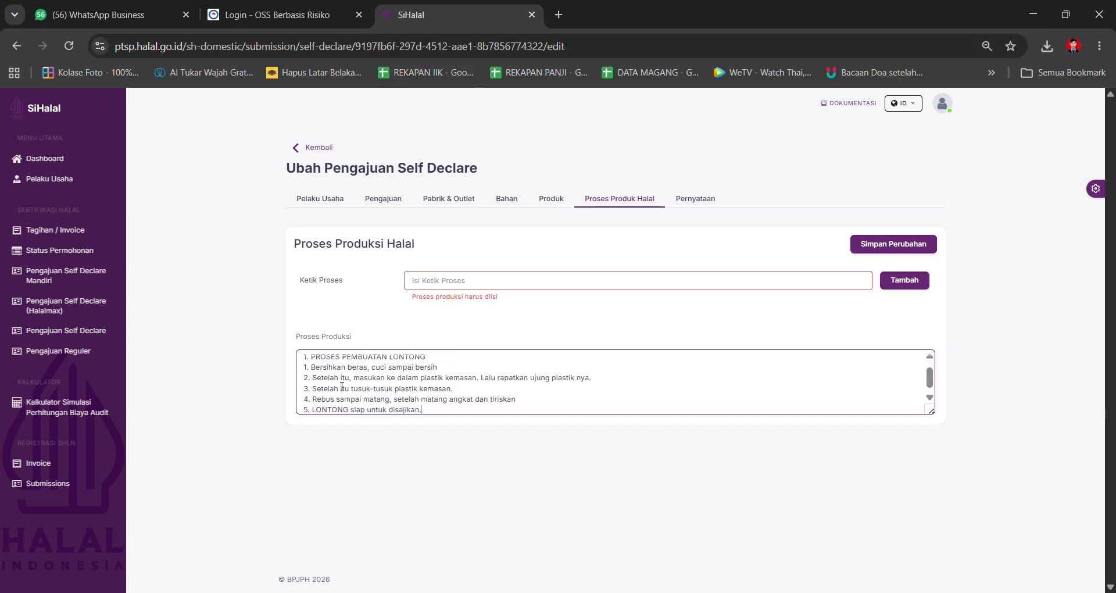
scroll(342, 386, "up", 2)
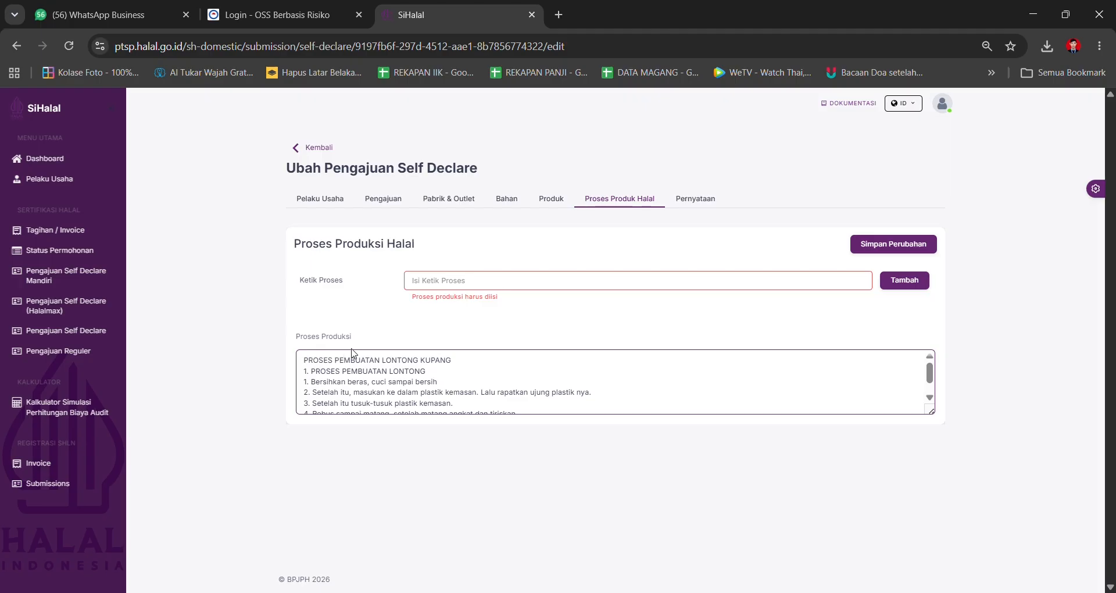
scroll(373, 366, "down", 2)
scroll(395, 384, "down", 1)
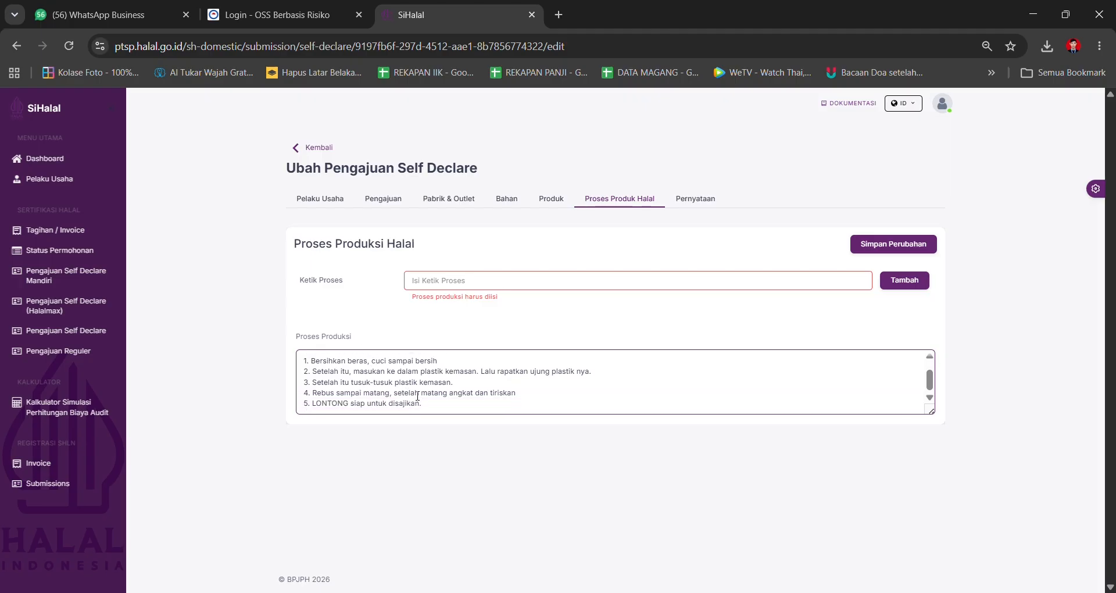
Add a PROSES PEMBUATAN KUPANG section with numbered steps from "Cuci kupang hingga benar-benar bersih dari pasir laut" through seasoning the broth and grinding the petis seasoning.
key("Return")
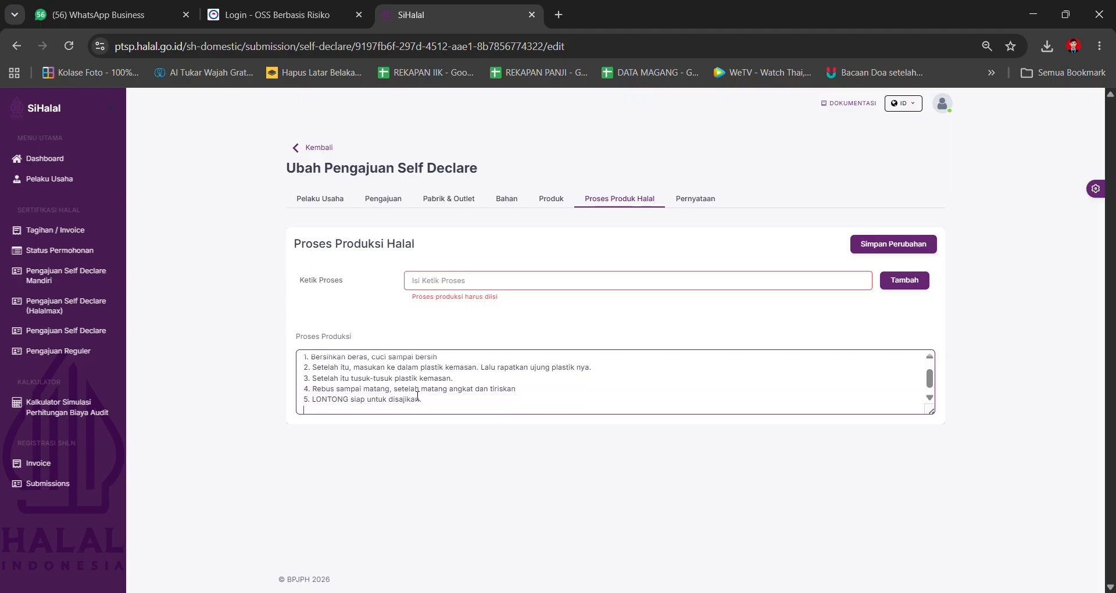
key("Return")
type("PROS")
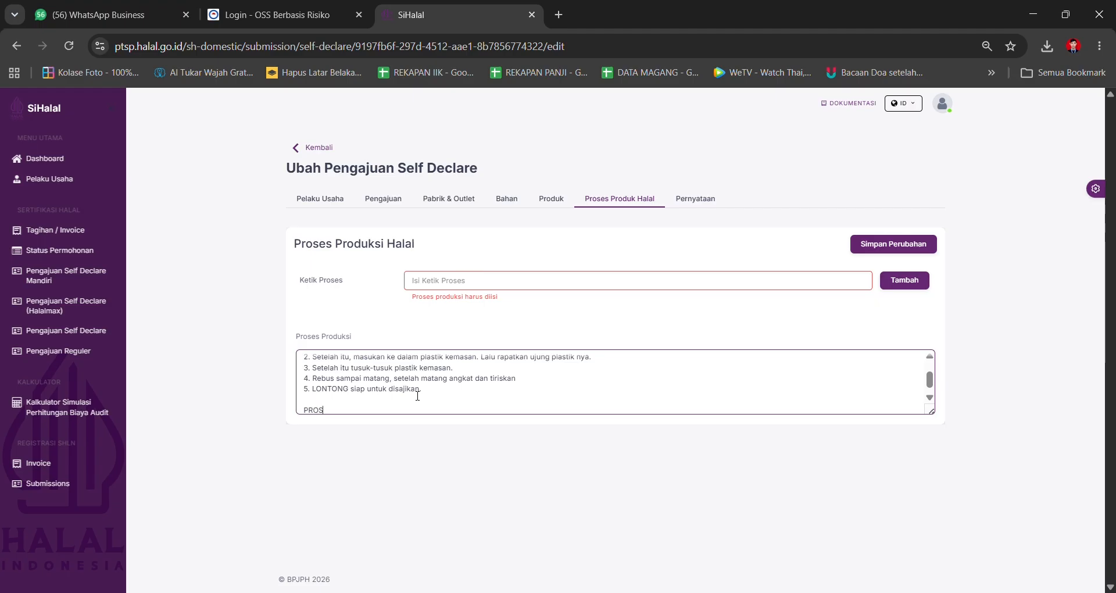
type("ES PEMBUATAN KUPANG")
key("Return")
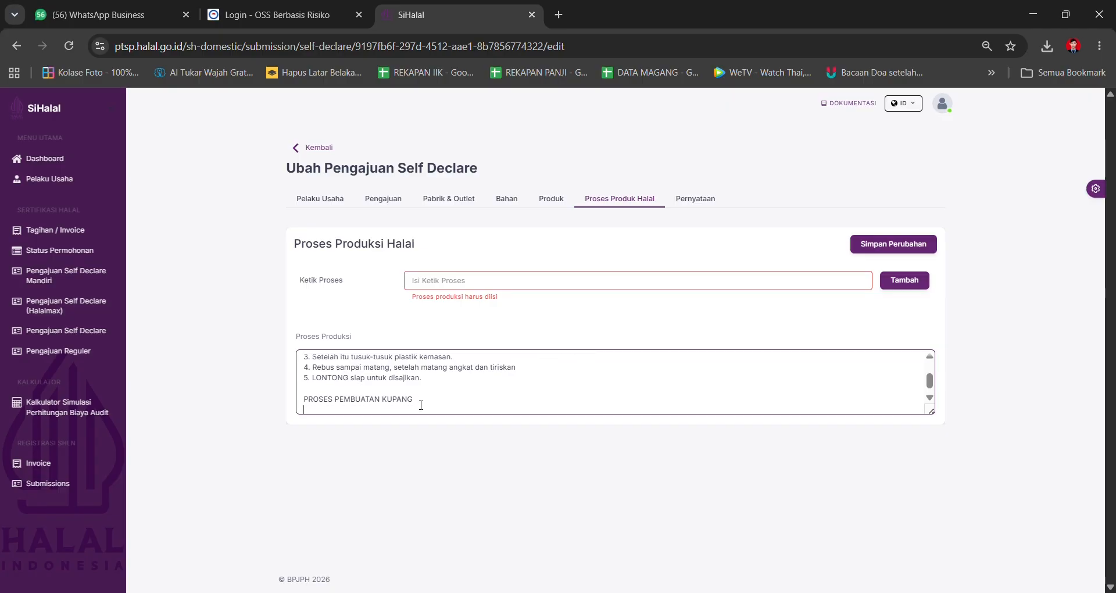
type("1.")
key("alt+Tab")
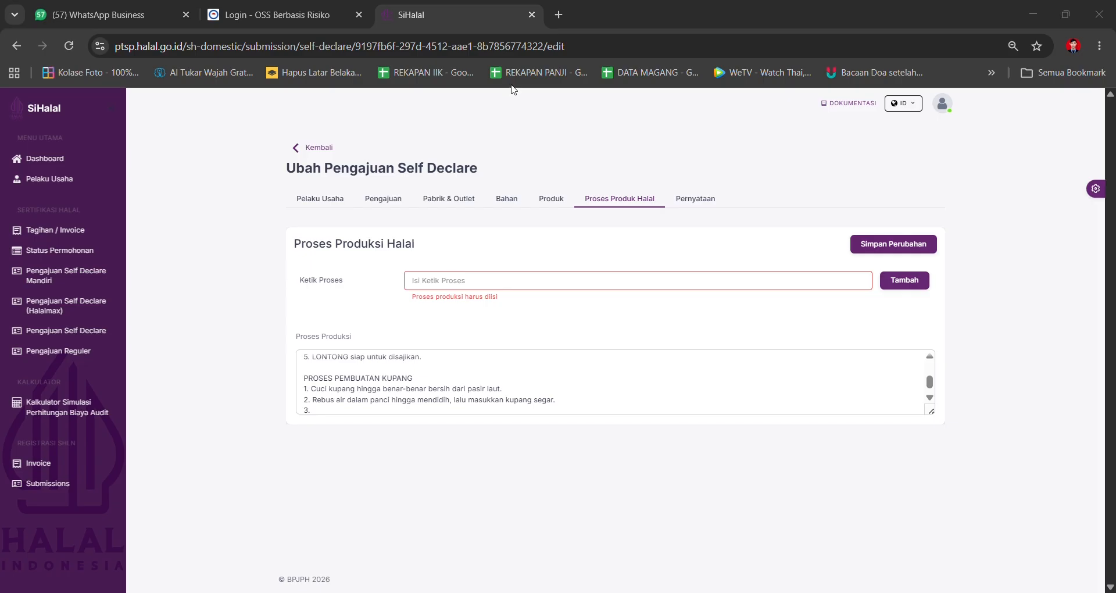
type("Tumis bumbu halus kuah (bawang putih, bawang merah, merica) hingga harum, lalu masukkan ke dalam rebusan kupang. 4. Tambahkan garam, gula, dan penyedap rasa secukupnya. Masak dengan api sedang hingga kupang matang sempurna dan kaldunya gurih. 5. Ambil piring saji. 6. Masukkan bawang putih goreng, cabai rawit segar, sedikit gula, dan 1–2 sendok makan petis udang. 7. Ulek/haluskan bumbu tersebut langsung di atas piring menggunakan ulekan kayu hingga rata.")
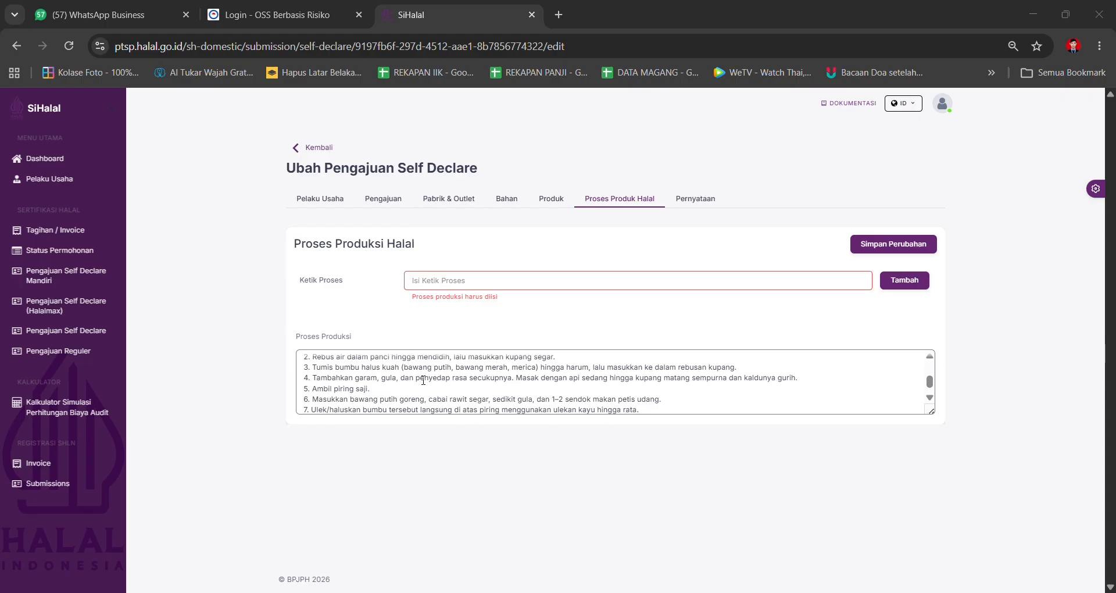
Review the whole Proses Produksi text, checking the lontong steps and the kupang steps.
scroll(394, 364, "up", 1)
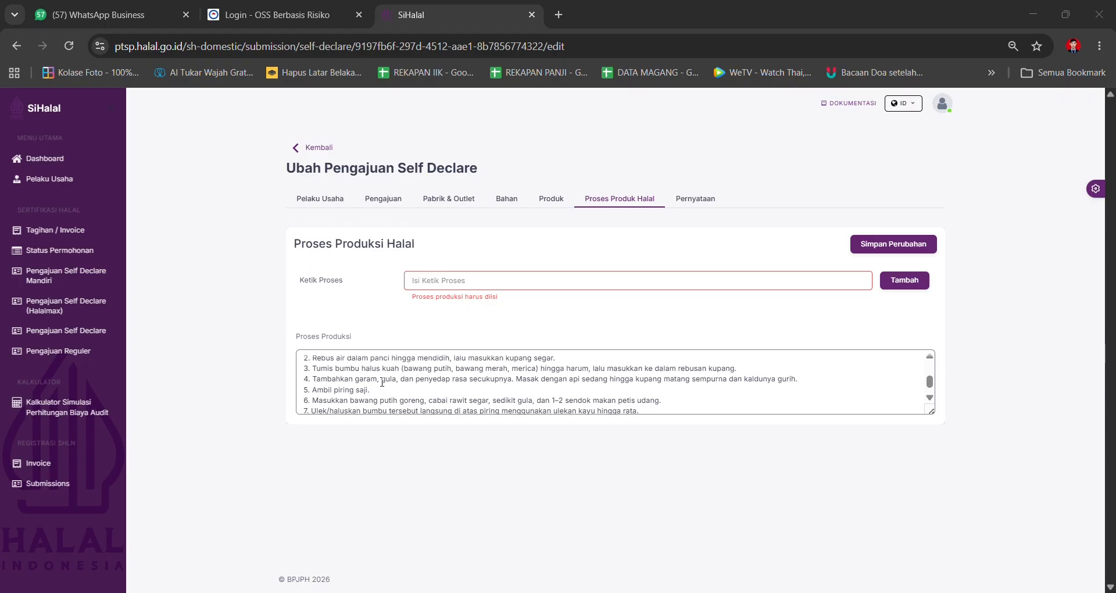
scroll(382, 383, "up", 1)
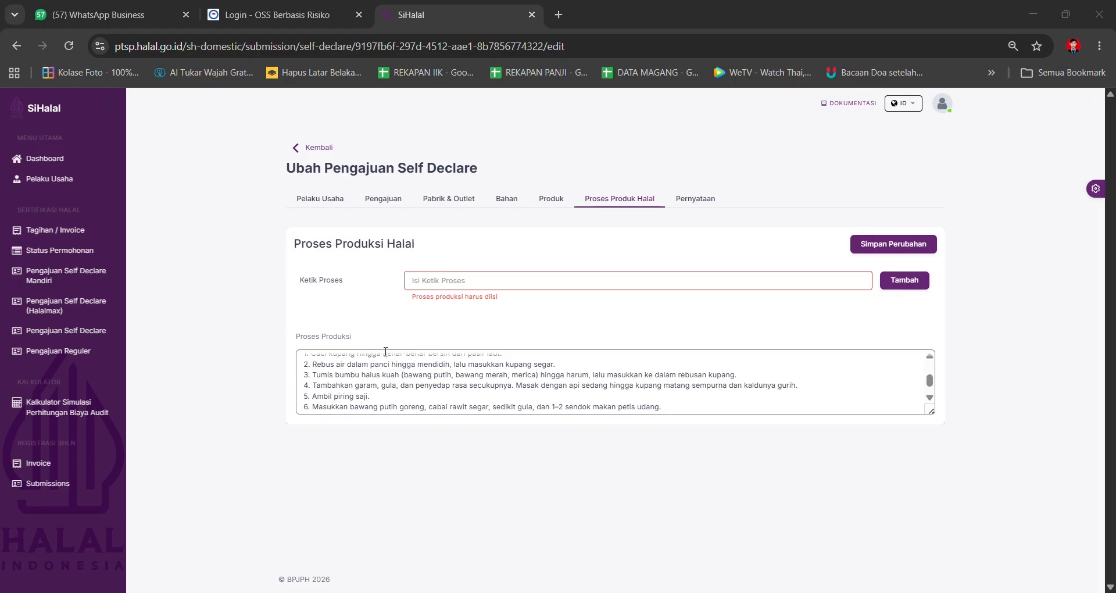
scroll(386, 372, "down", 2)
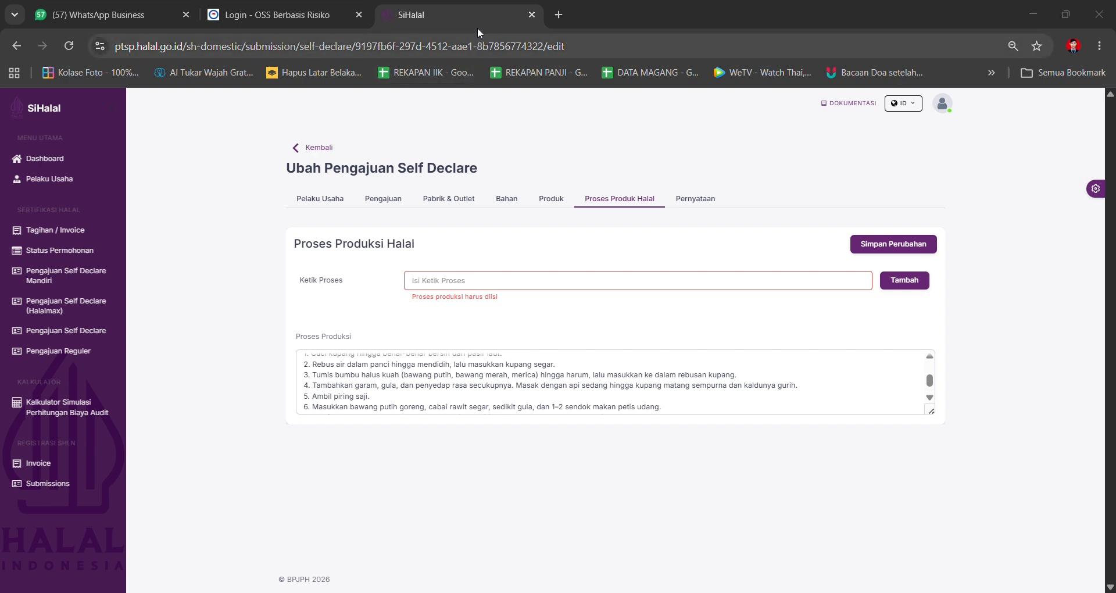
scroll(541, 367, "up", 3)
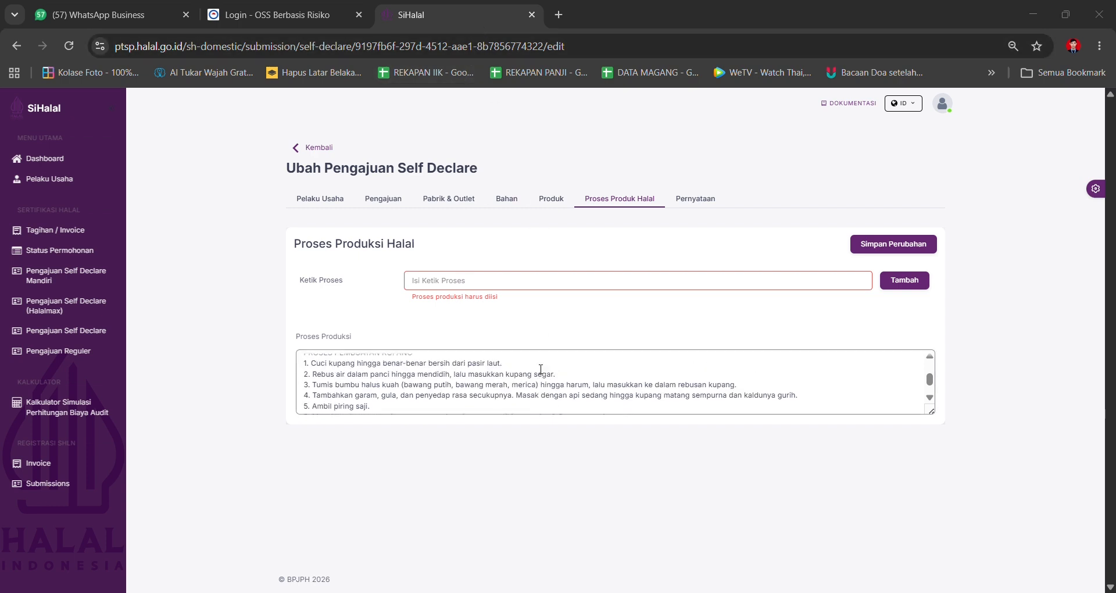
scroll(541, 366, "up", 4)
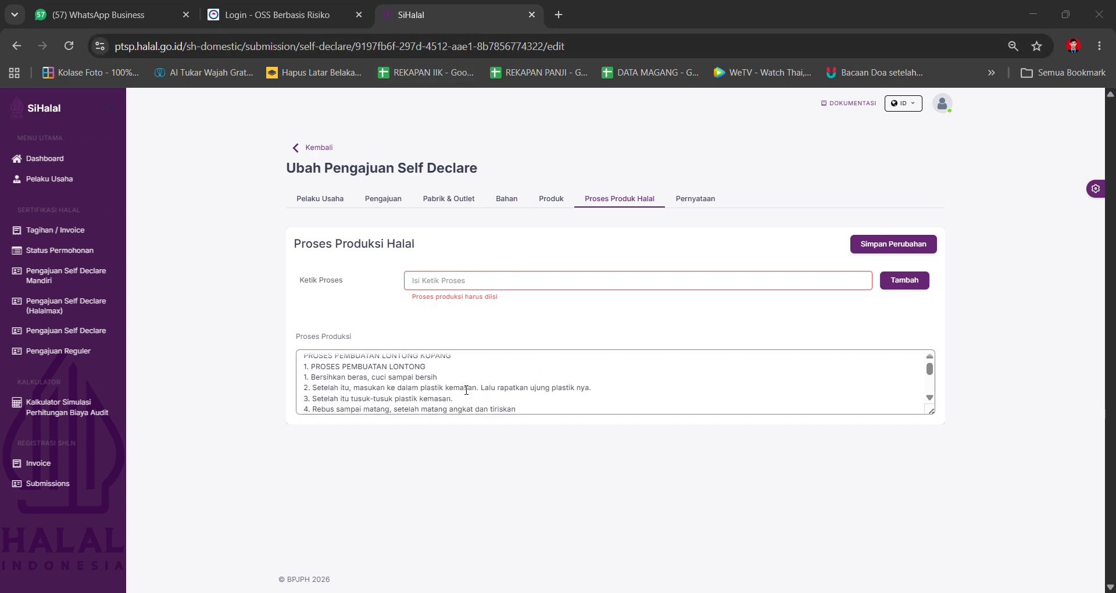
scroll(429, 381, "up", 1)
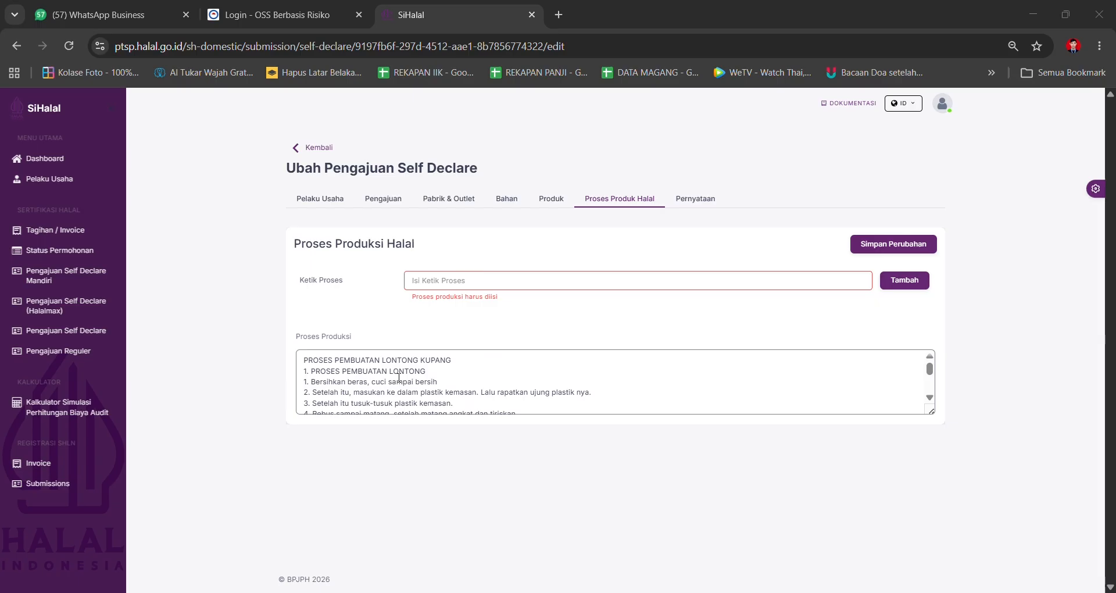
scroll(401, 384, "down", 6)
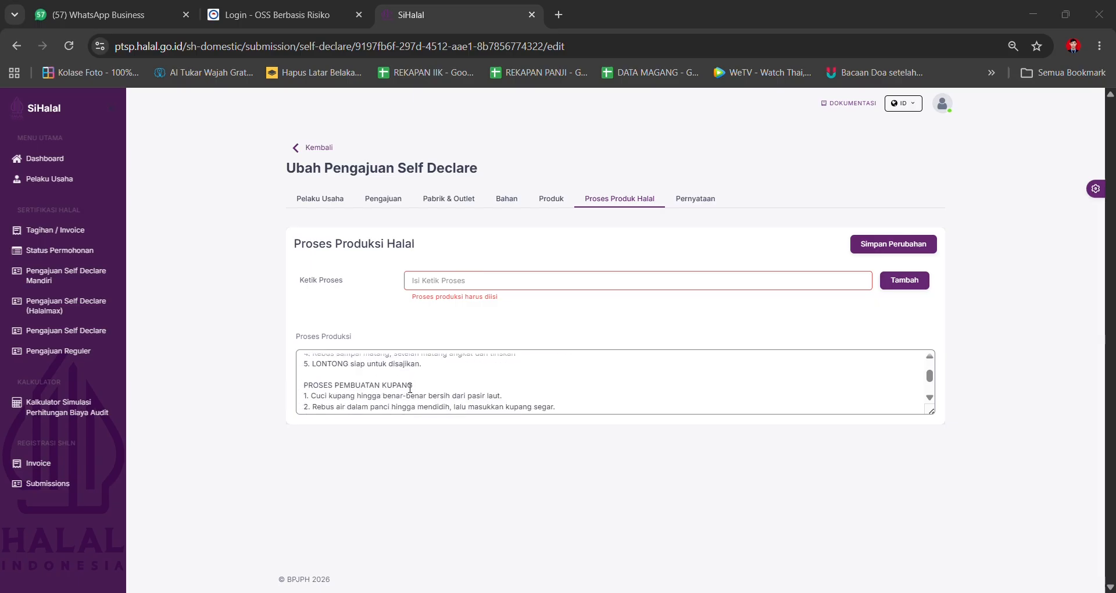
scroll(407, 391, "down", 1)
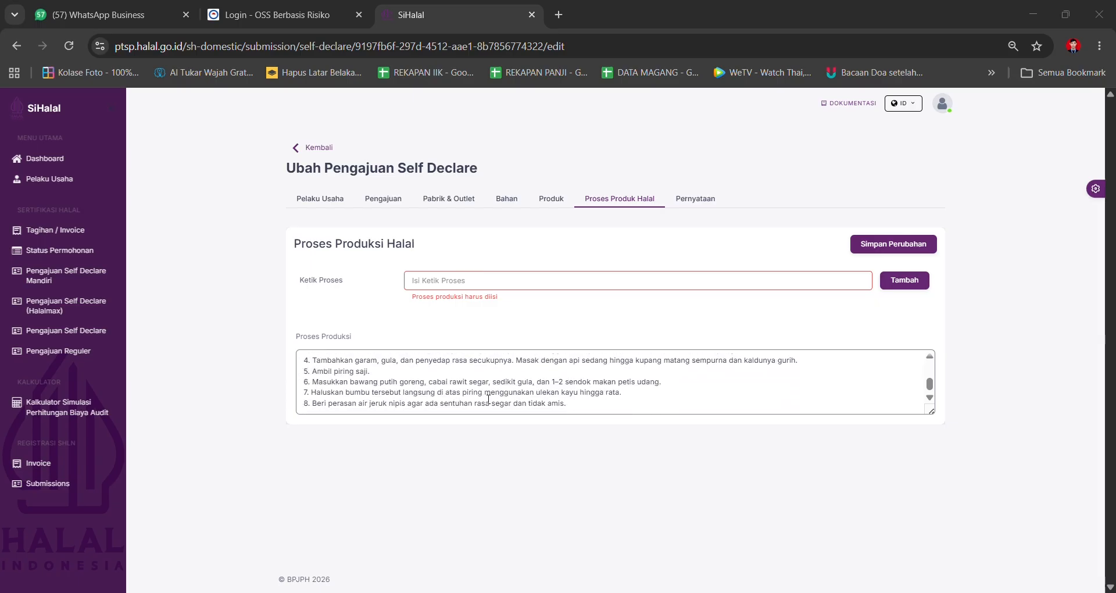
Add a PENYAJIAN section with four serving steps: arrange the cut lontong, add sambal cabai, pour over kupang with hot broth, and finish with "siap di nikmati".
left_click(578, 410)
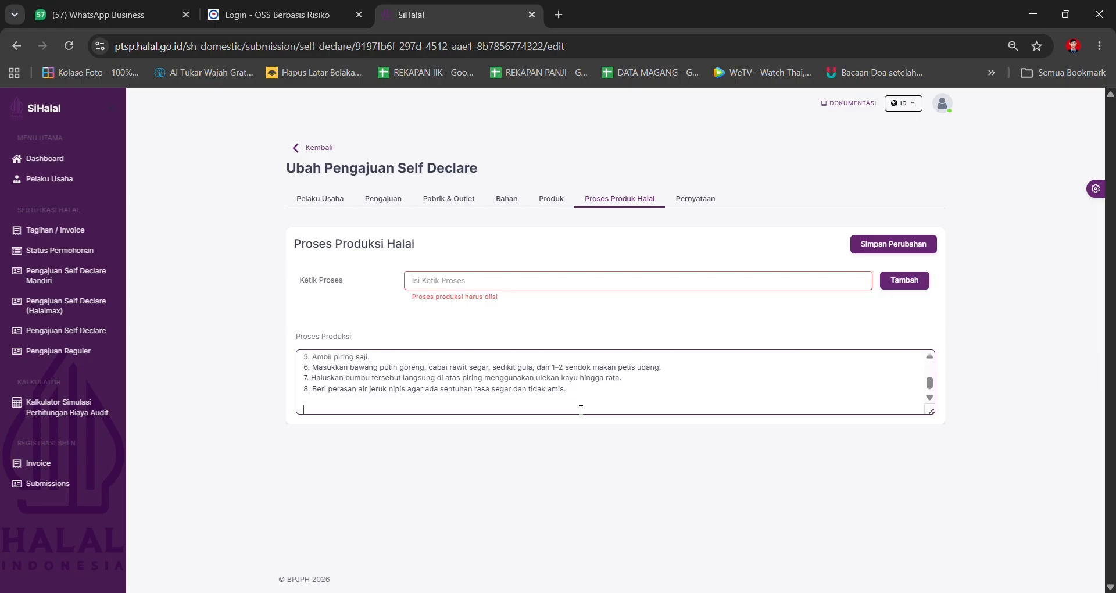
type("PENYAJIAN")
key("Return")
type("1.")
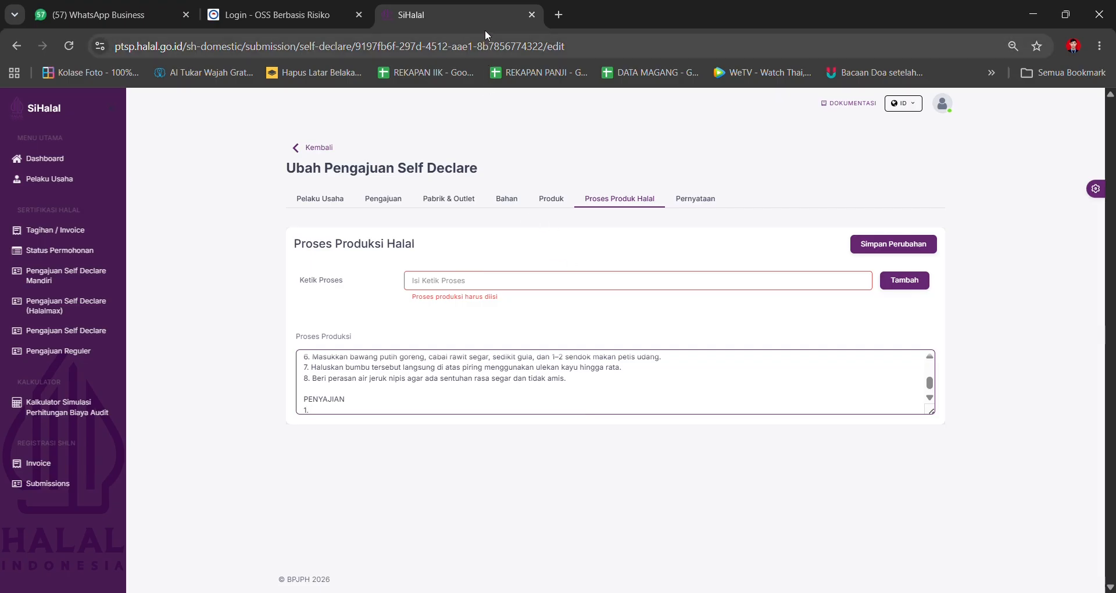
type("Potong-potong lontong dan tata di atas bumbu petis yang sudah diulek. 2. Tambahkan sambal cabai di atas lontong. 3. Siramkan kupang berserta kuah kaldunya yang masih panas secukupnya ke atas lontong. 4. Lontong kupang siap di nikmati.")
Correct "kupanng" to "kupang" in the last PENYAJIAN step and save the production process.
scroll(522, 366, "up", 1)
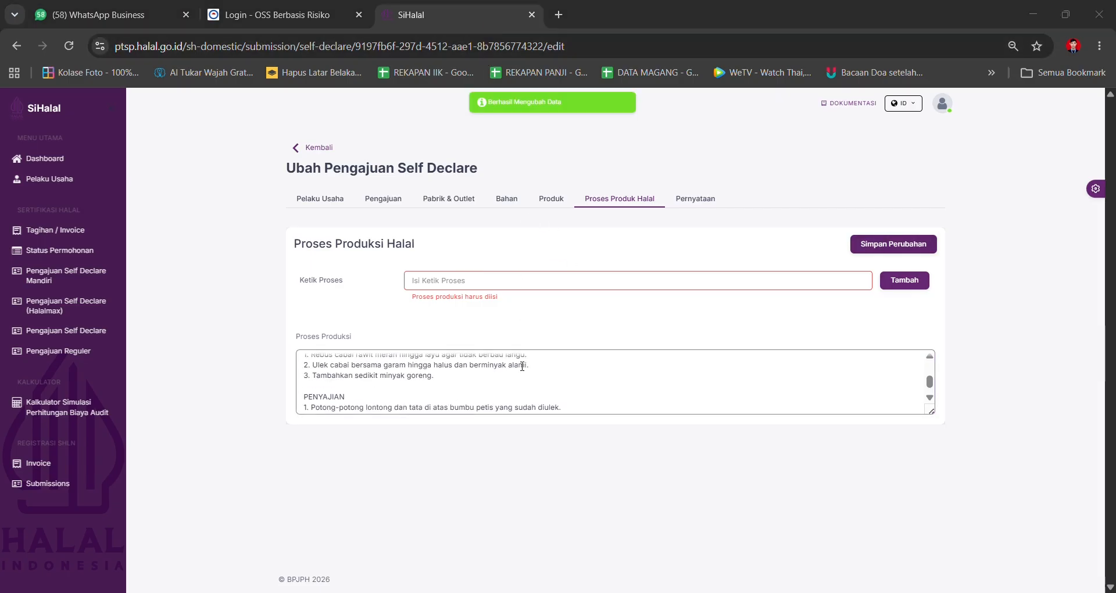
scroll(522, 365, "down", 1)
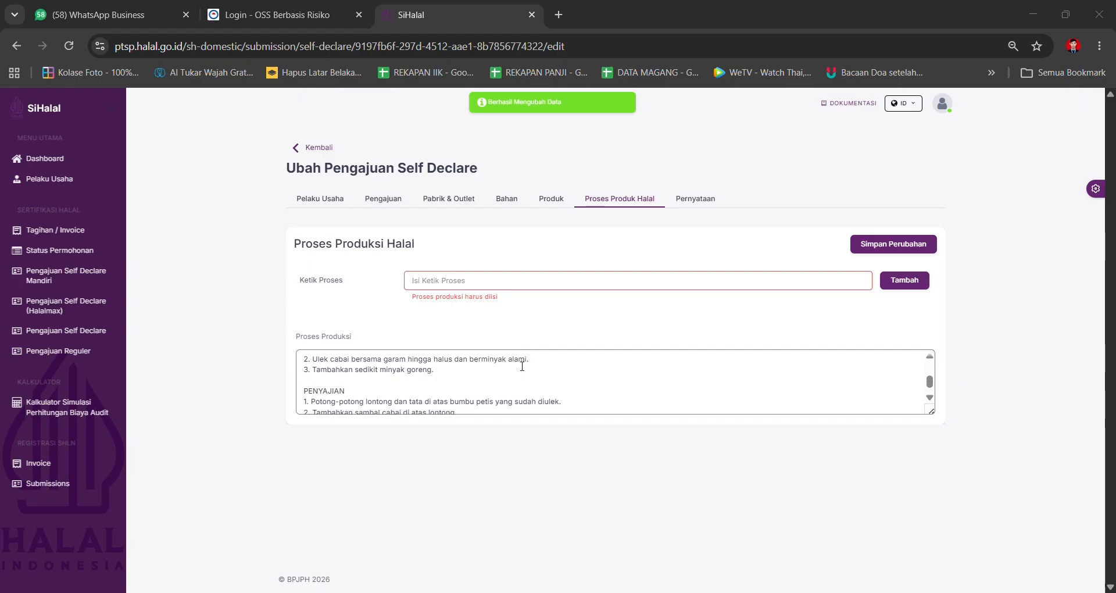
scroll(522, 366, "down", 1)
scroll(523, 365, "up", 1)
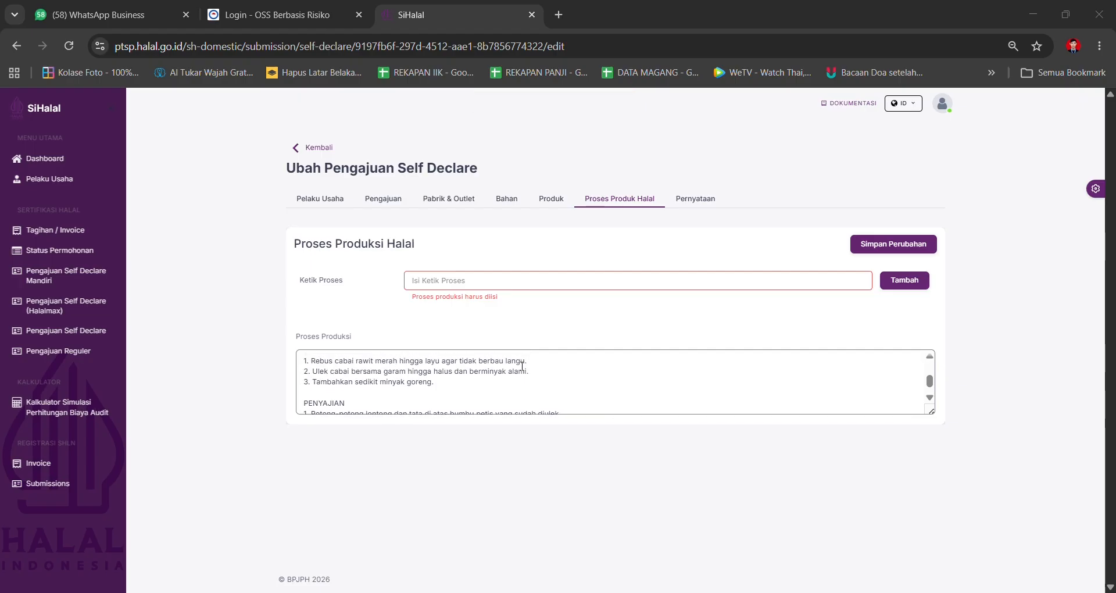
scroll(522, 365, "down", 2)
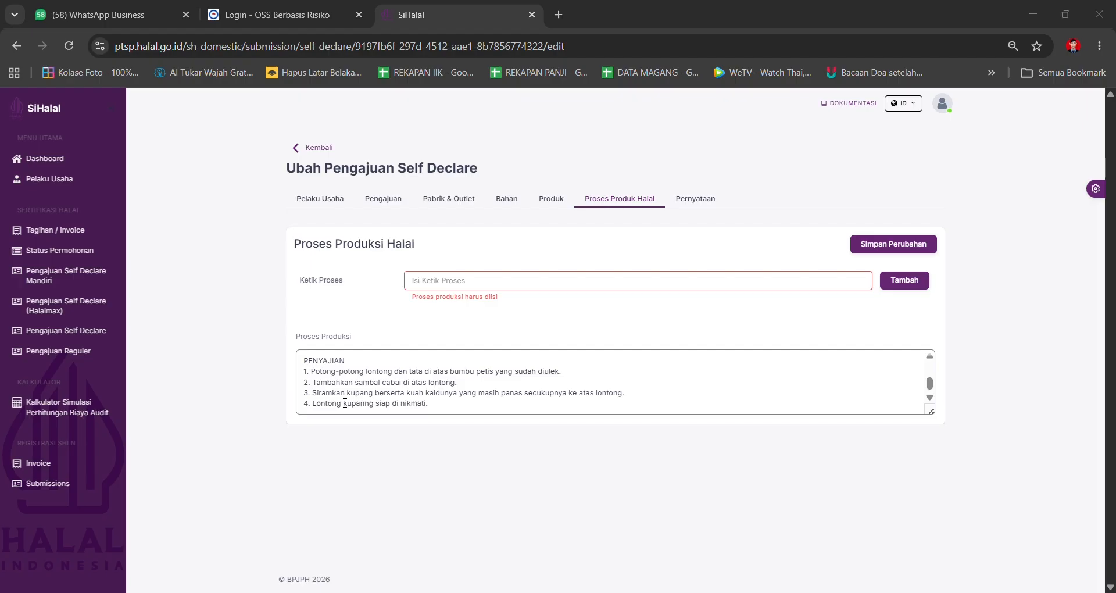
left_click(368, 402)
key("BackSpace")
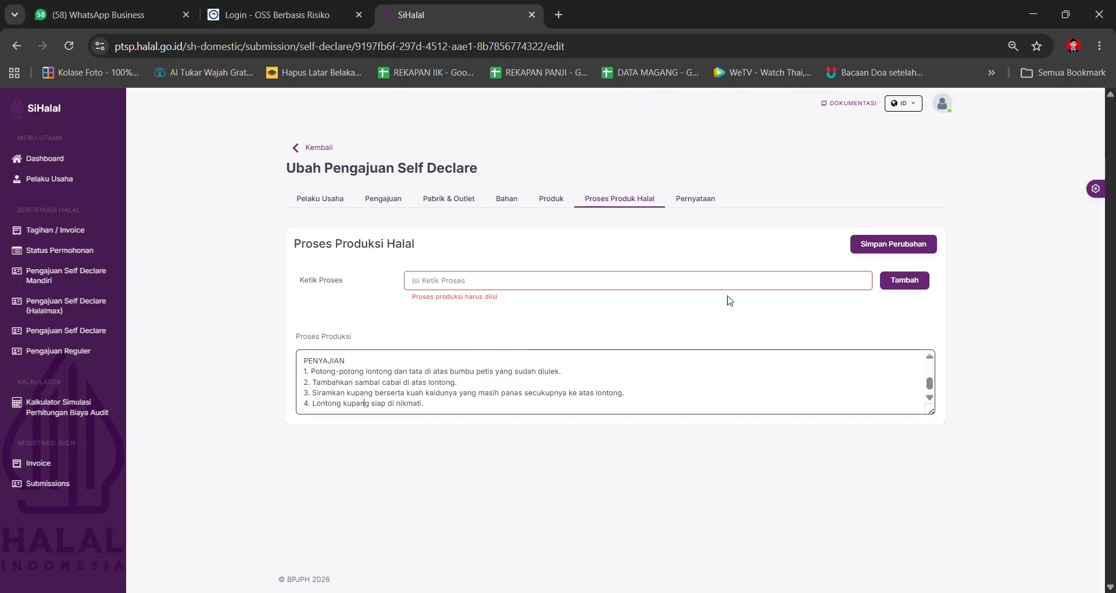
left_click(889, 250)
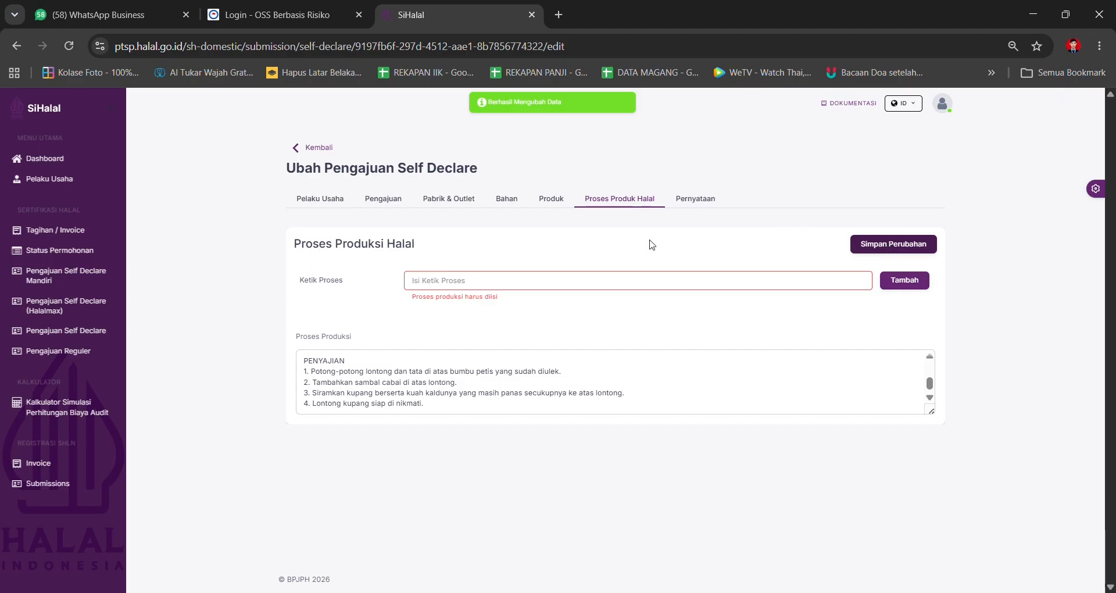
Start a second product in the Produk section with Klasifikasi Produk and Rincian Produk both set to Penyediaan makanan dan minuman dengan pengolahan lainnya.
left_click(550, 211)
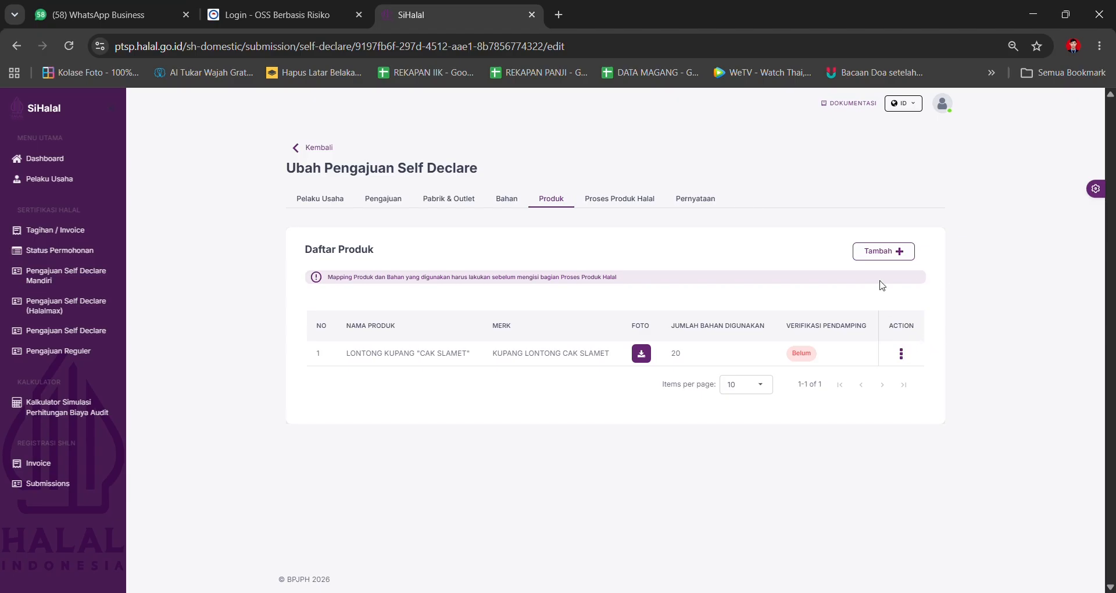
left_click(880, 256)
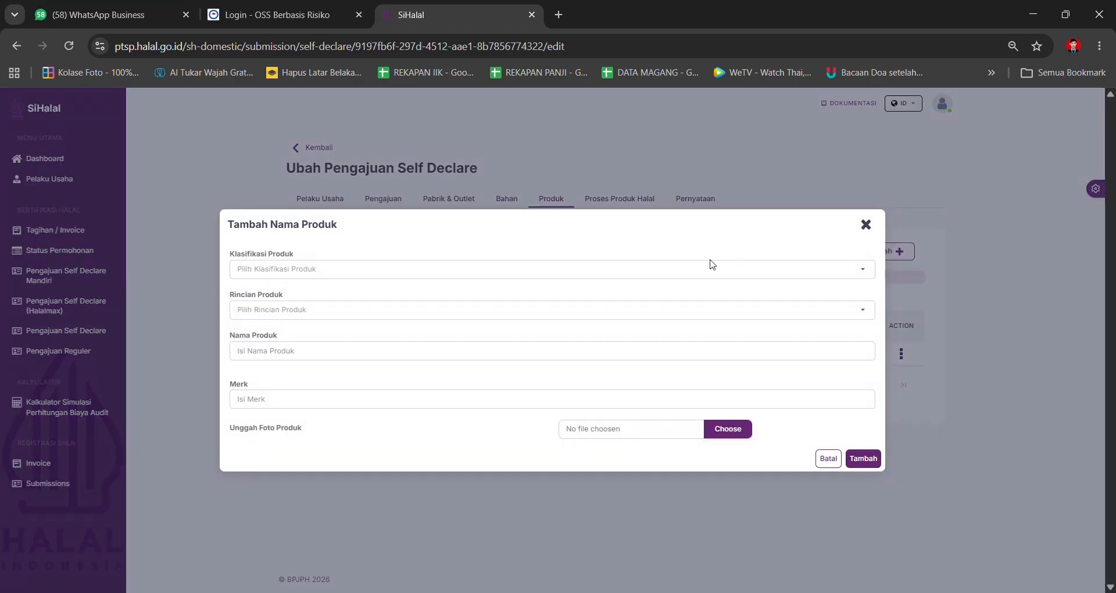
left_click(665, 272)
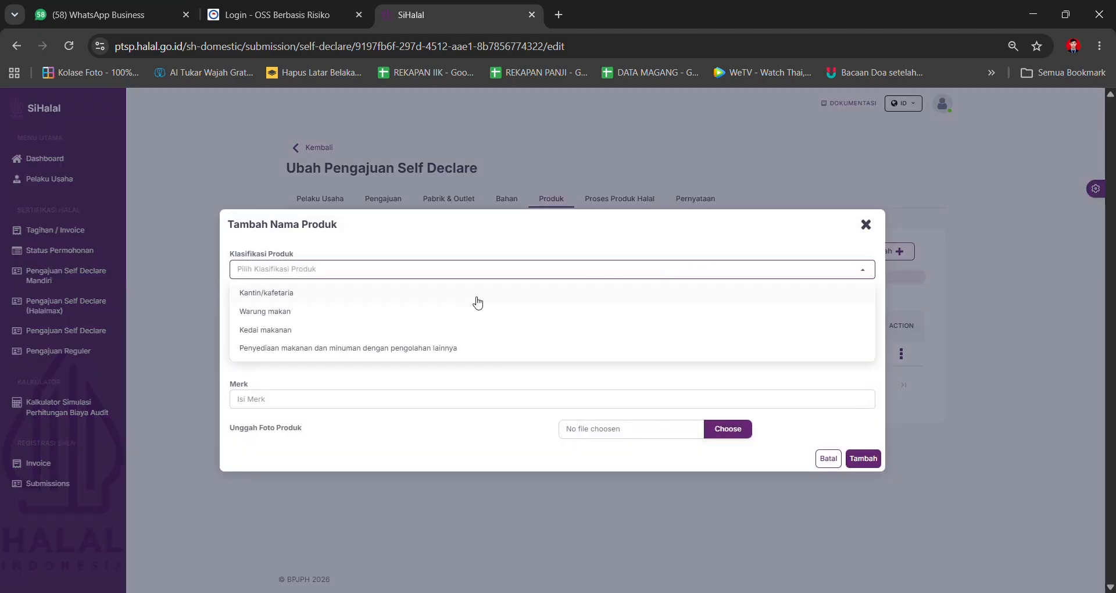
left_click(318, 351)
left_click(305, 313)
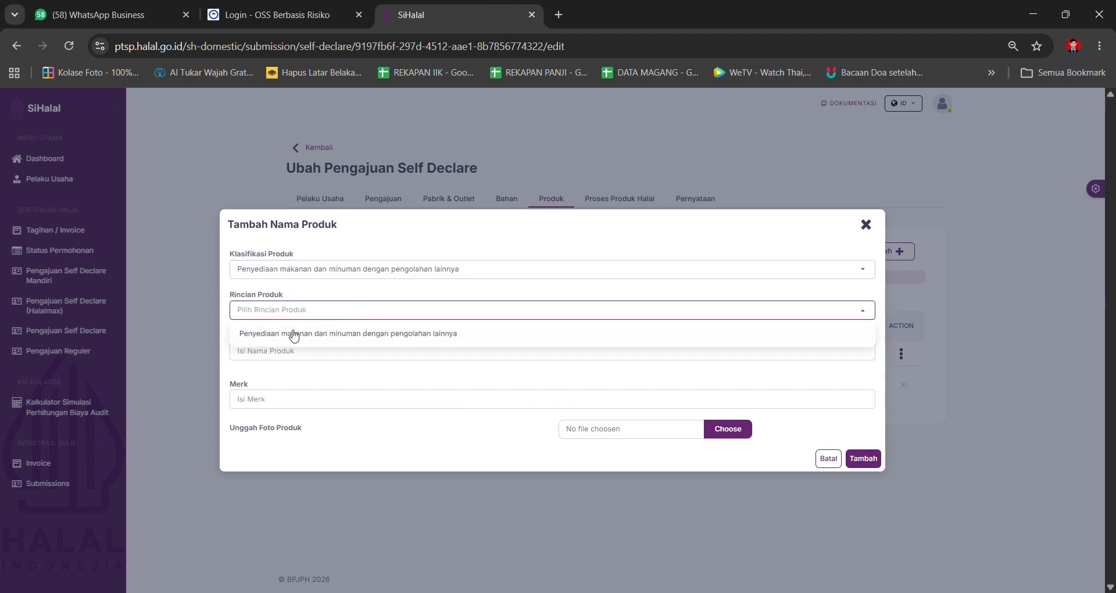
left_click(294, 334)
Enter SATE KERANG "LONTONG KUPANG CAK SLAMET" as the Nama Produk of the new product.
left_click(299, 352)
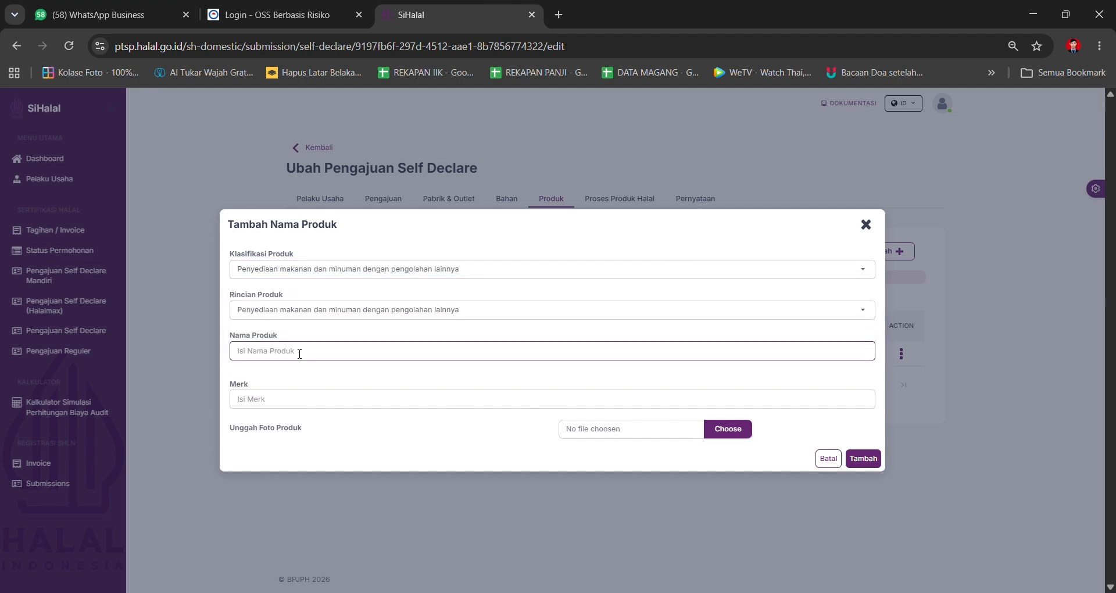
type("SAY")
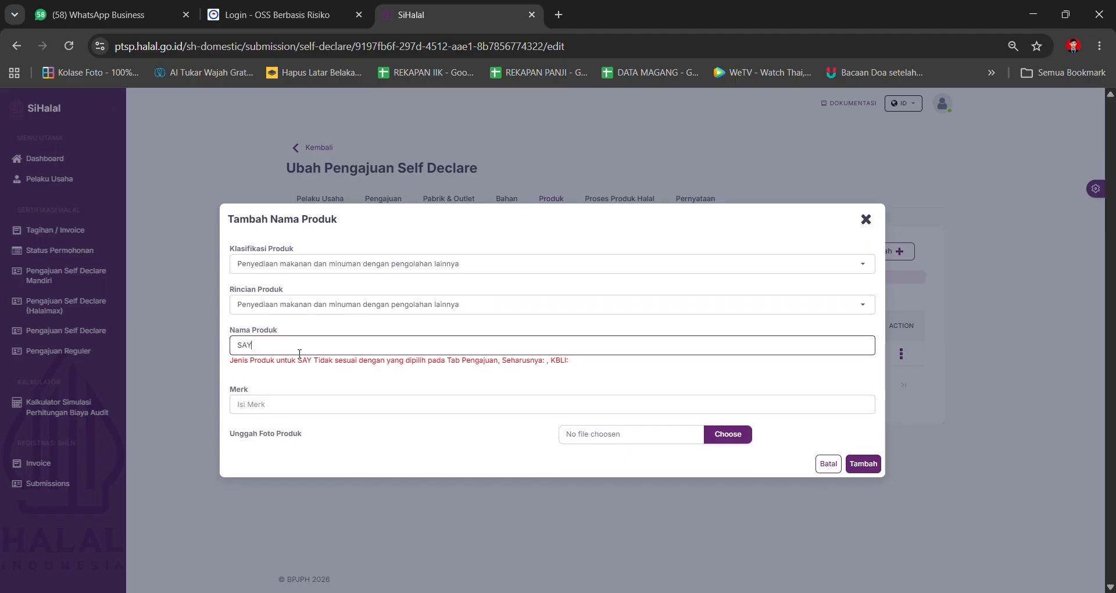
key("BackSpace")
type("TE KERAN")
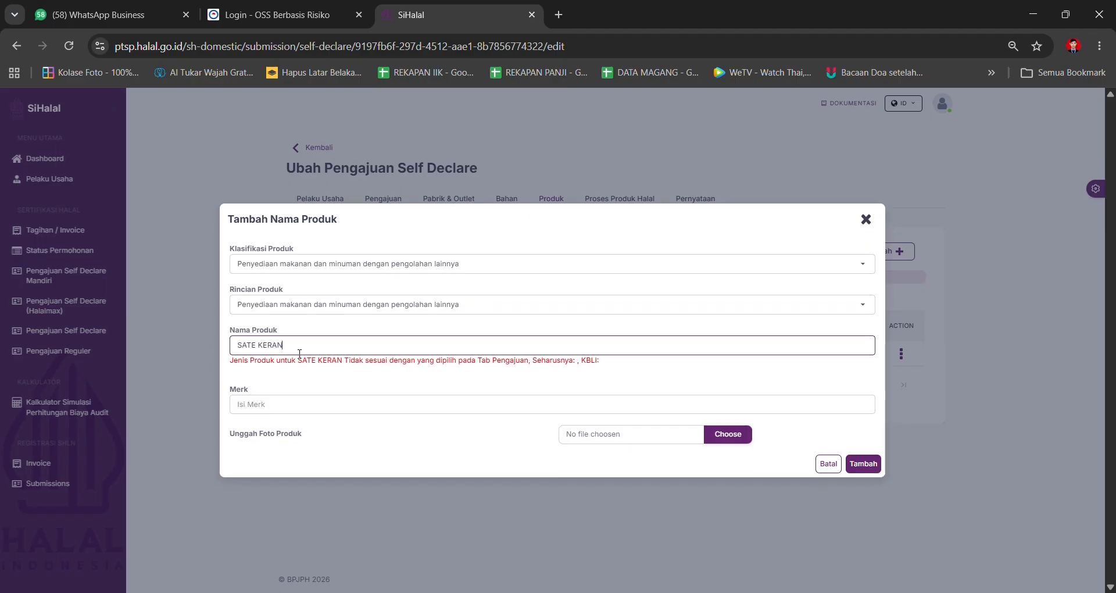
type("G \"")
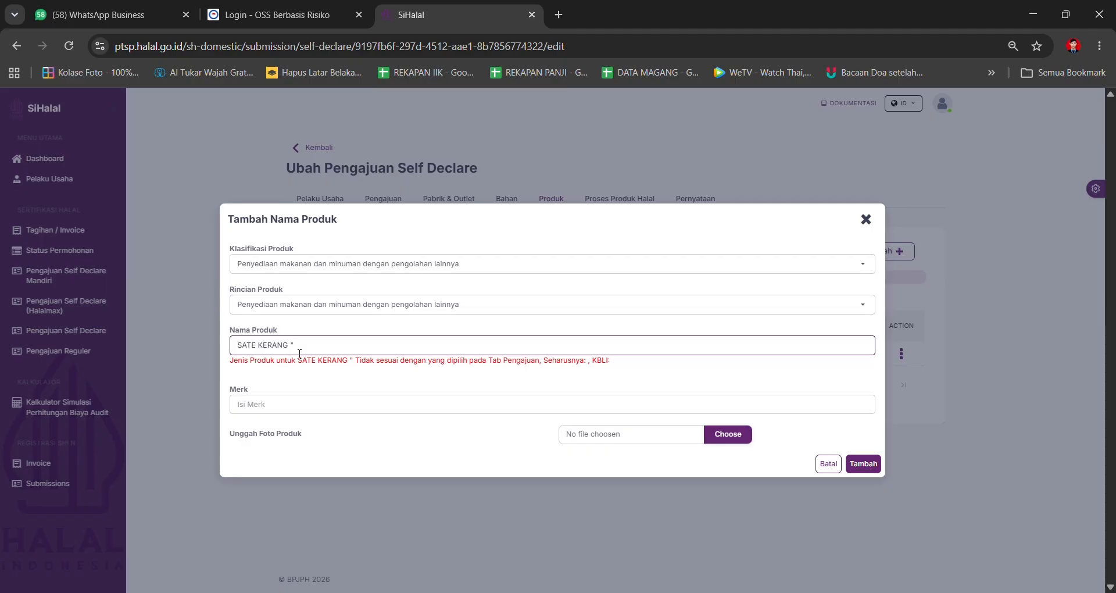
type("LONTONG KU")
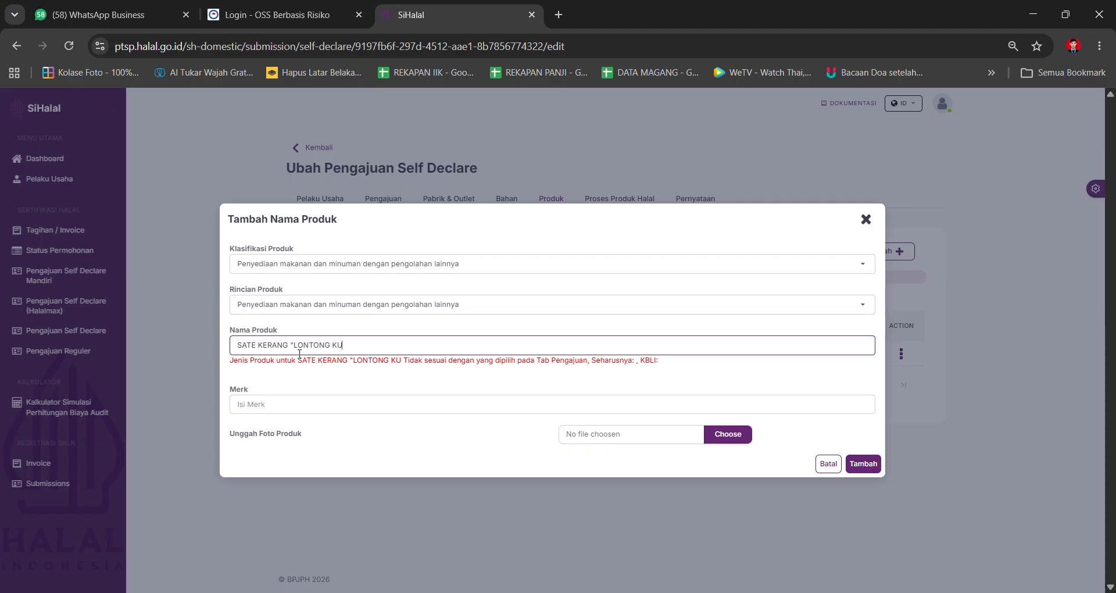
type("PANG CA")
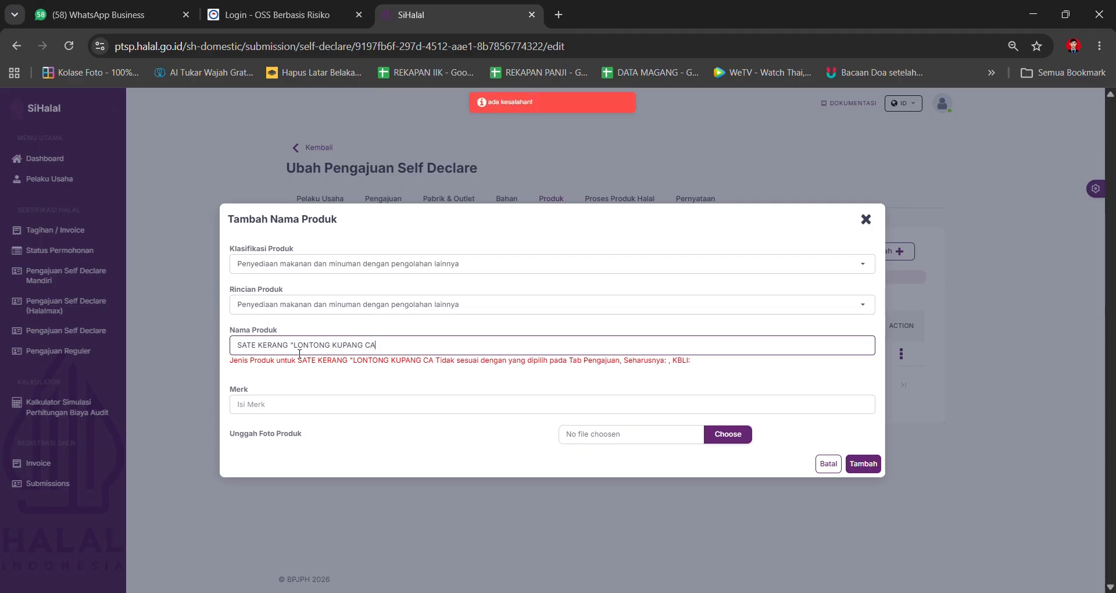
type("K SLAMET\"")
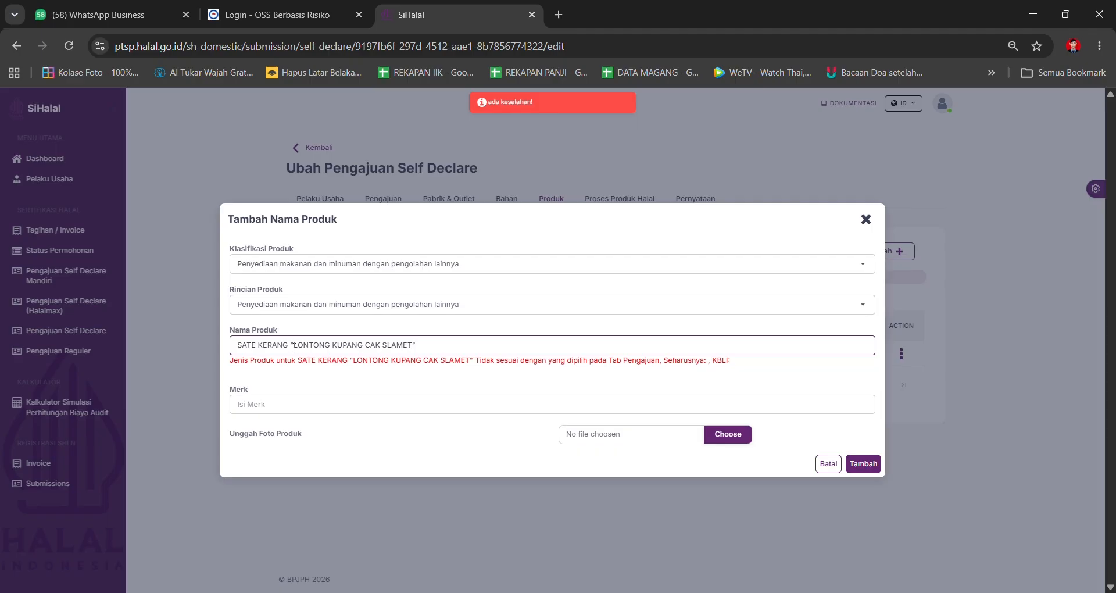
Copy LONTONG KUPANG CAK SLAMET from the product name into the Merk field.
left_click_drag(293, 347, 414, 345)
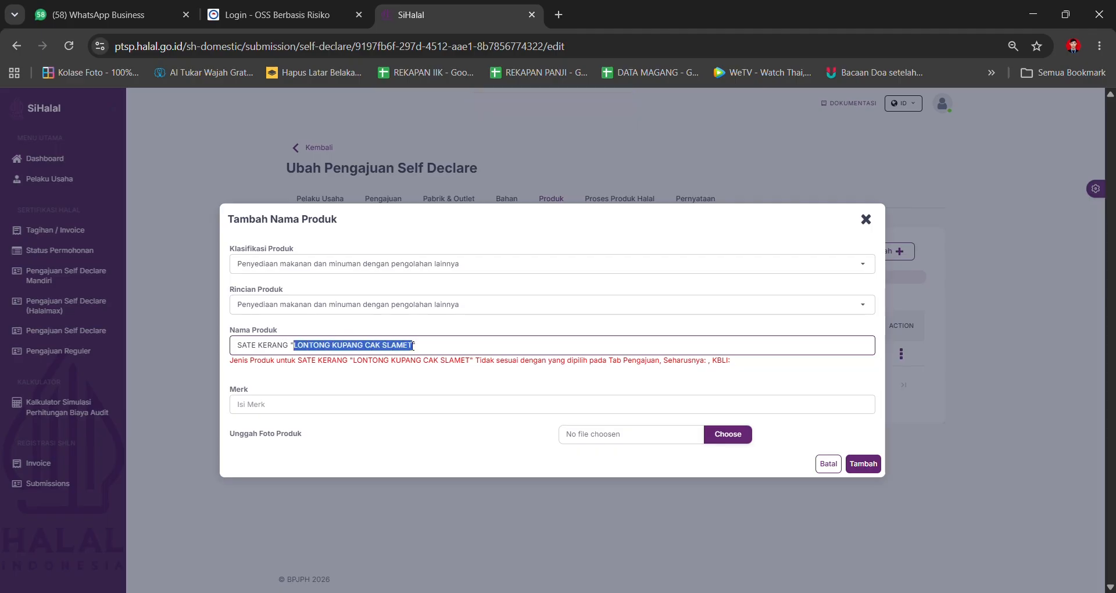
key("ctrl+c")
left_click(401, 405)
key("ctrl+v")
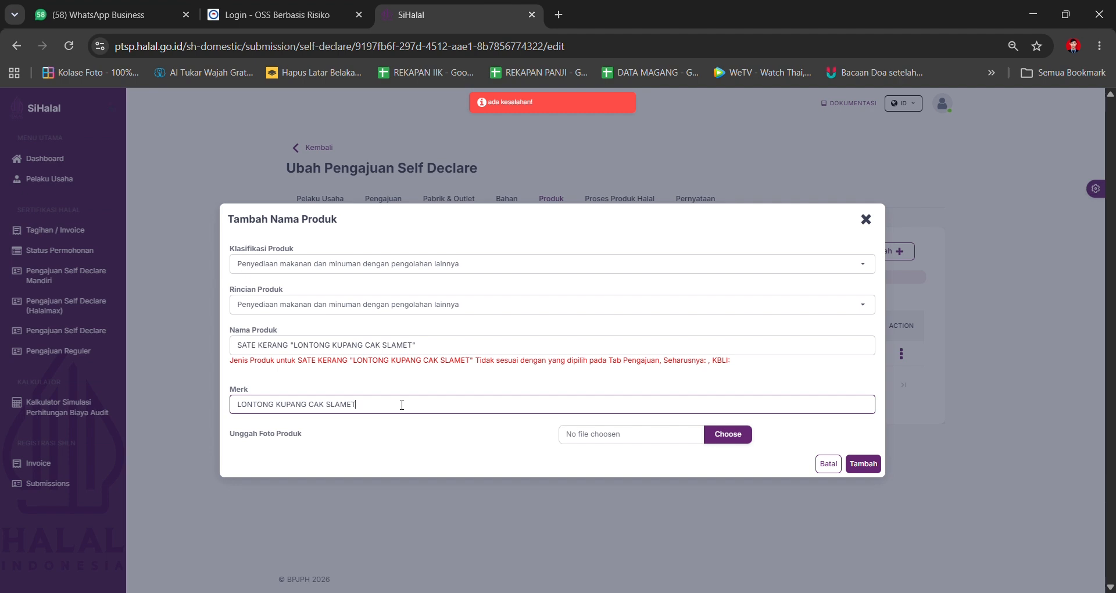
Attach WhatsApp Image 2026-07-31 at 11.07.21.jpeg as the product photo and add the sate kerang product to the list.
left_click(604, 435)
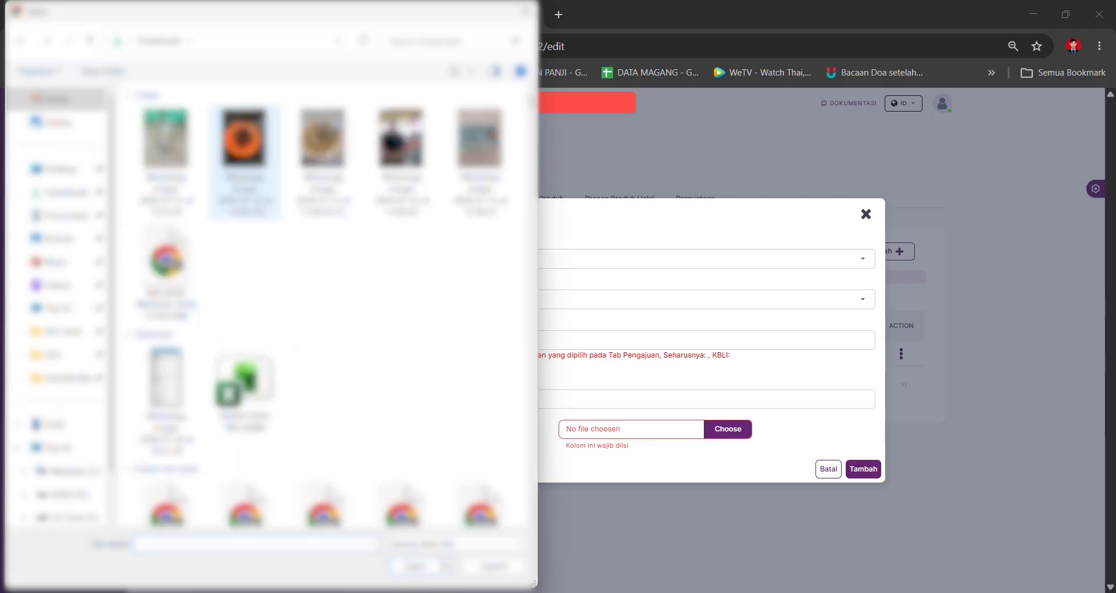
left_click(275, 142)
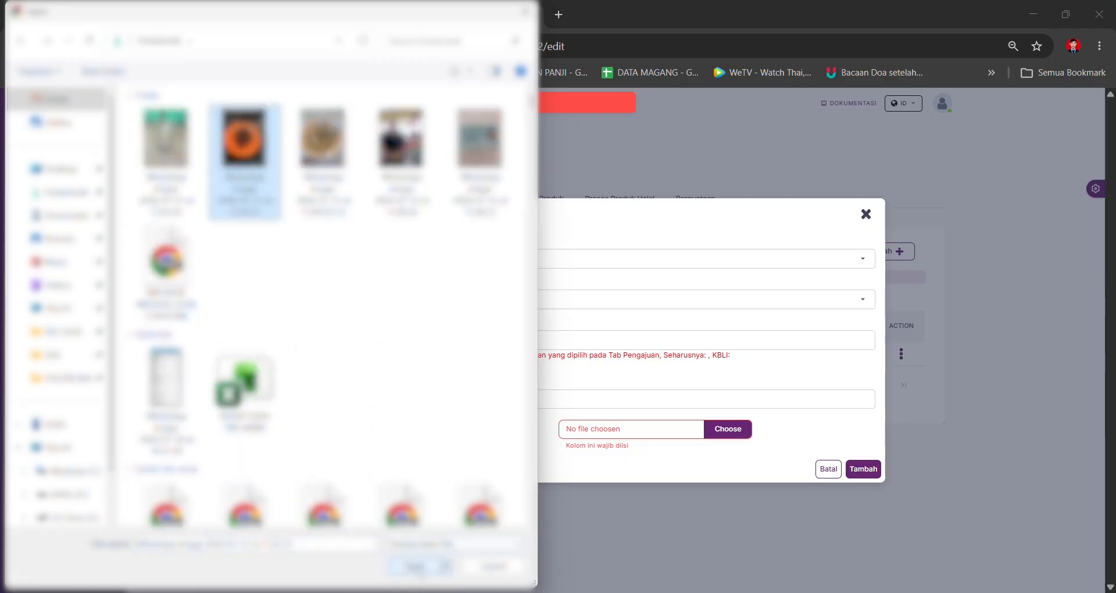
left_click(415, 566)
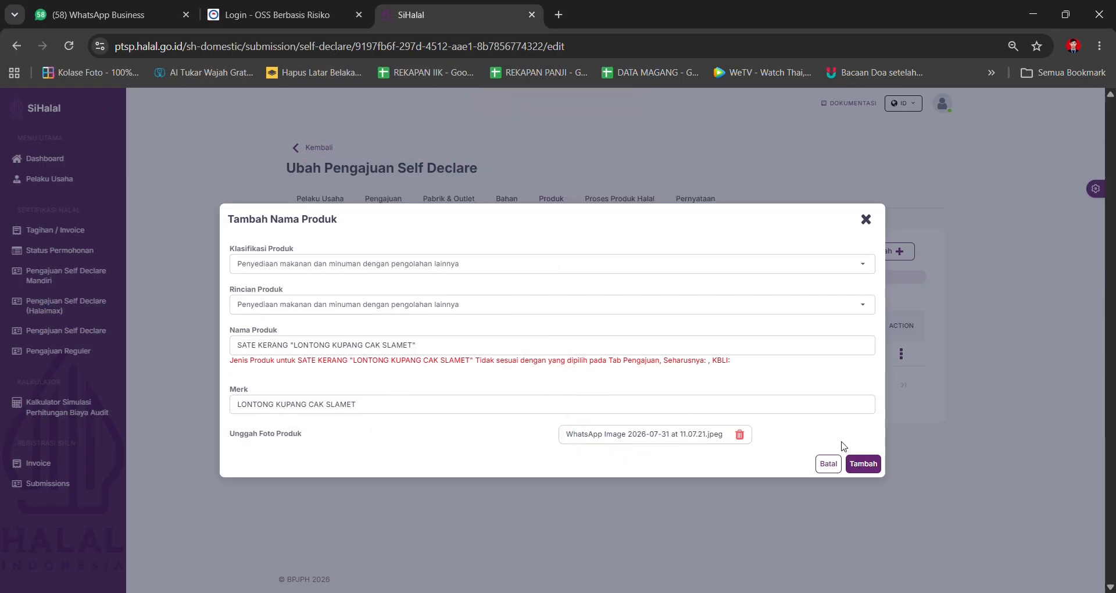
left_click(871, 465)
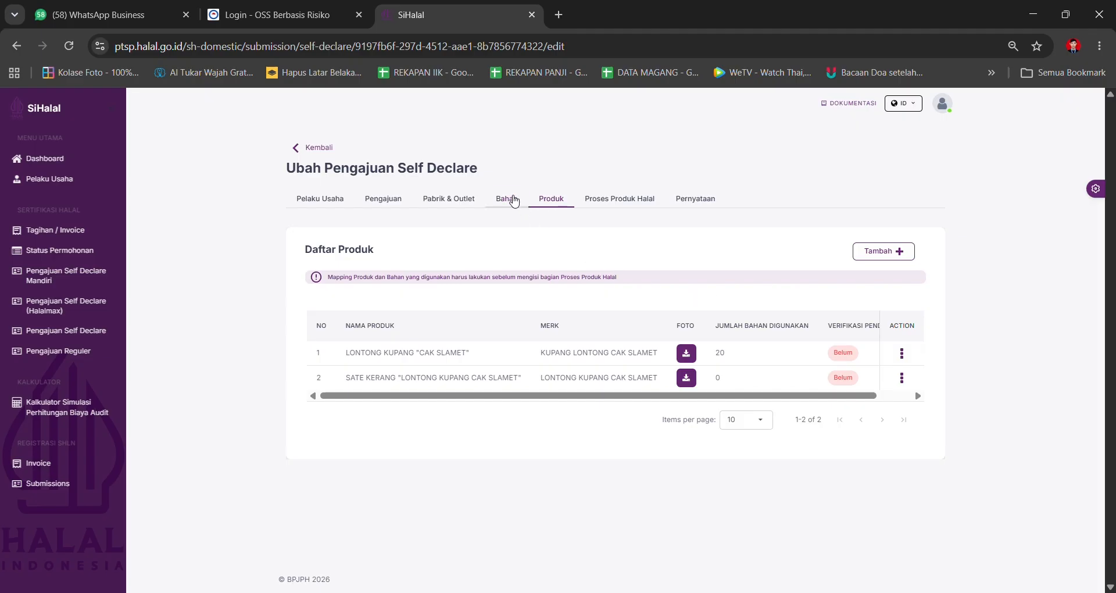
Start a new material in the Bahan section with Jenis Bahan set to Bahan and Tipe Bahan set to Bahan Tidak Bersertifikat.
left_click(514, 200)
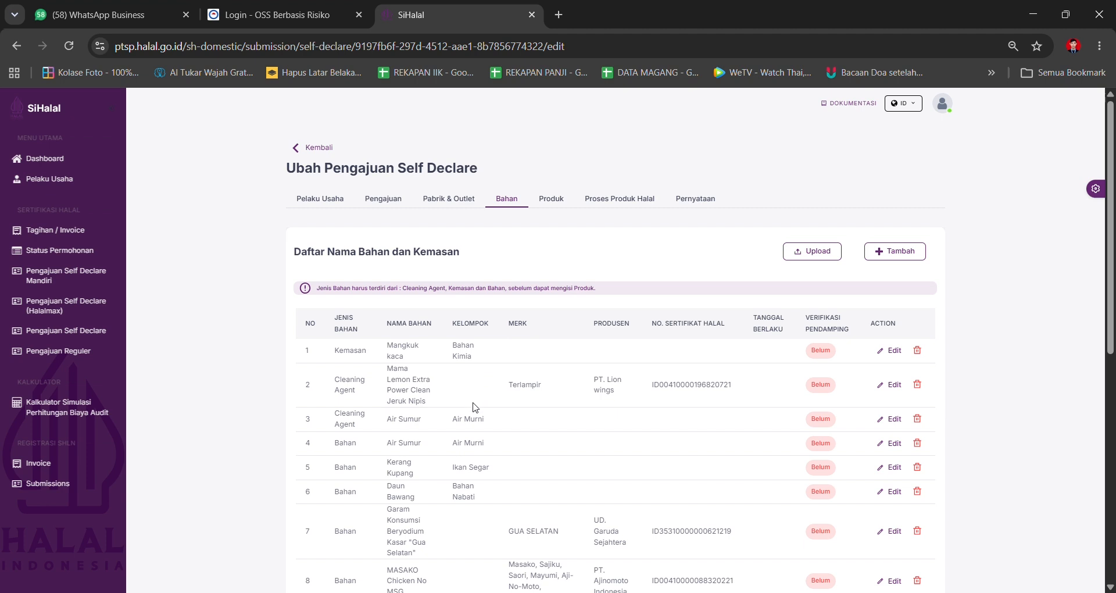
scroll(476, 405, "down", 1)
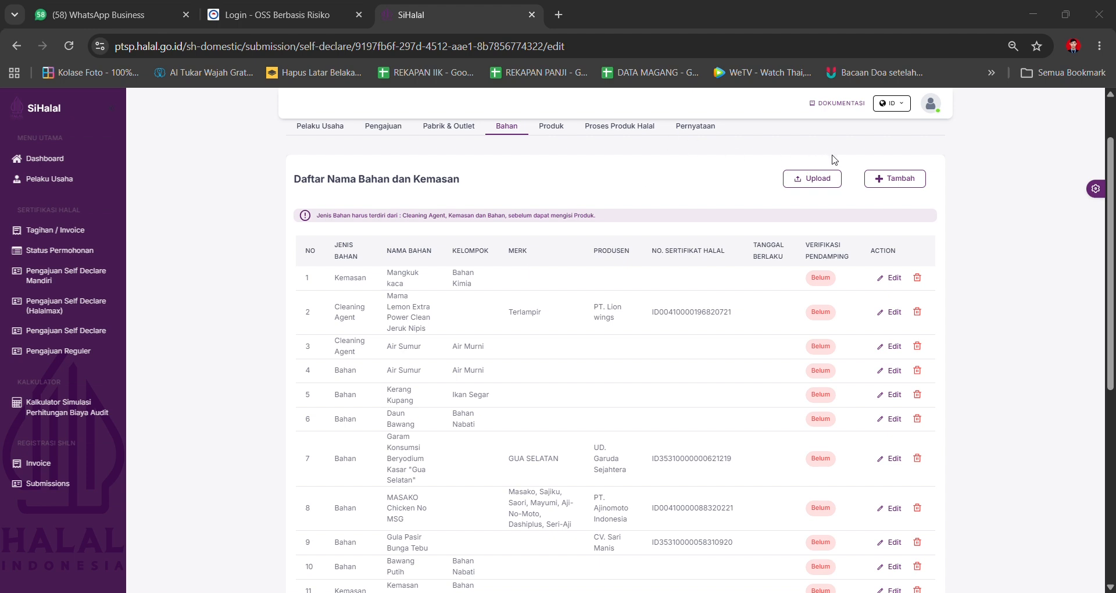
left_click(893, 172)
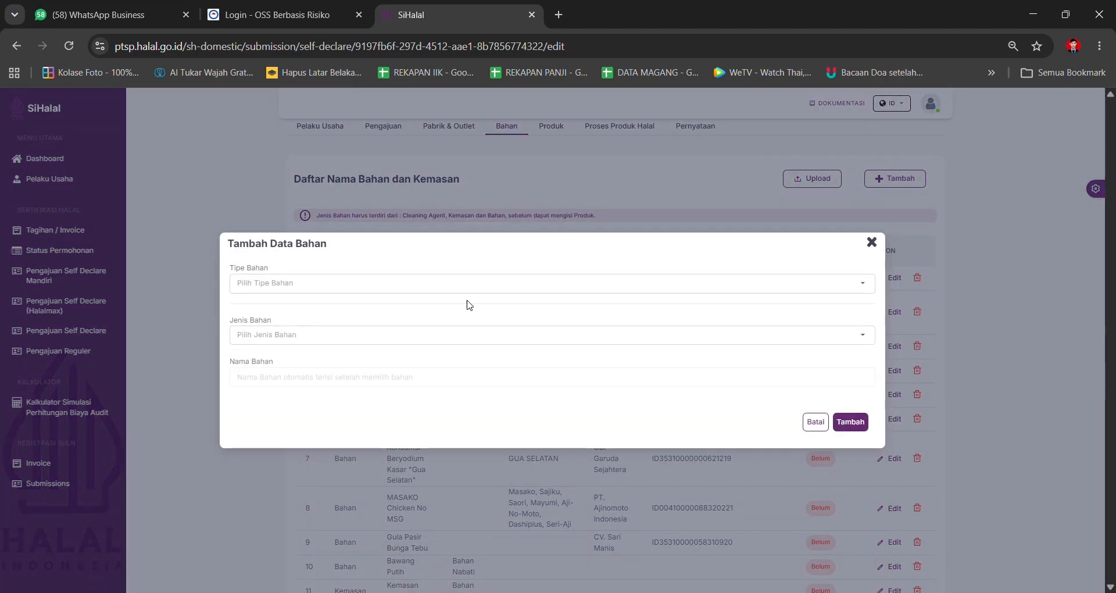
left_click(439, 337)
left_click(367, 358)
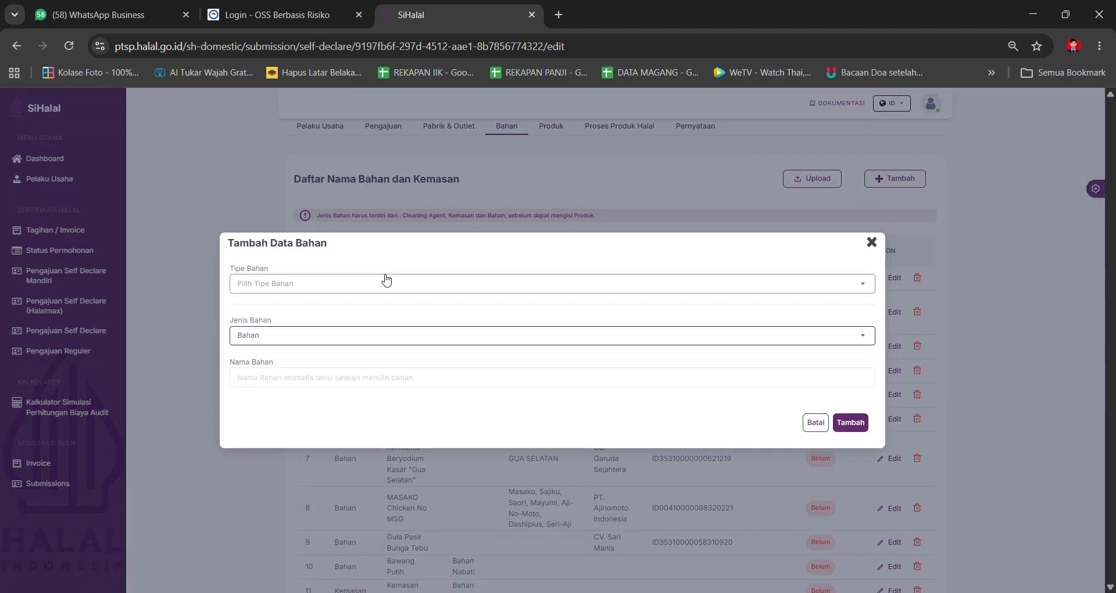
left_click(386, 283)
left_click(329, 325)
left_click(340, 281)
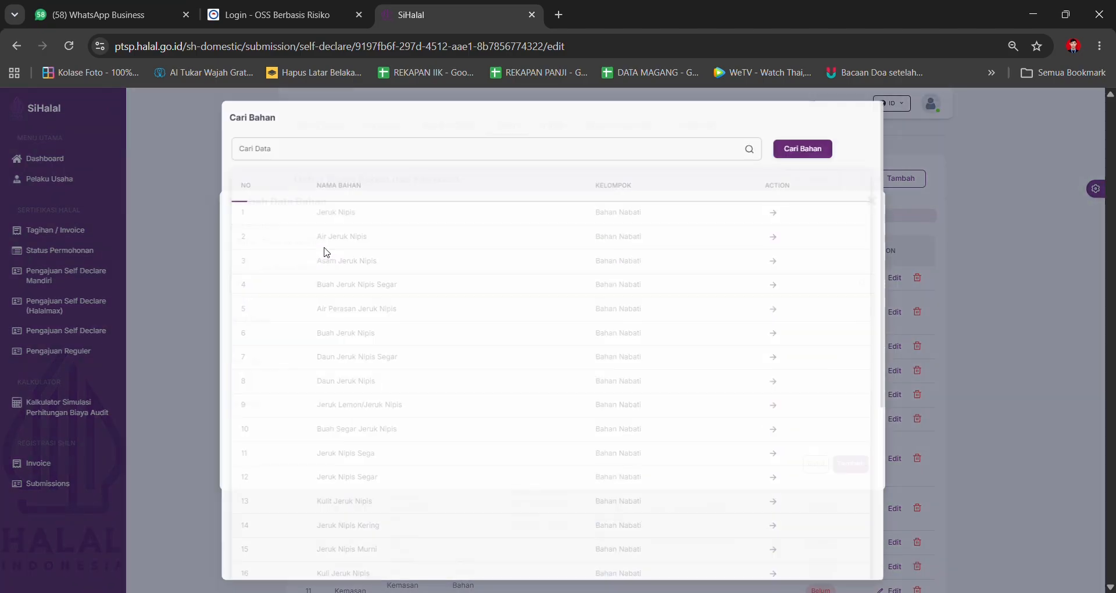
Search the uncertified materials for KERANG DARA, choose Kerang Dara and add it to the material list.
left_click(328, 147)
type("KE")
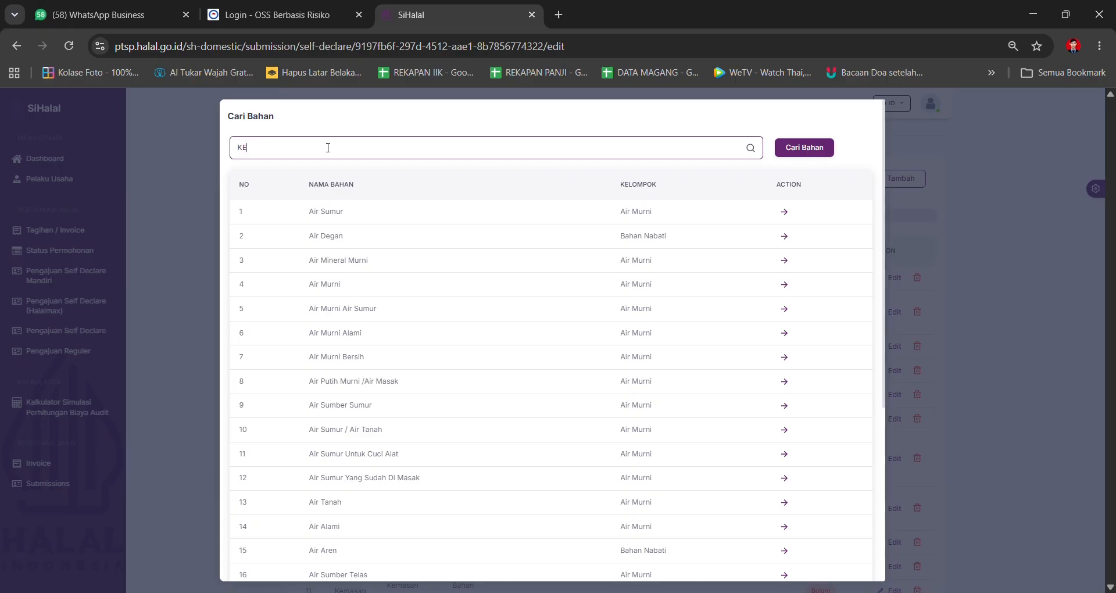
type("RANG DARA")
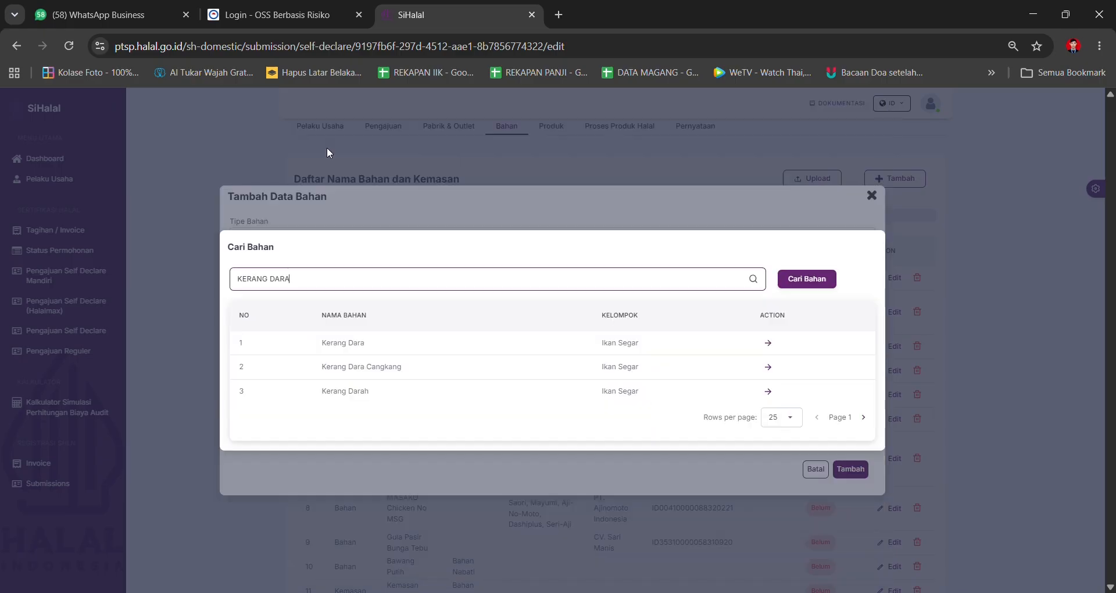
left_click(767, 343)
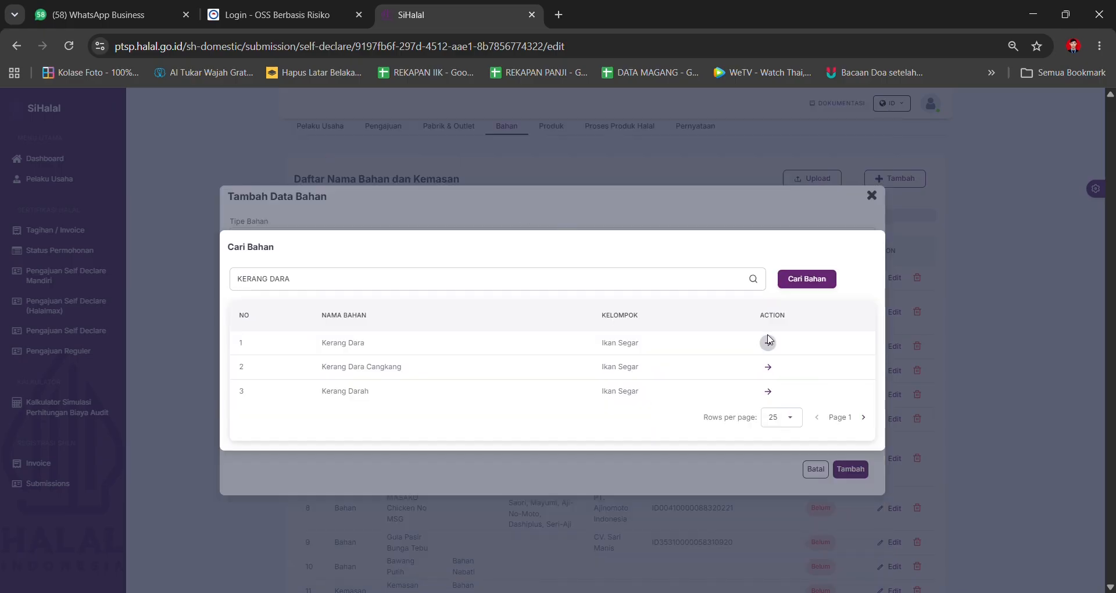
left_click(768, 343)
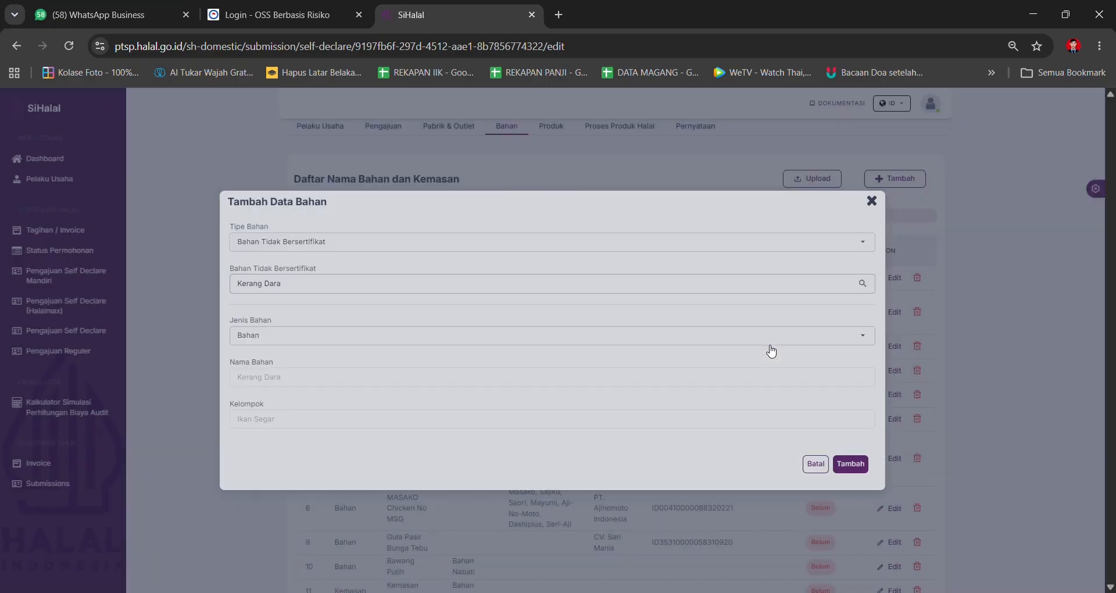
left_click(838, 459)
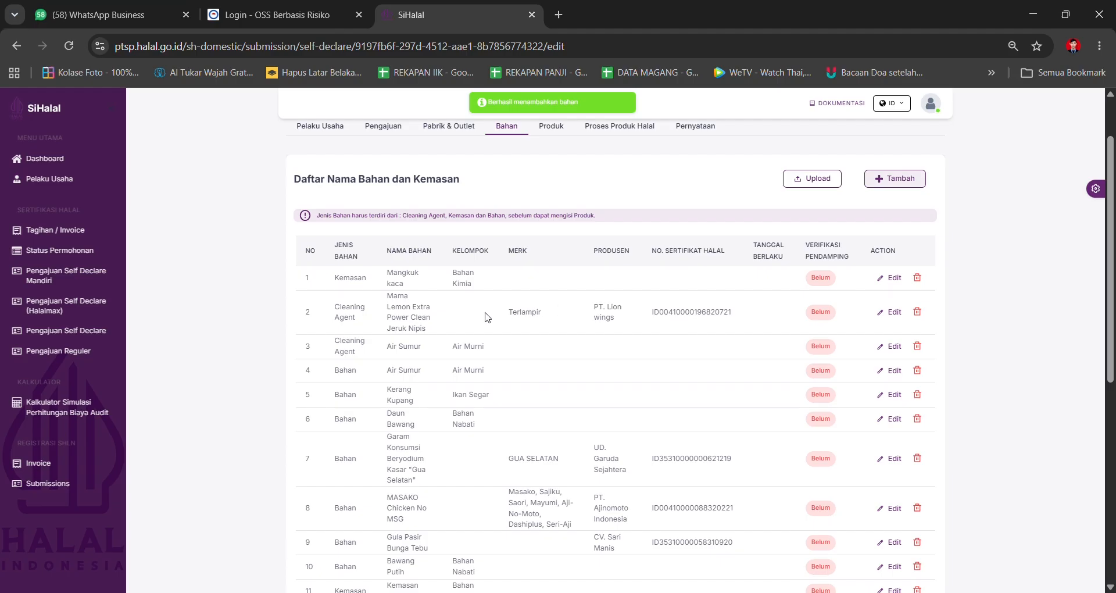
Check the material list for Kerang Dara, then start another entry with Jenis Bahan Bahan and Tipe Bahan Bahan Tidak Bersertifikat.
scroll(523, 313, "down", 3)
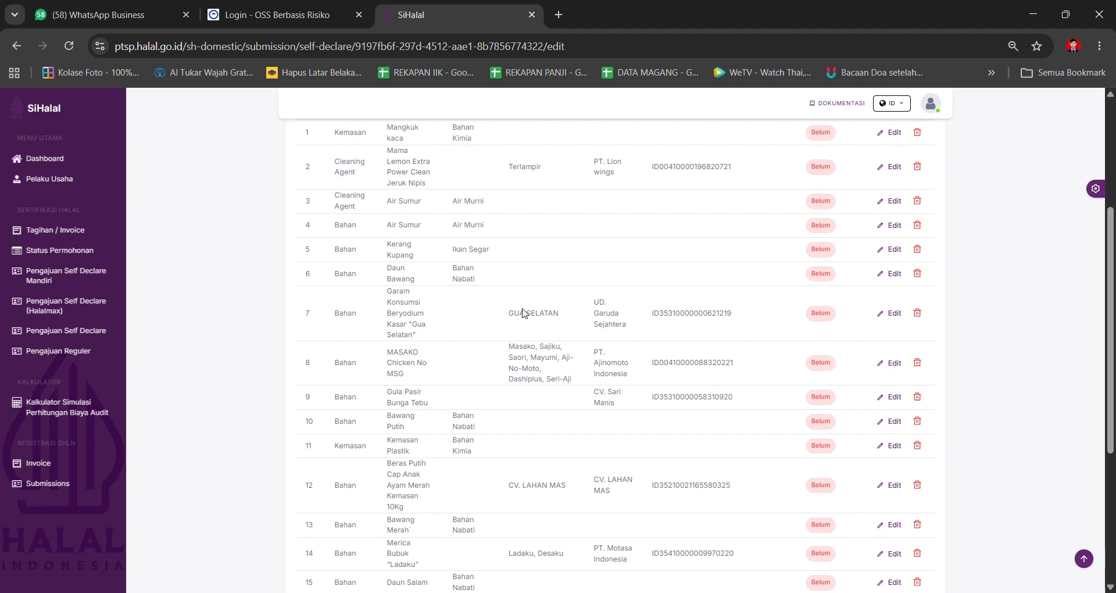
scroll(520, 316, "down", 5)
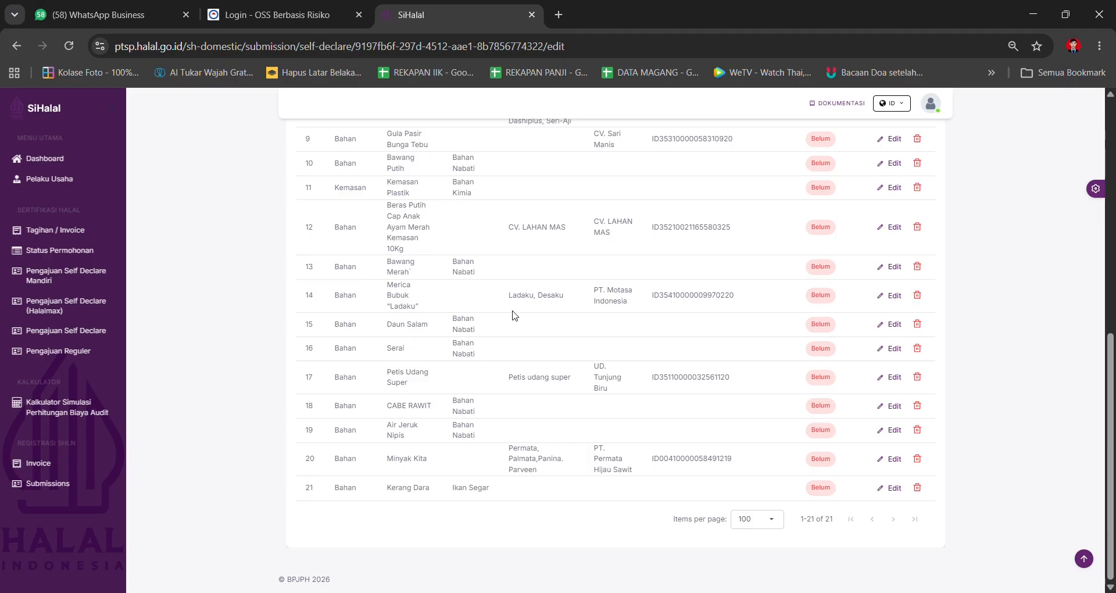
scroll(514, 315, "up", 7)
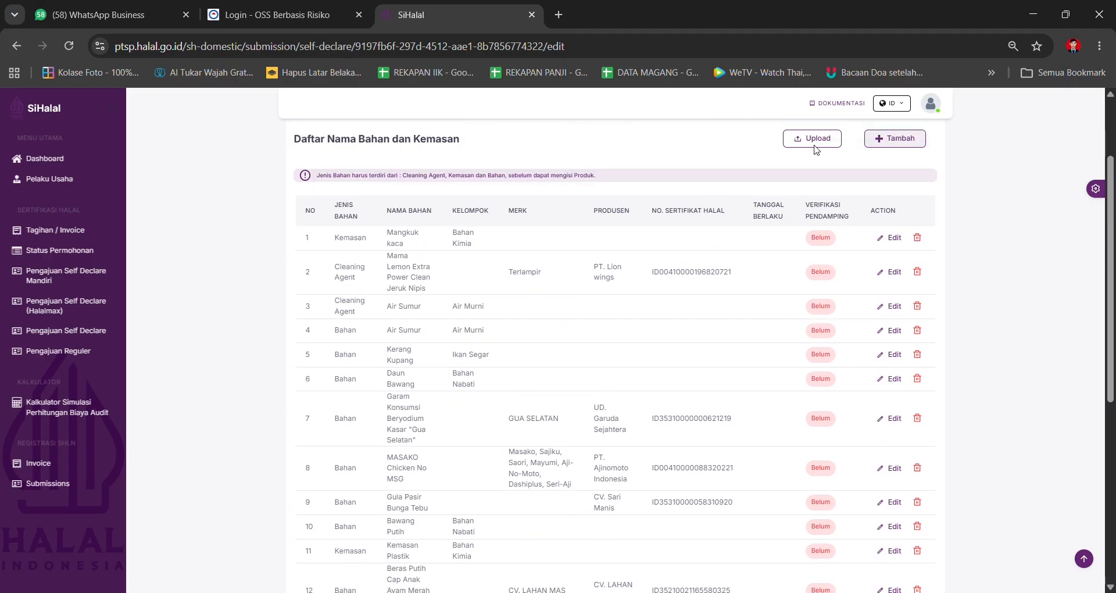
left_click(893, 140)
left_click(496, 338)
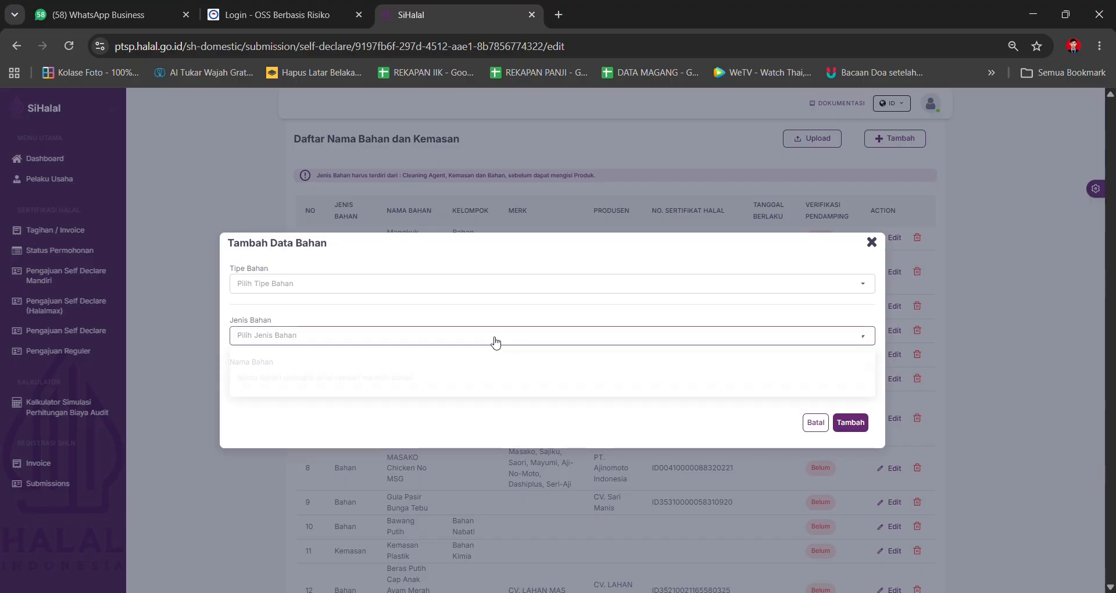
left_click(351, 359)
left_click(363, 284)
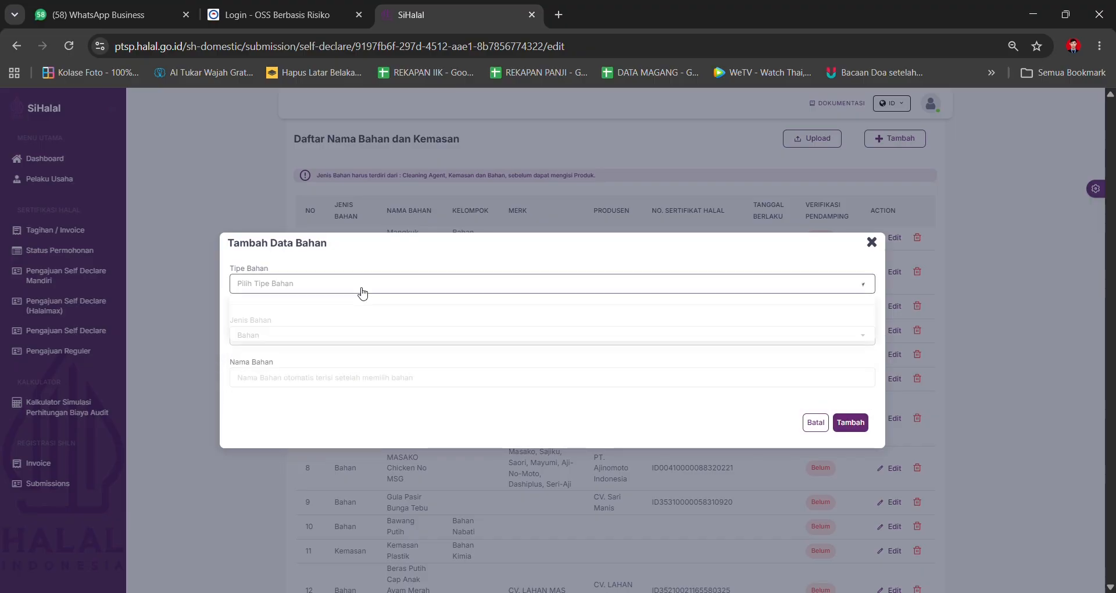
left_click(325, 330)
left_click(337, 285)
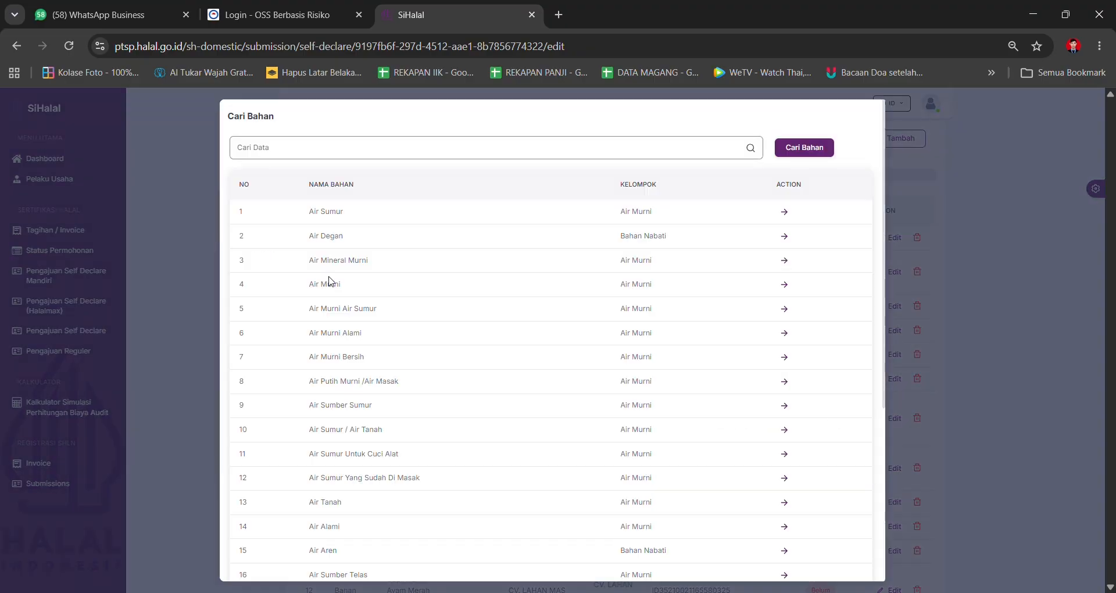
Search the uncertified materials for KETUMBAR, choose the plain Ketumbar entry and add it to the material list.
left_click(336, 147)
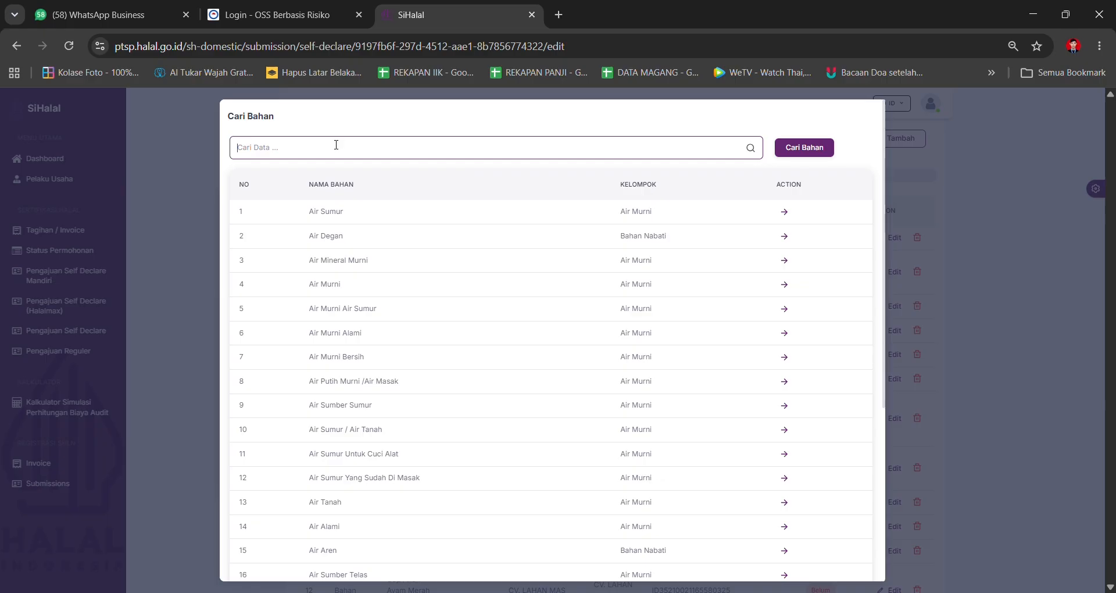
type("KETUMBAR")
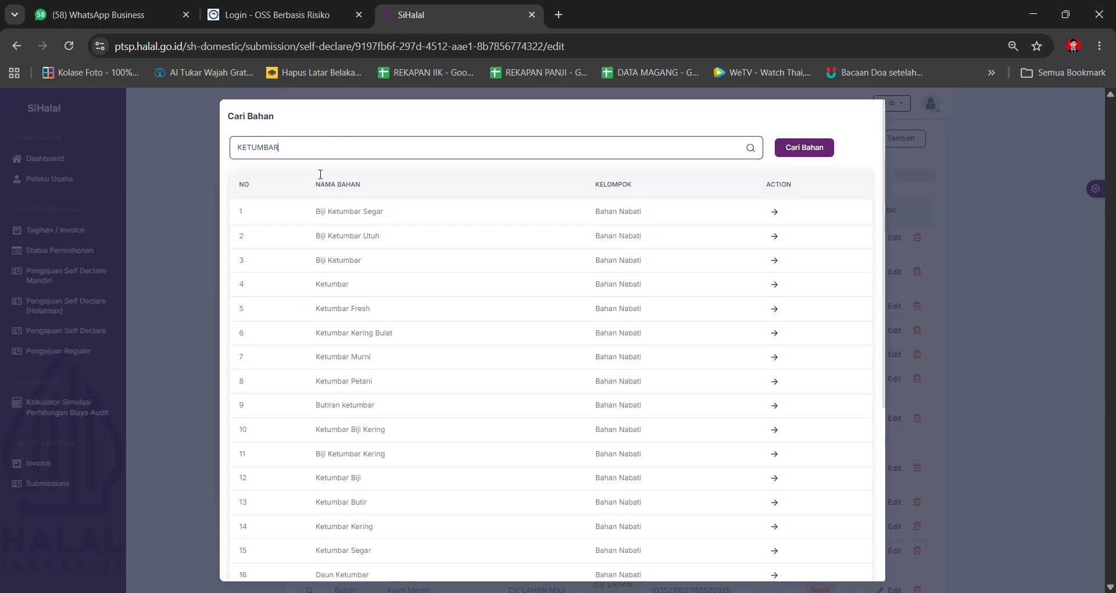
left_click(774, 284)
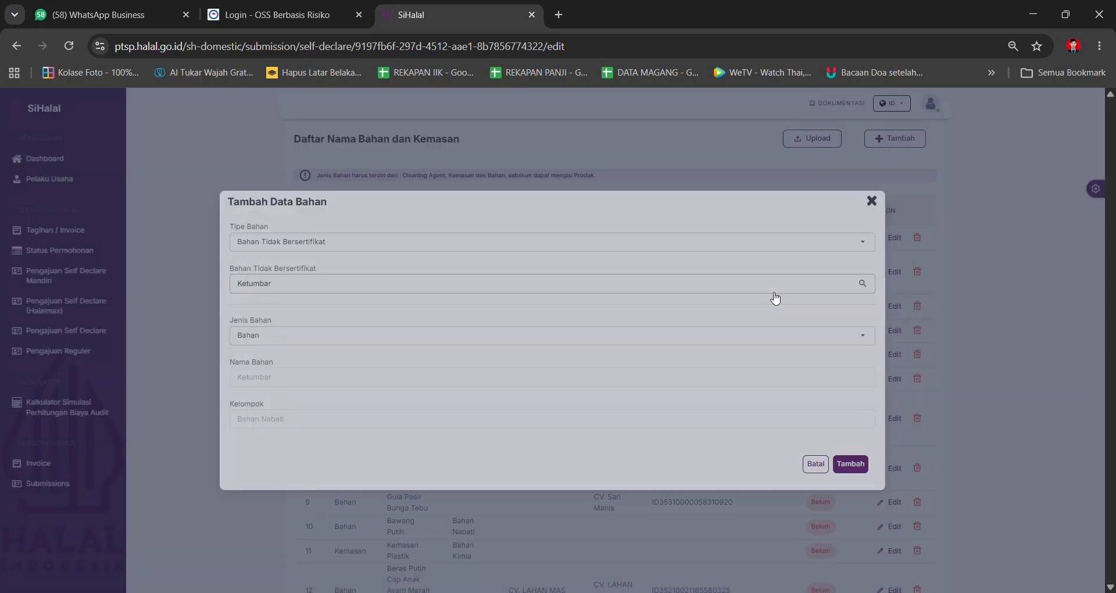
left_click(852, 465)
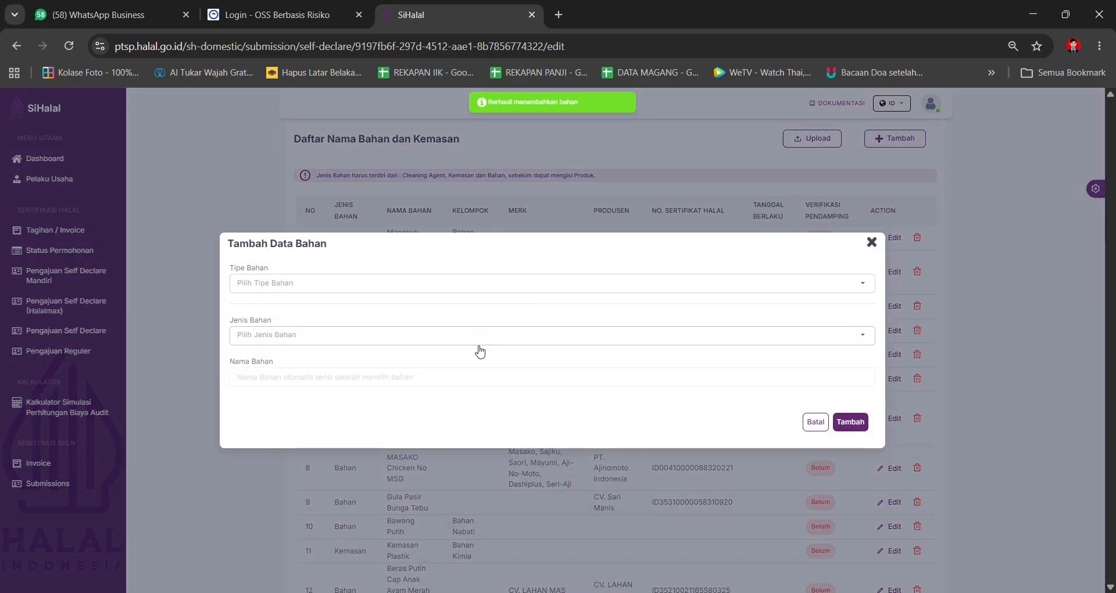
Set the new material entry to Jenis Bahan Bahan and Tipe Bahan Bahan Tidak Bersertifikat.
left_click(435, 340)
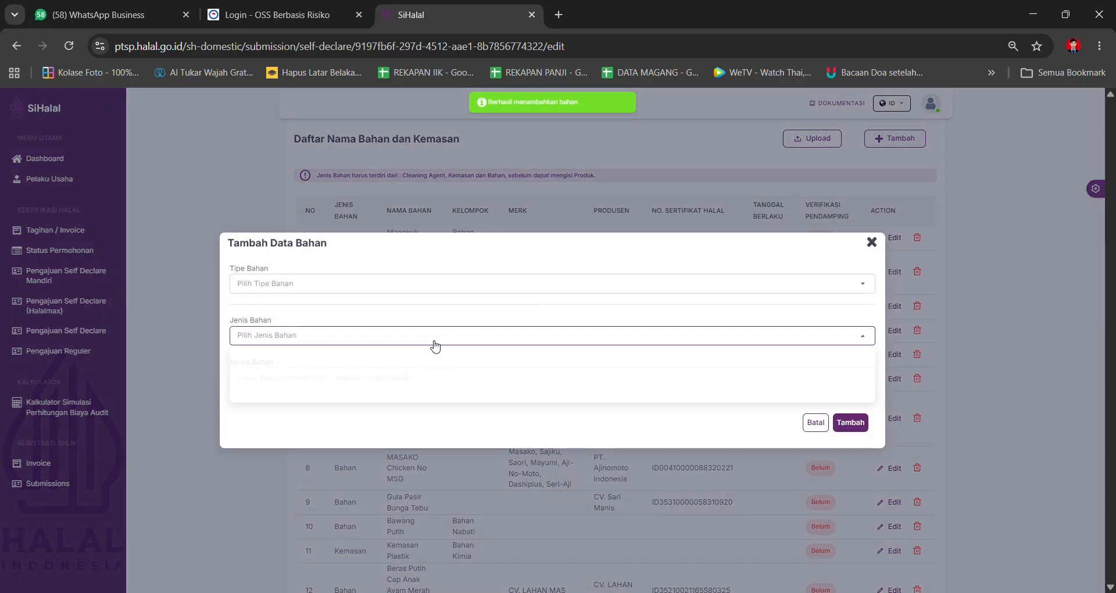
left_click(381, 356)
left_click(381, 290)
left_click(374, 324)
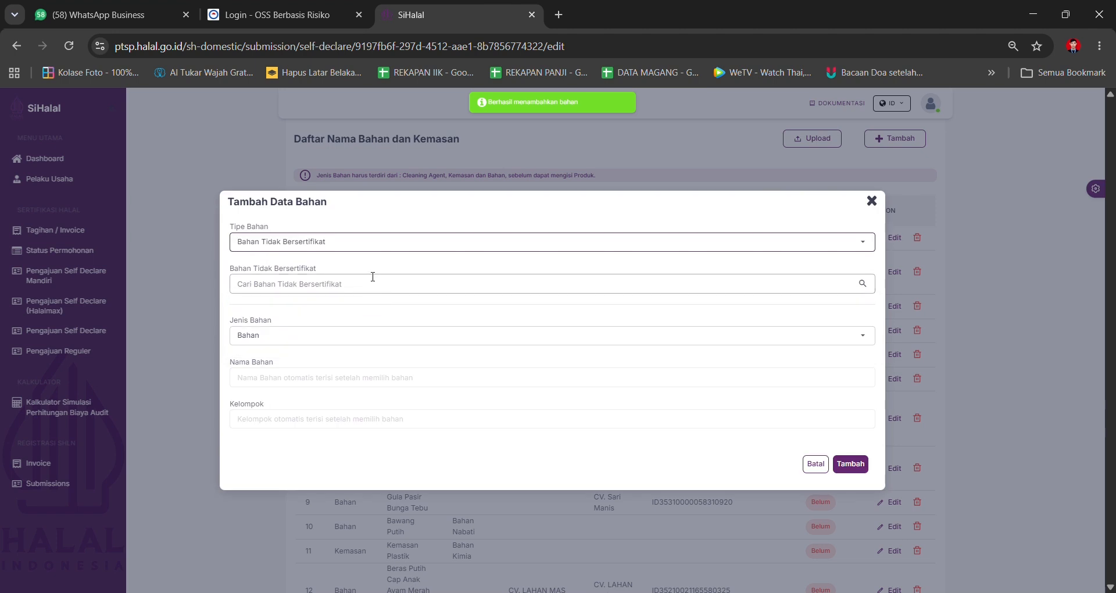
Search the uncertified materials for KENCUR, choose the plain Kencur entry and add it to the material list.
left_click(366, 285)
left_click(363, 149)
type("K")
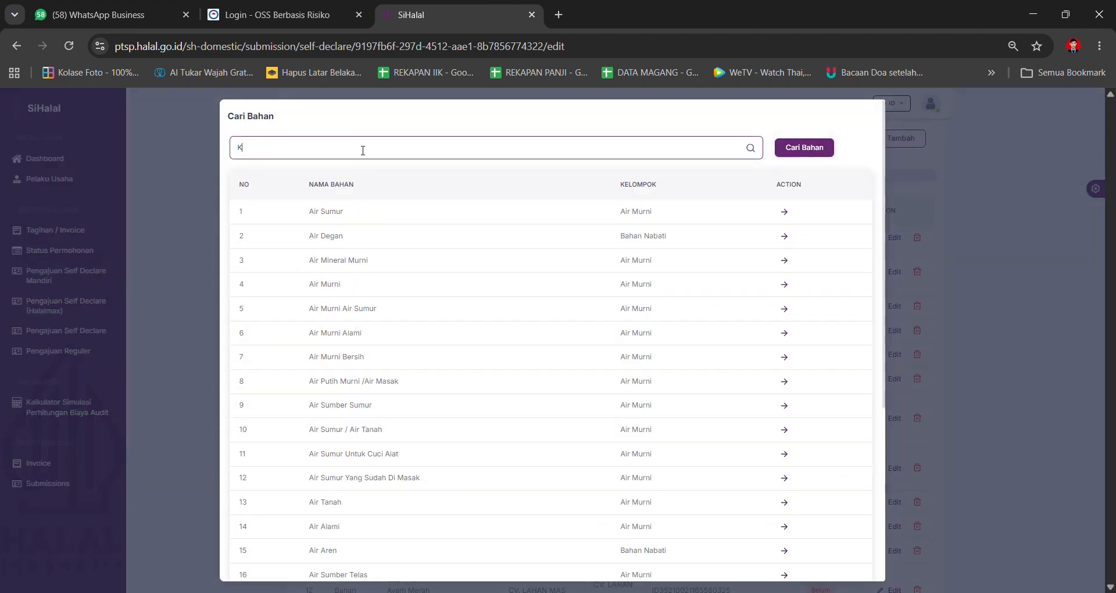
type("ENCUR")
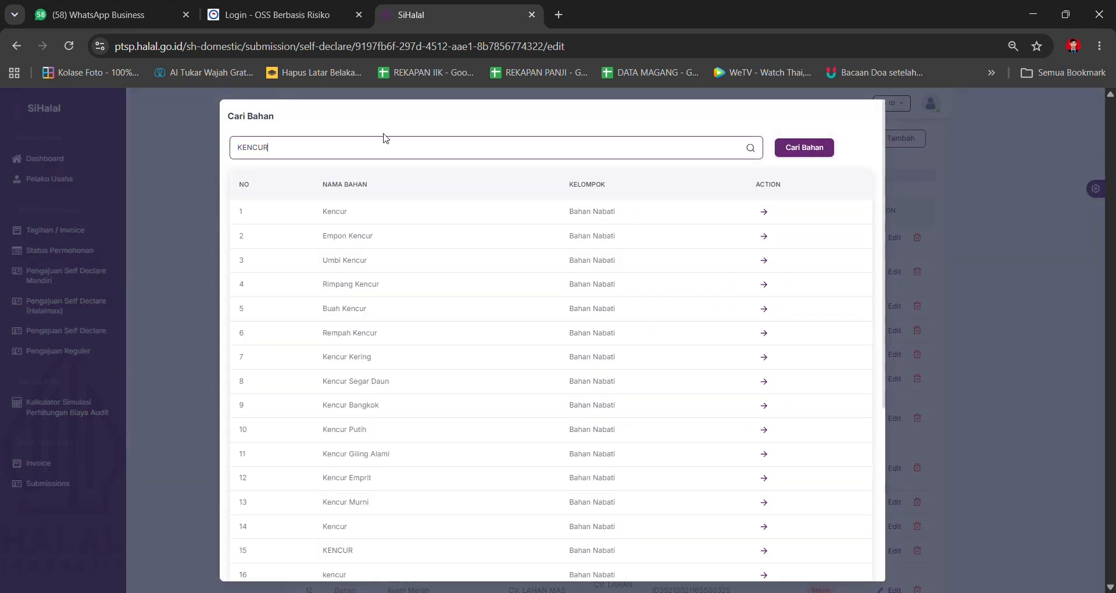
left_click(811, 154)
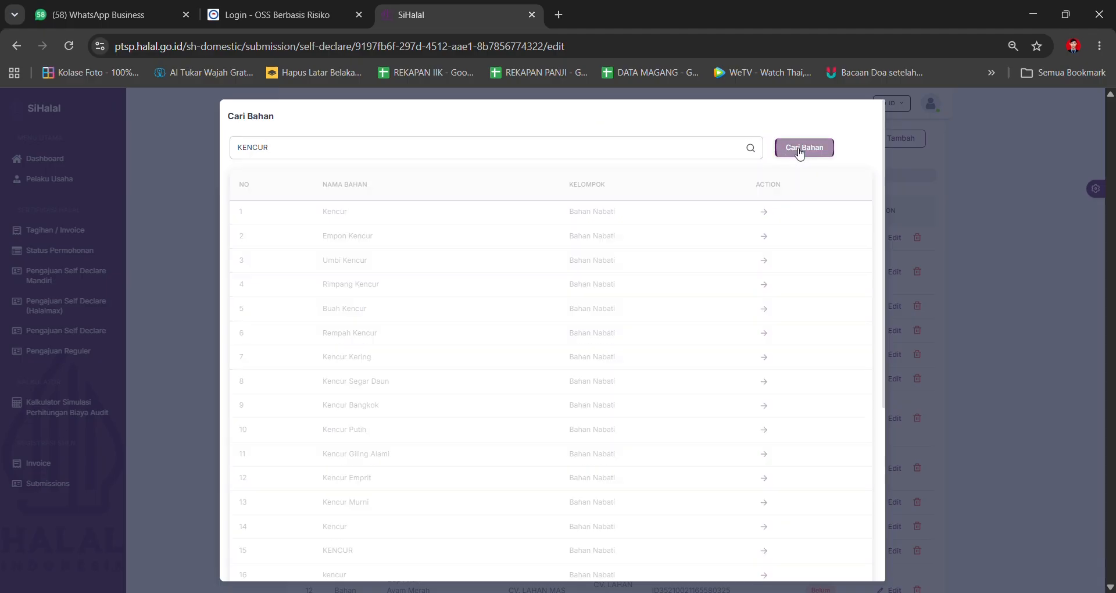
left_click(765, 211)
left_click(847, 465)
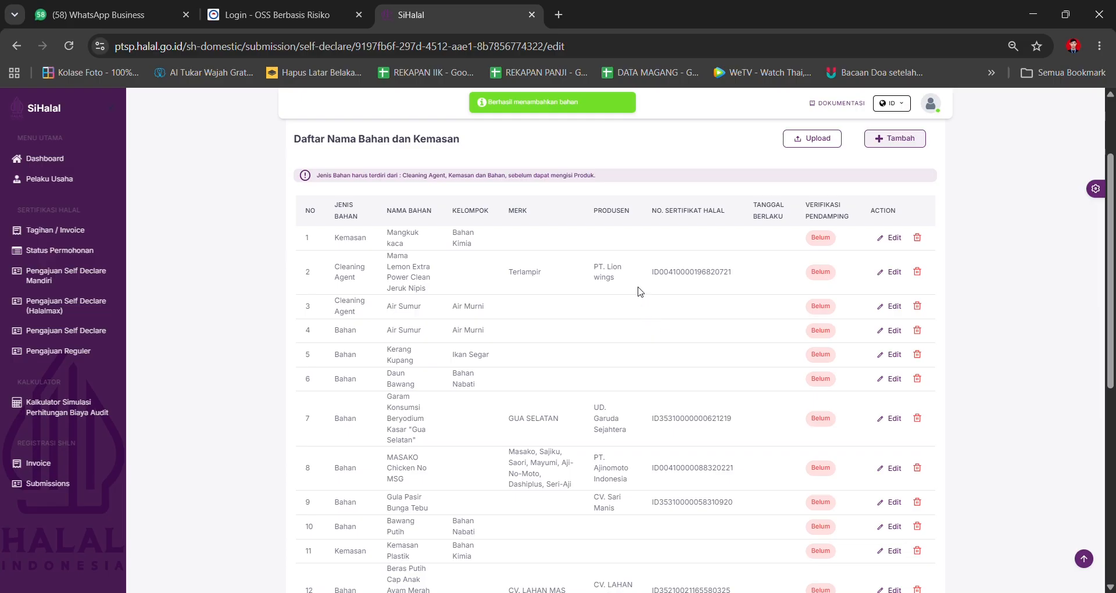
Open the material input for the SATE KERANG product in the Produk section and leave all materials deselected.
scroll(553, 204, "up", 2)
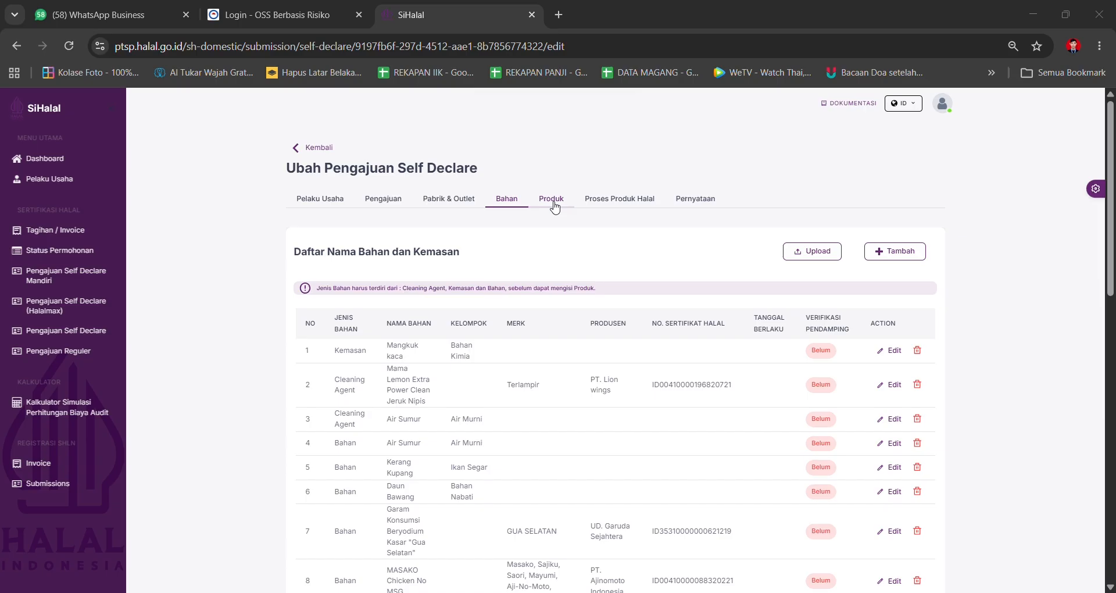
left_click(553, 201)
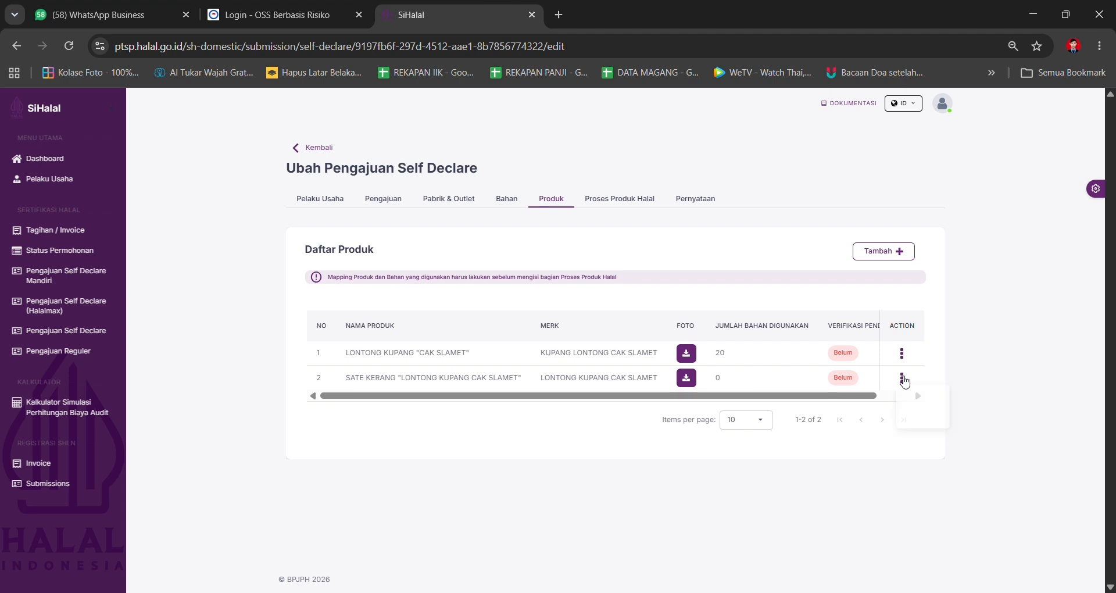
left_click(902, 378)
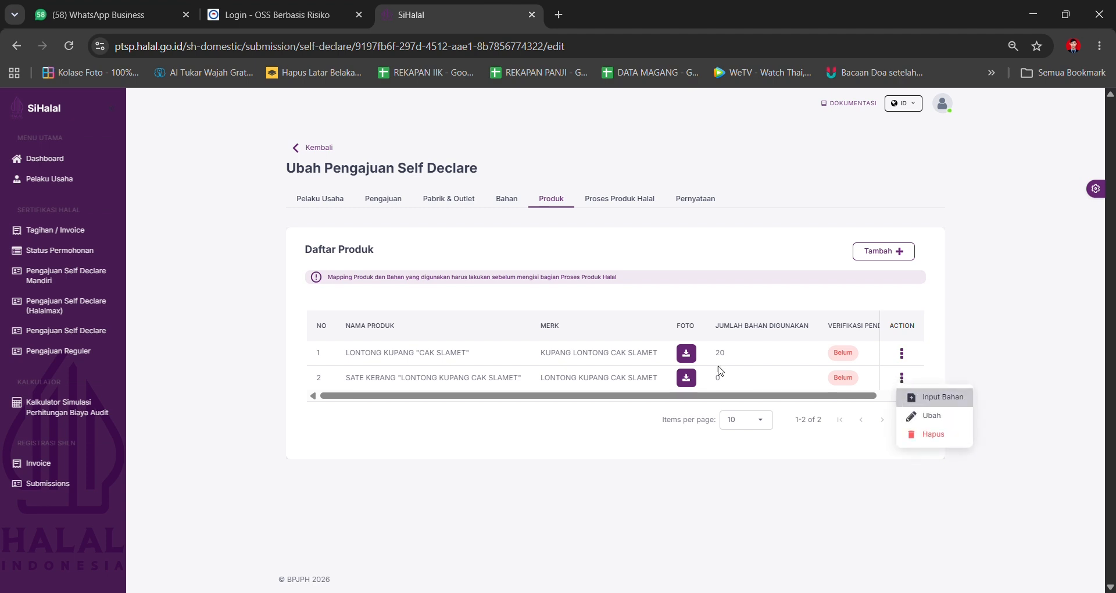
left_click(930, 397)
left_click(266, 266)
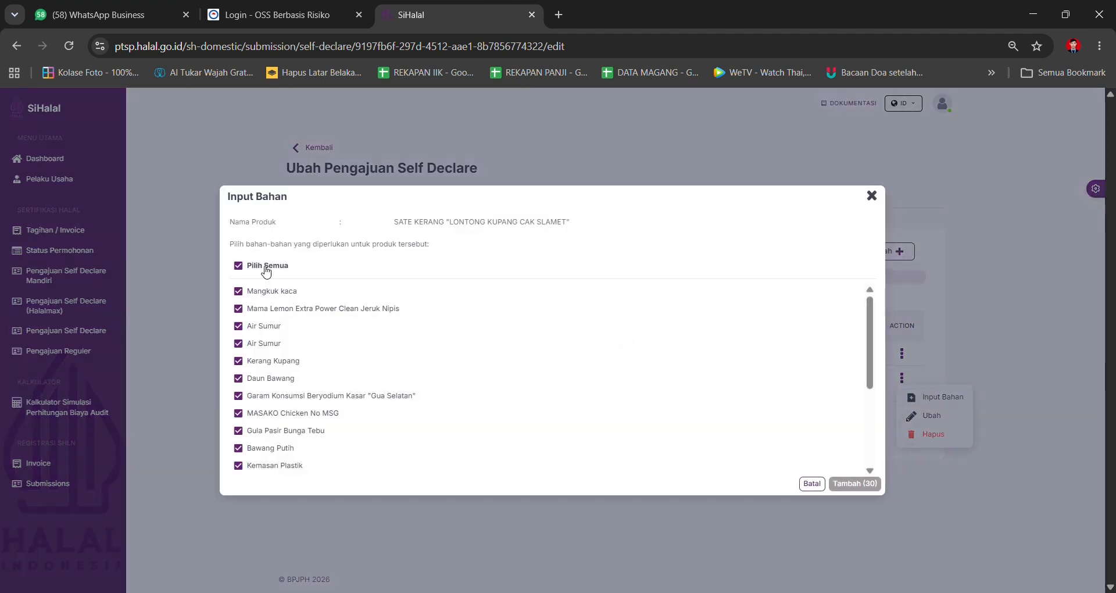
left_click(267, 269)
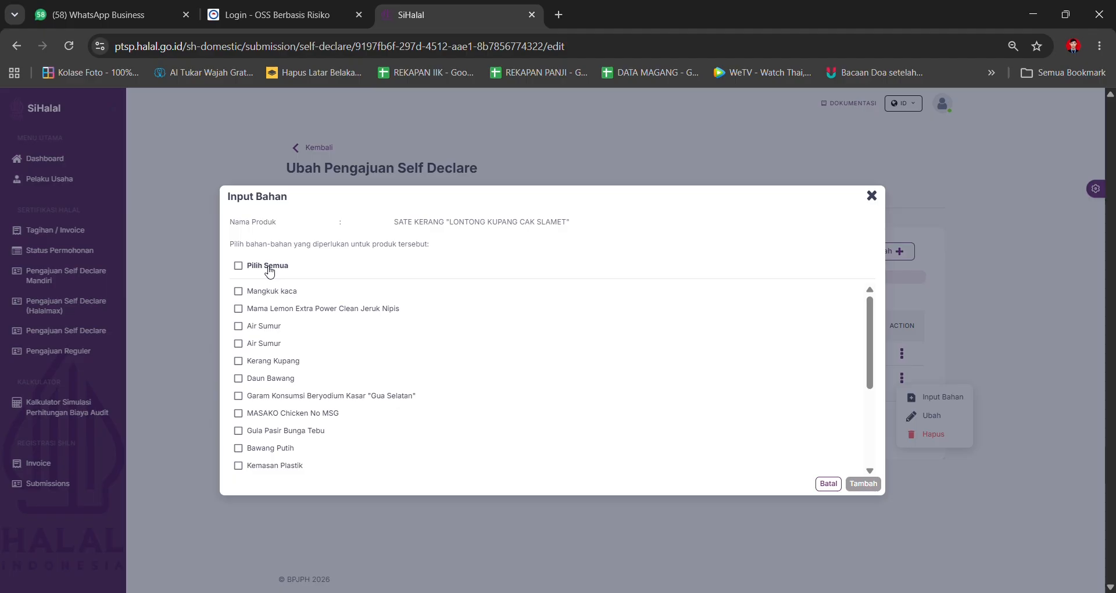
Select Mama Lemon Extra Power Clean Jeruk Nipis and both Air Sumur entries as materials for the sate kerang product.
left_click(259, 309)
left_click(259, 325)
left_click(251, 344)
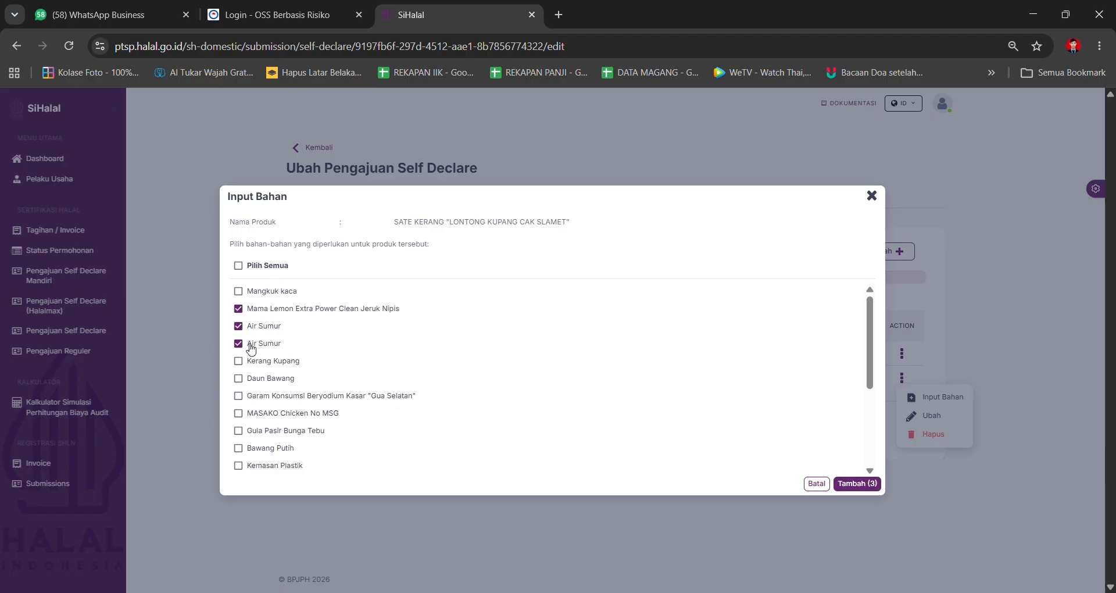
scroll(252, 346, "down", 1)
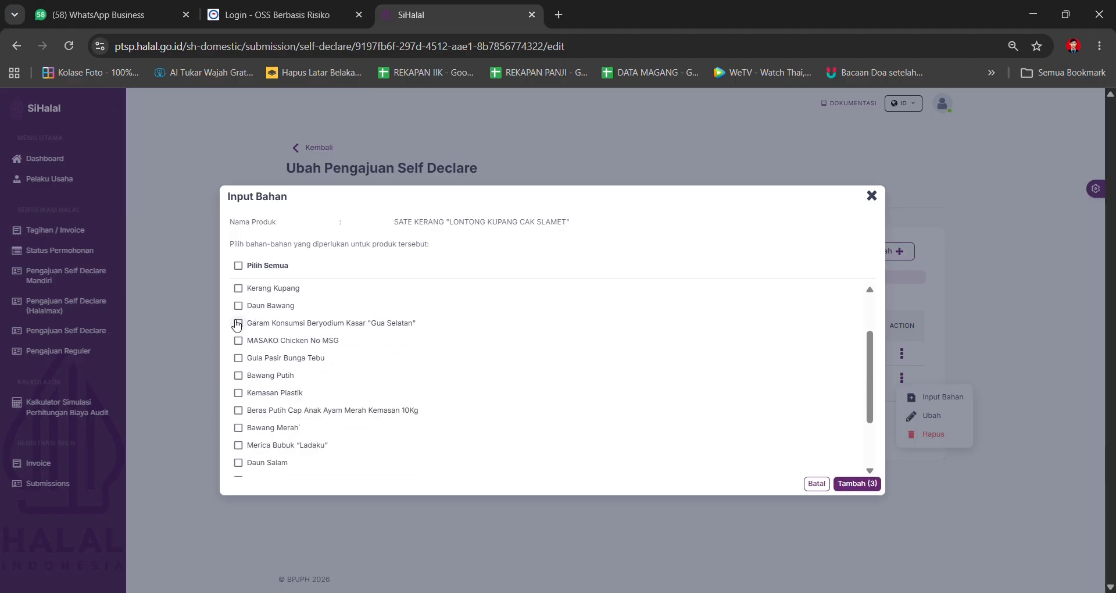
scroll(263, 314, "up", 1)
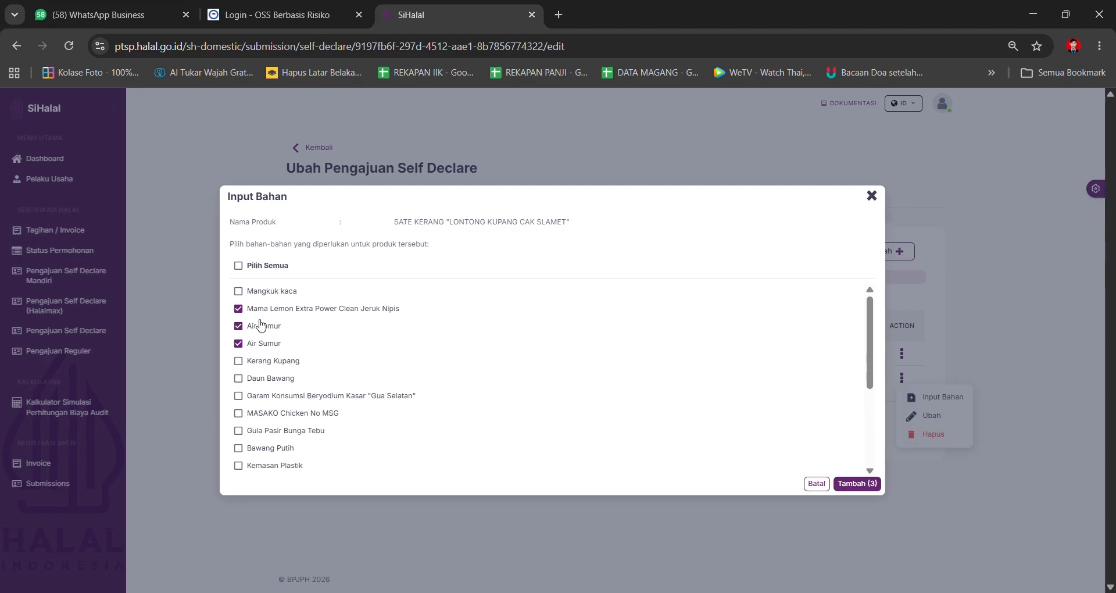
scroll(276, 369, "down", 1)
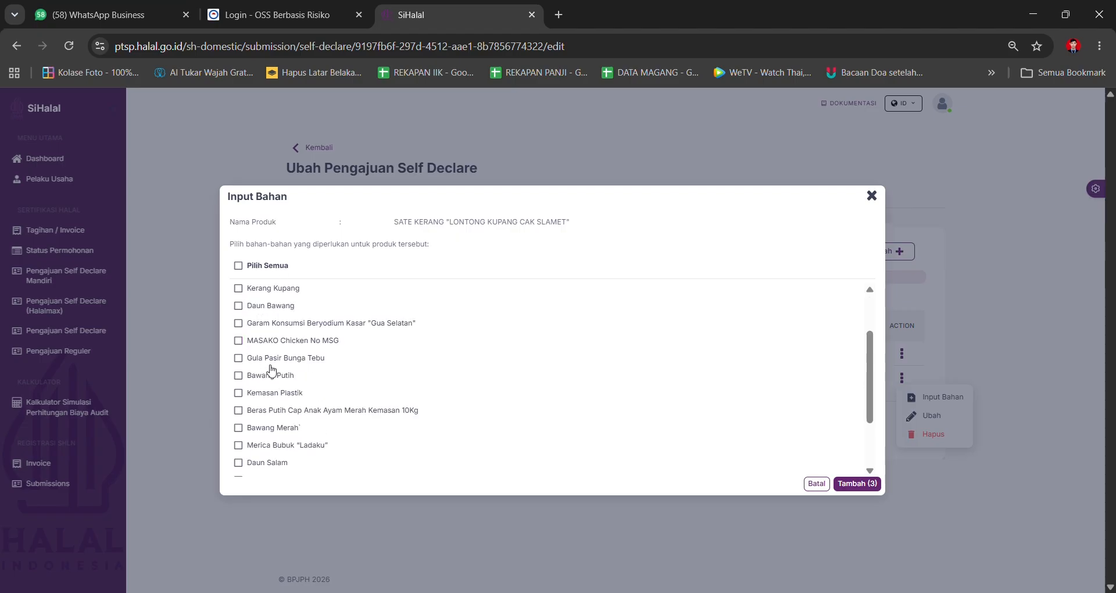
Select Garam Konsumsi Beryodium Kasar "Gua Selatan", Bawang Putih, Bawang Merah and CABE RAWIT for the sate kerang product.
left_click(271, 324)
left_click(263, 375)
scroll(256, 391, "down", 1)
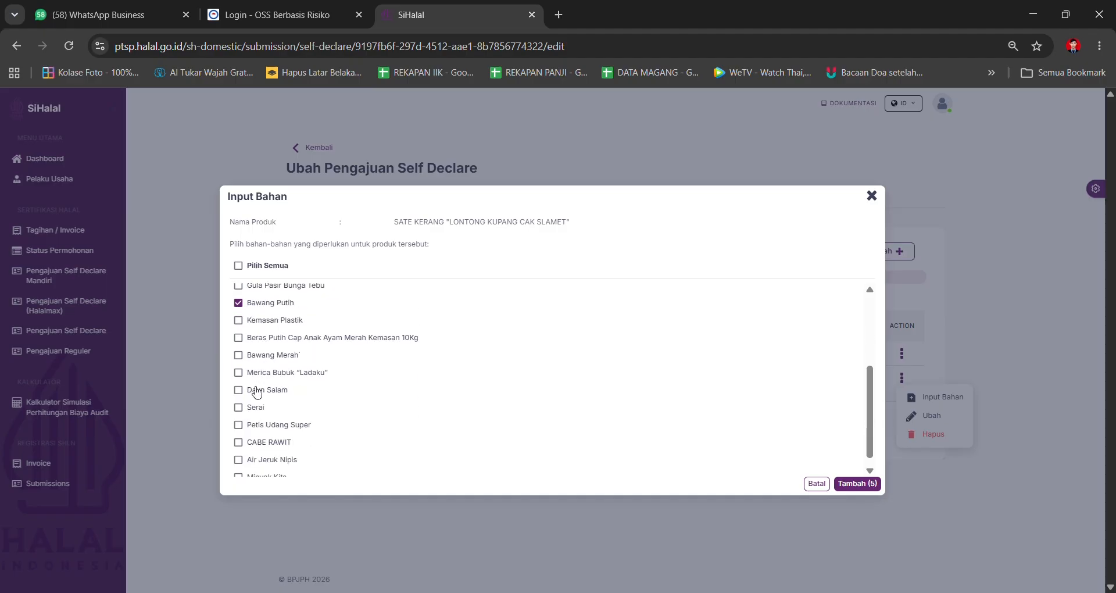
left_click(258, 357)
scroll(261, 378, "down", 1)
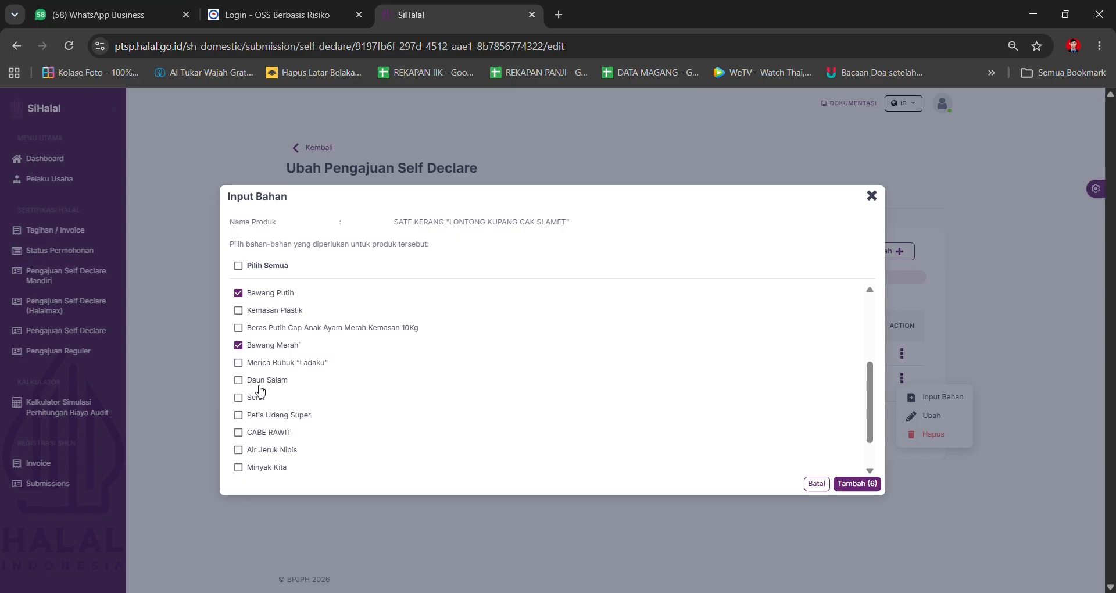
left_click(244, 432)
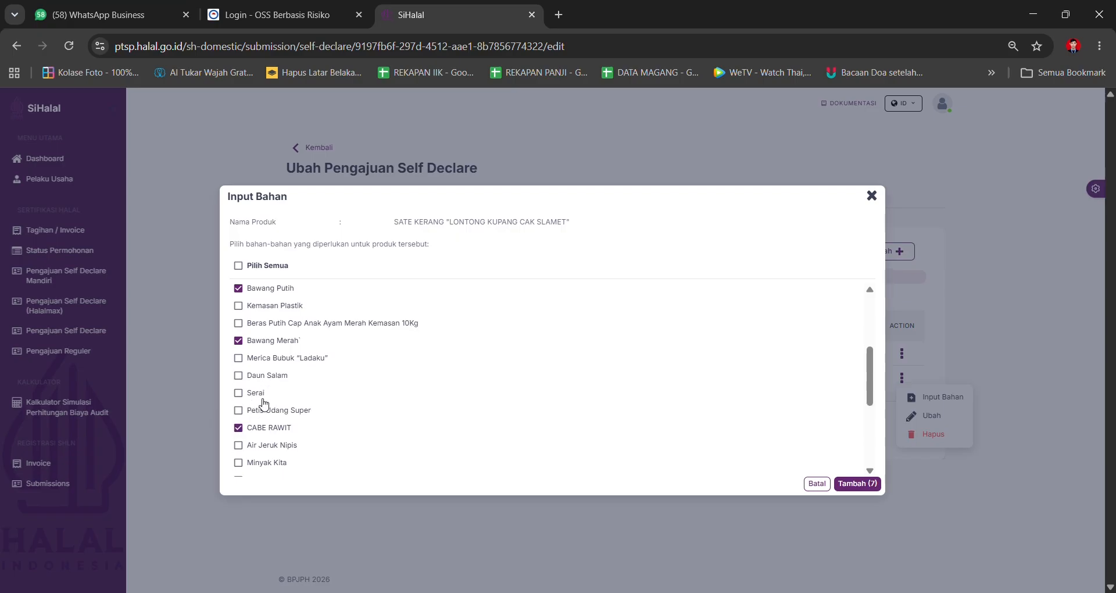
Select Ketumbar, Kerang Dara, Biji Jintan, Kencur and Kecap Manis Sedaap as materials for the sate kerang product.
scroll(263, 401, "down", 1)
left_click(265, 382)
left_click(264, 384)
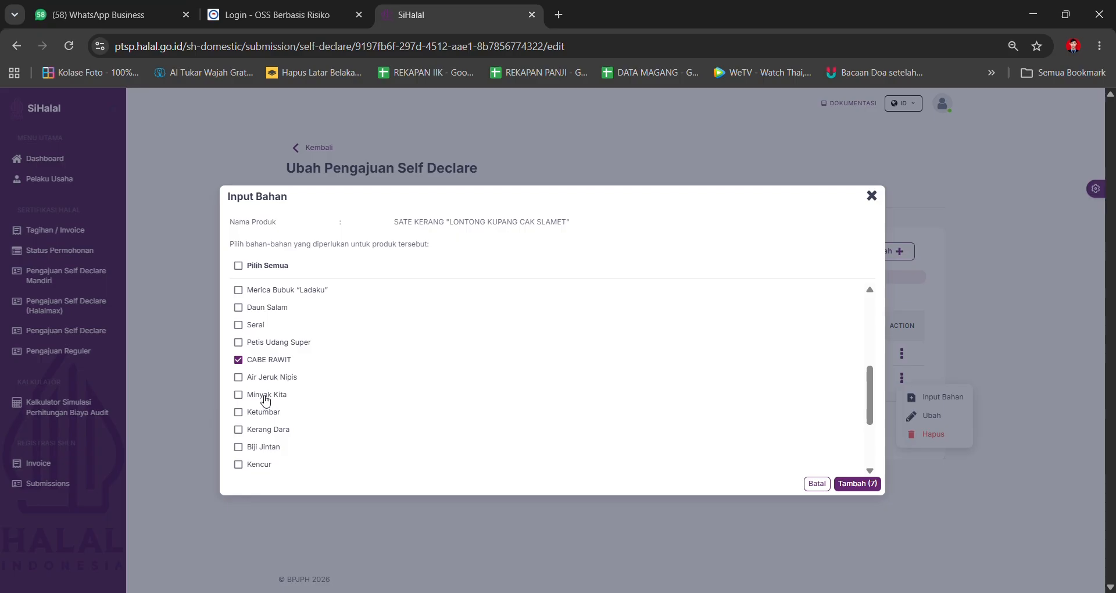
scroll(268, 393, "down", 1)
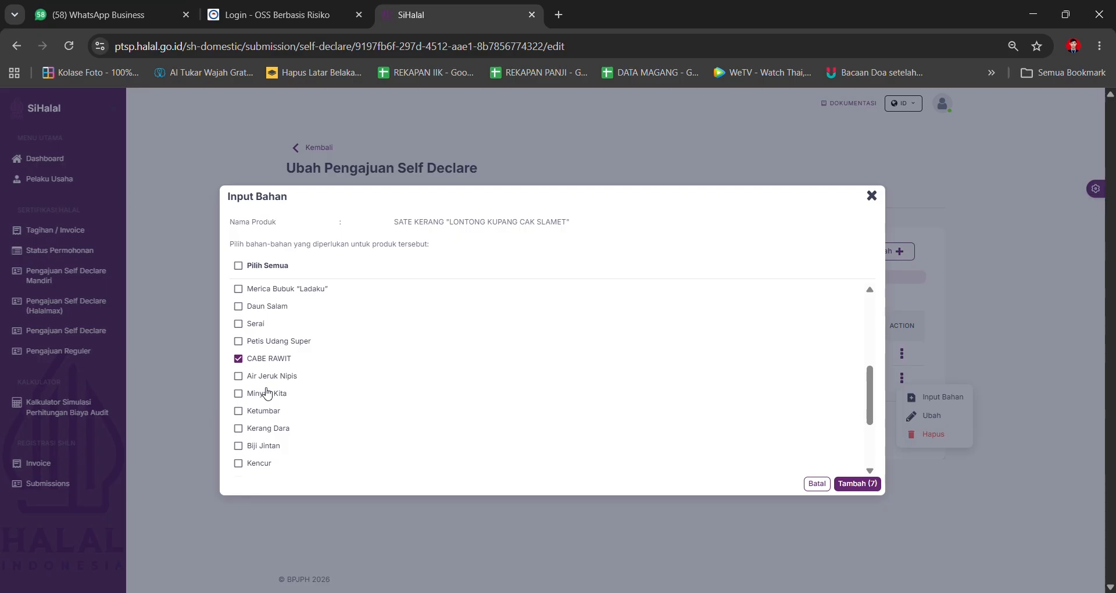
scroll(268, 393, "down", 2)
left_click(273, 339)
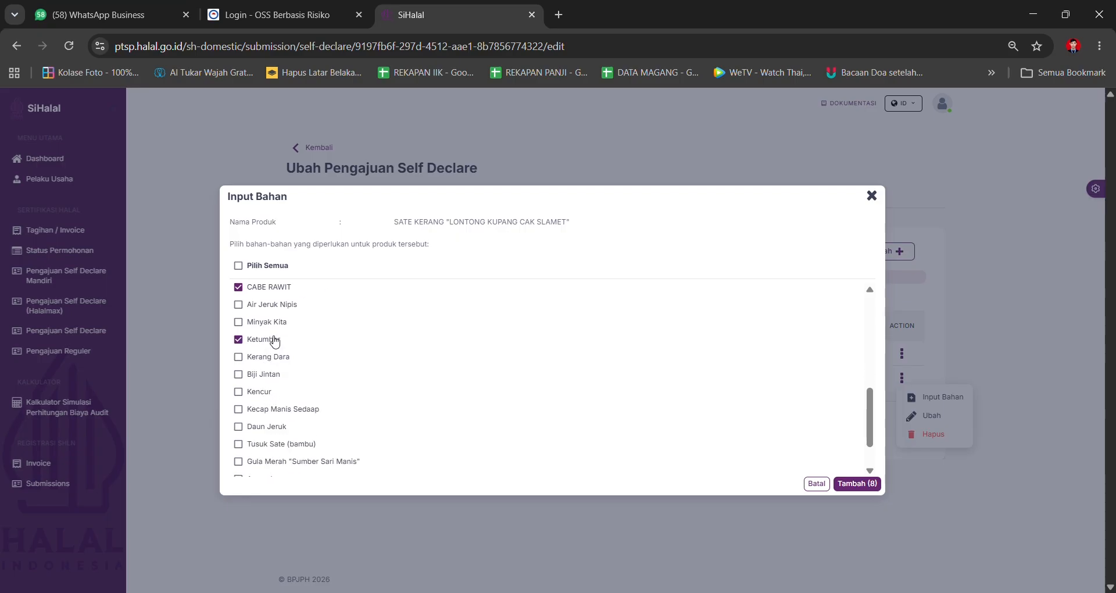
left_click(273, 357)
left_click(269, 375)
left_click(260, 392)
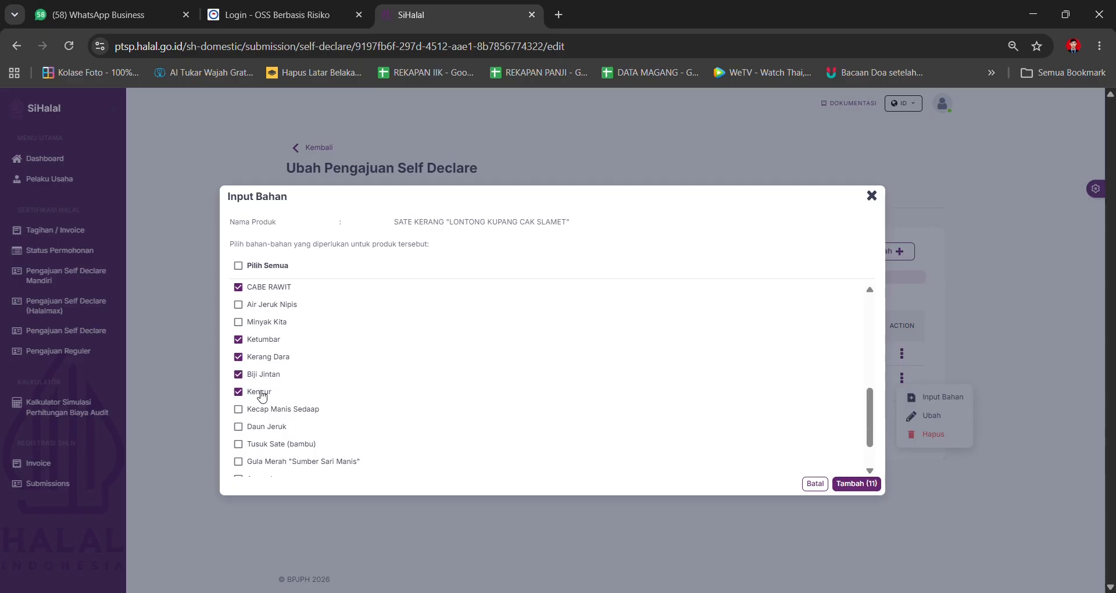
left_click(259, 409)
Select Daun Jeruk, Tusuk Sate (bambu), Gula Merah "Sumber Sari Manis", Asam Jawa and Piring Plastik for the sate kerang product.
scroll(258, 409, "down", 1)
left_click(257, 375)
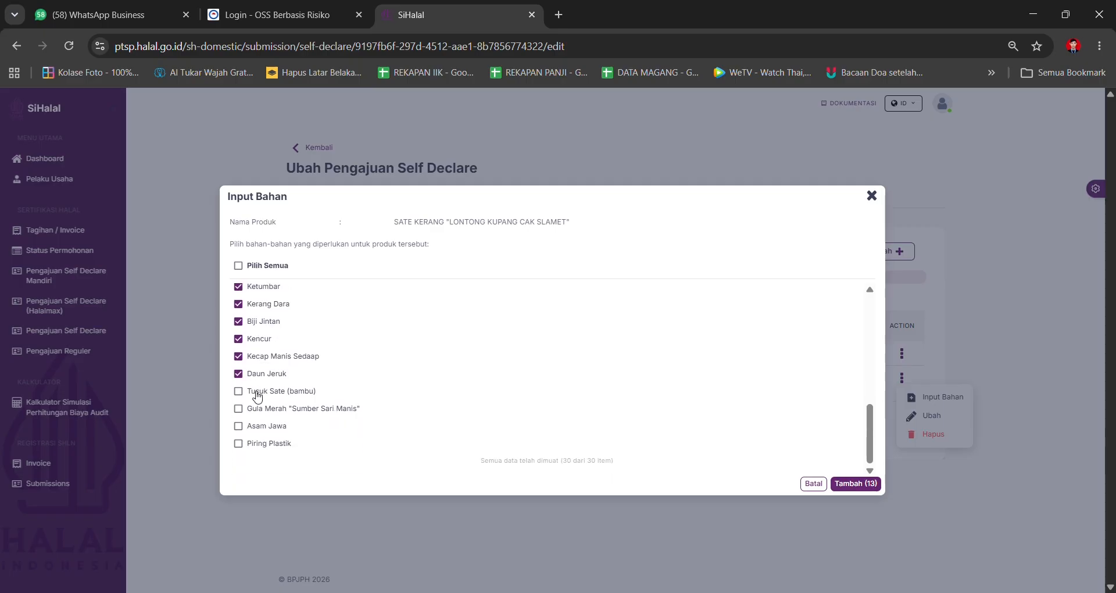
left_click(257, 394)
left_click(254, 412)
left_click(252, 428)
left_click(252, 445)
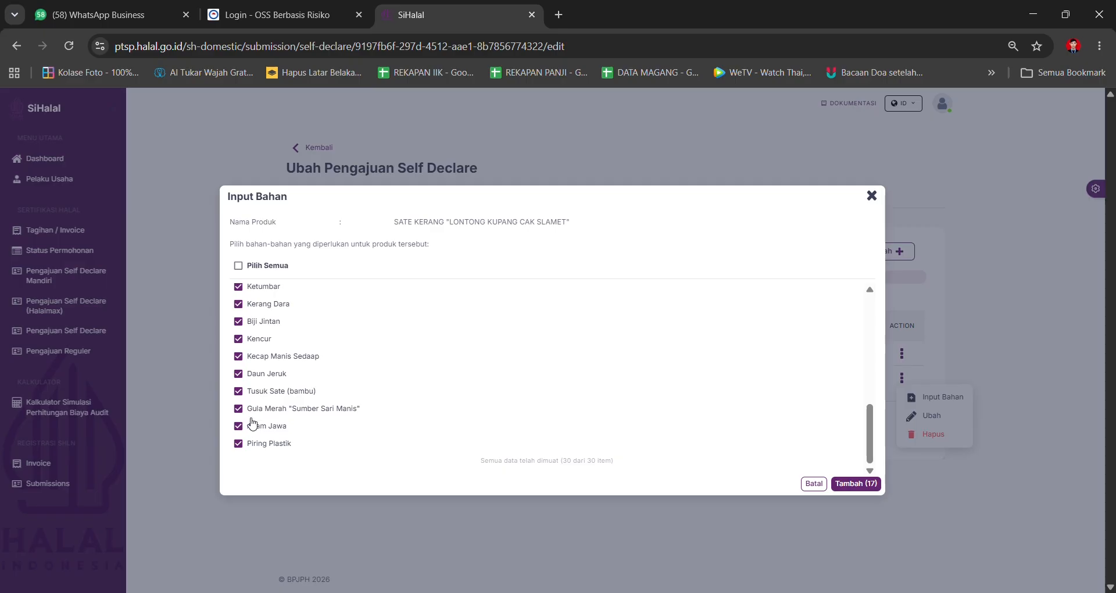
Review the selection, include Petis Udang Super as well, and add the selected materials to the sate kerang product.
scroll(252, 423, "up", 3)
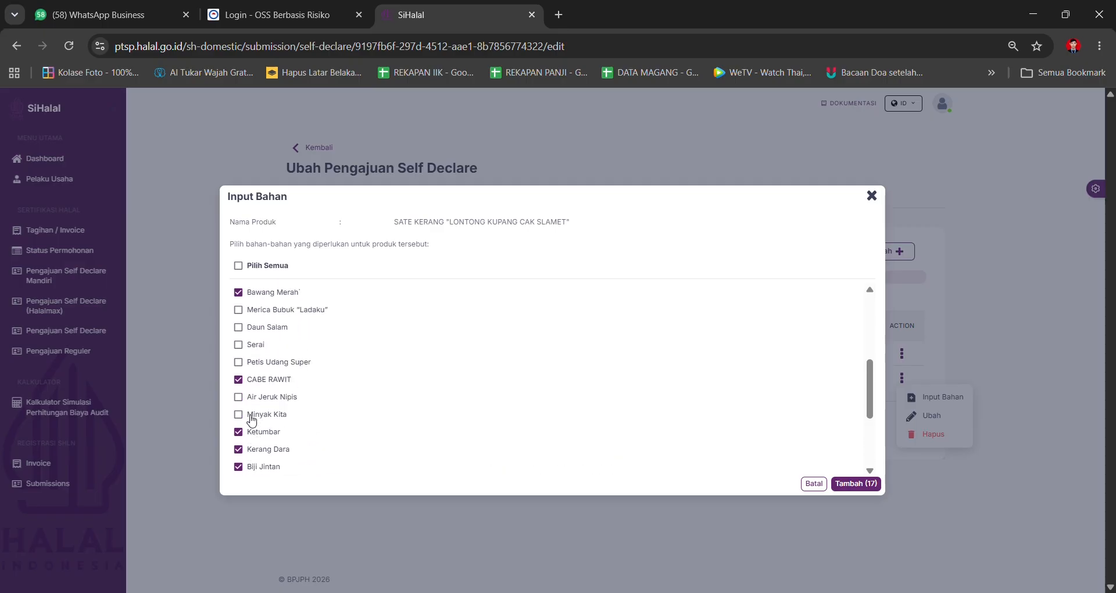
scroll(252, 420, "up", 1)
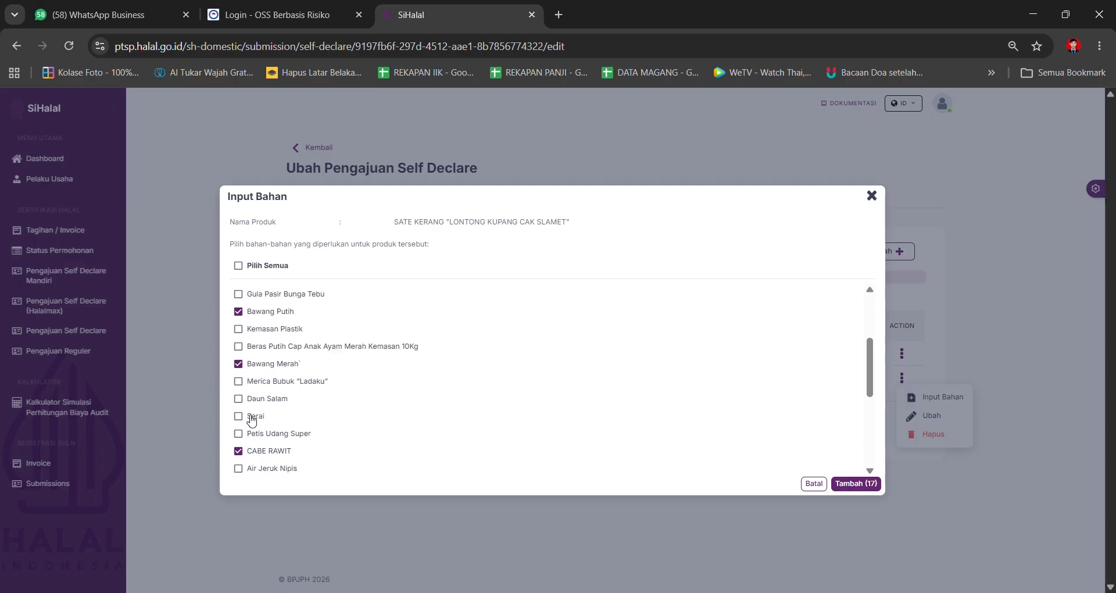
scroll(252, 420, "down", 1)
left_click(261, 365)
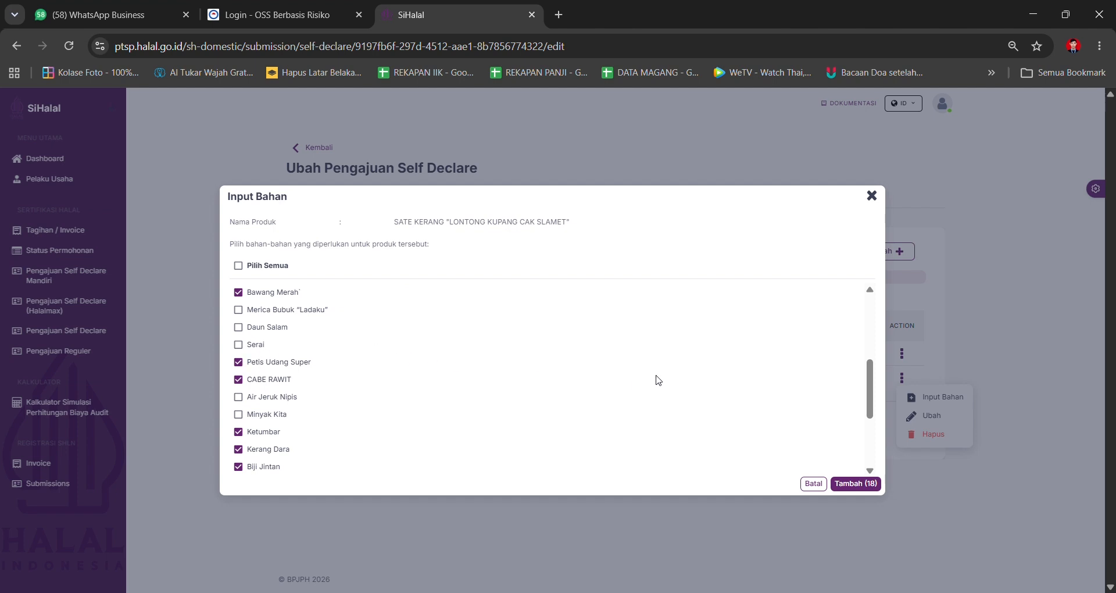
left_click(856, 483)
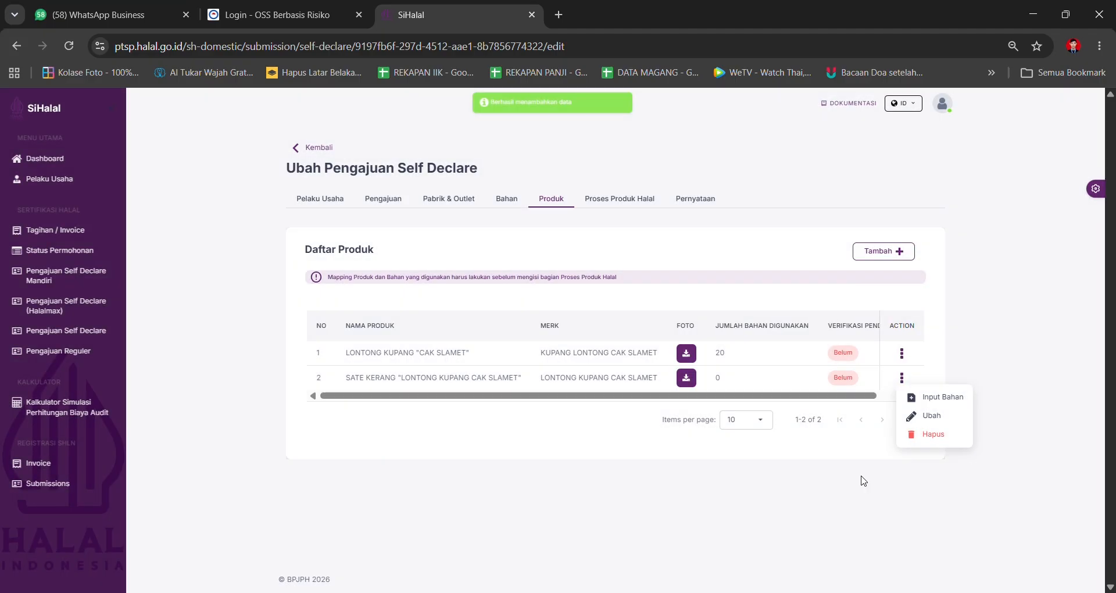
Append a PROSES PEMBUATAN SATE KERANG section to the Proses Produksi text with four numbered steps, from boiling the kerang to grilling the skewers.
left_click(637, 201)
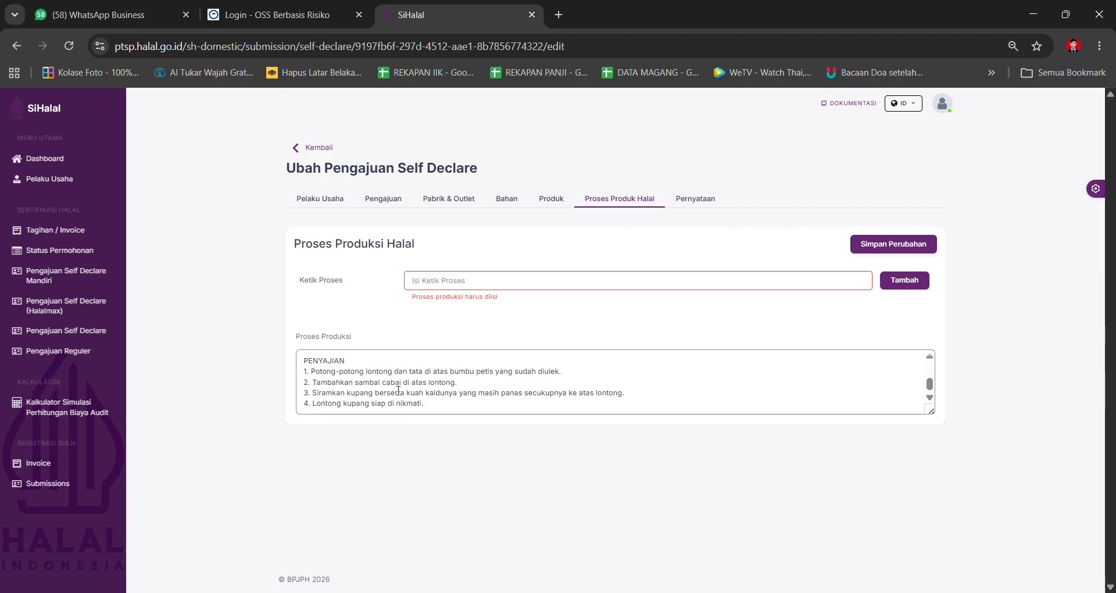
left_click(465, 407)
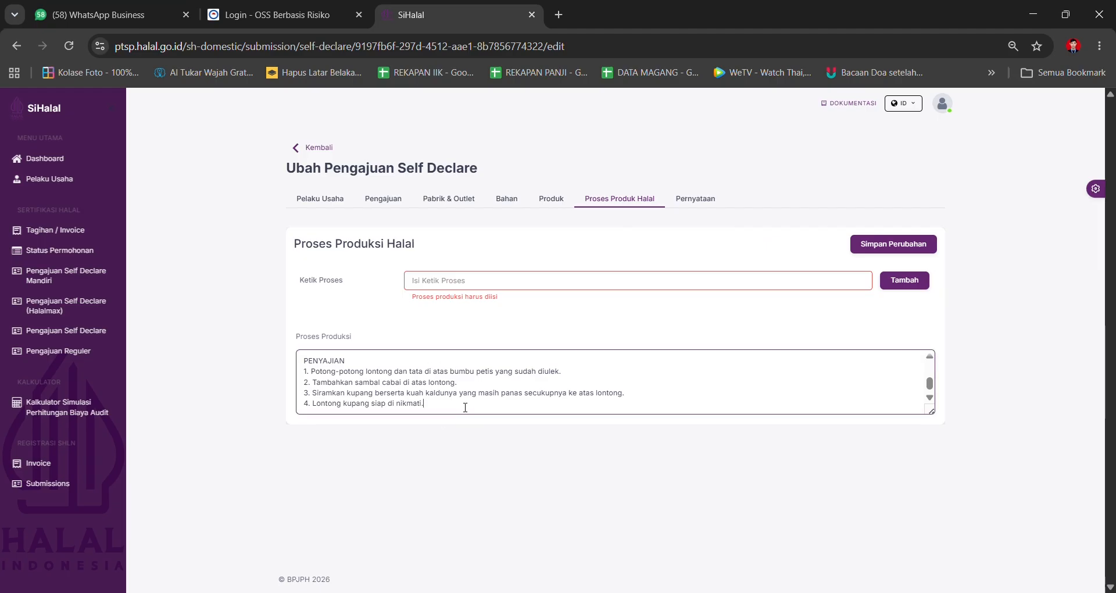
key("Return")
key("Return")
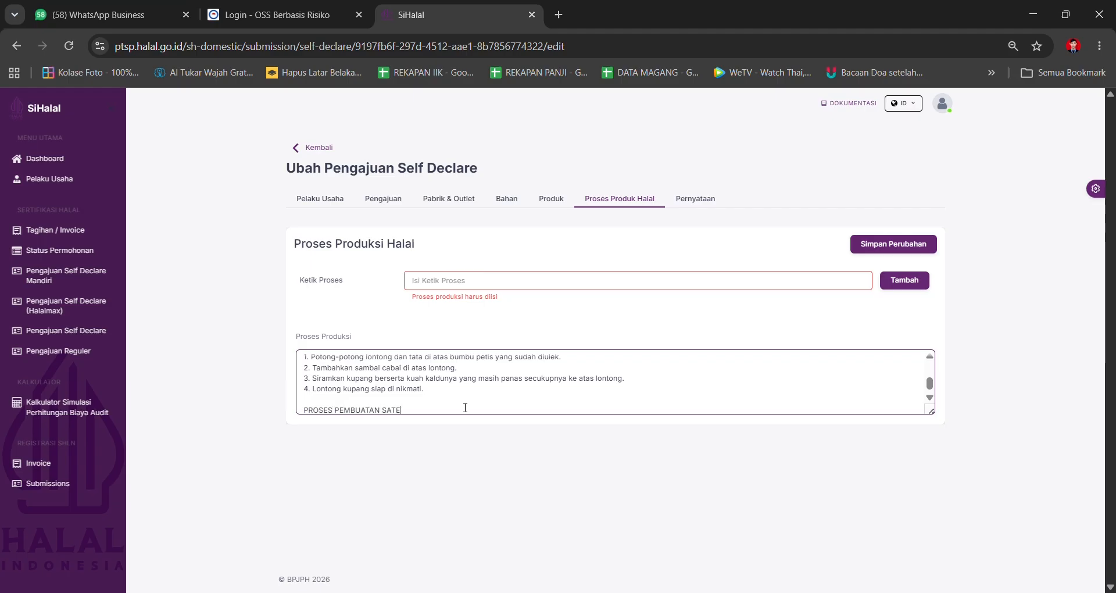
key("Return")
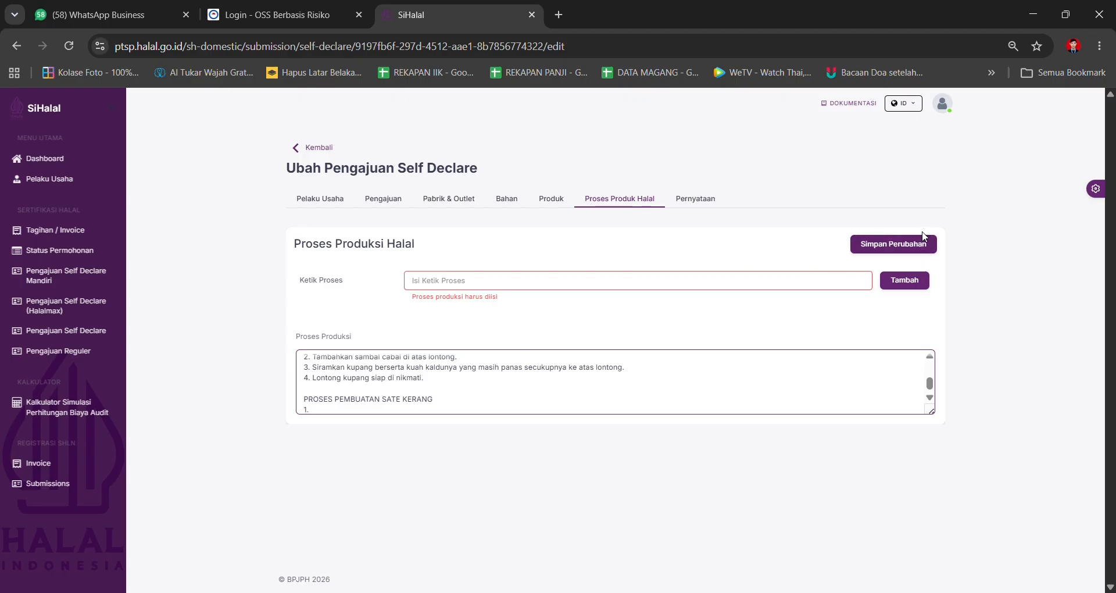
left_click(921, 245)
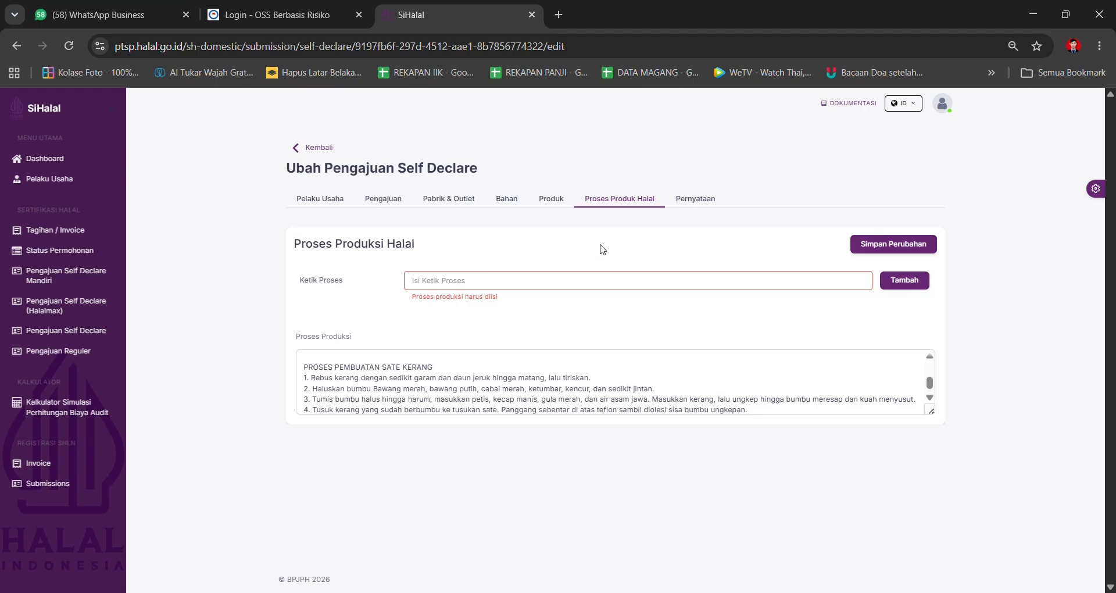
left_click(760, 401)
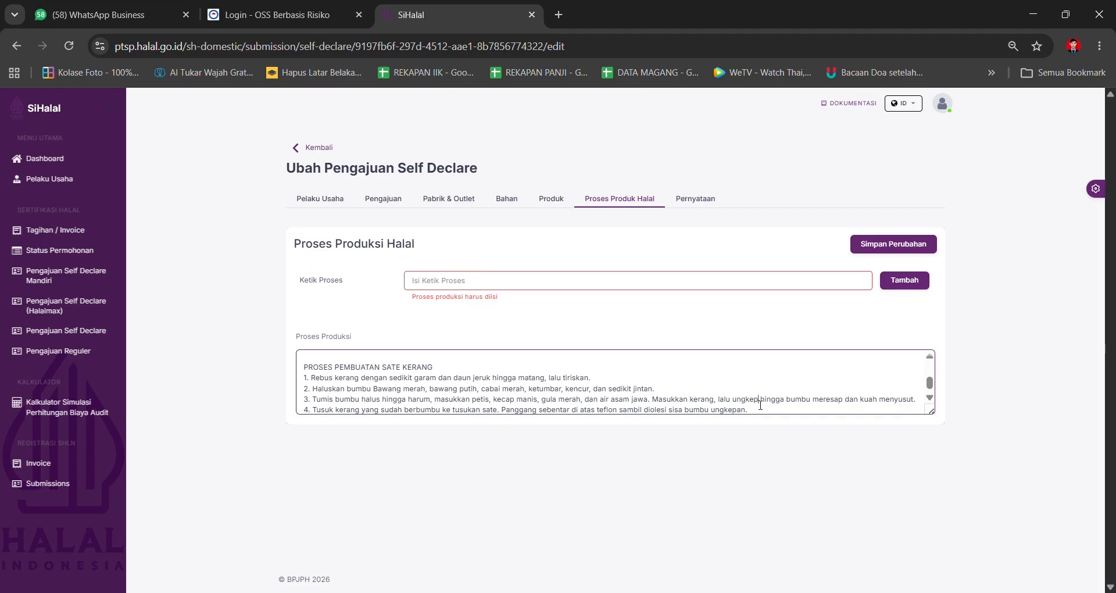
scroll(774, 394, "down", 1)
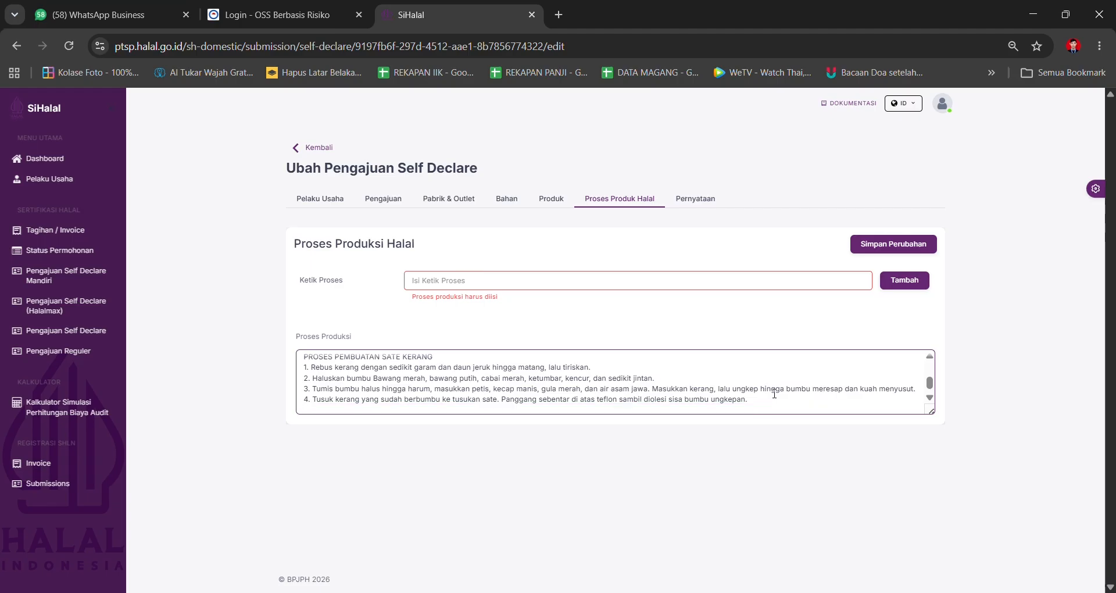
Save the Proses Produksi changes and copy the brand LONTONG KUPANG CAK SLAMET from the sate kerang entry in the product list.
scroll(774, 394, "down", 1)
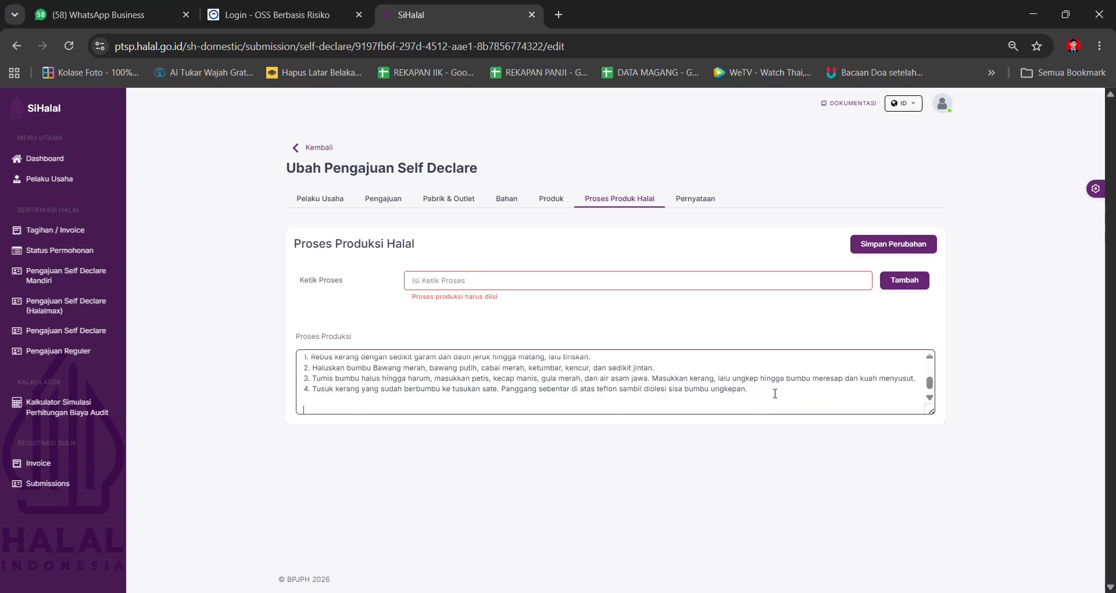
left_click(926, 250)
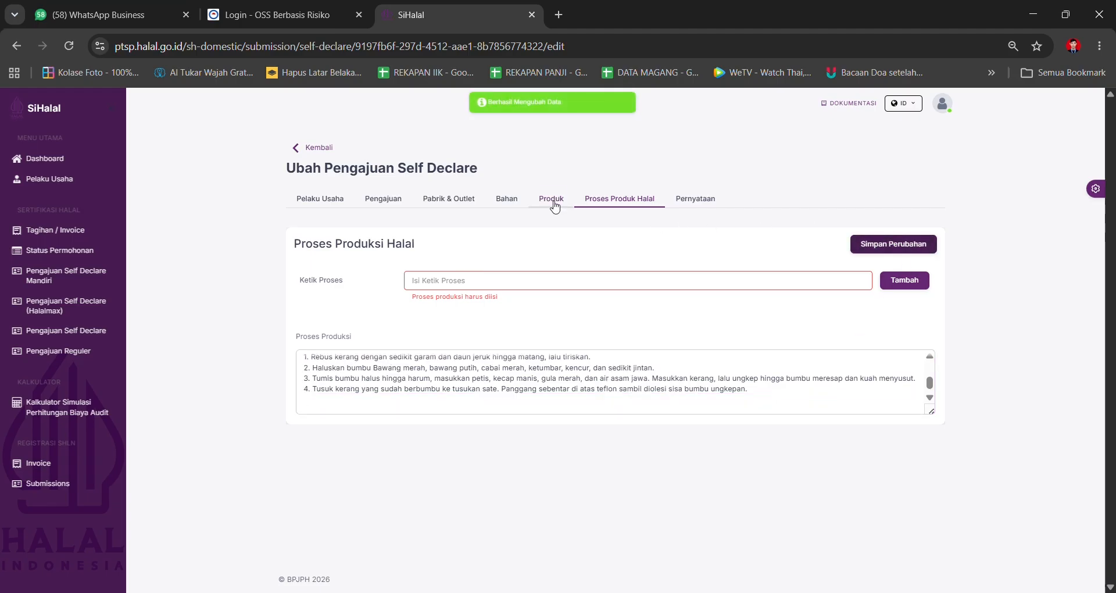
left_click(552, 203)
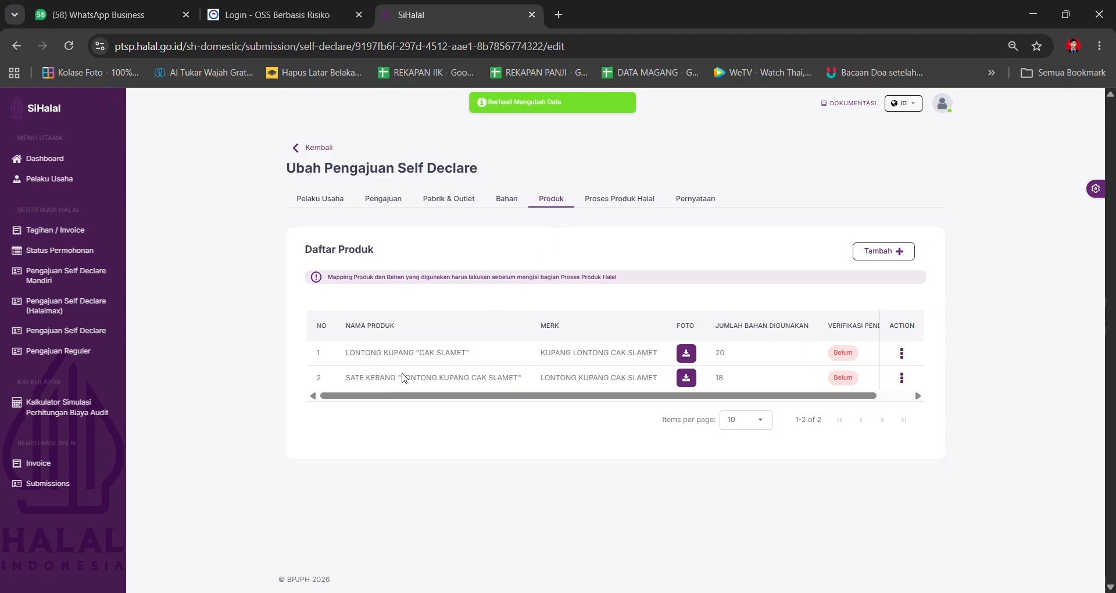
left_click_drag(547, 382, 661, 388)
key("ctrl+c")
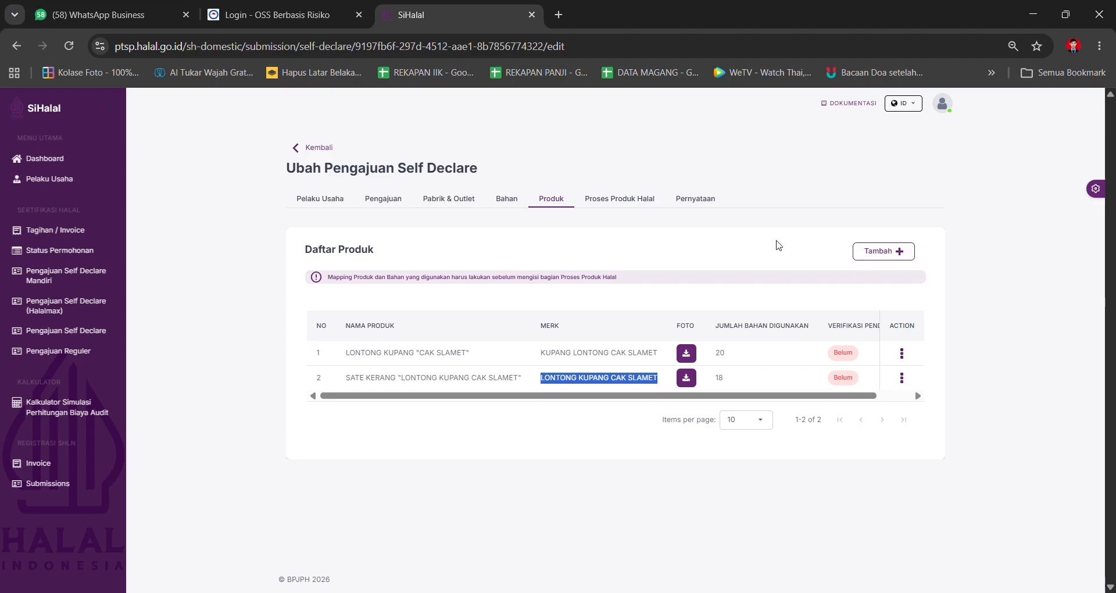
Start a new product with both Klasifikasi Produk and Rincian Produk set to "Penyediaan makanan dan minuman dengan pengolahan lainnya".
left_click(760, 233)
left_click(885, 255)
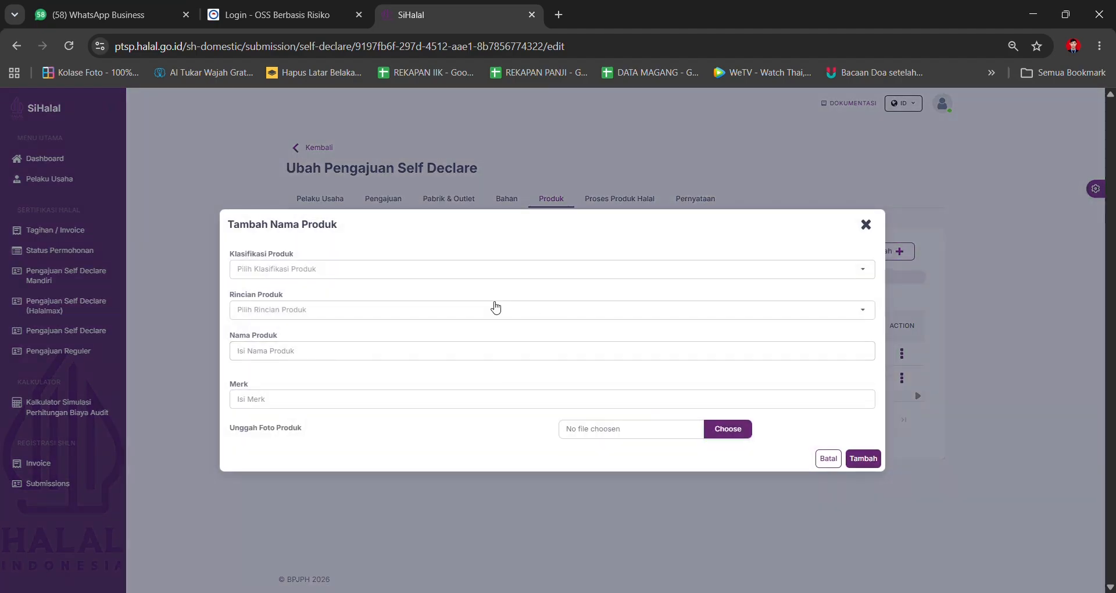
left_click(438, 267)
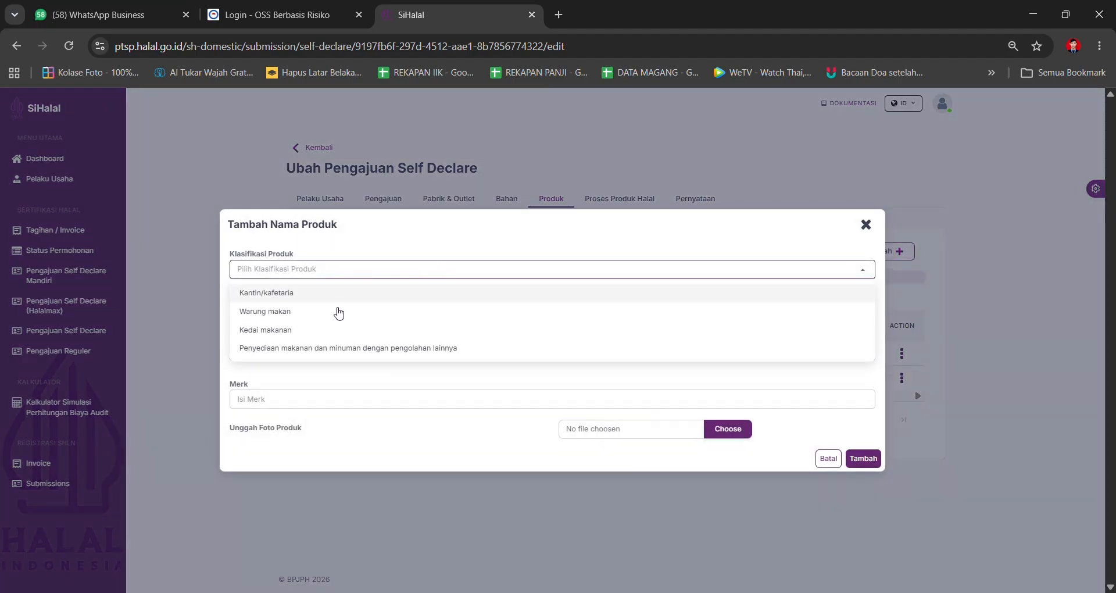
left_click(315, 348)
left_click(309, 309)
left_click(303, 340)
left_click(297, 350)
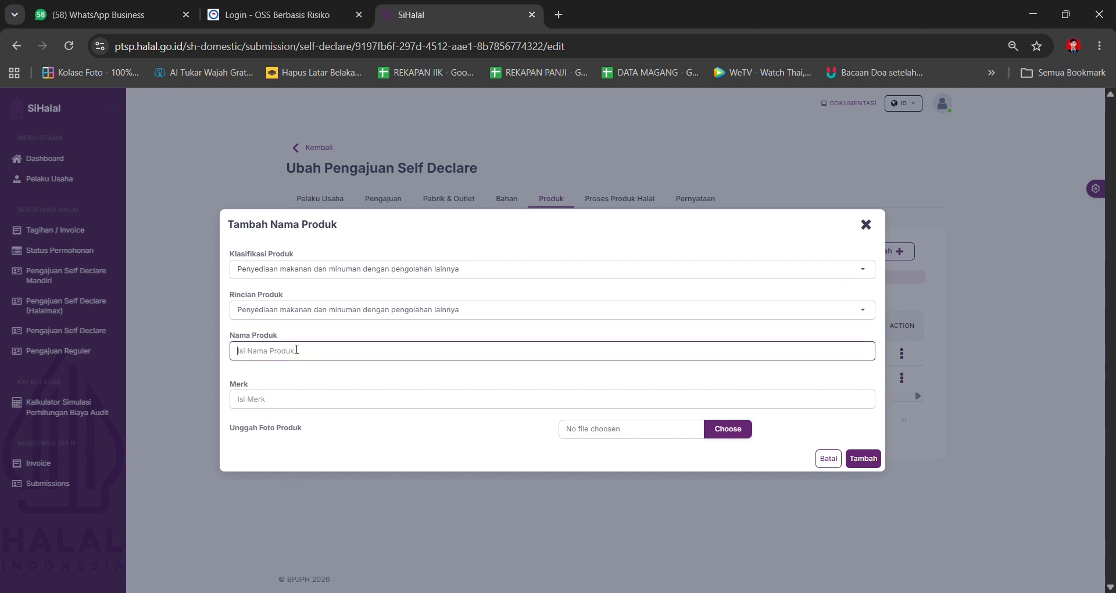
Check the product details in the WhatsApp chat and name the new product ES DEGAN "LONTONG KUPANG CAK SLAMET".
left_click(109, 23)
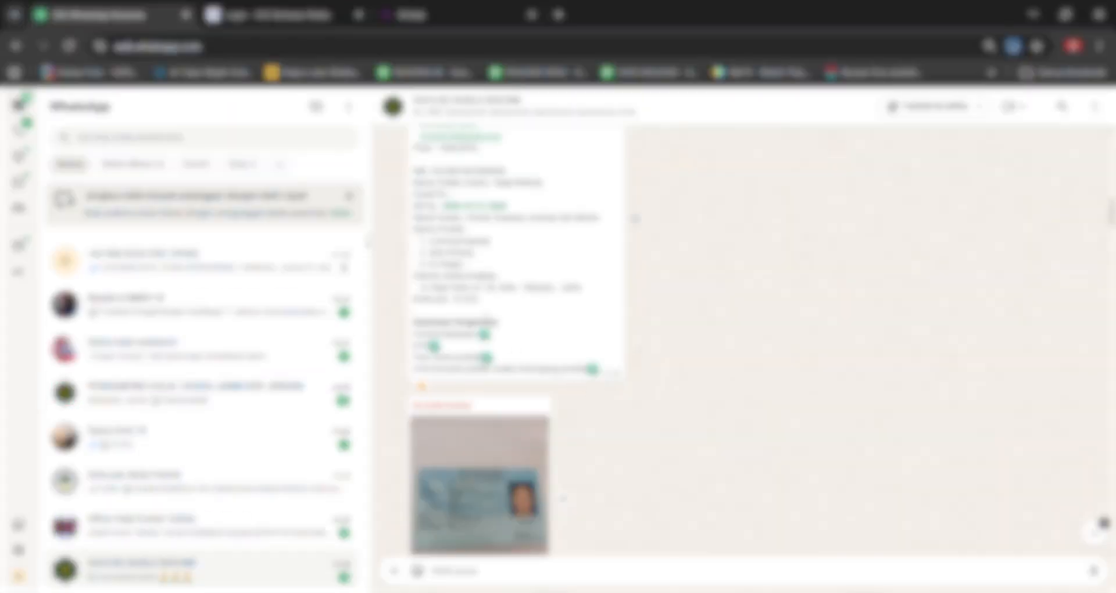
left_click(410, 15)
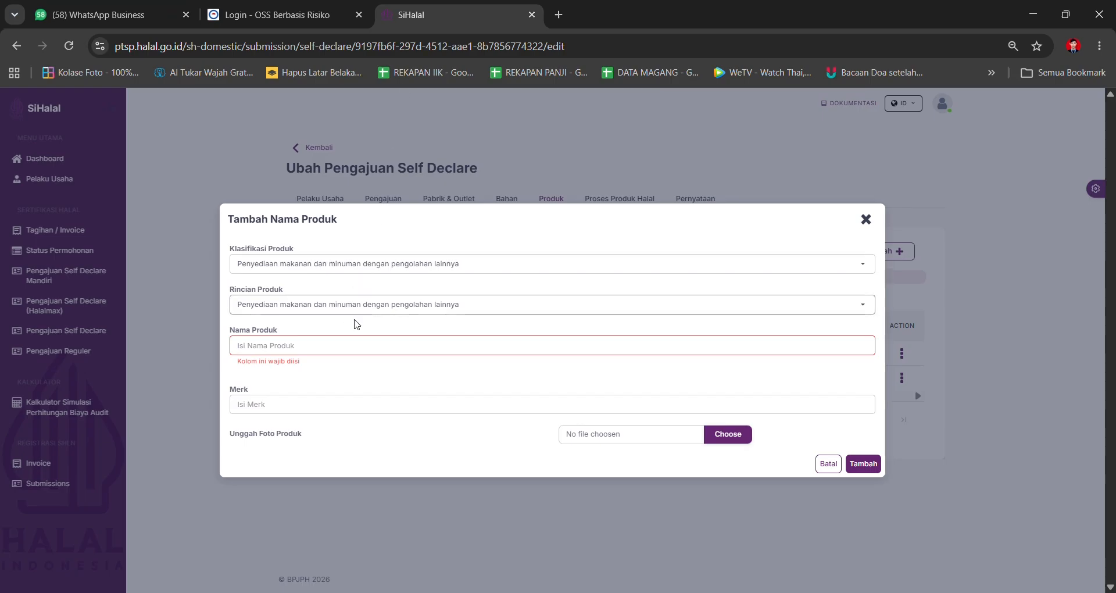
left_click(354, 342)
type("ES DEGAN")
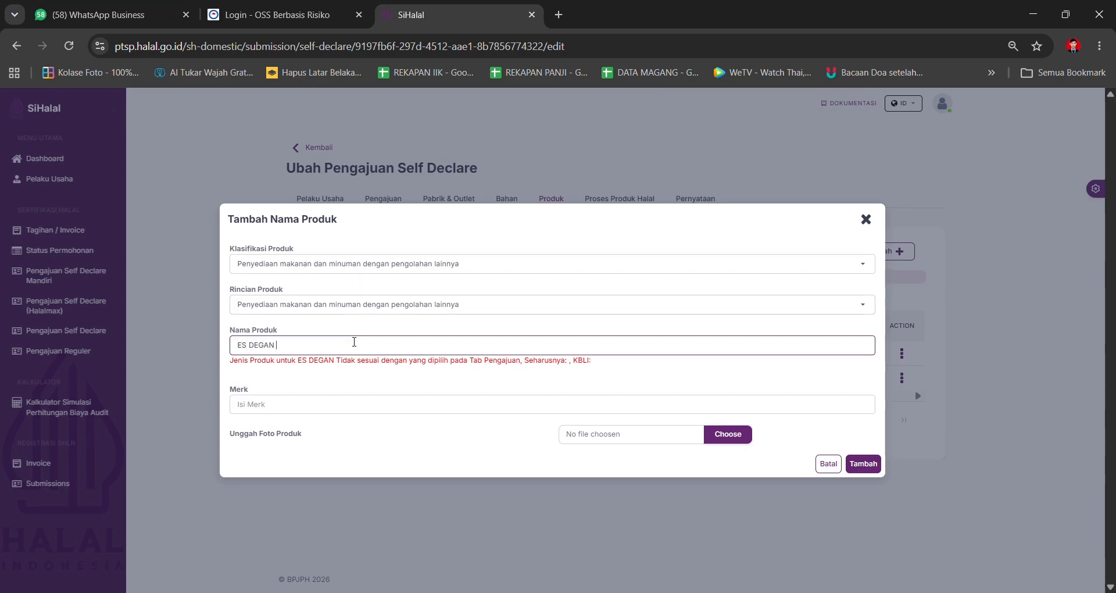
type(" \"")
type("LONTONG KUPANG CAK SLAMET\"")
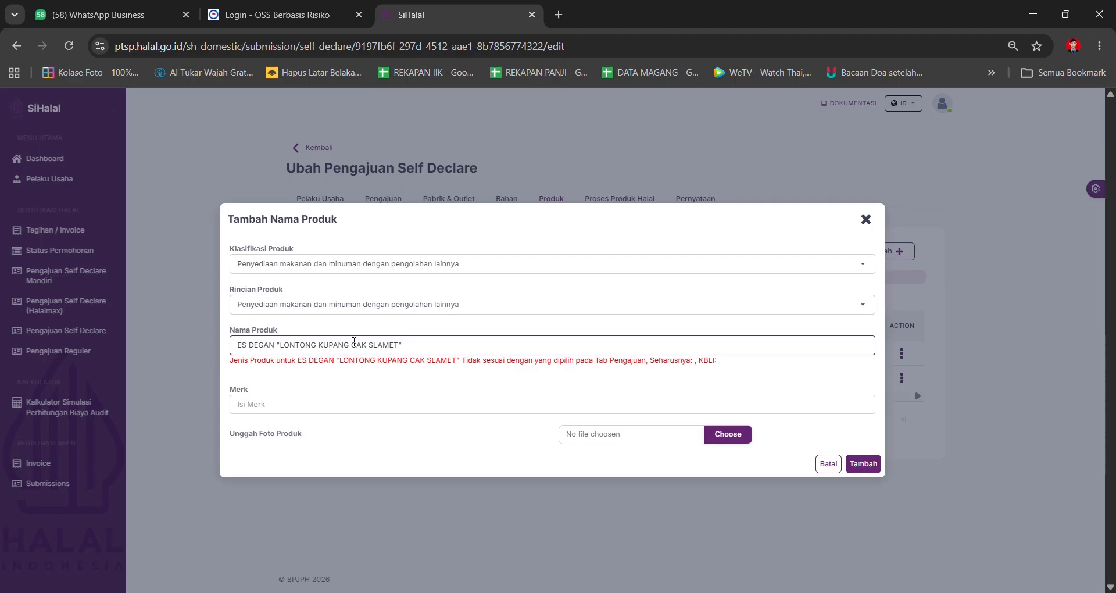
Set the brand to LONTONG KUPANG CAK SLAMET, attach the photo WhatsApp Image 2026-07-31 at 11.07.45.jpeg and add the es degan product.
left_click(343, 403)
key("ctrl+v")
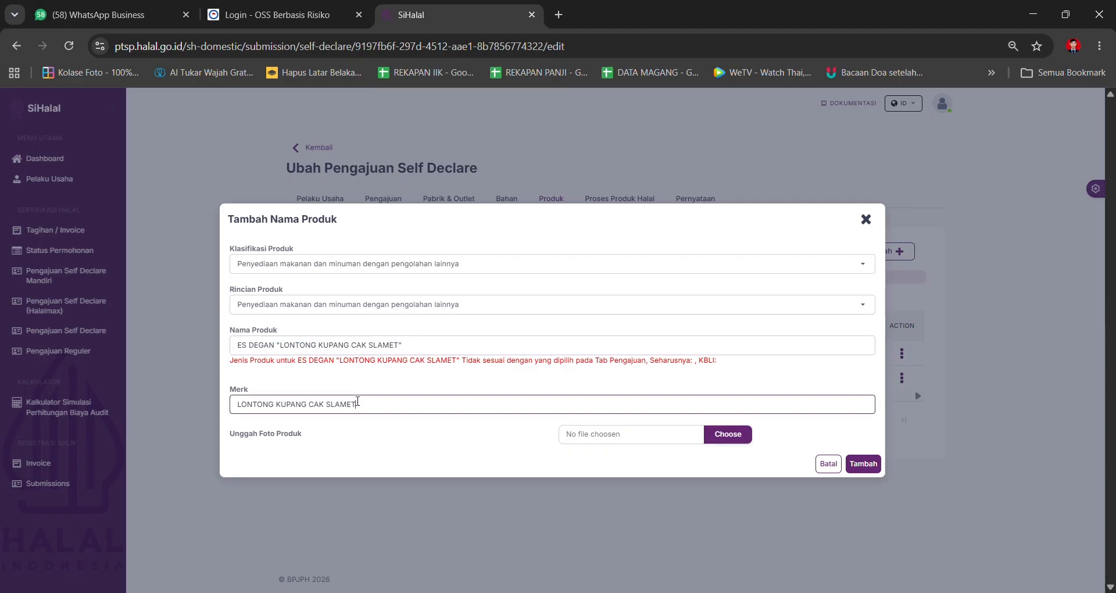
left_click(632, 434)
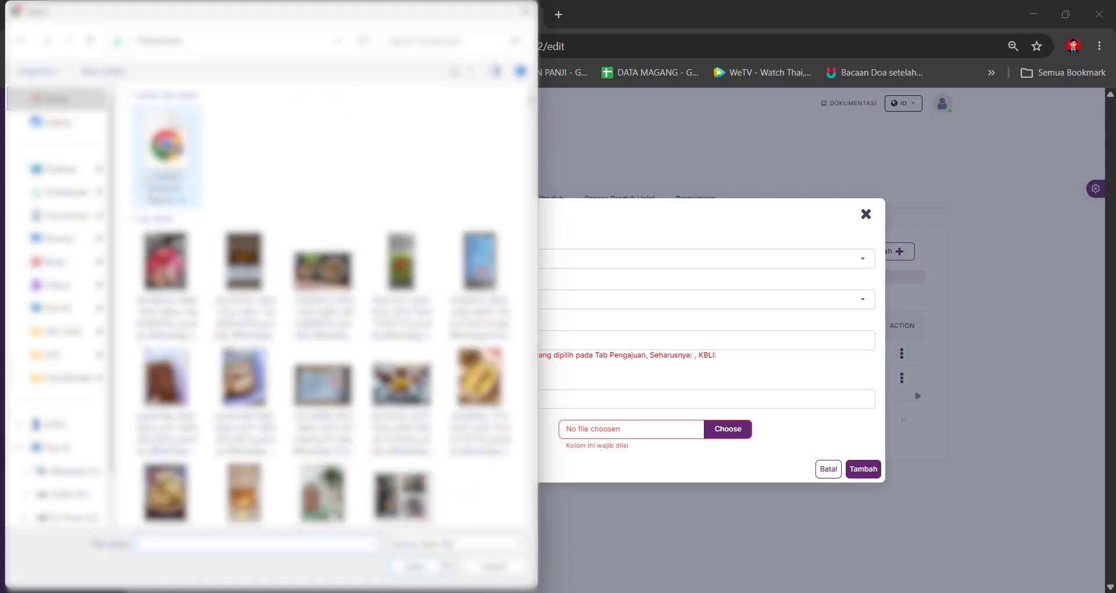
left_click(168, 164)
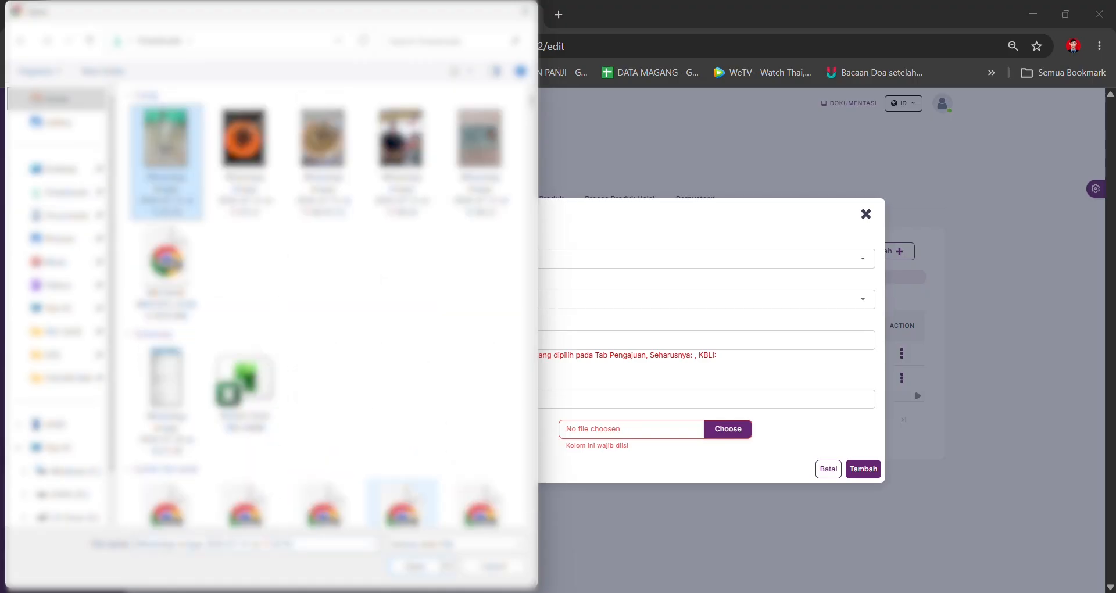
left_click(415, 566)
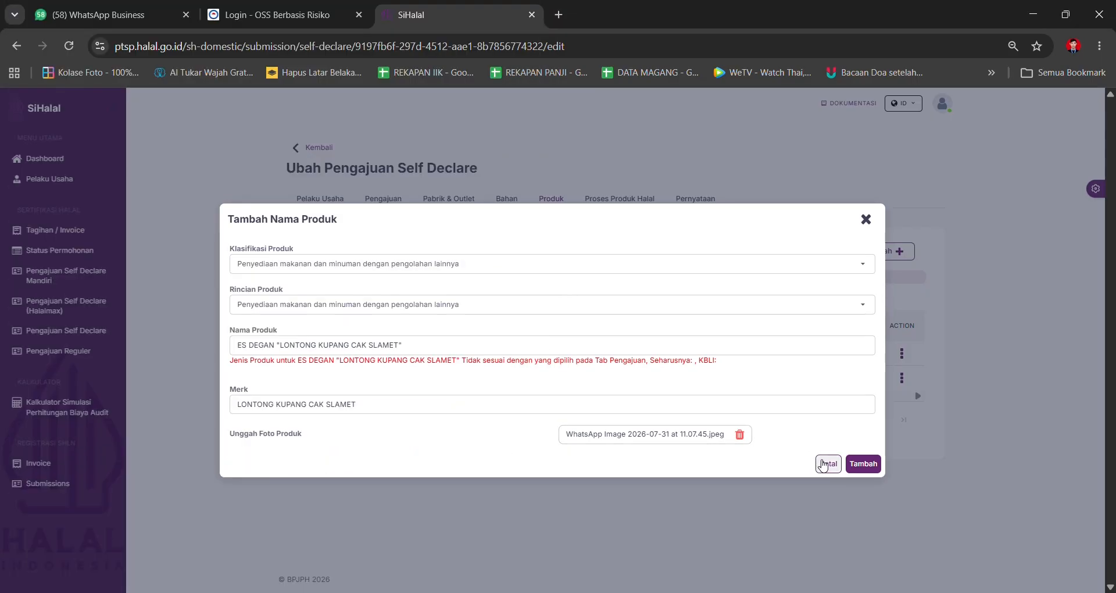
left_click(863, 468)
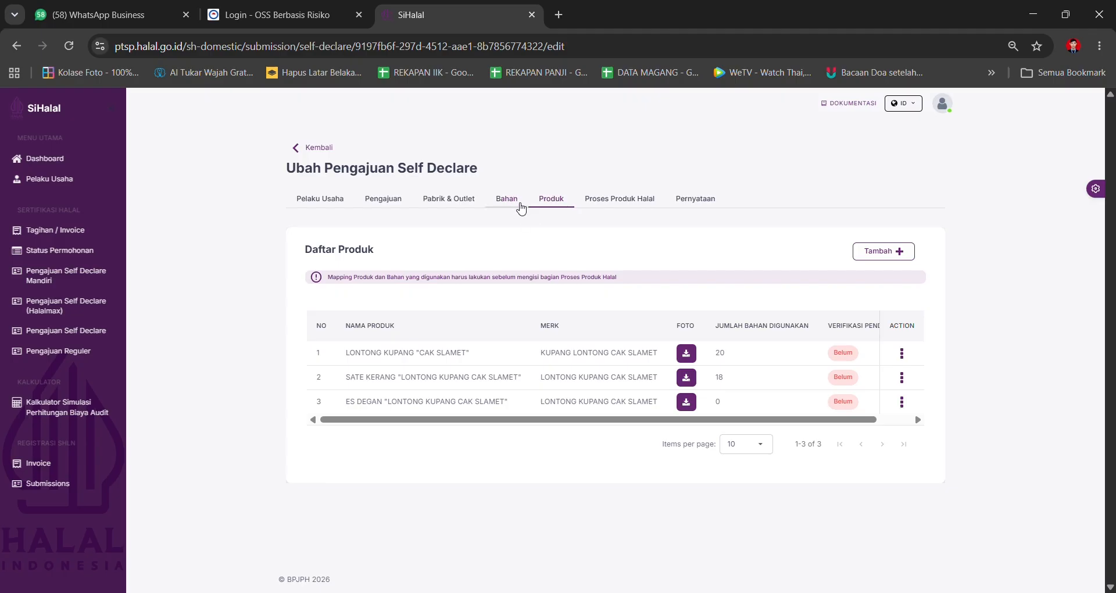
Append a PROSES PEMBUATAN ES DEGAN section with numbered steps to the Proses Produksi text, below the sate kerang process.
left_click(520, 204)
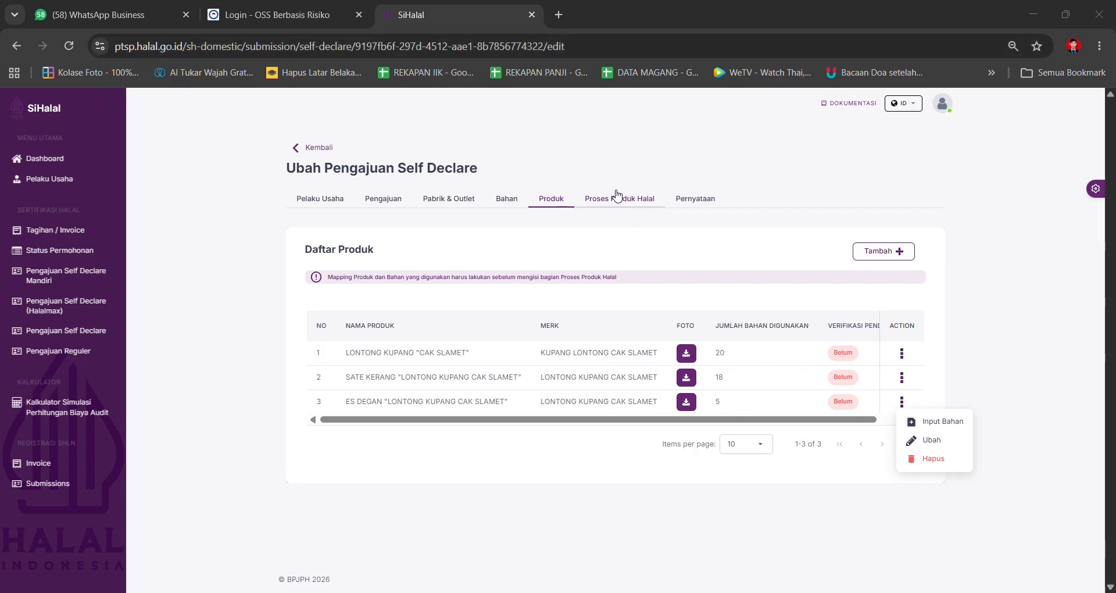
left_click(617, 196)
left_click(404, 400)
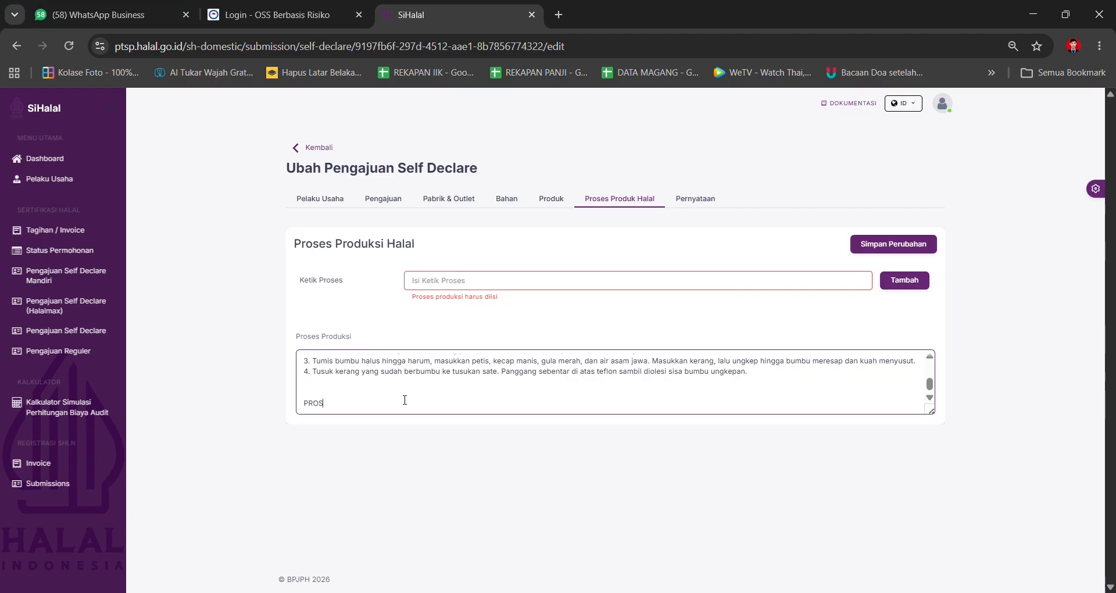
type("PROSES PEMBUATAN ES DEGAN")
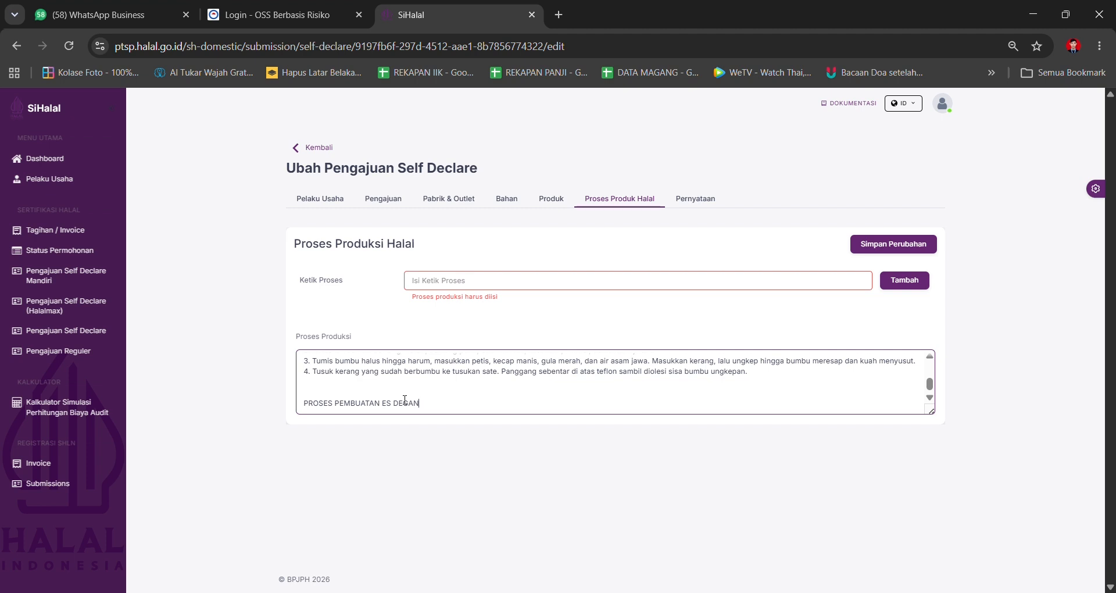
key("Return")
type("1")
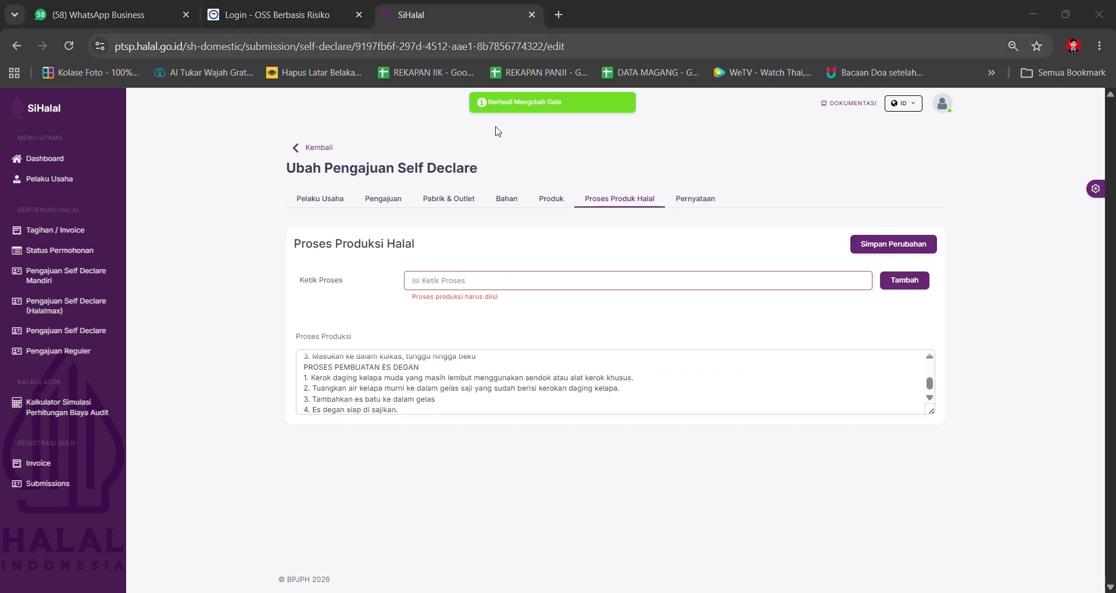
Review the whole Proses Produksi text, save the changes and return to the submission's detail page.
scroll(528, 371, "up", 1)
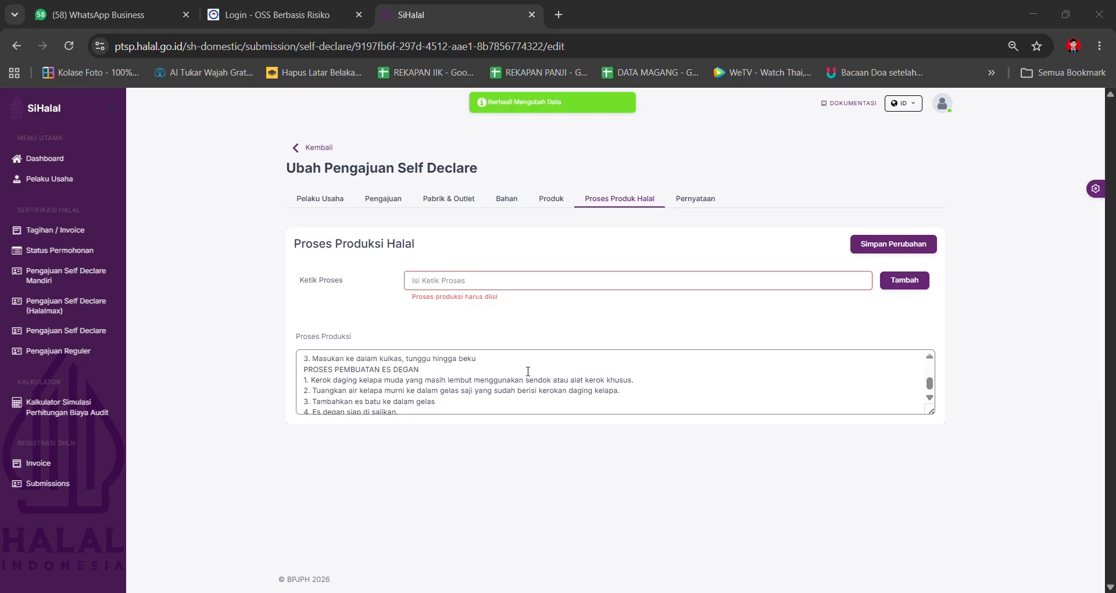
scroll(528, 371, "up", 5)
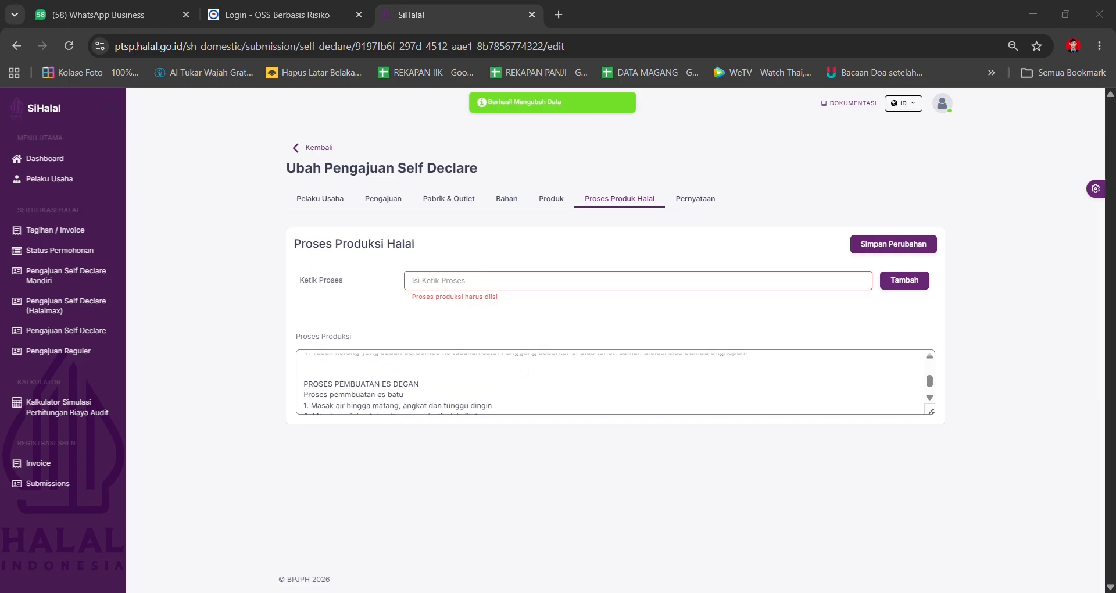
scroll(528, 372, "up", 5)
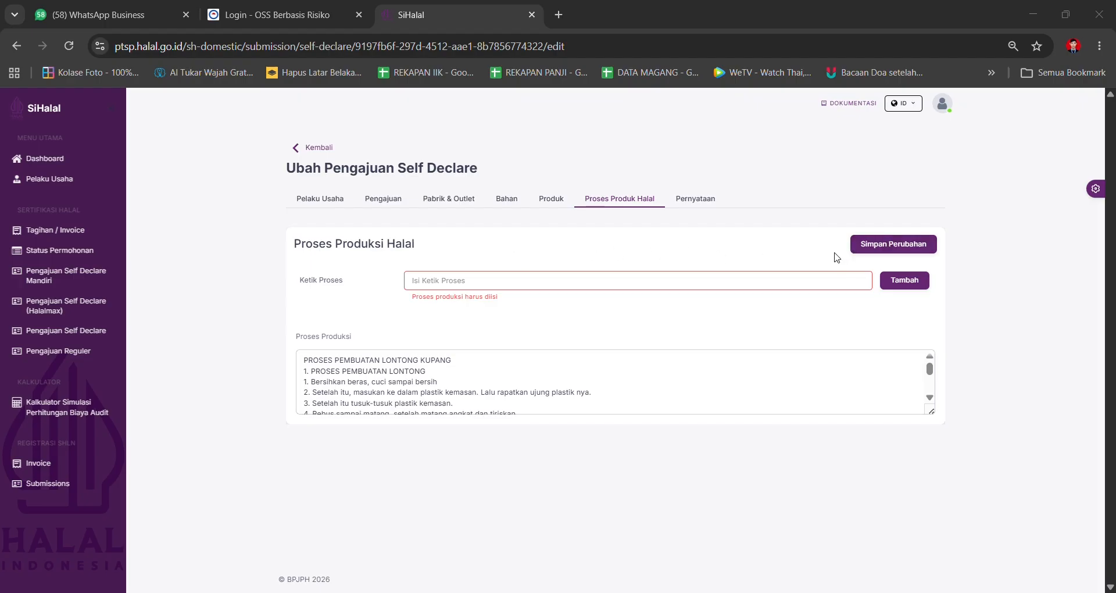
left_click(890, 247)
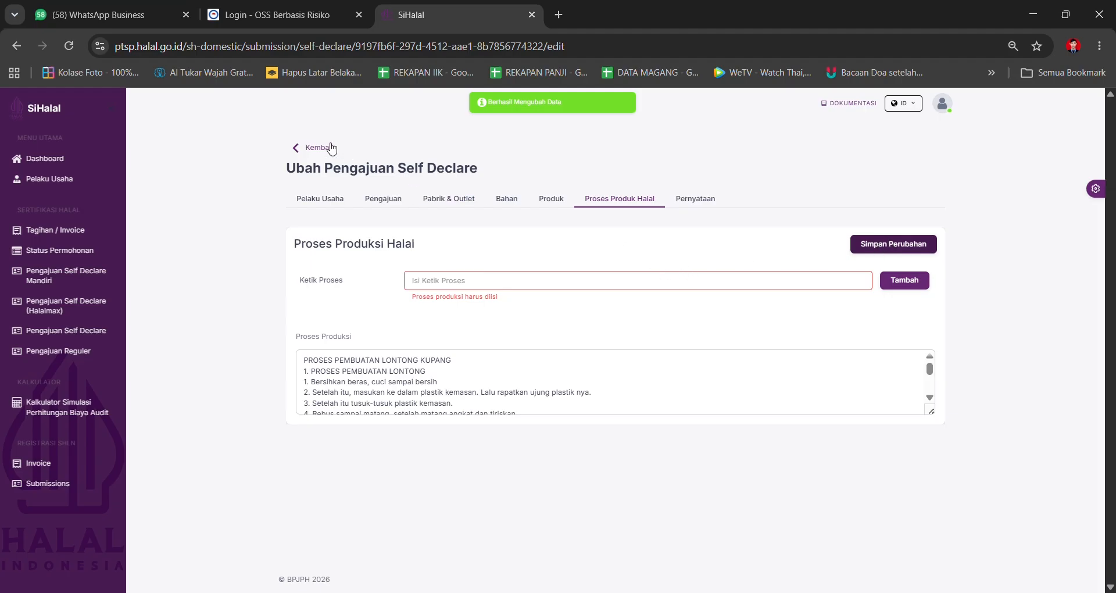
left_click(332, 149)
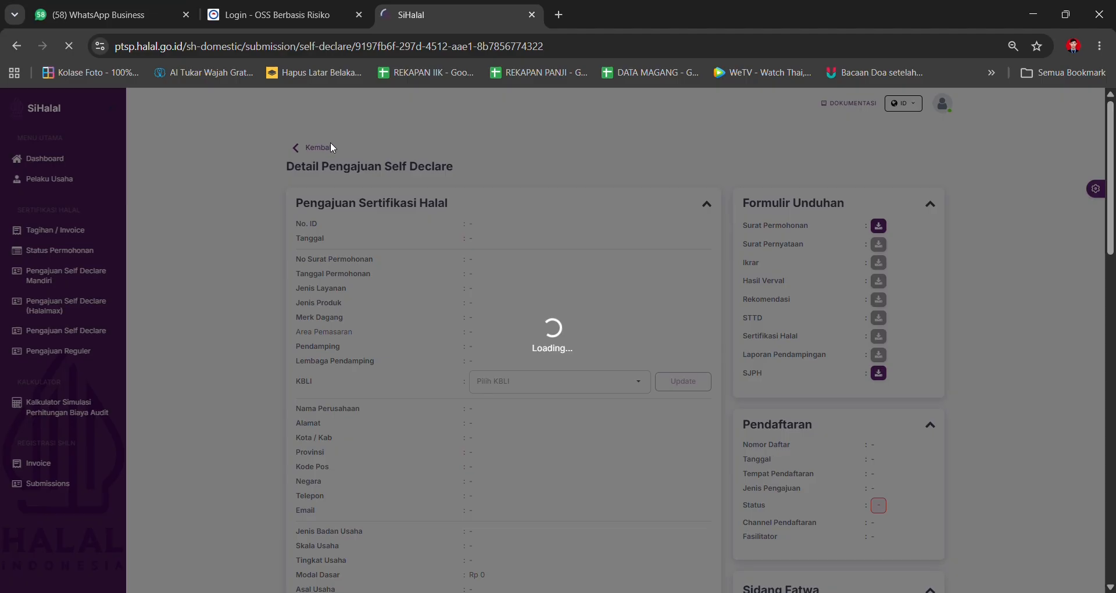
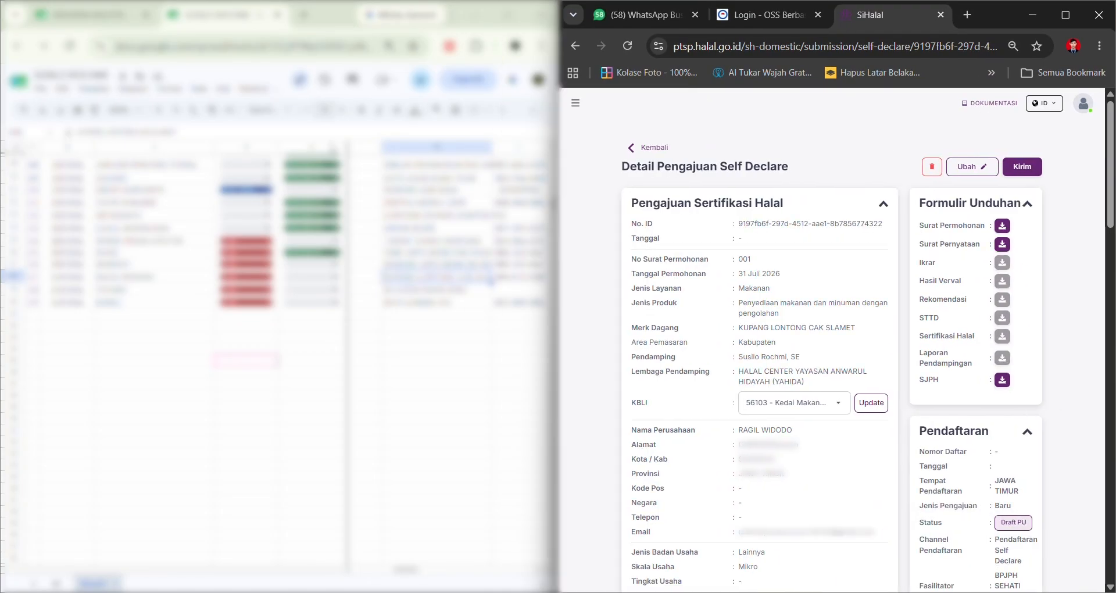
In the other browser window, open the SiHalal login page in a new tab and enter the account username from the spreadsheet.
left_click(305, 14)
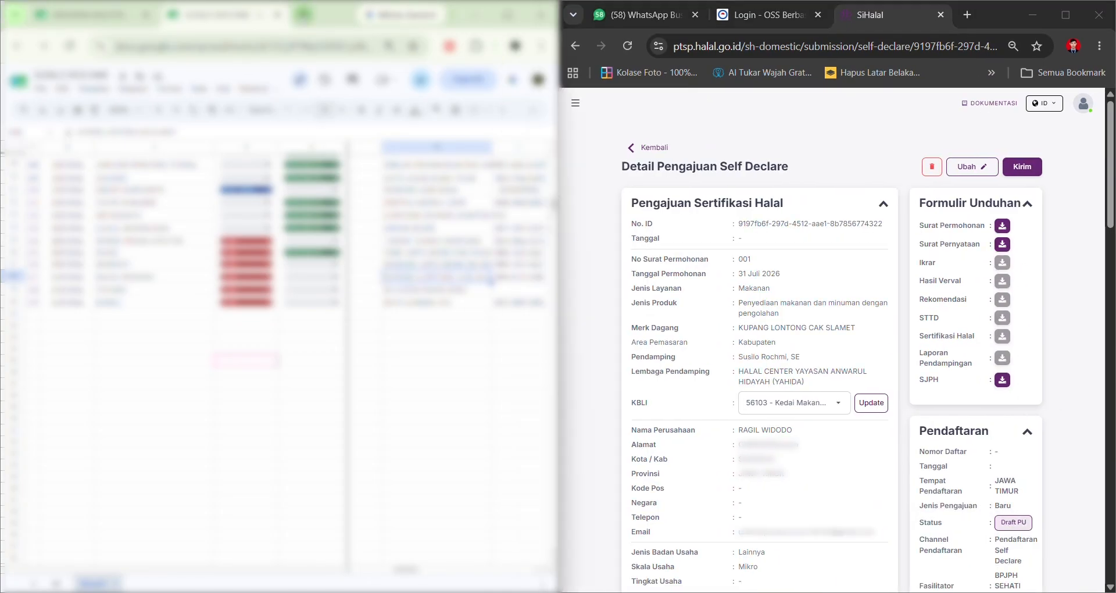
key("Return")
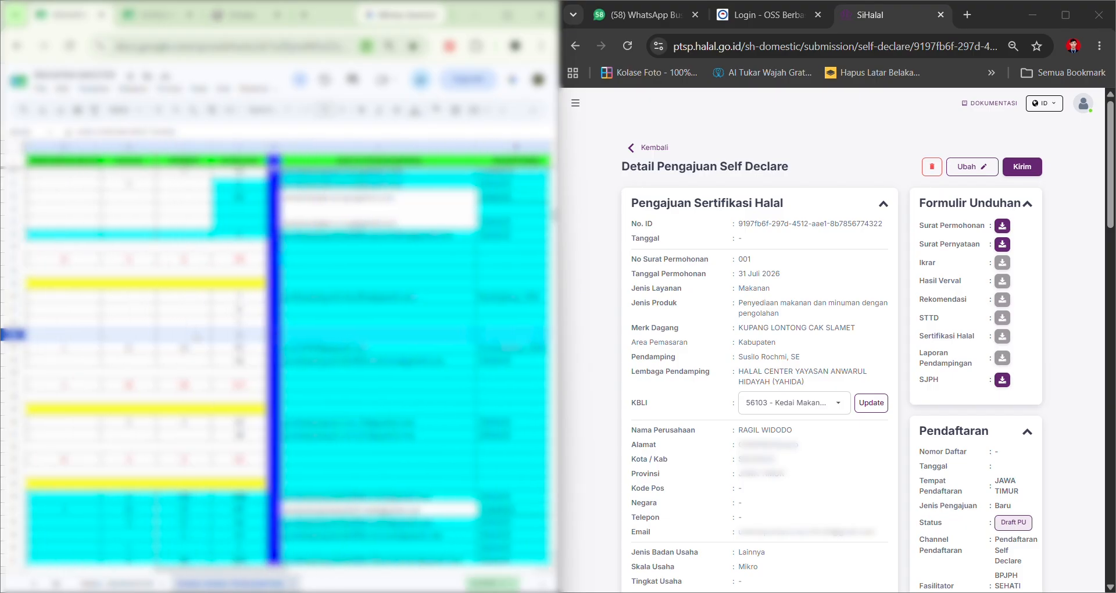
left_click(295, 348)
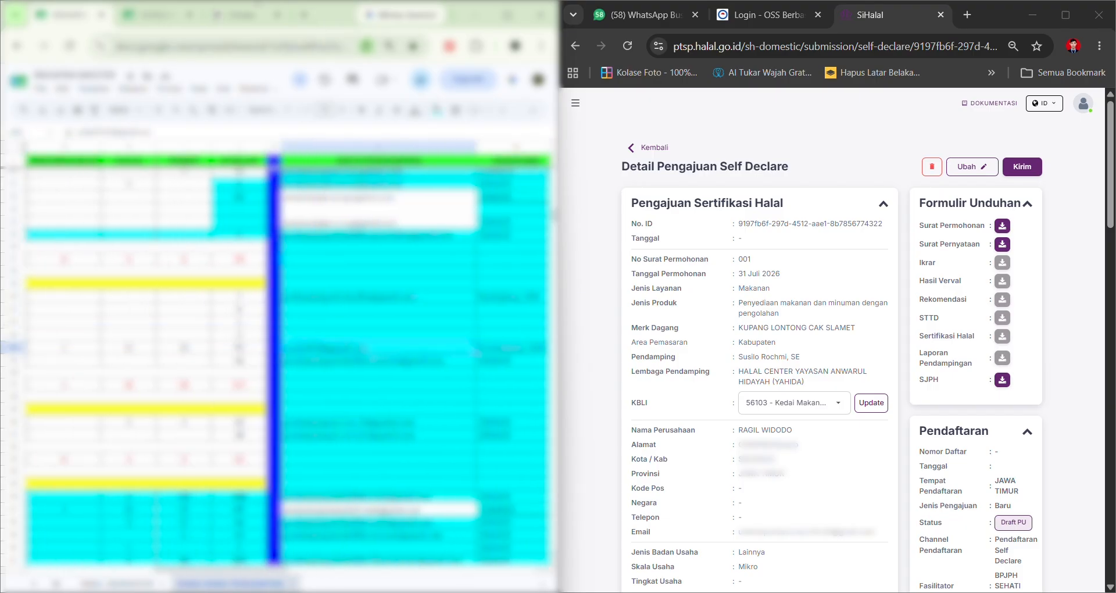
left_click(242, 15)
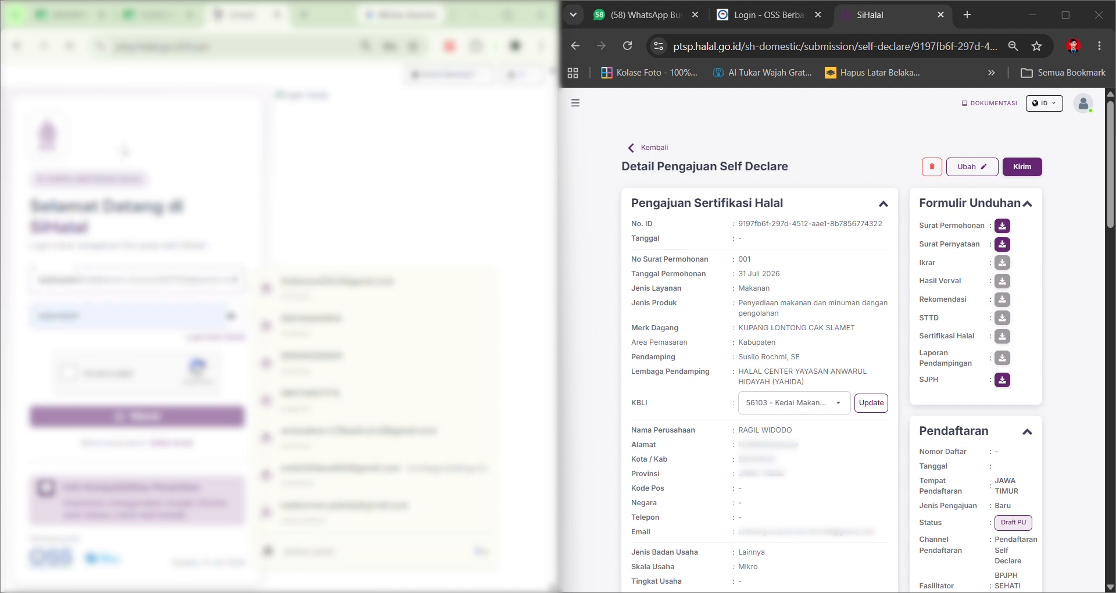
left_click(70, 46)
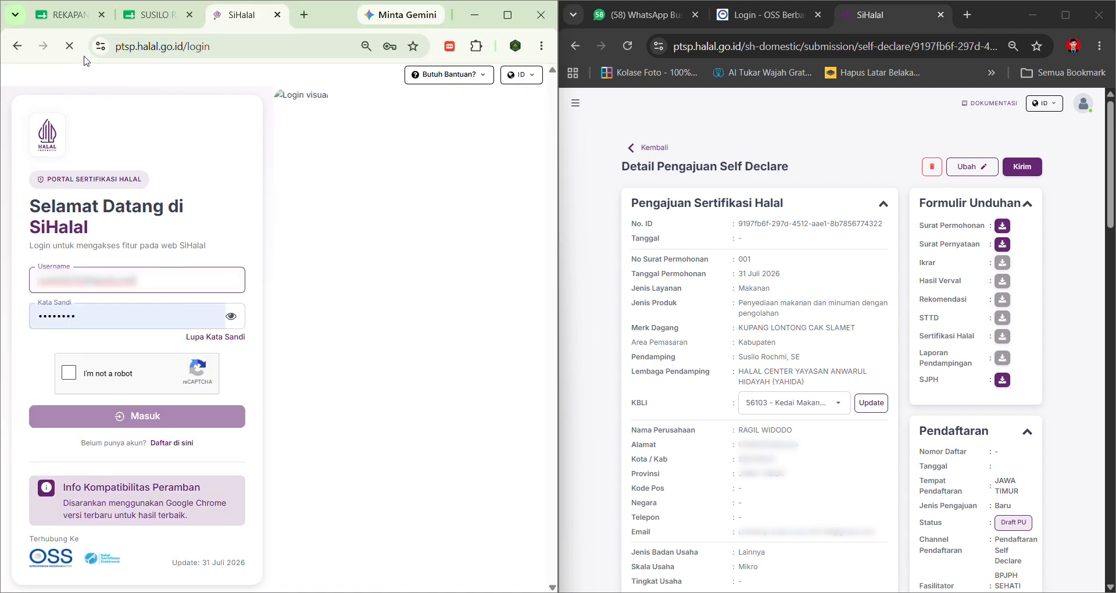
Enter the account password from the spreadsheet in Kata Sandi, complete the reCAPTCHA check and sign in to SiHalal.
left_click(65, 14)
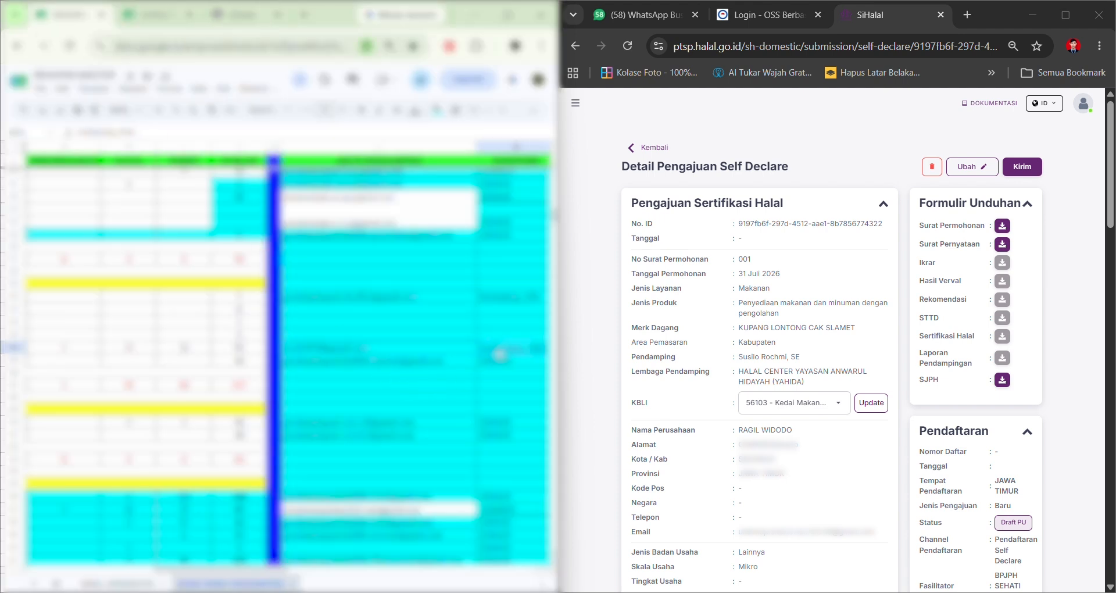
left_click(242, 14)
left_click(157, 322)
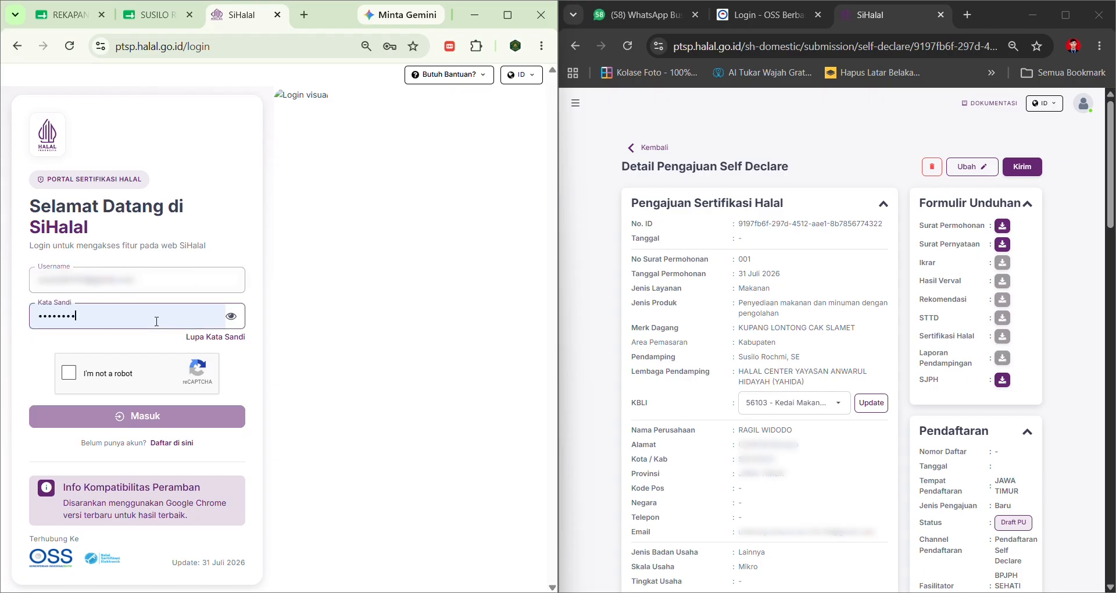
key("ctrl+v")
left_click(122, 379)
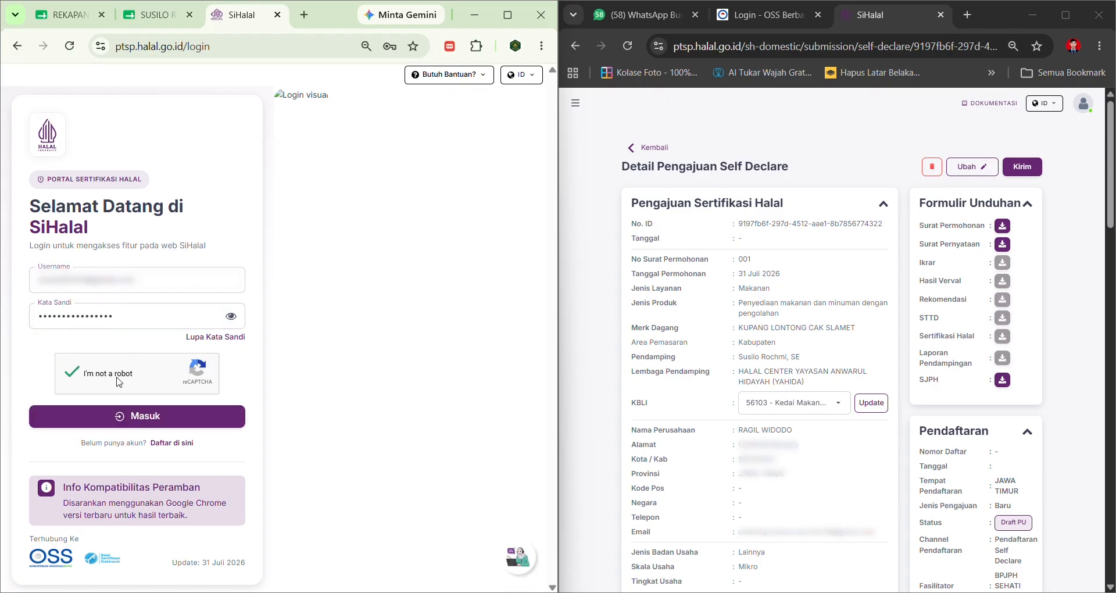
left_click(116, 418)
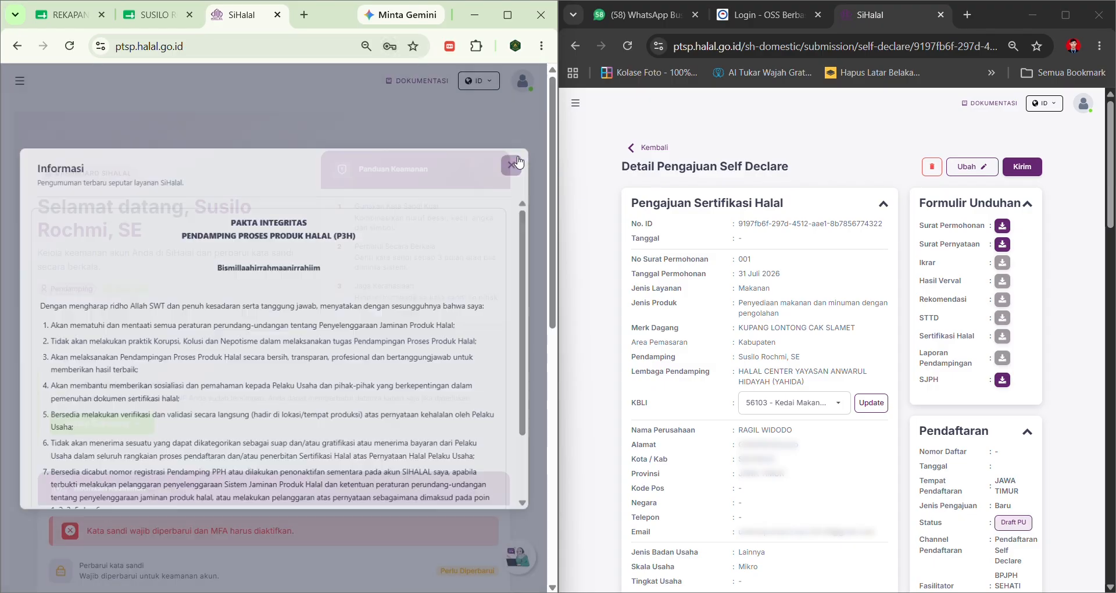
Dismiss the Informasi notice and open the KUPANG LONTONG CAK SLAMET submission from Cek Data Pengajuan PU.
left_click(512, 165)
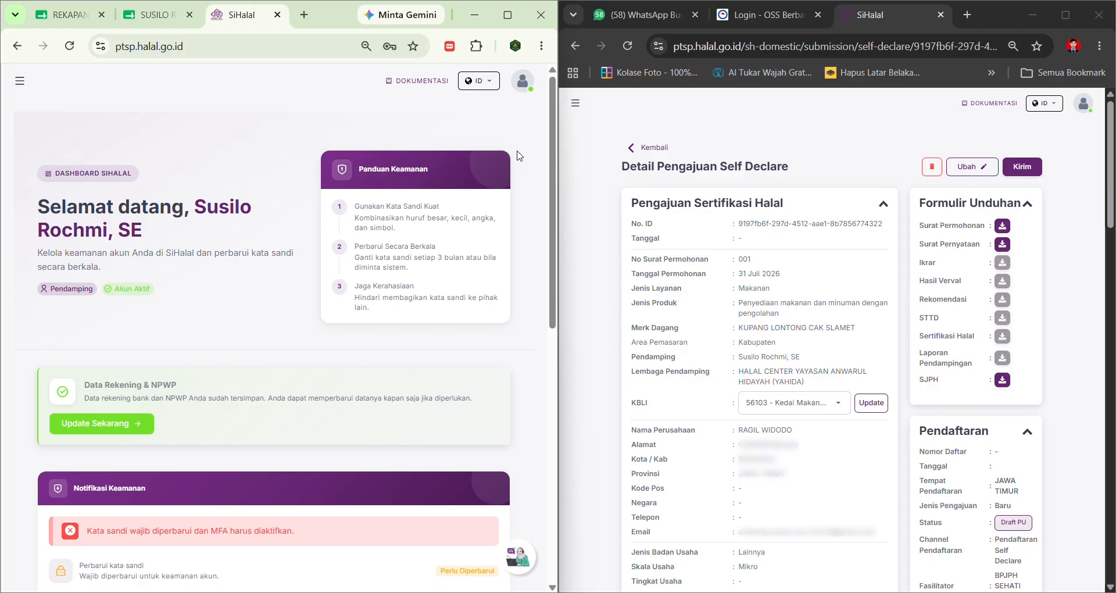
left_click(22, 85)
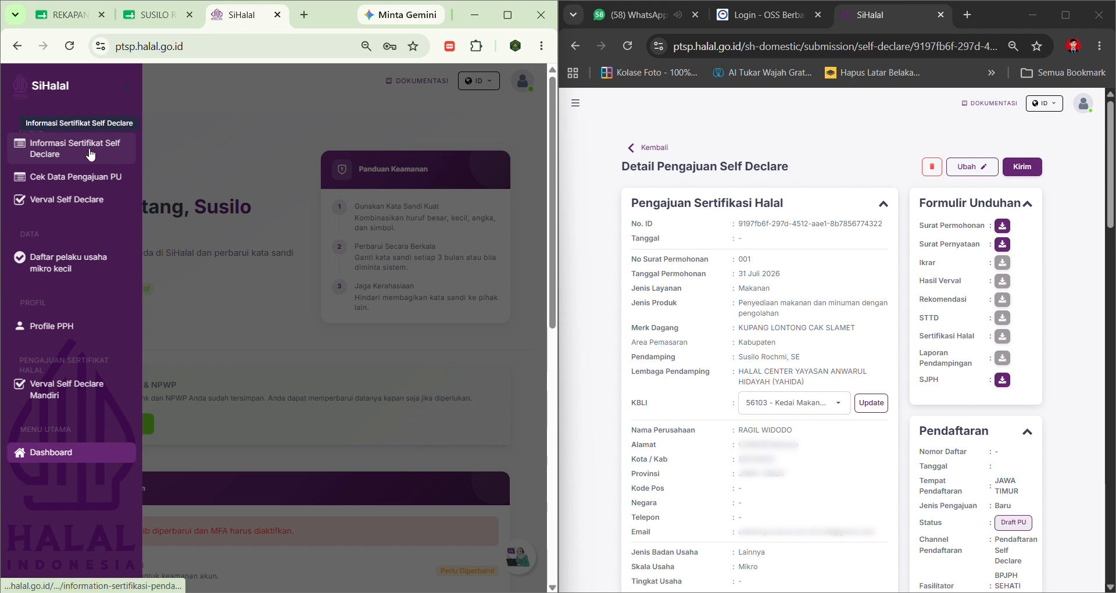
left_click(97, 192)
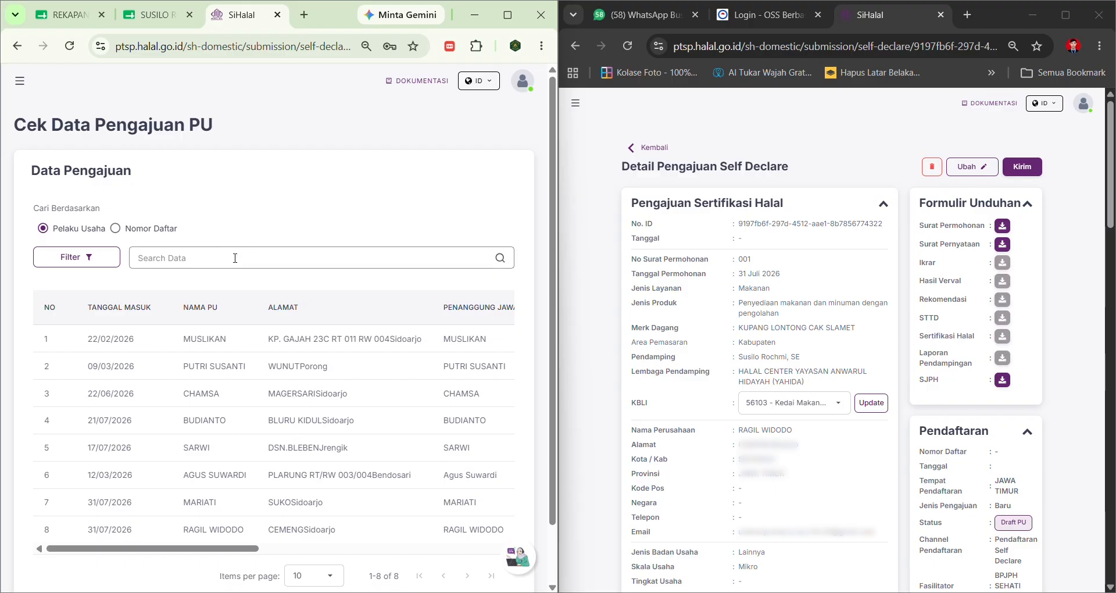
scroll(226, 293, "down", 2)
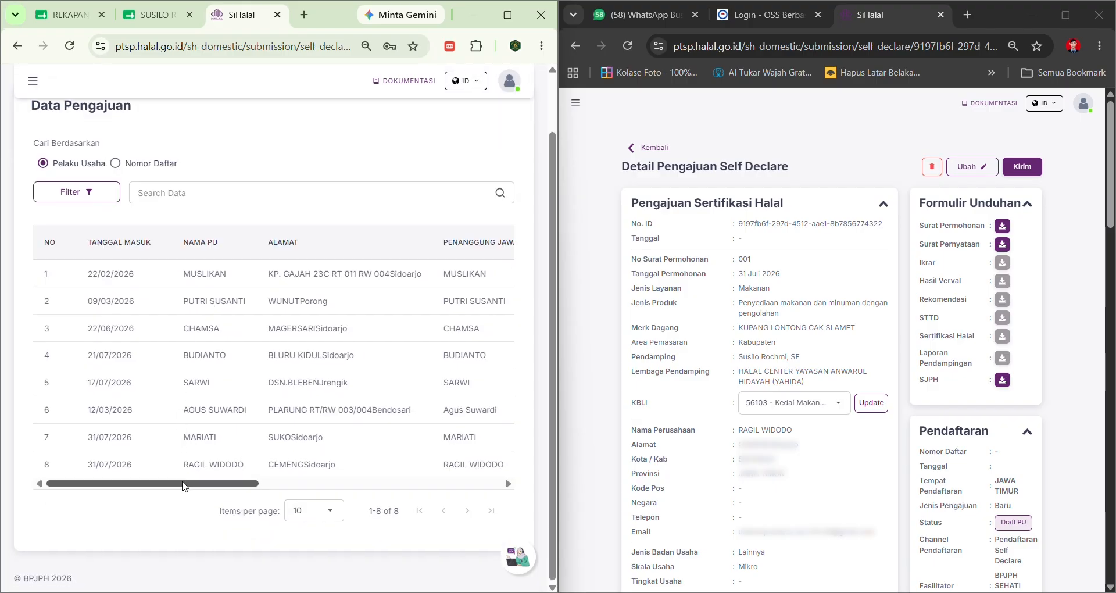
left_click_drag(182, 483, 442, 484)
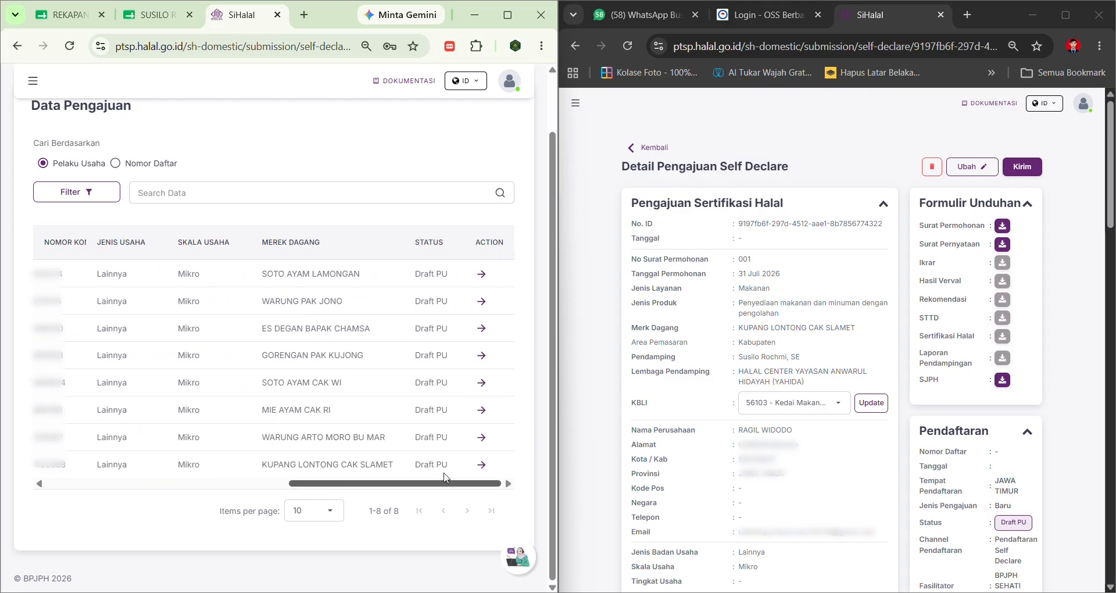
left_click(480, 465)
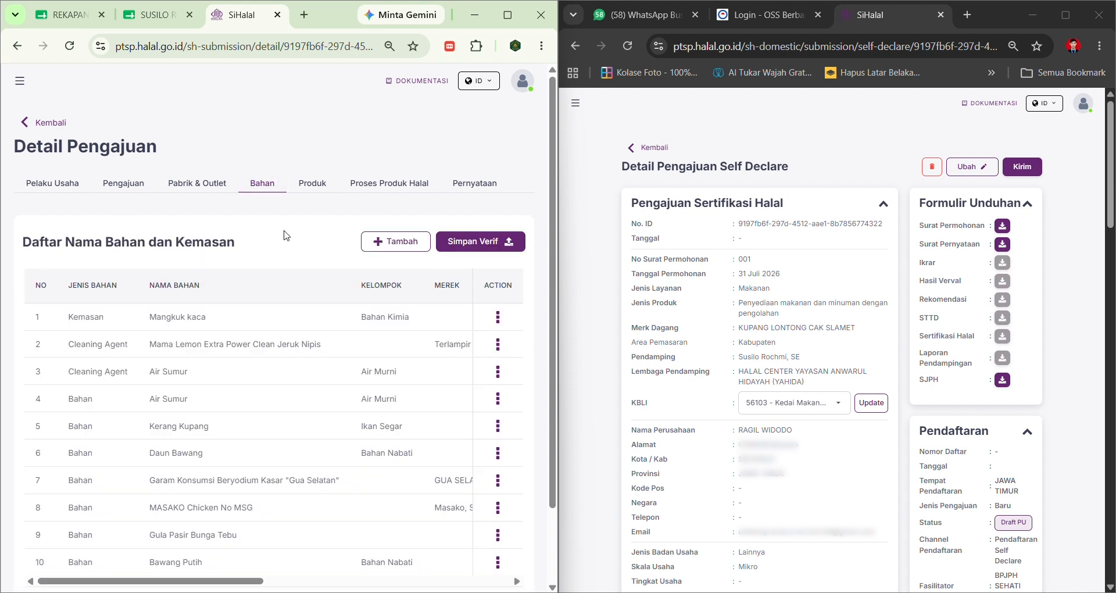
Set the submission's Bahan list of materials and packaging to show All items per page.
scroll(285, 244, "down", 2)
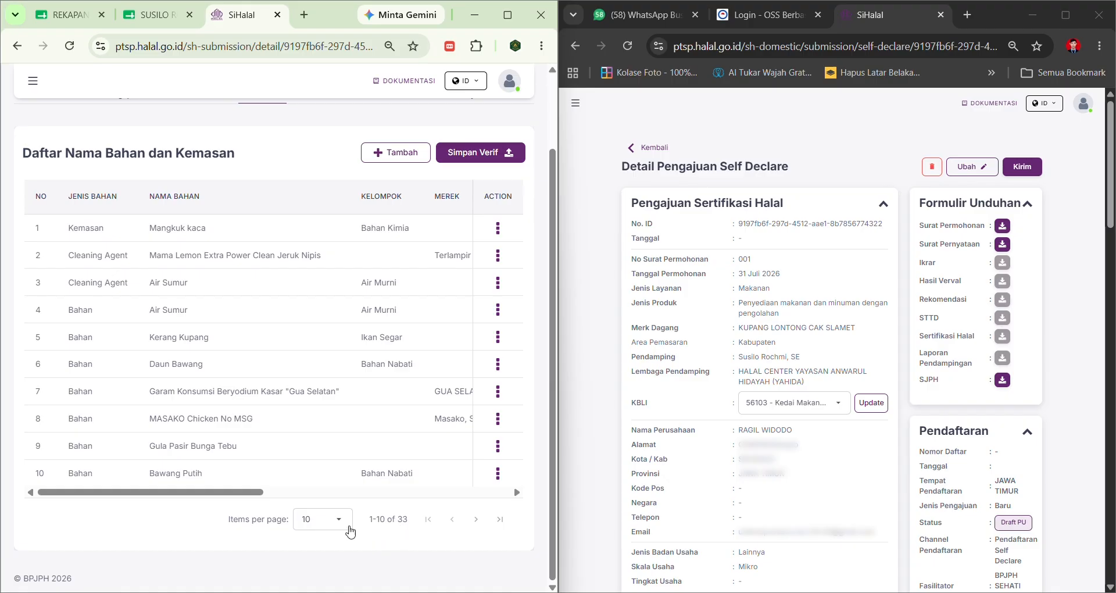
left_click(332, 522)
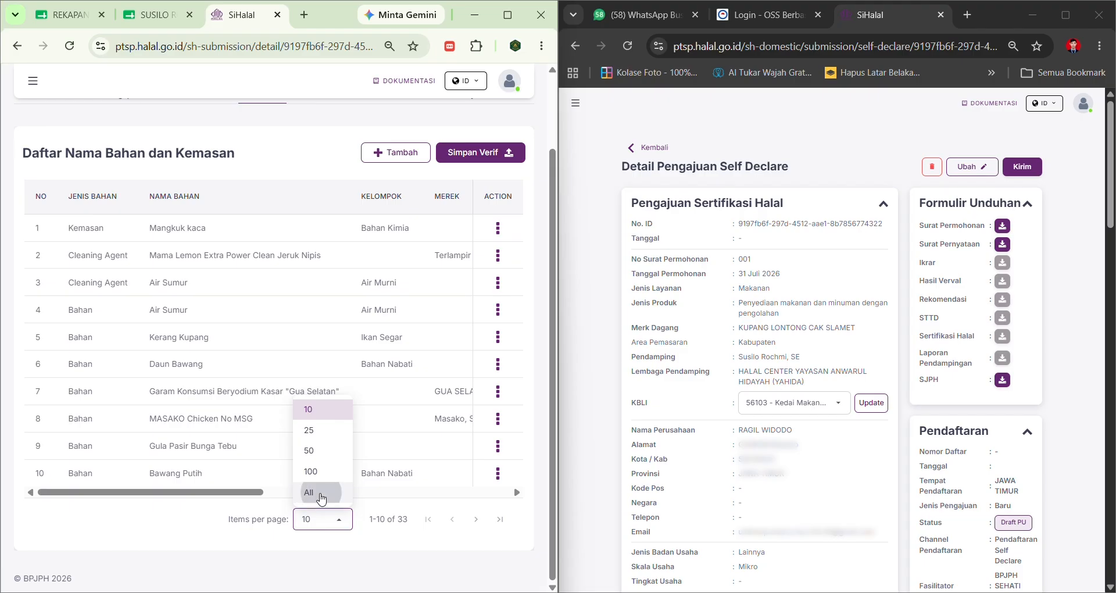
left_click(322, 494)
scroll(339, 451, "down", 1)
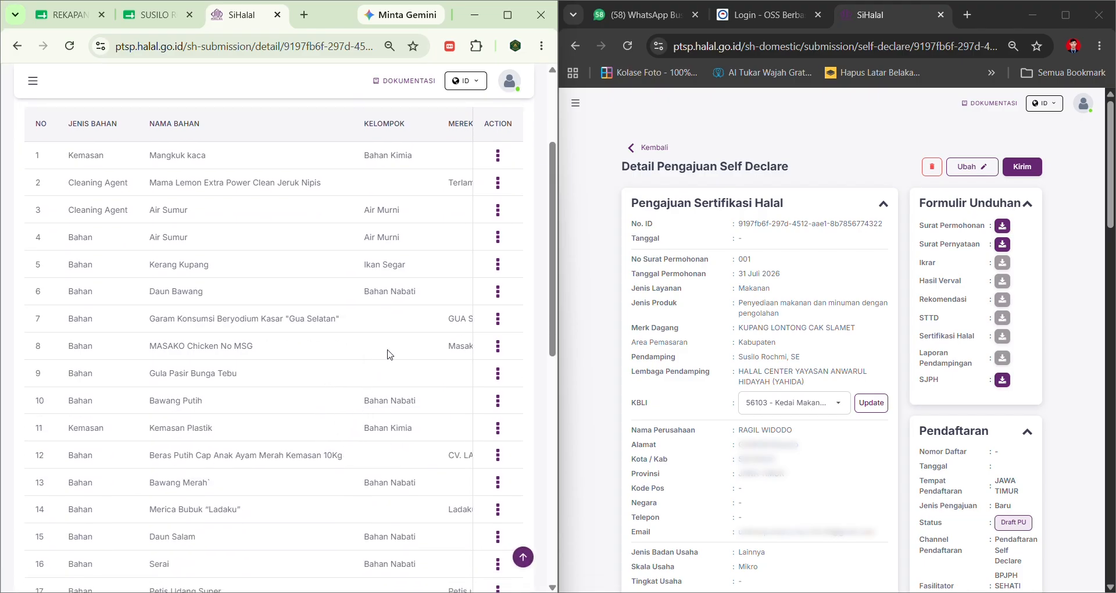
Mark every material and packaging row in the Bahan list as Verif Pendamping and save the verification.
scroll(388, 353, "right", 5)
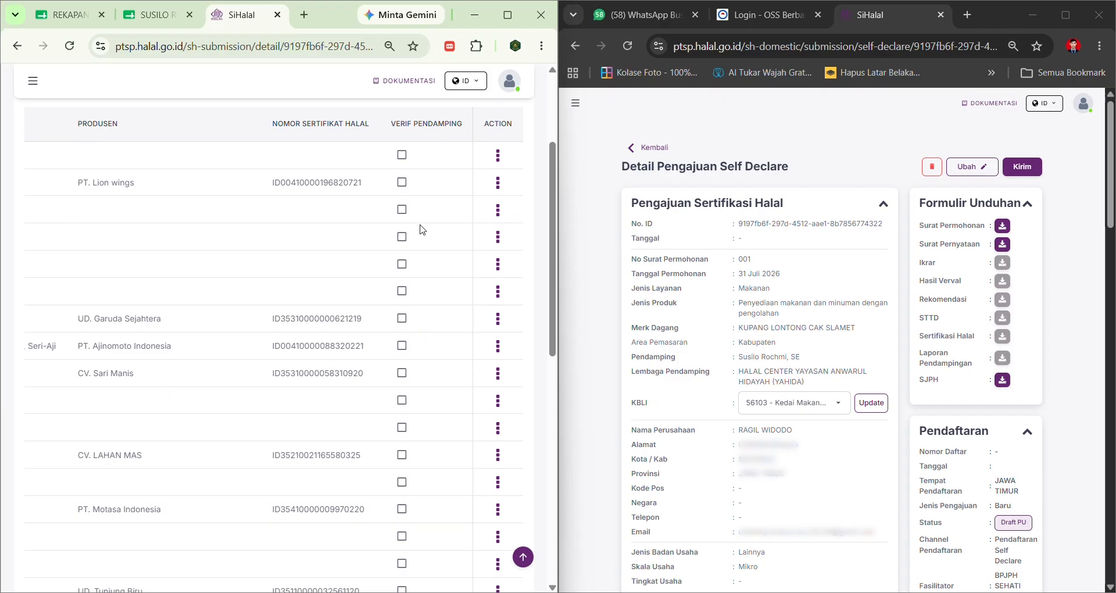
left_click(401, 155)
left_click(401, 182)
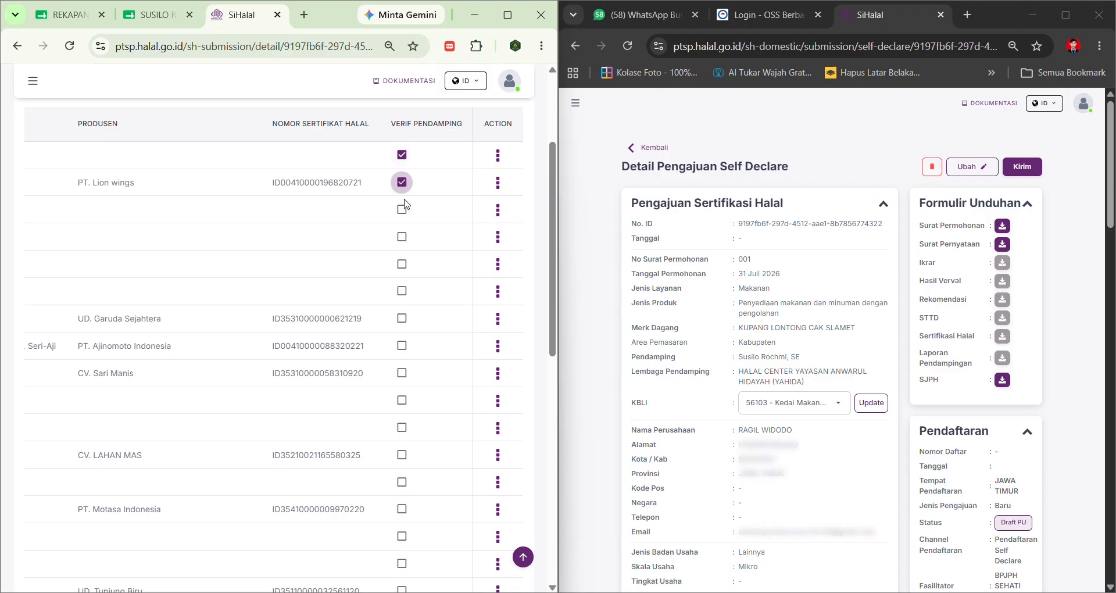
left_click(402, 210)
left_click(402, 237)
left_click(402, 264)
left_click(402, 290)
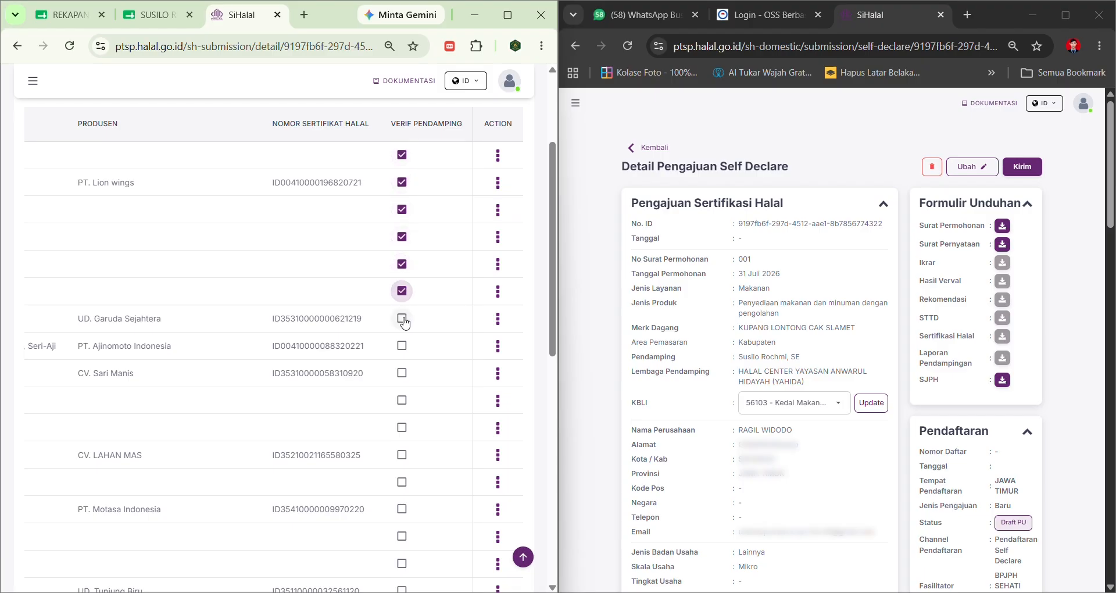
left_click(401, 318)
left_click(402, 345)
left_click(402, 373)
left_click(402, 400)
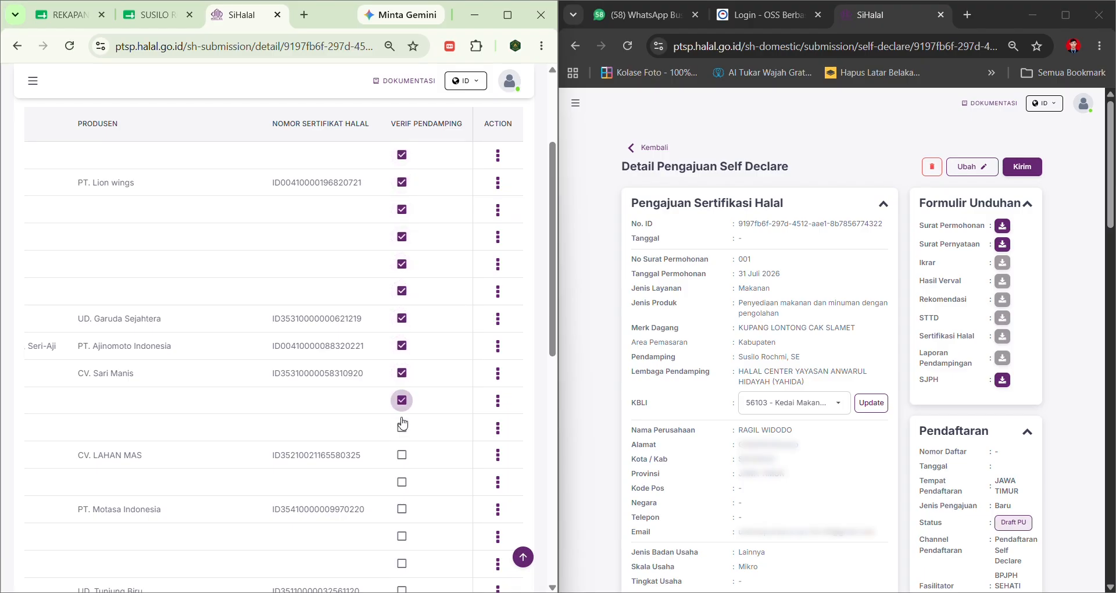
left_click(401, 427)
left_click(402, 455)
left_click(402, 482)
scroll(402, 482, "down", 5)
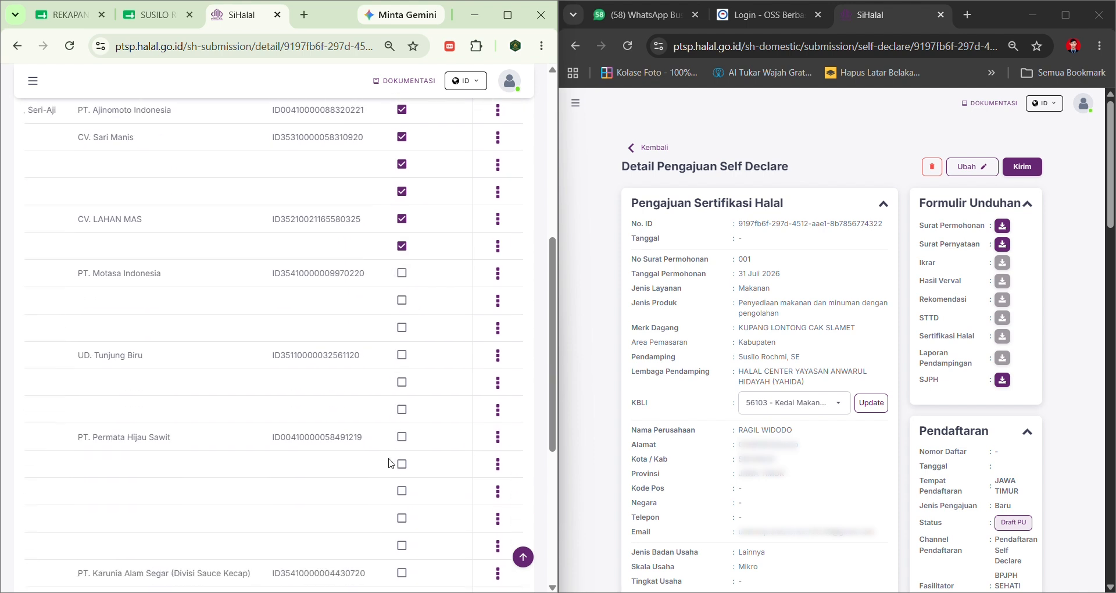
left_click(401, 218)
left_click(402, 246)
left_click(402, 273)
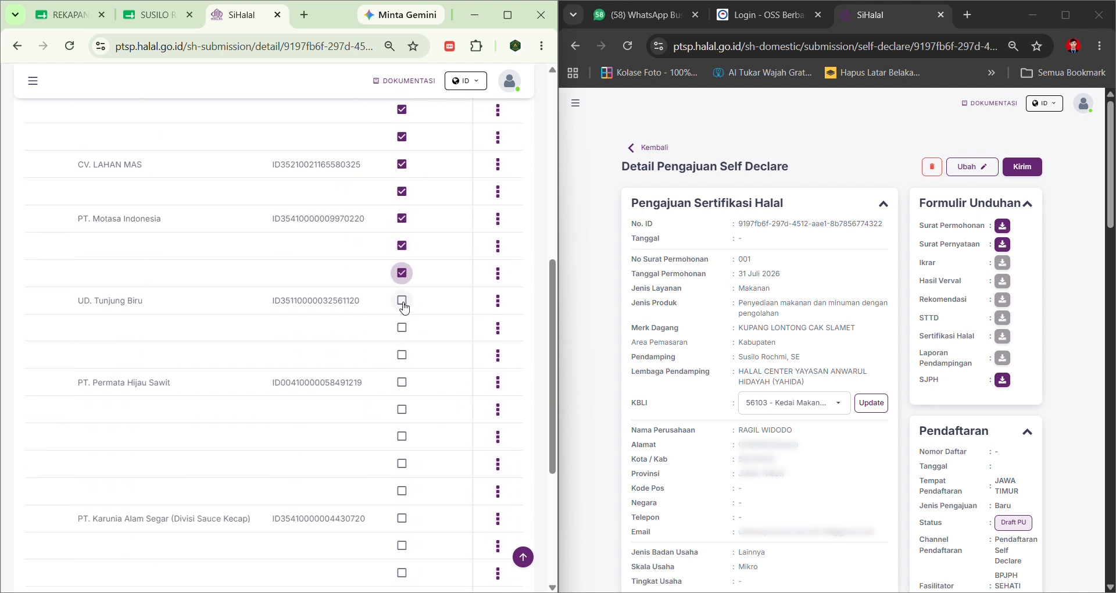
left_click(402, 300)
left_click(402, 328)
left_click(402, 355)
left_click(402, 382)
left_click(402, 410)
left_click(402, 436)
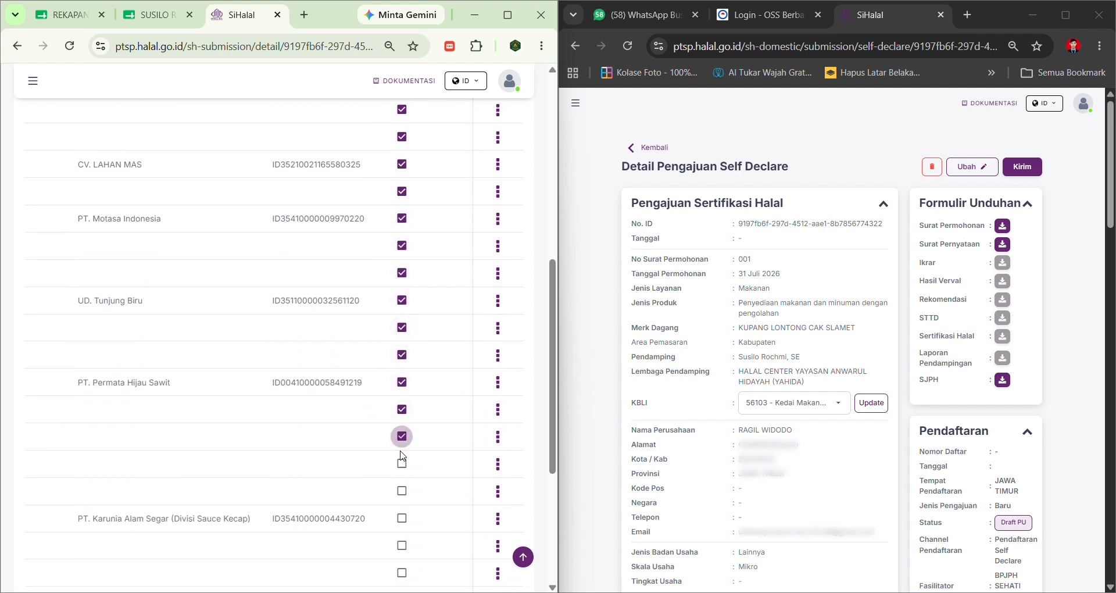
left_click(401, 464)
left_click(402, 491)
left_click(402, 518)
left_click(402, 545)
left_click(402, 573)
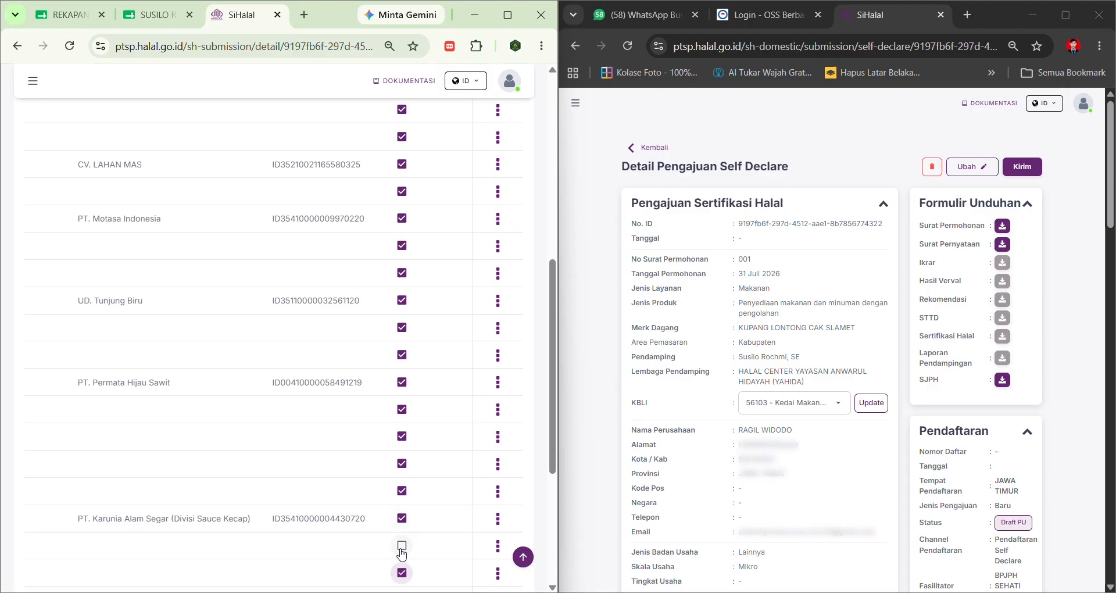
scroll(399, 493, "down", 5)
left_click(401, 336)
left_click(402, 364)
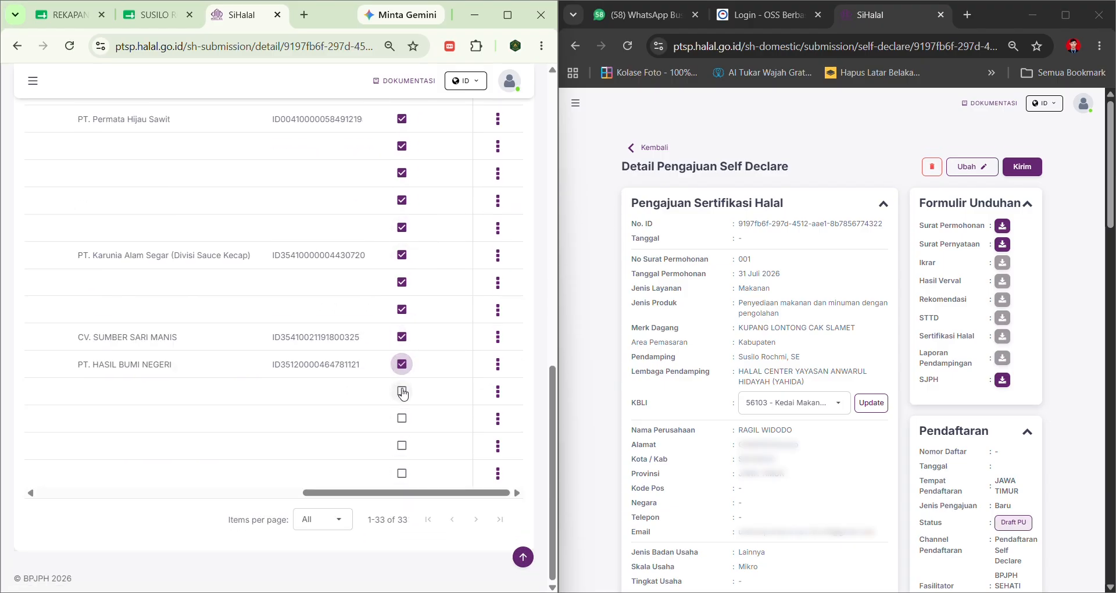
left_click(402, 391)
left_click(402, 418)
left_click(401, 445)
left_click(402, 473)
scroll(407, 407, "up", 15)
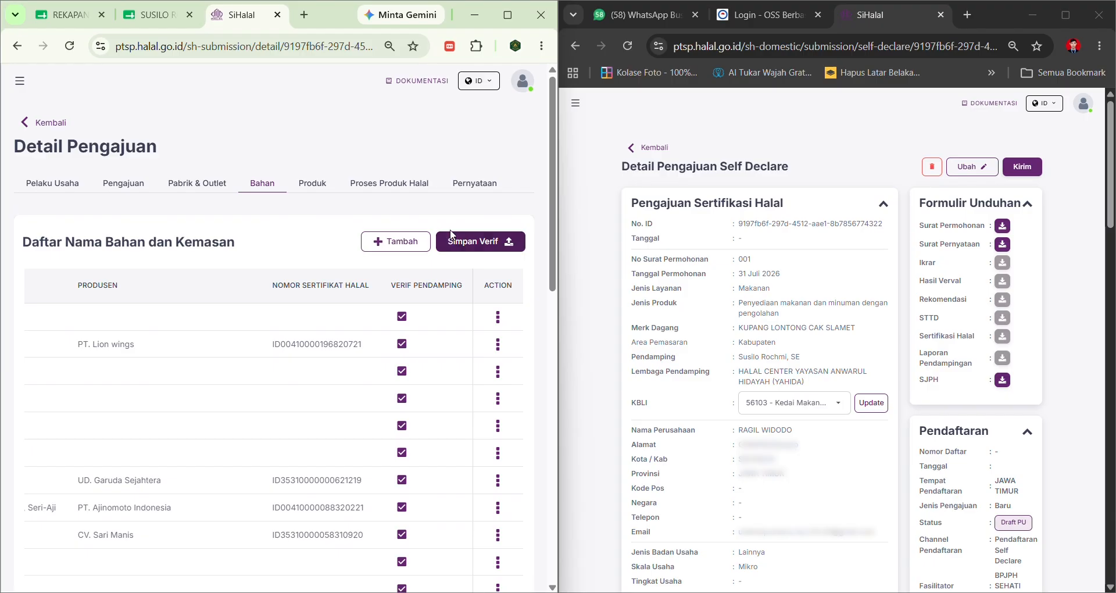
left_click(464, 240)
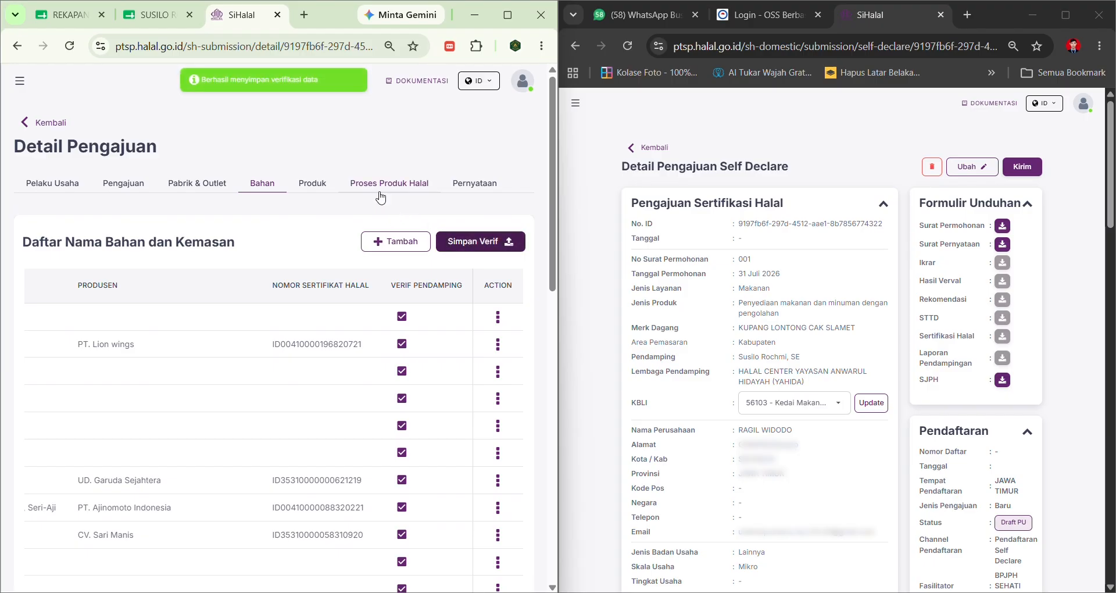
Mark all three entries in the Produk list as Verif oleh Pendamping and save the verification.
left_click(332, 185)
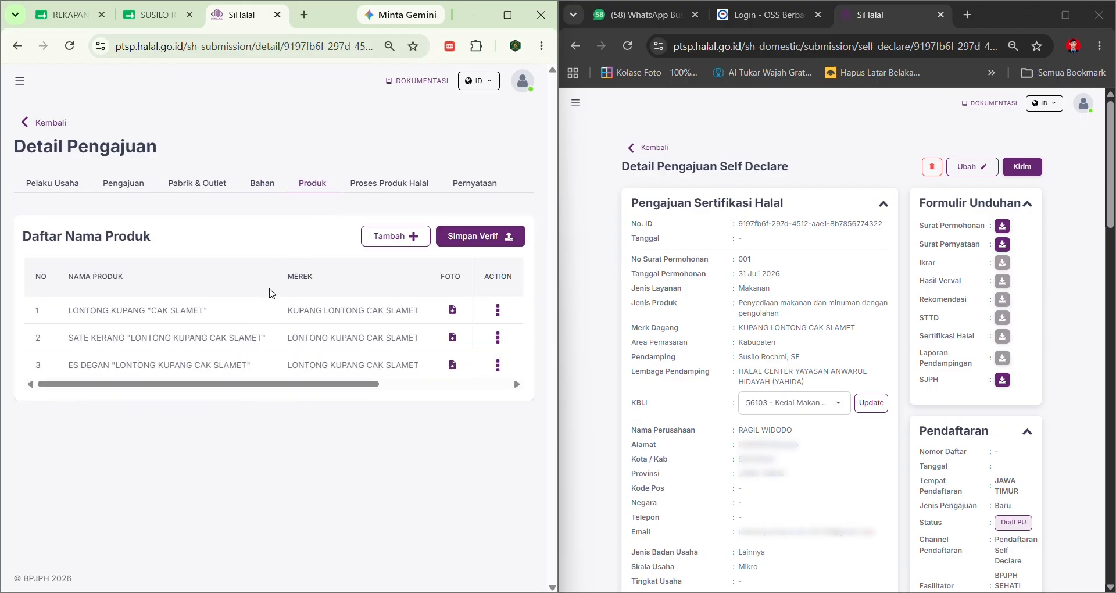
left_click_drag(242, 384, 398, 389)
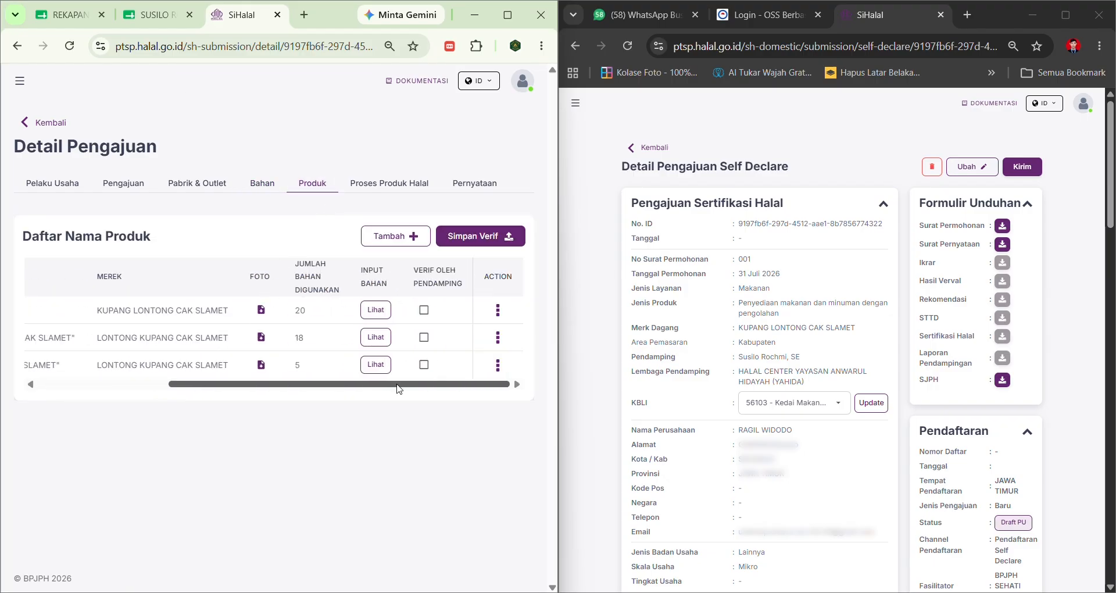
left_click(425, 310)
left_click(425, 338)
left_click(425, 365)
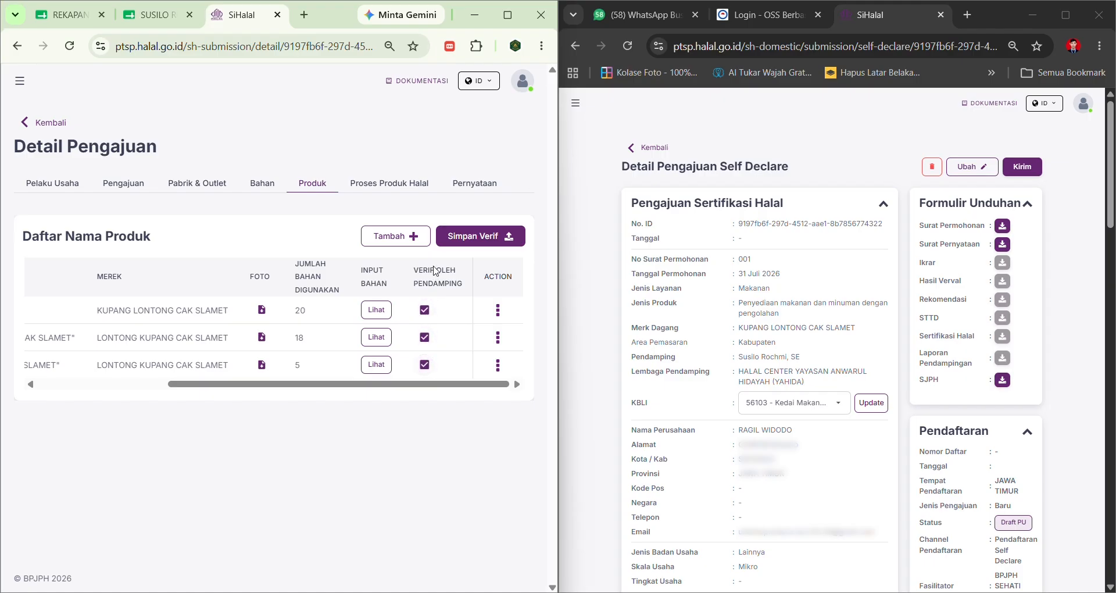
left_click(465, 236)
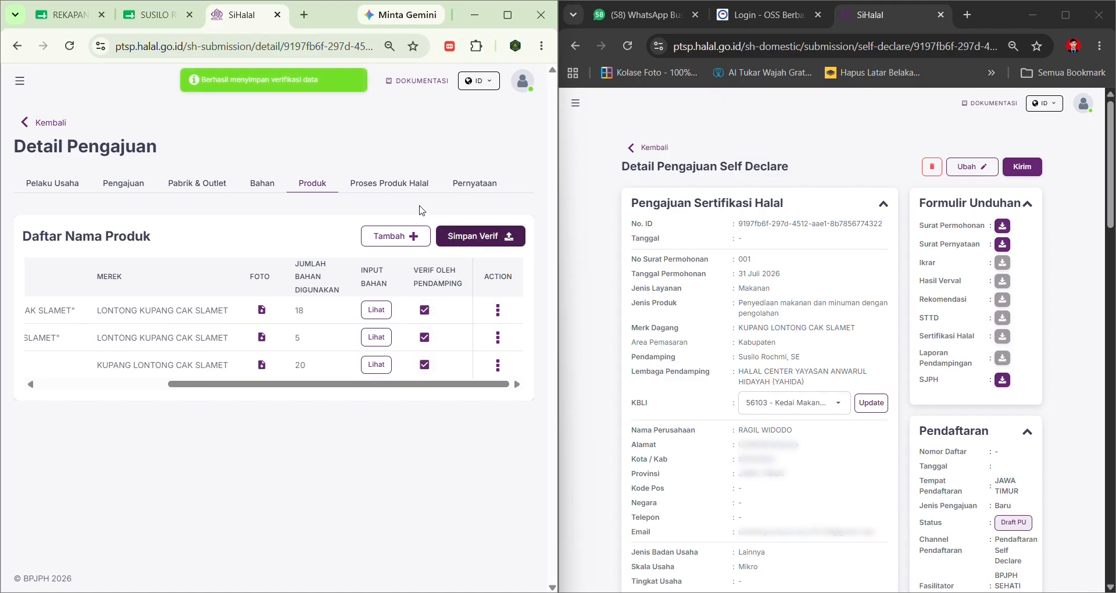
Save the PPh verification result for Proses Produk Halal and return to the submission list.
left_click(397, 185)
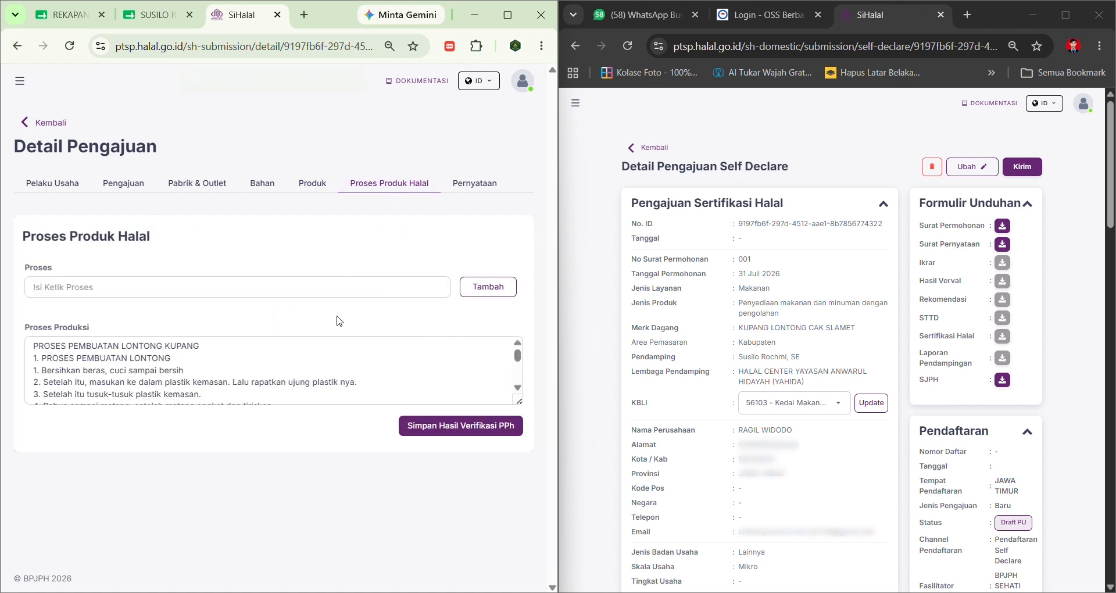
left_click(424, 438)
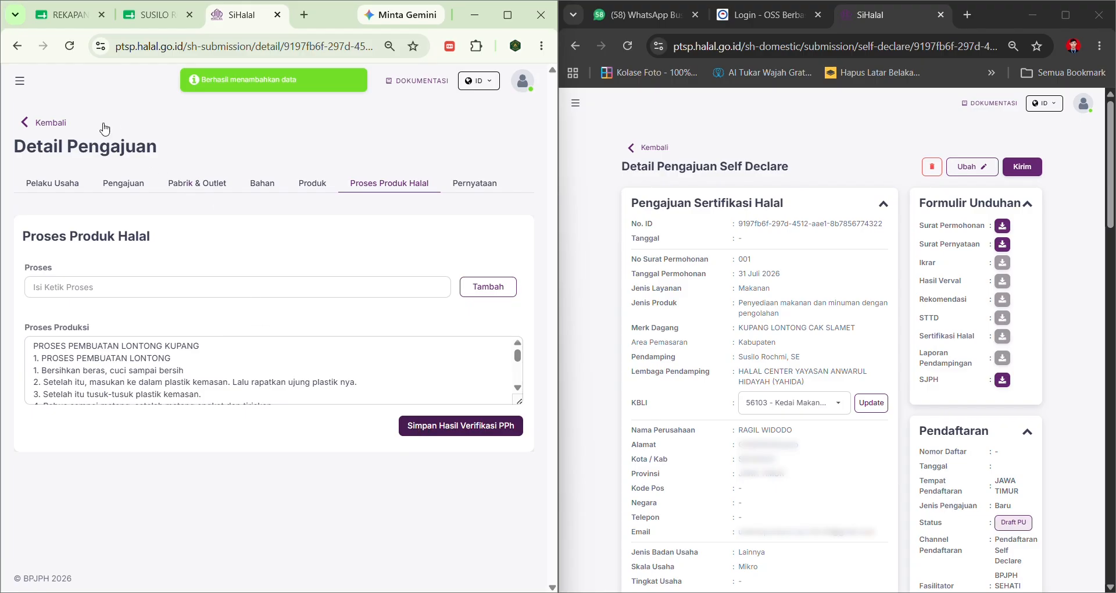
left_click(59, 123)
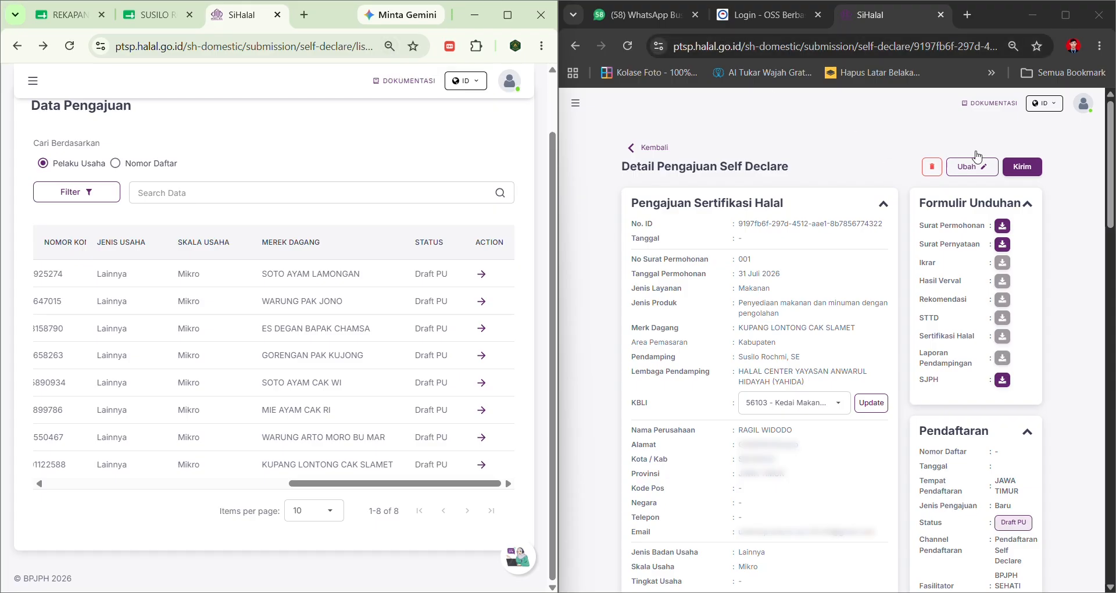
In the business owner's browser window, maximize the view and send the self-declare submission, accepting the disclaimer.
left_click(1066, 15)
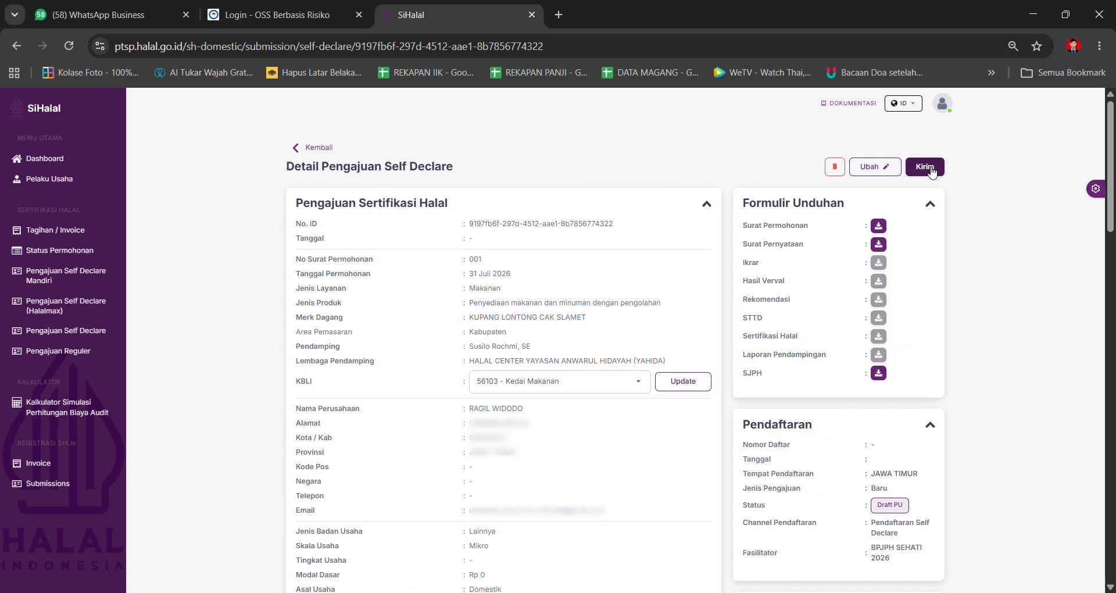
left_click(931, 169)
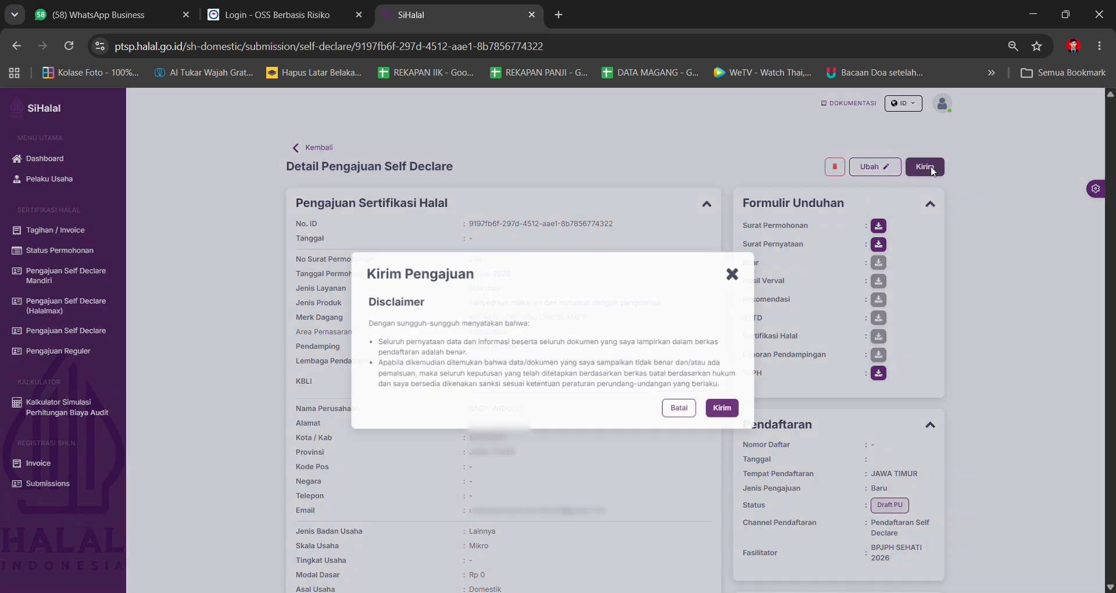
left_click(722, 410)
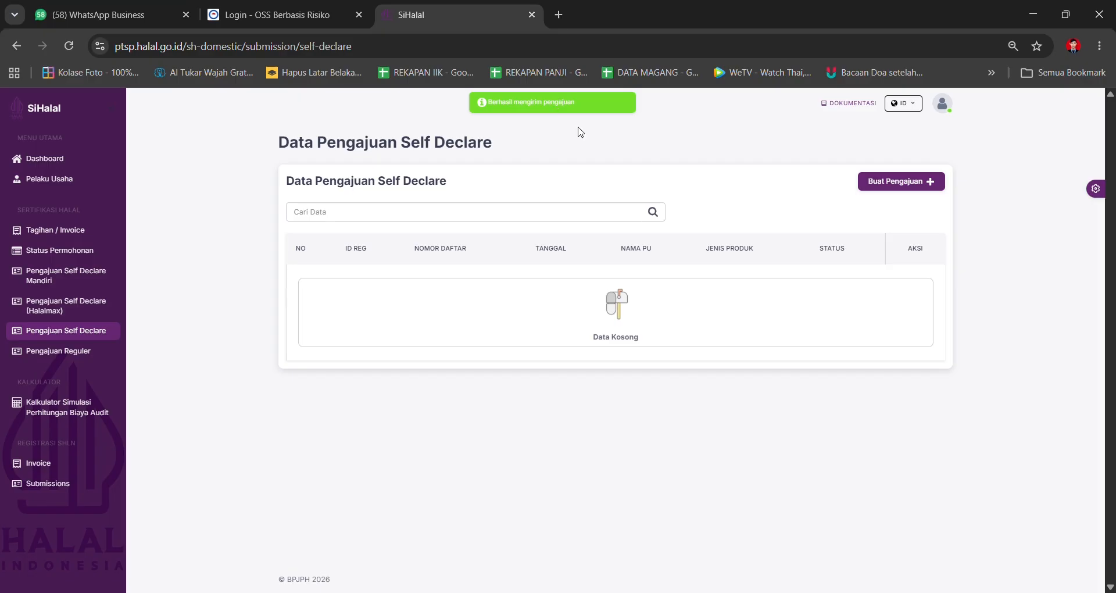
Switch to the companion's browser window, maximize it, and open the Verval Self Declare detail for KUPANG LONTONG CAK SLAMET.
left_click(697, 569)
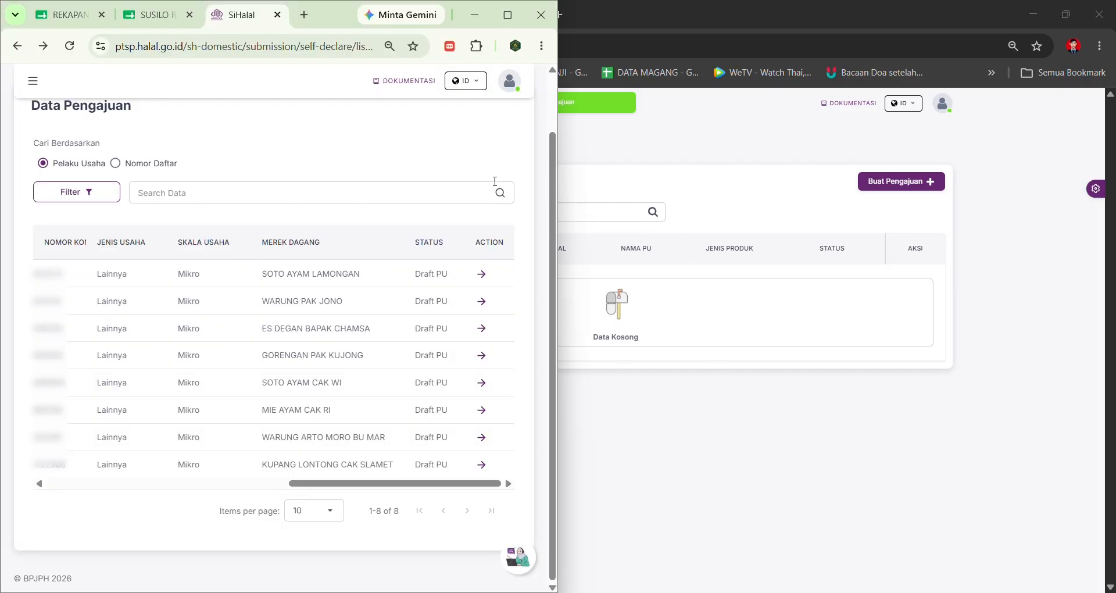
left_click_drag(328, 10, 330, 59)
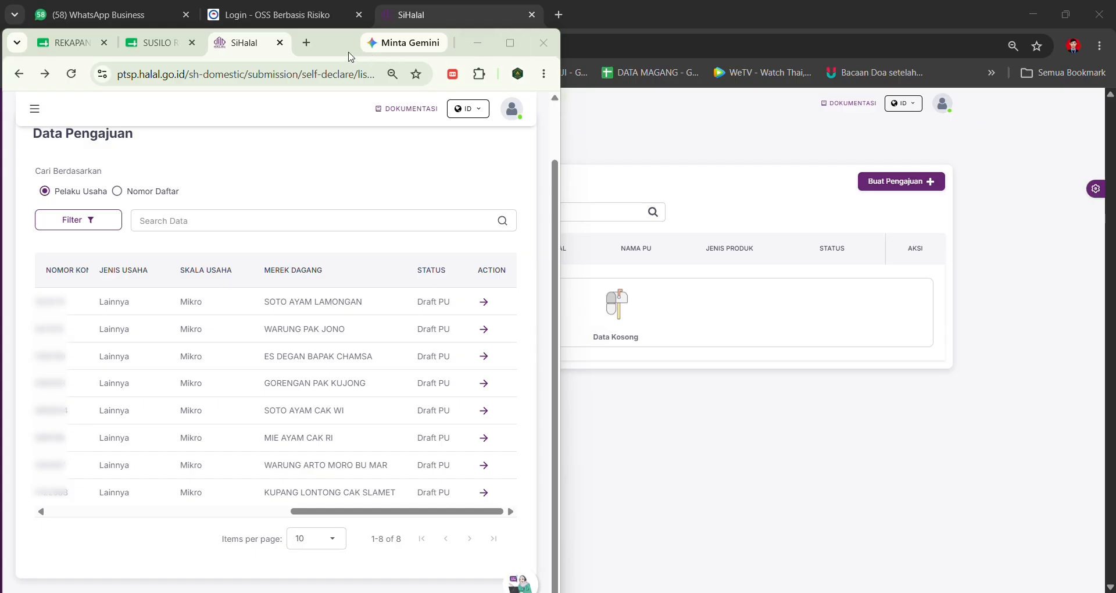
left_click_drag(348, 57, 334, 75)
left_click(511, 70)
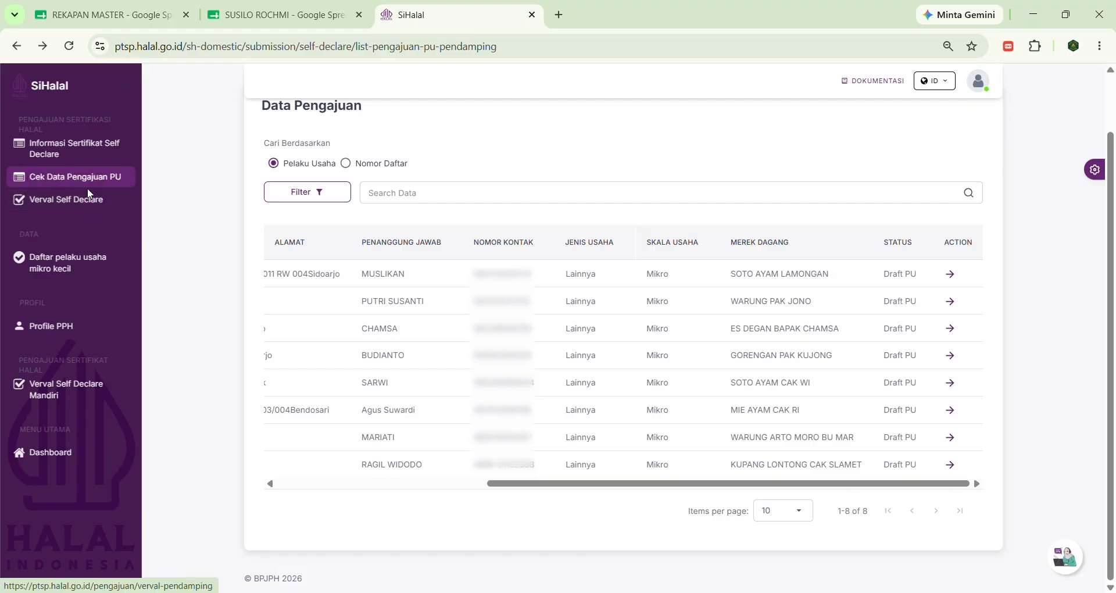
left_click(91, 203)
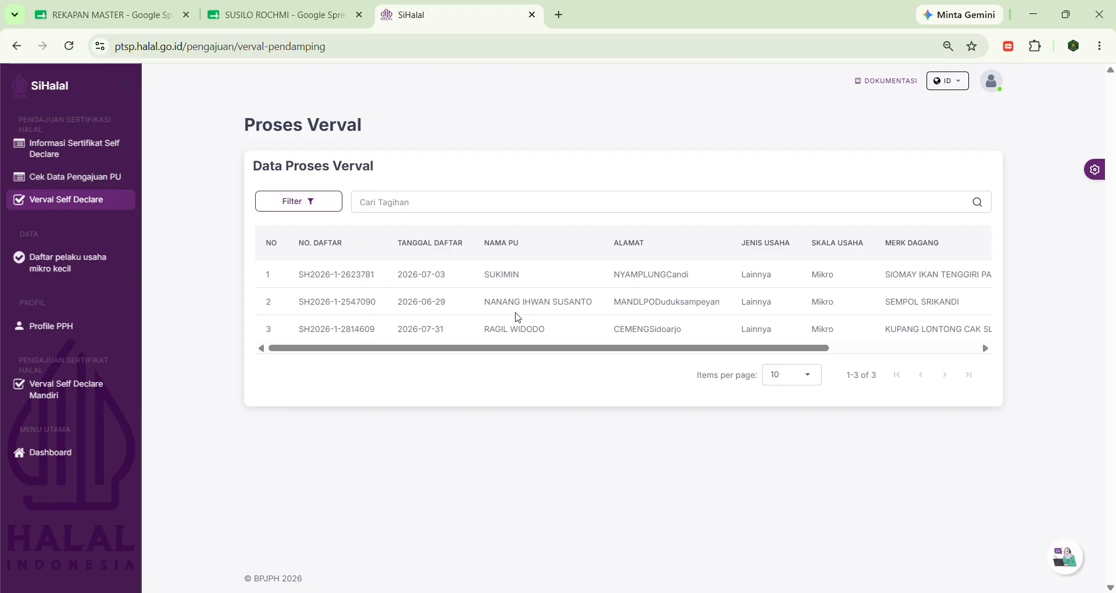
left_click_drag(514, 354, 697, 330)
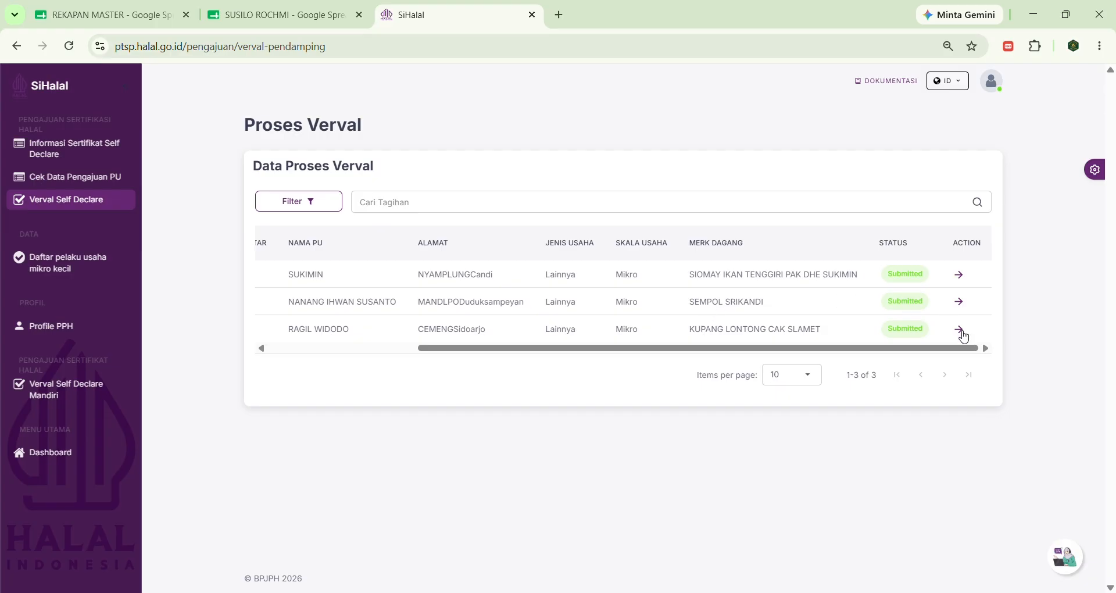
left_click(961, 331)
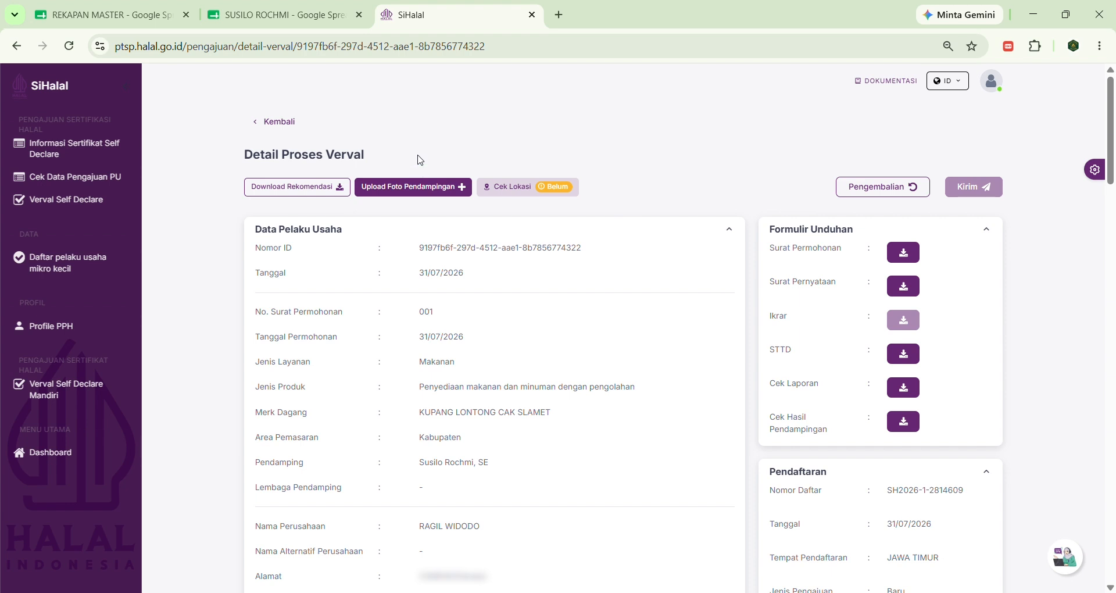
Upload WhatsApp Image 2026-07-31 at 11.06.54 from the Downloads folder as the Foto Pendampingan.
left_click(460, 190)
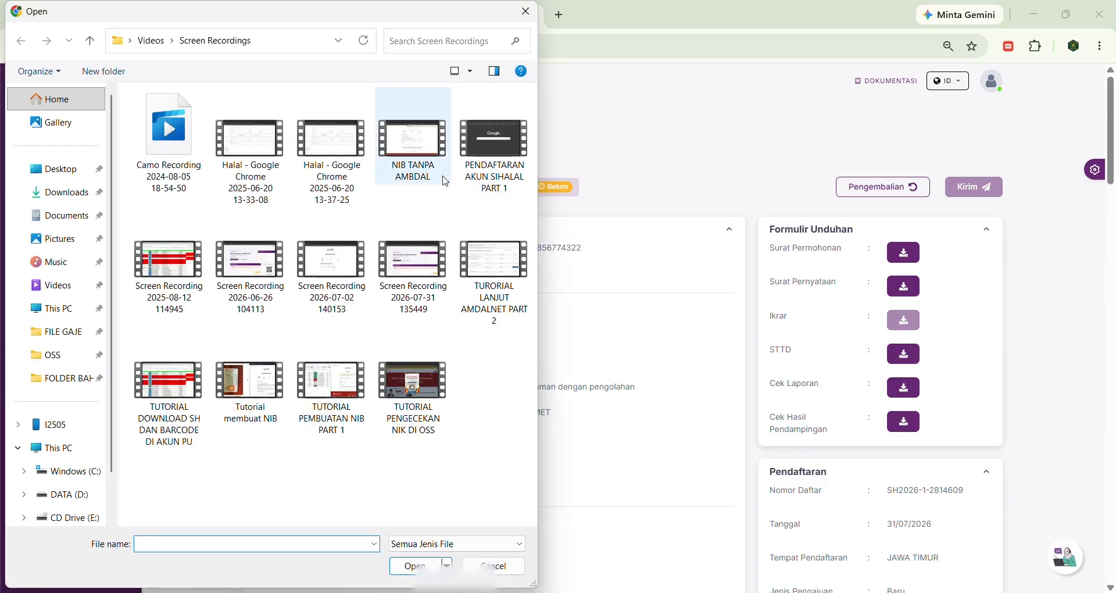
left_click(62, 189)
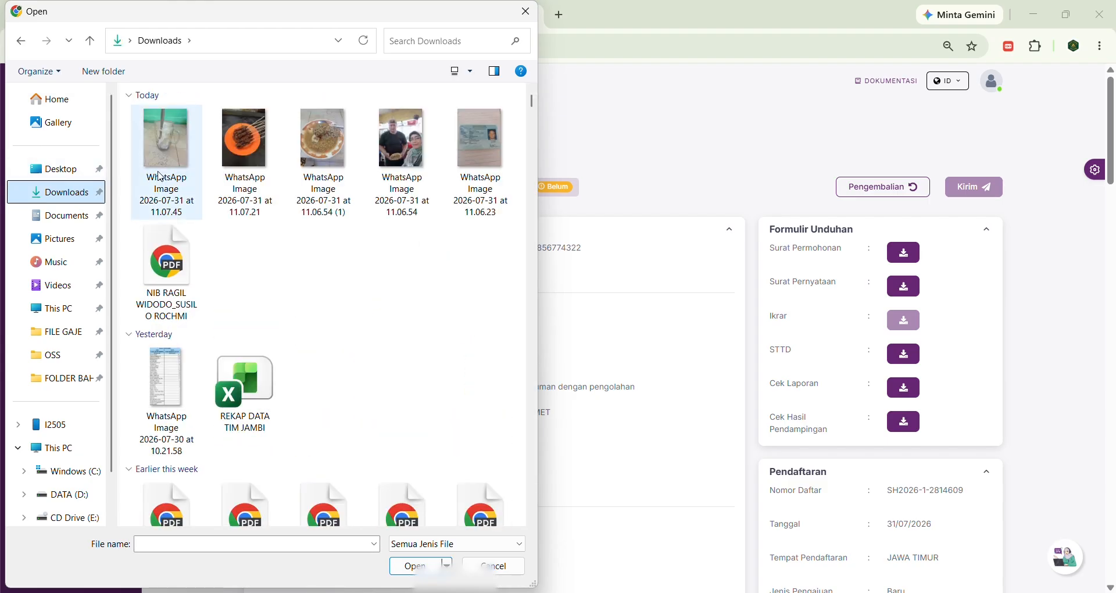
left_click(403, 129)
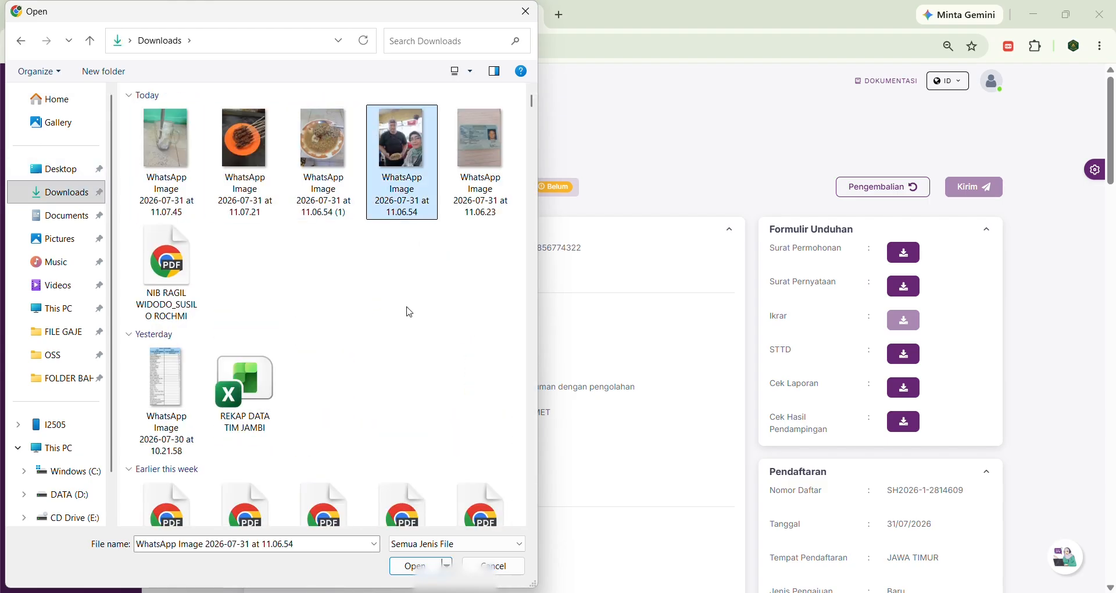
left_click(428, 565)
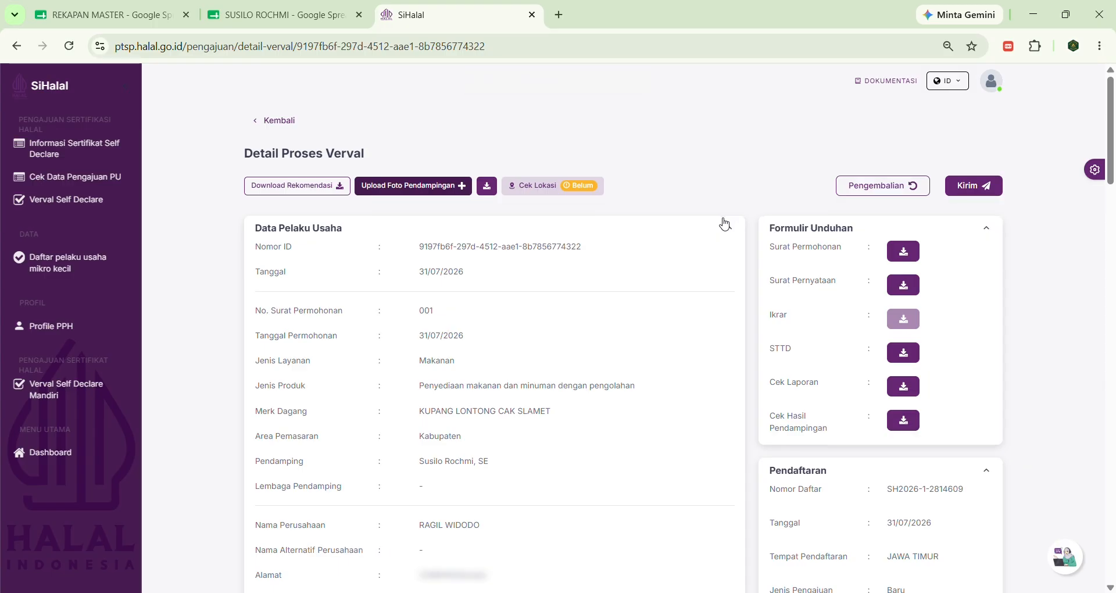
Set the Persyaratan Khusus list to show 25 items per page.
scroll(724, 224, "down", 1)
scroll(725, 223, "down", 9)
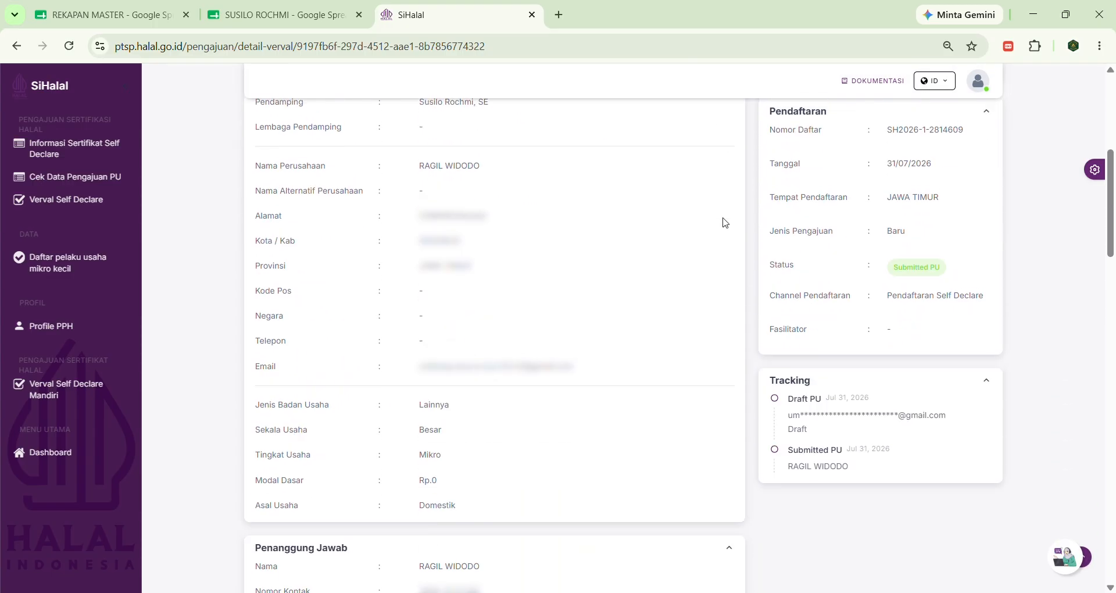
scroll(724, 224, "down", 2)
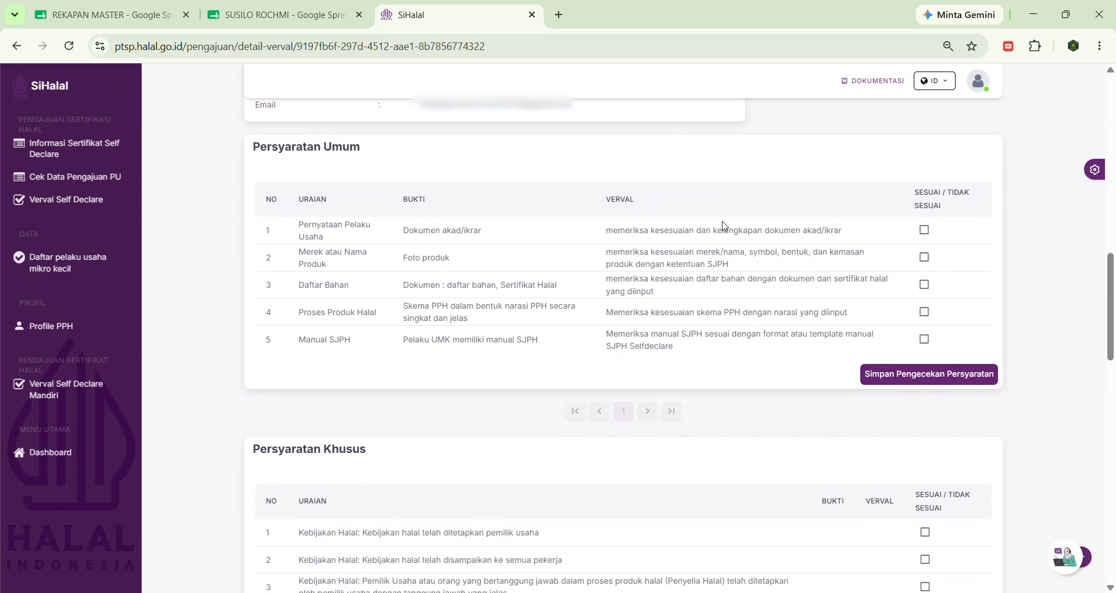
scroll(724, 227, "down", 5)
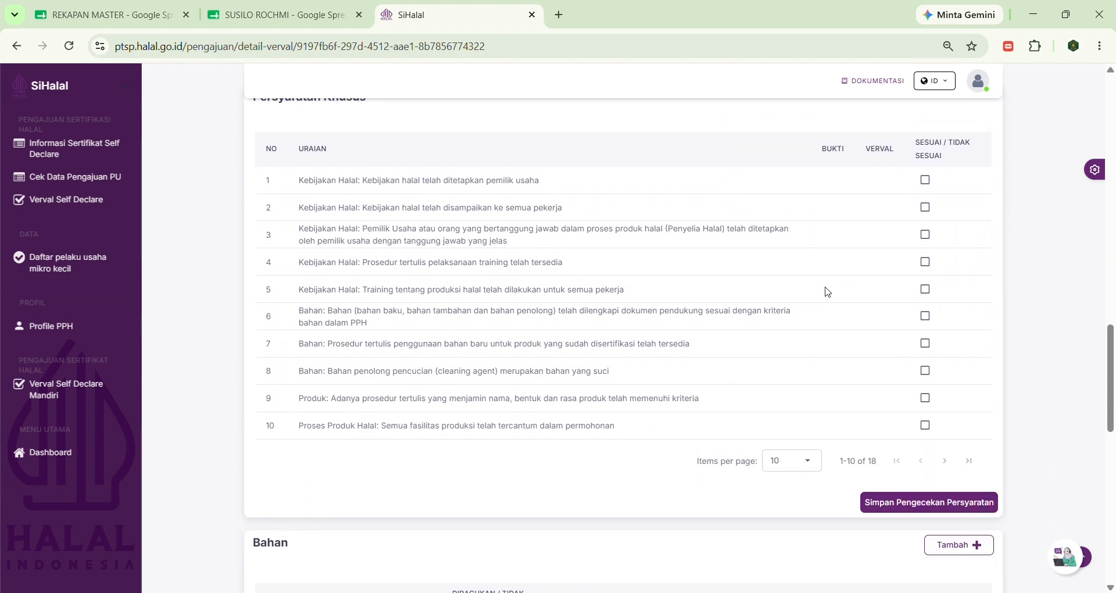
scroll(829, 292, "down", 2)
scroll(833, 293, "down", 1)
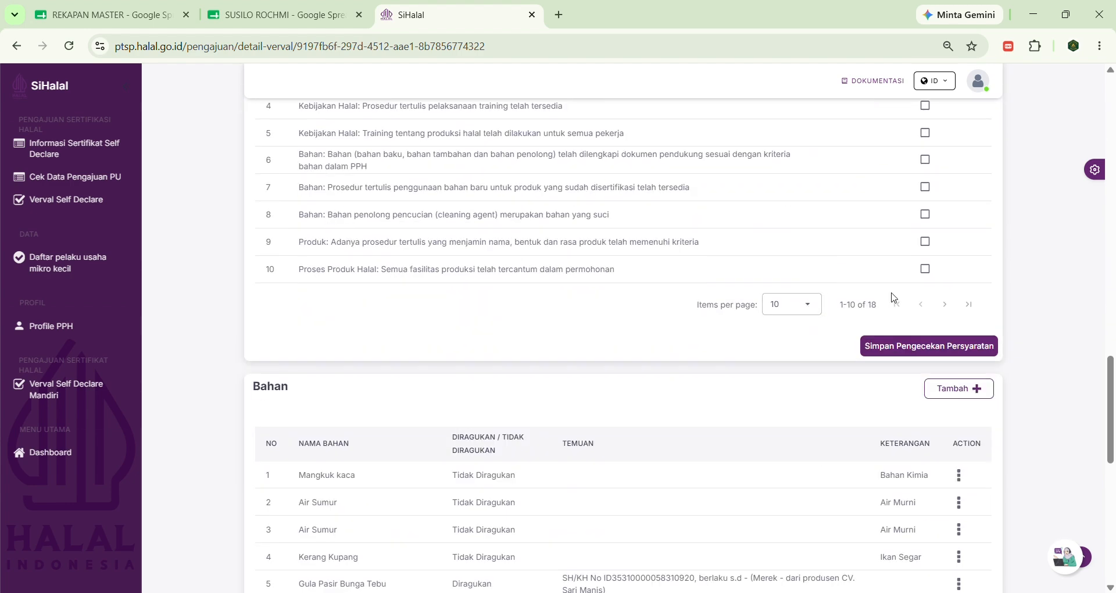
left_click(805, 311)
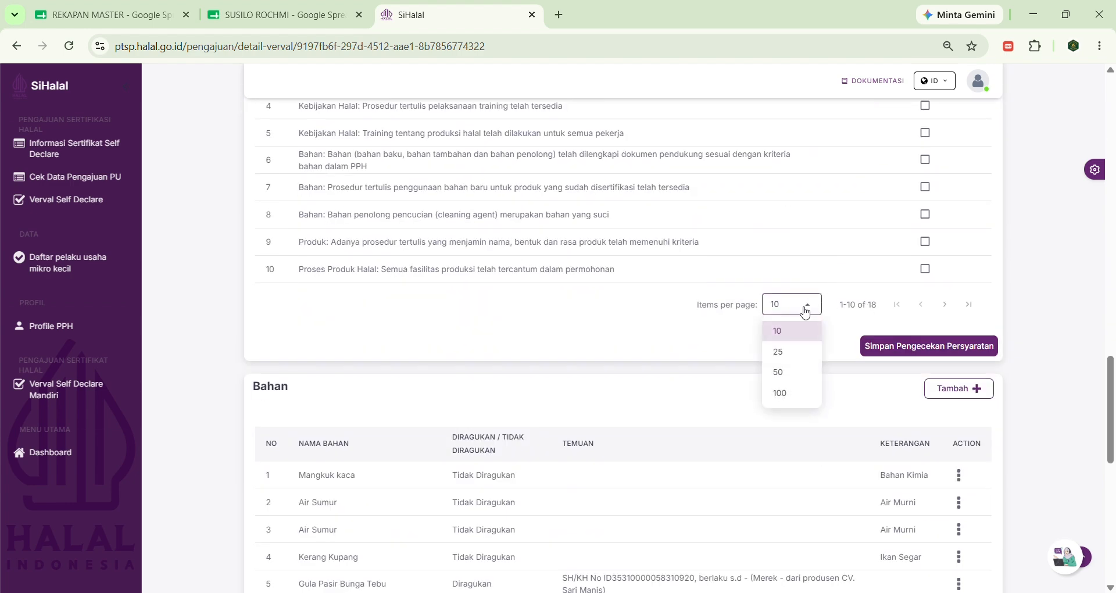
left_click(785, 352)
Mark all five Persyaratan Umum requirements as Sesuai and save the requirement check.
scroll(792, 383, "down", 1)
scroll(791, 384, "up", 9)
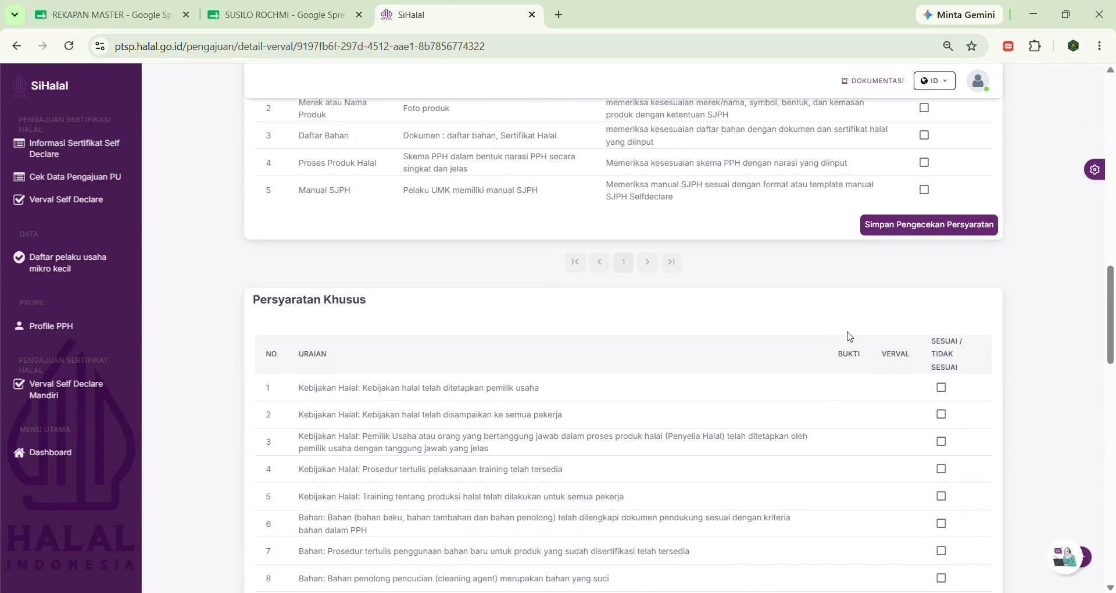
left_click(924, 154)
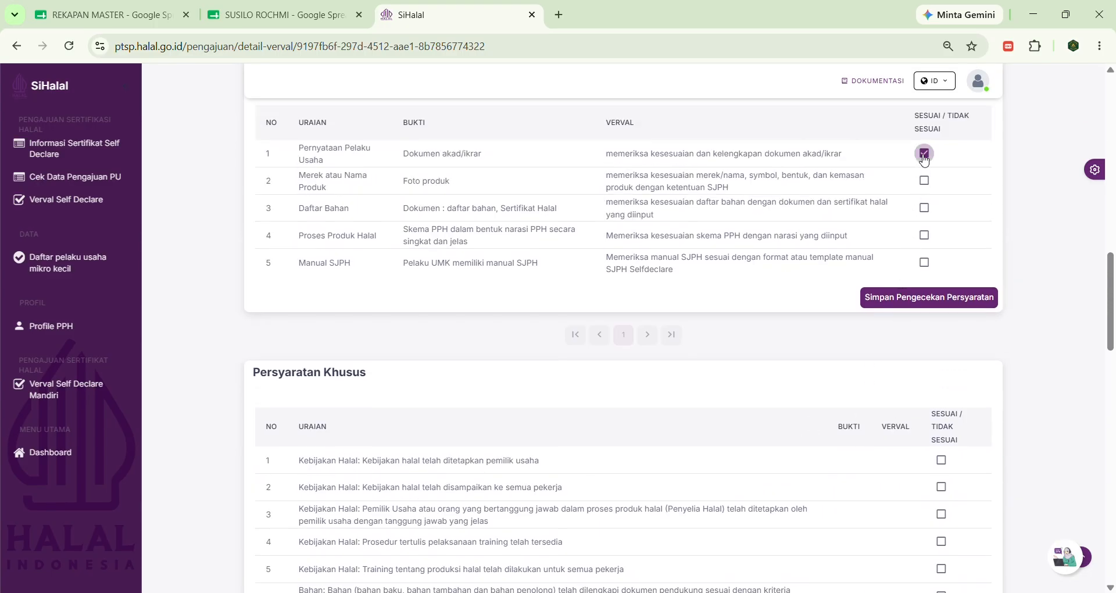
key("Tab")
key("space")
key("Tab")
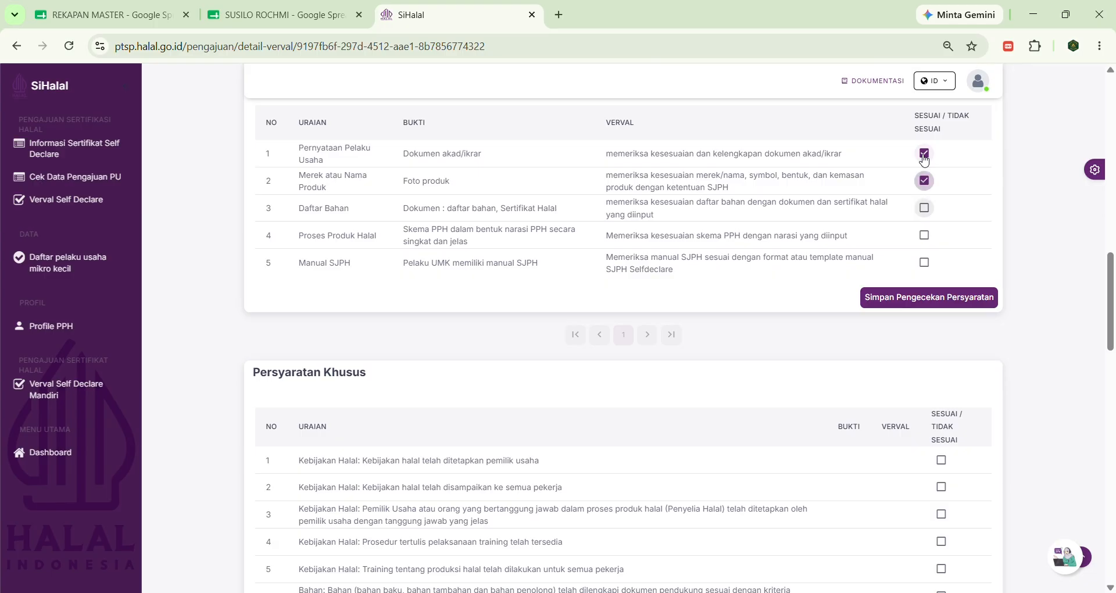
key("space")
key("Tab")
key("space")
key("Tab")
key("space")
key("Tab")
key("space")
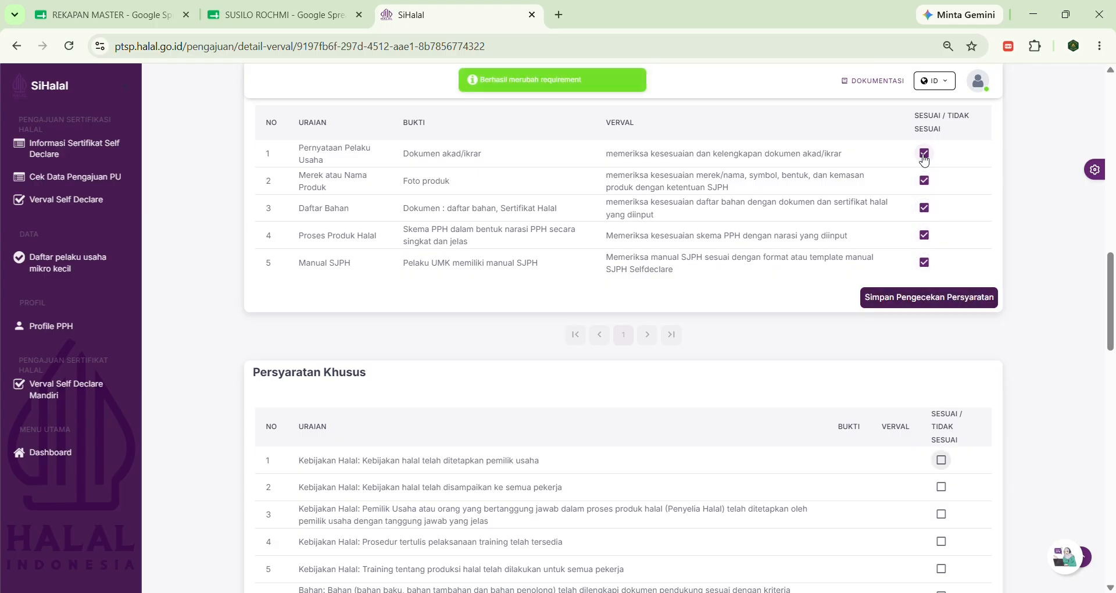
Mark all 18 Persyaratan Khusus requirements as Sesuai and save the requirement check.
key("Tab")
key("space")
key("Tab")
key("space")
key("Tab")
key("space")
key("Tab")
key("space")
key("Tab")
key("space")
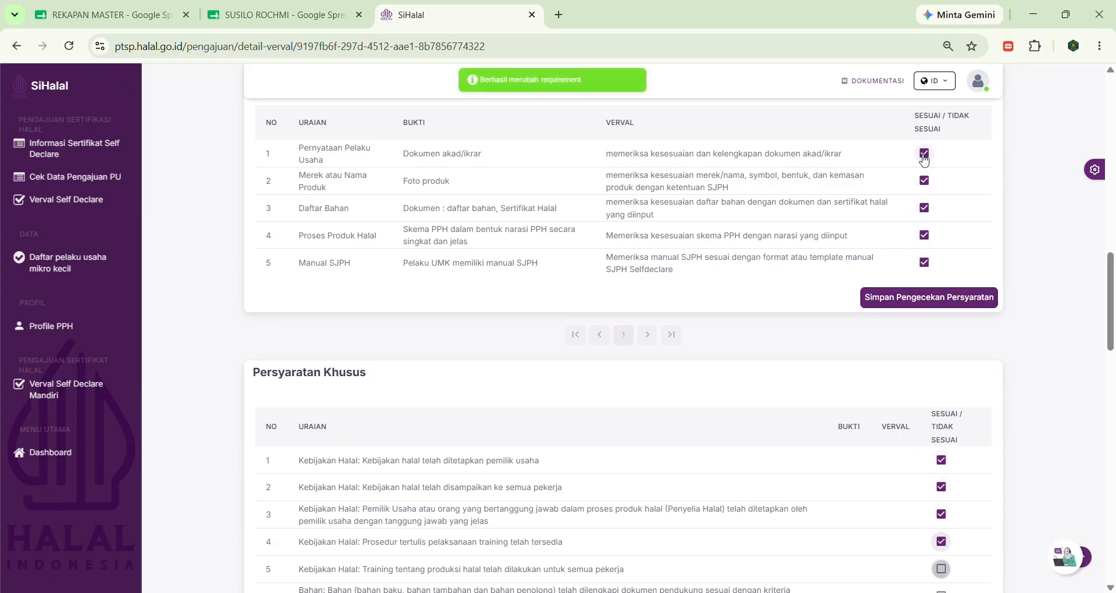
key("Tab")
key("space")
key("Tab")
key("space")
key("Tab")
key("space")
key("Tab")
key("space")
key("Tab")
key("space")
key("Tab")
key("space")
key("Tab")
key("space")
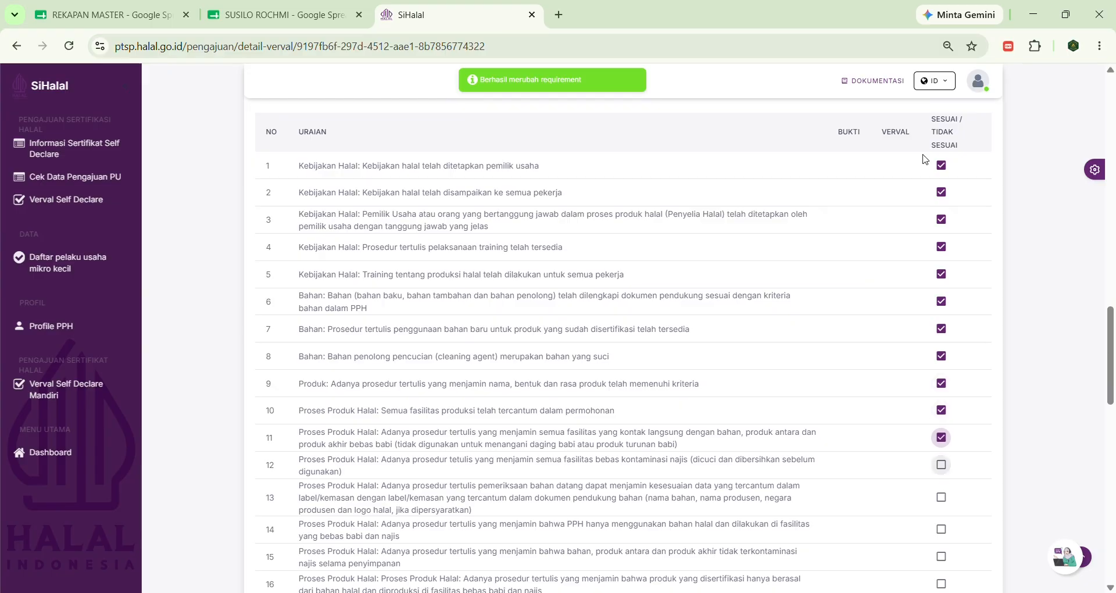
key("Tab")
key("space")
key("Tab")
key("space")
key("Tab")
key("space")
key("Tab")
key("space")
key("Tab")
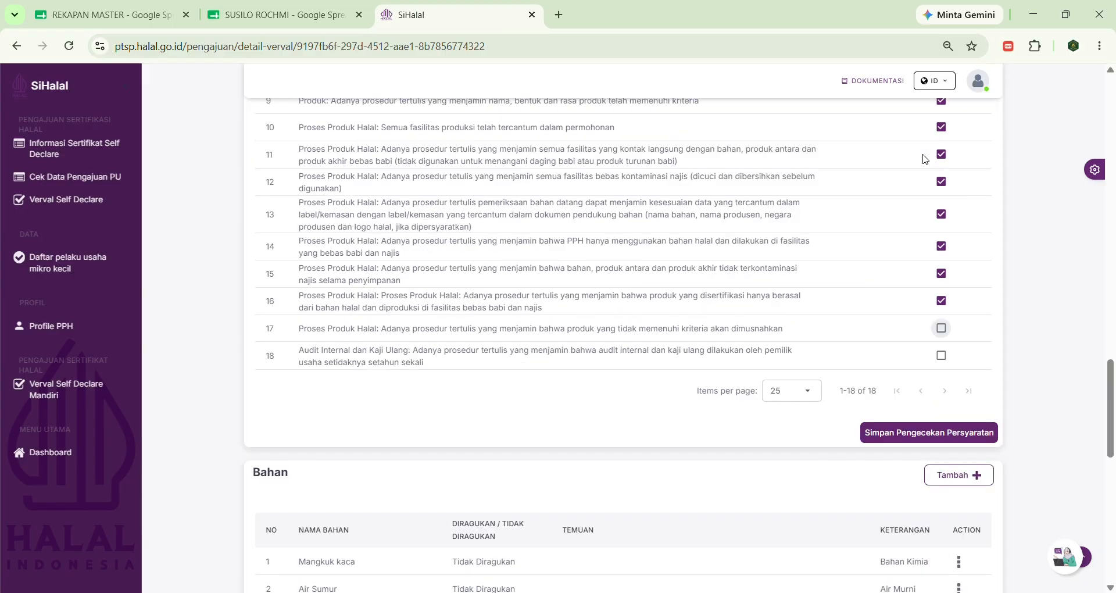
key("space")
key("Tab")
key("space")
key("Tab")
scroll(940, 290, "down", 1)
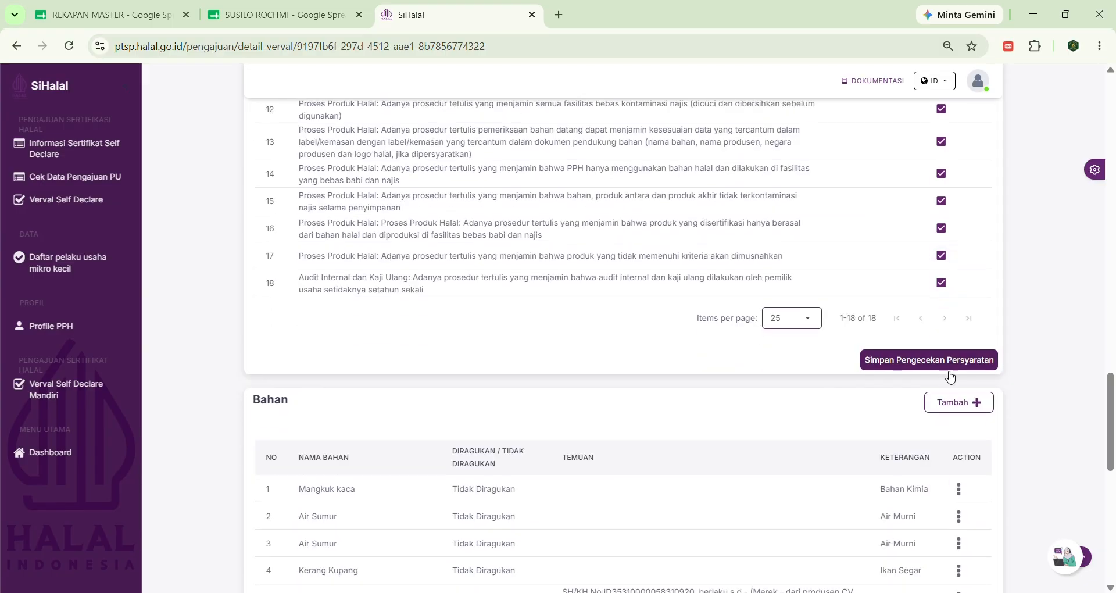
left_click(947, 365)
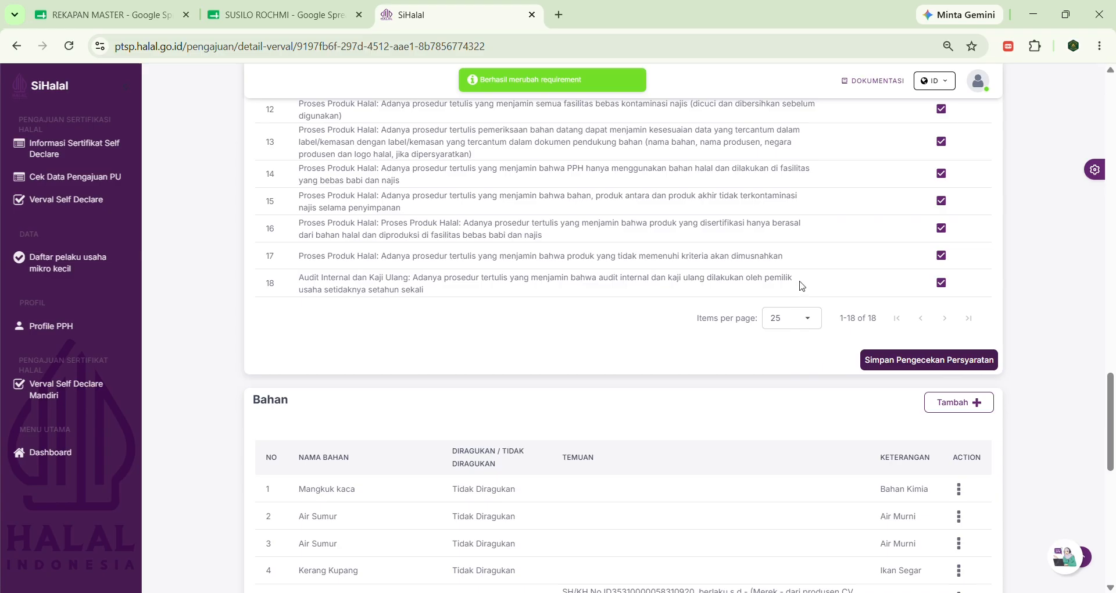
Add a Proses requirement to Proses Produk Halal and save it with its prefilled production explanation.
scroll(808, 285, "up", 2)
scroll(837, 262, "down", 1)
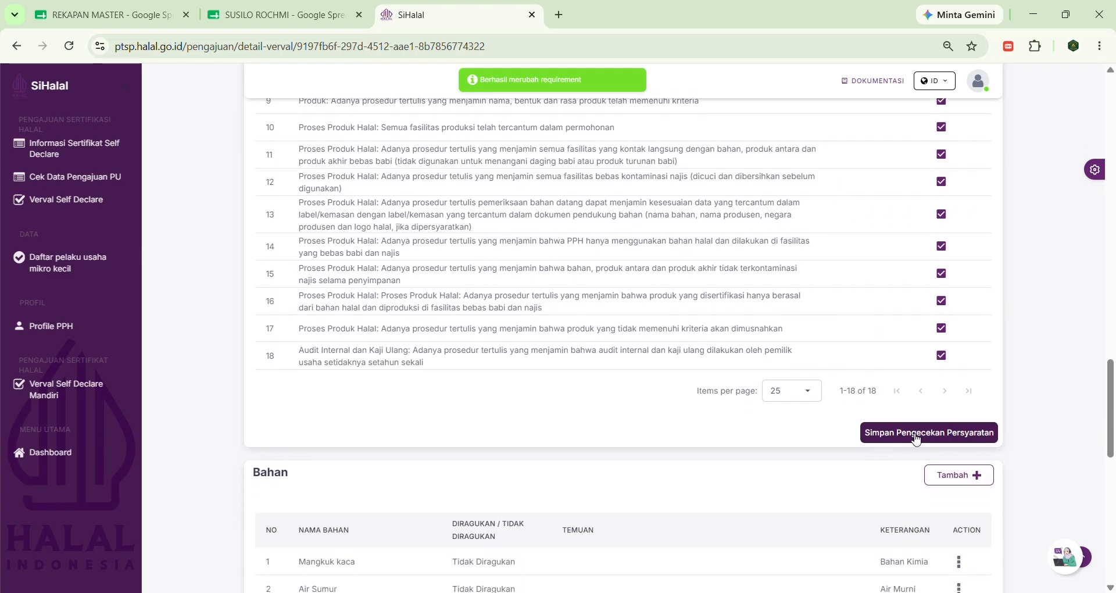
scroll(927, 382, "up", 7)
scroll(884, 269, "down", 15)
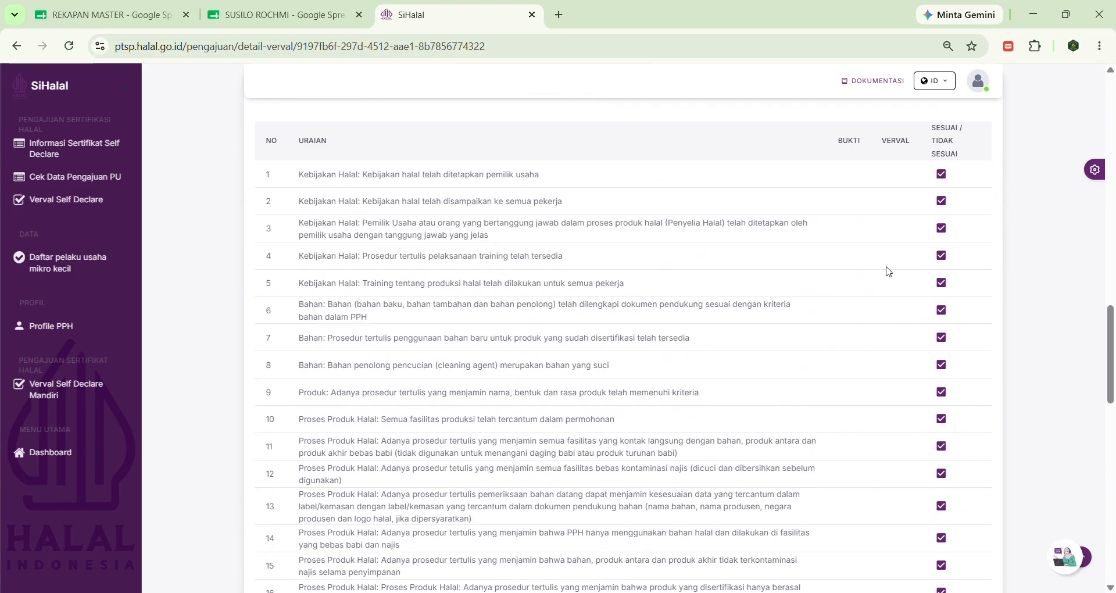
scroll(726, 331, "down", 2)
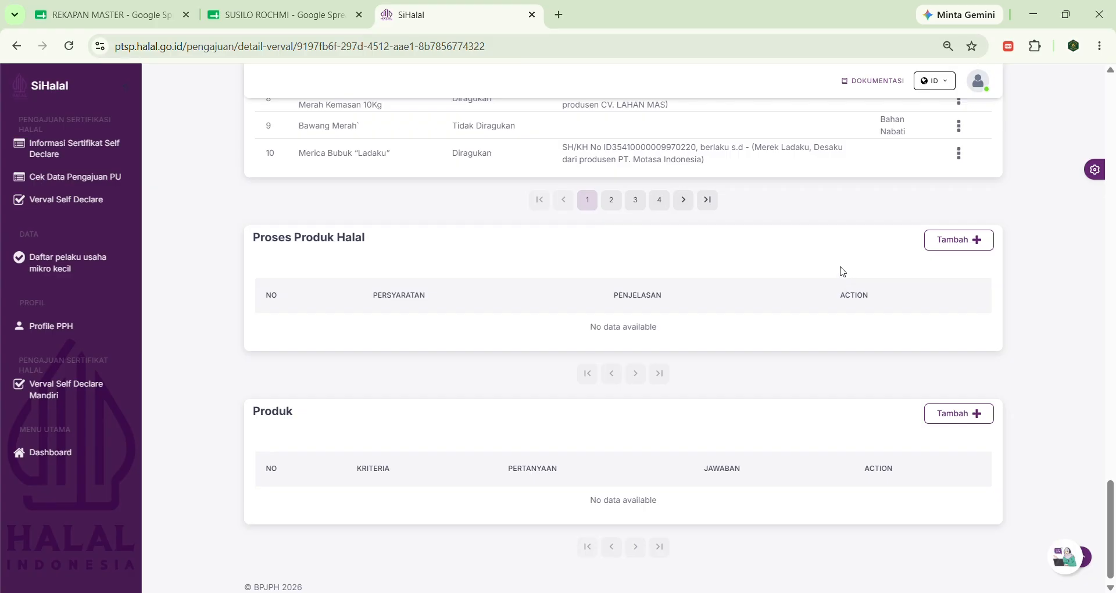
left_click(964, 244)
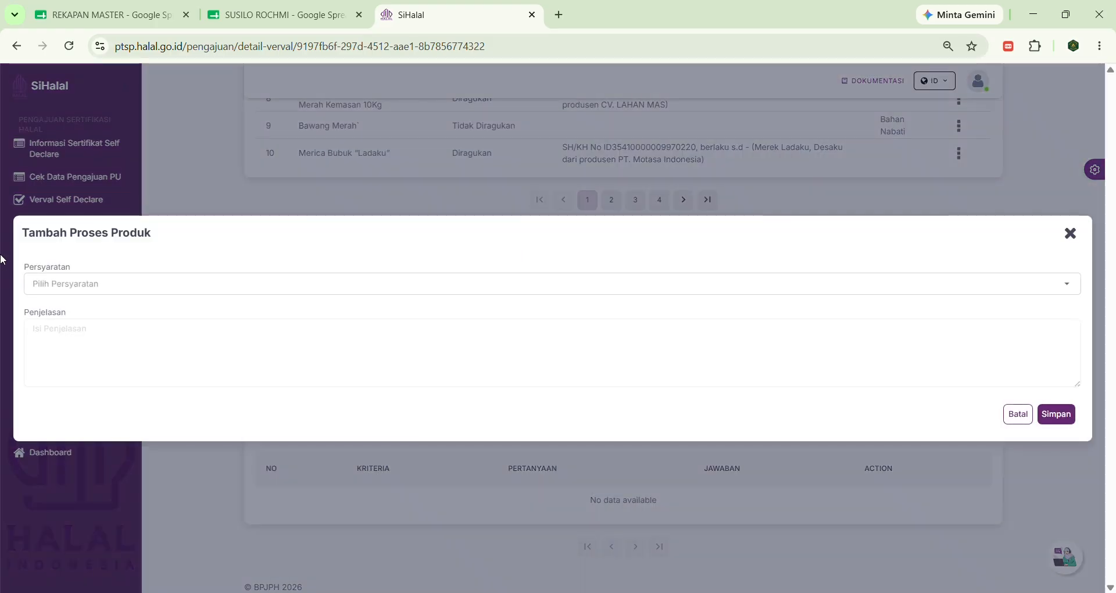
left_click(66, 284)
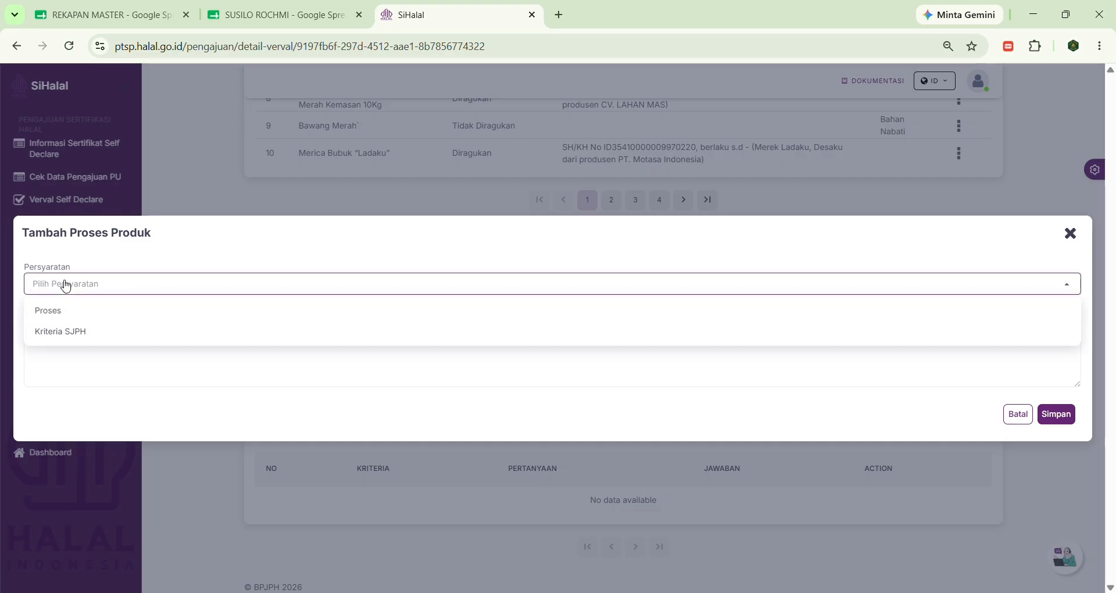
left_click(68, 314)
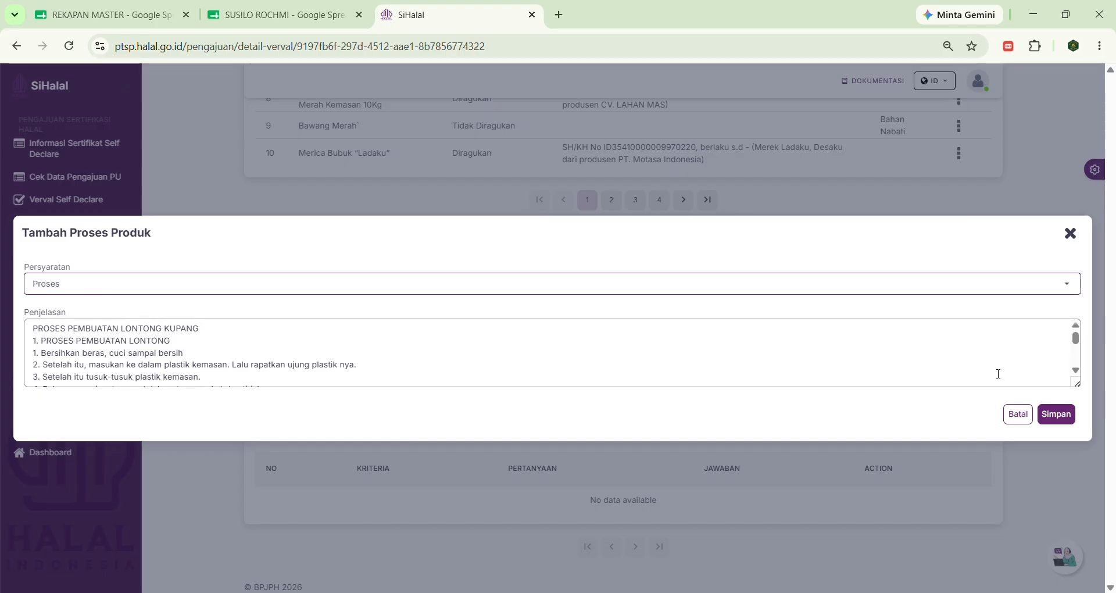
left_click(1065, 415)
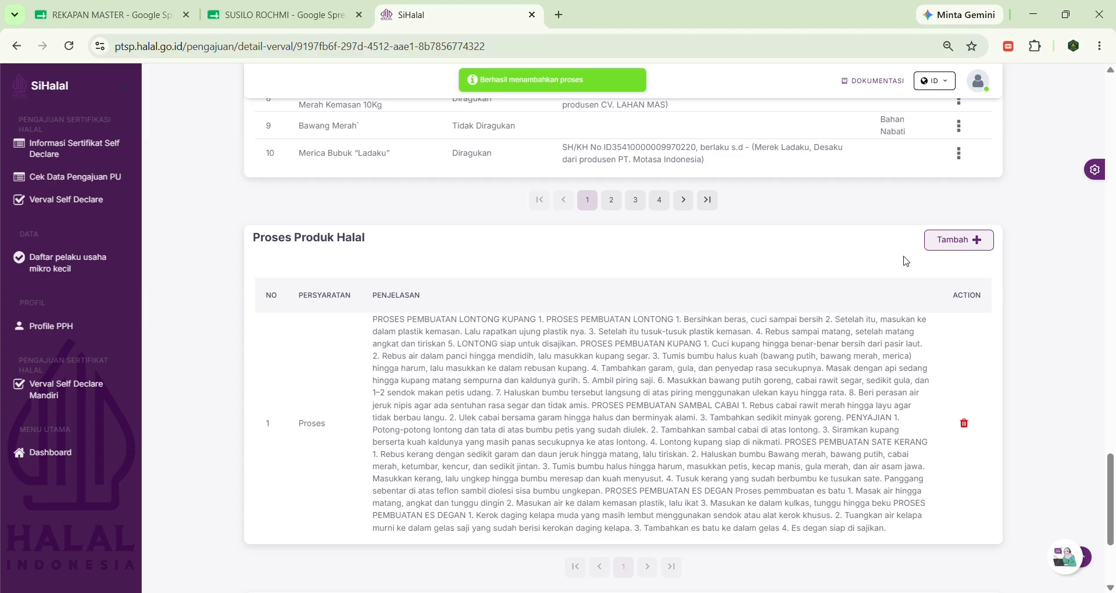
Add a Kriteria SJPH requirement to Proses Produk Halal and save it with its default explanation.
left_click(953, 241)
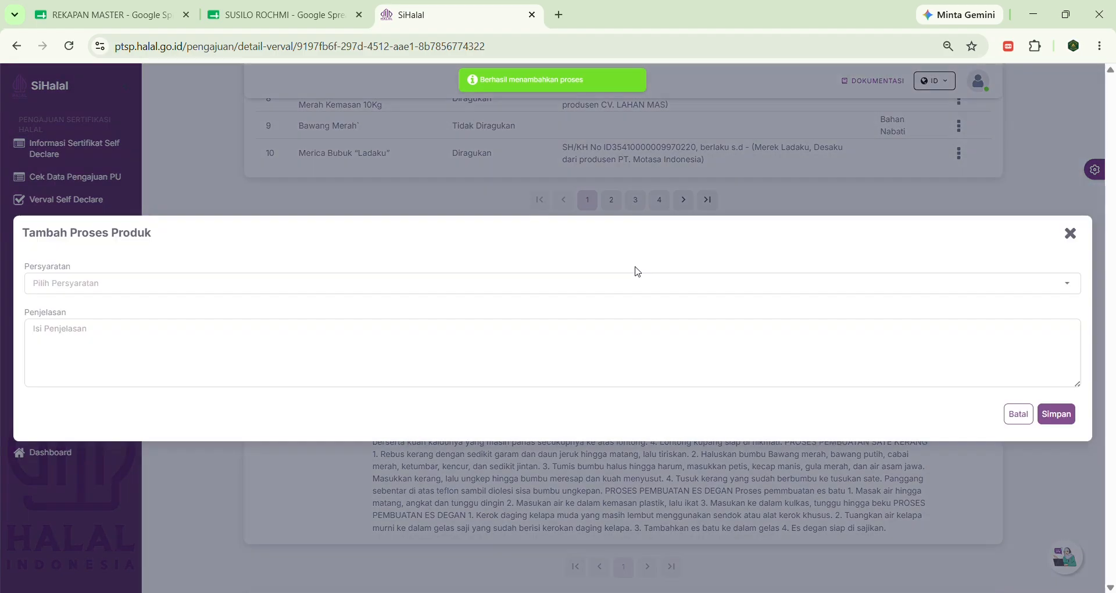
left_click(294, 295)
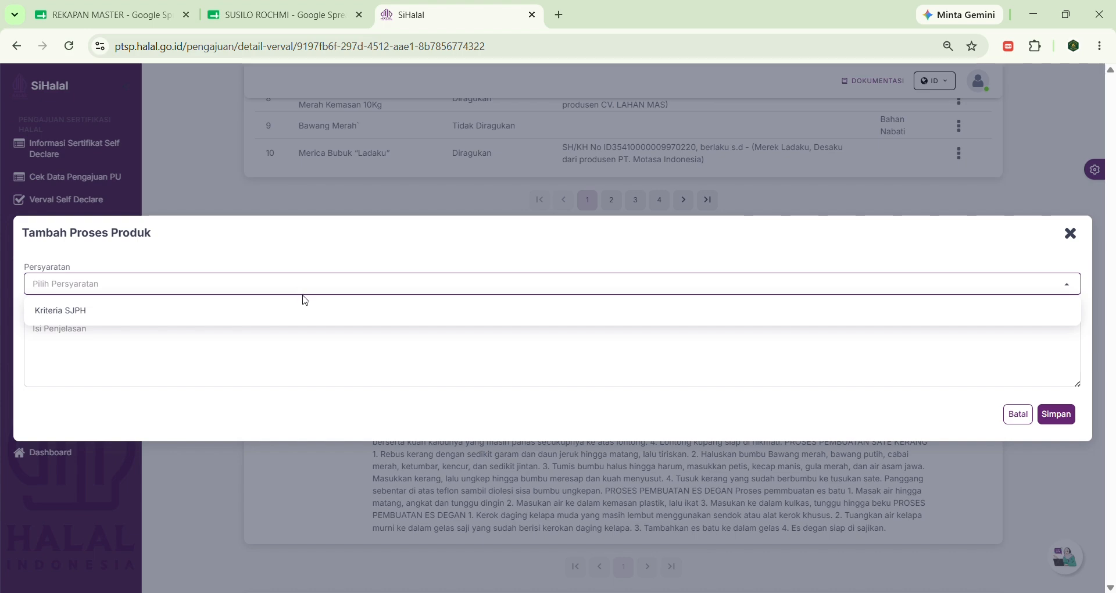
left_click(303, 314)
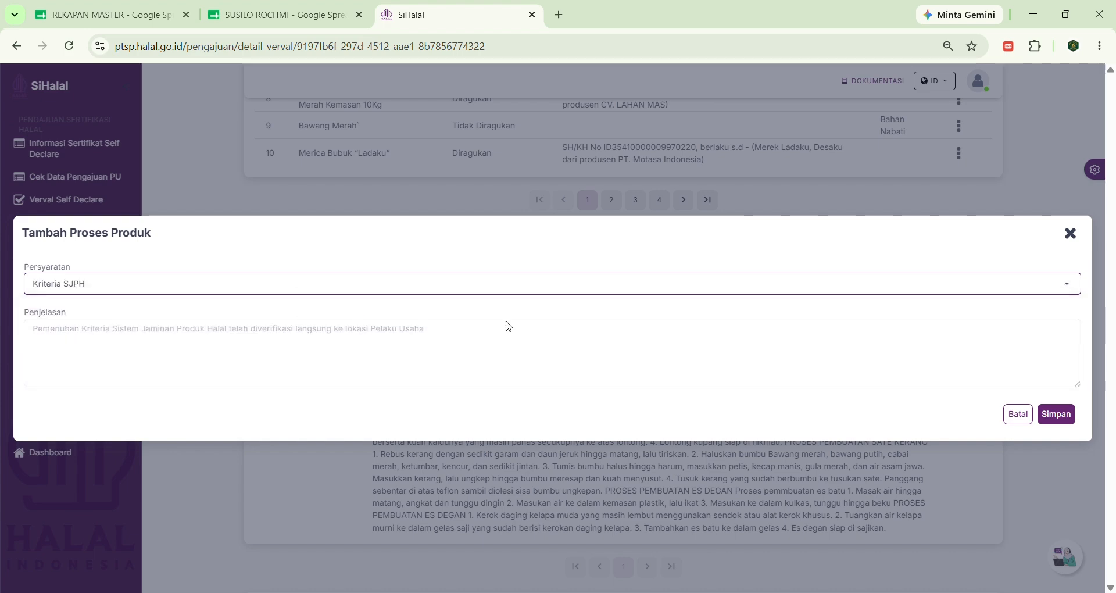
left_click(1064, 424)
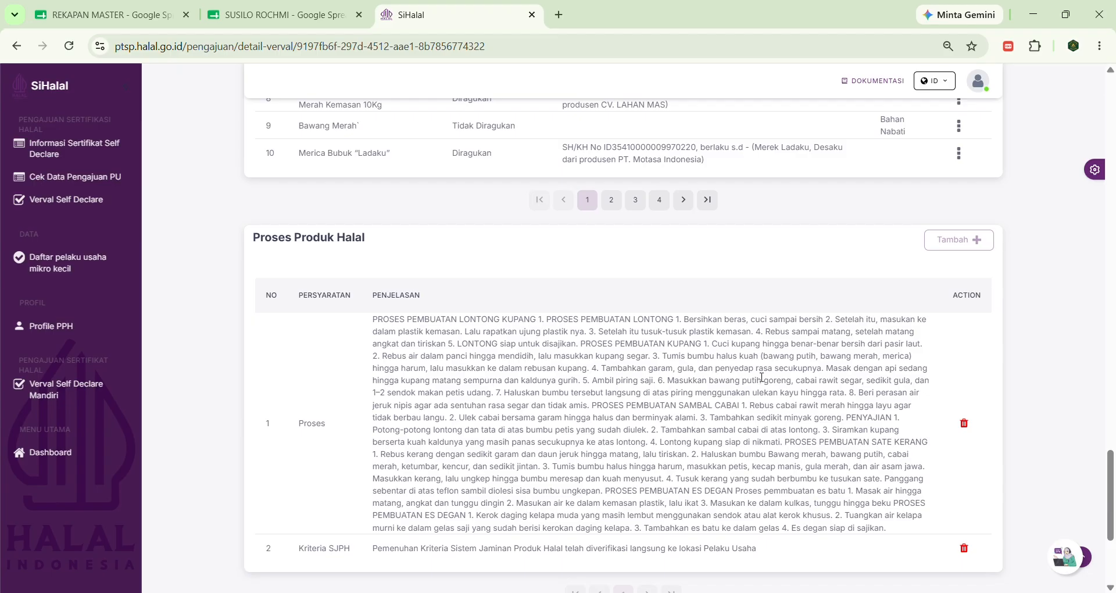
Send the completed verval for the KUPANG LONTONG CAK SLAMET submission and confirm the sending.
scroll(761, 383, "down", 4)
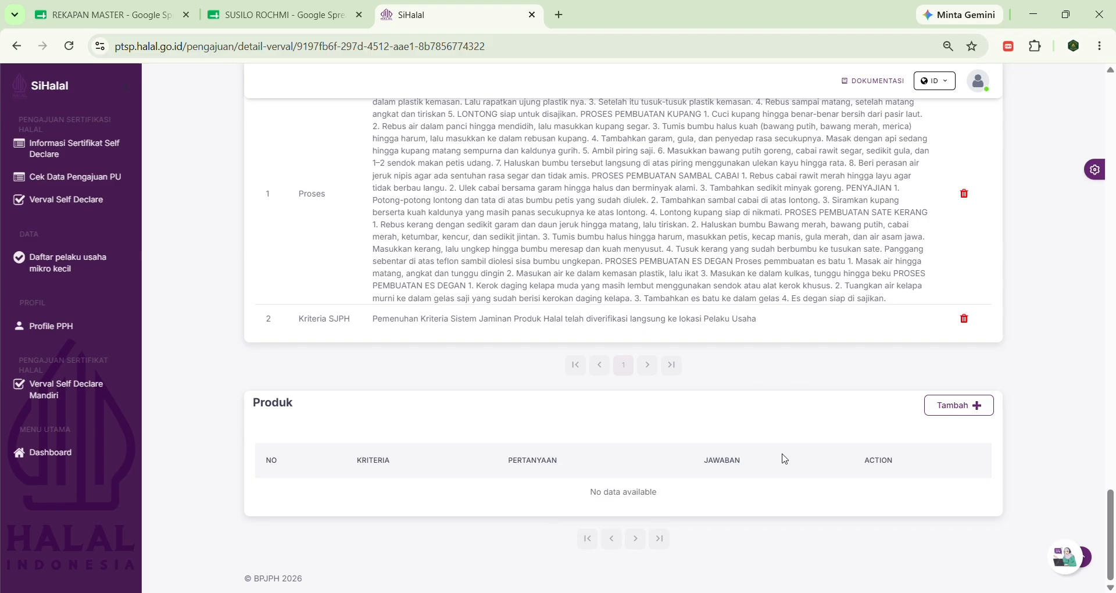
scroll(784, 459, "up", 20)
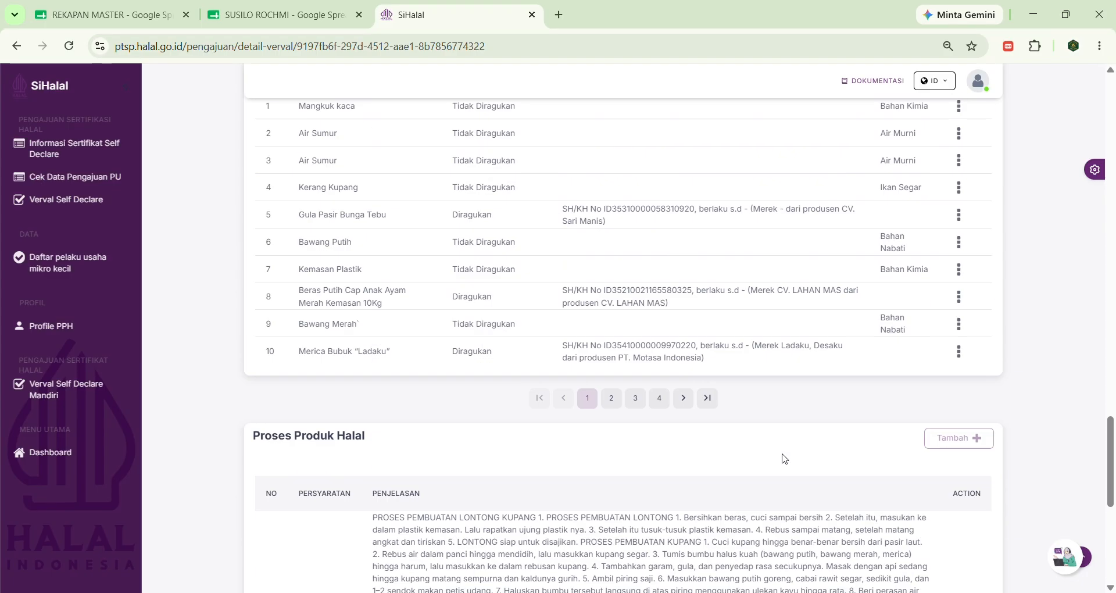
scroll(784, 458, "up", 1)
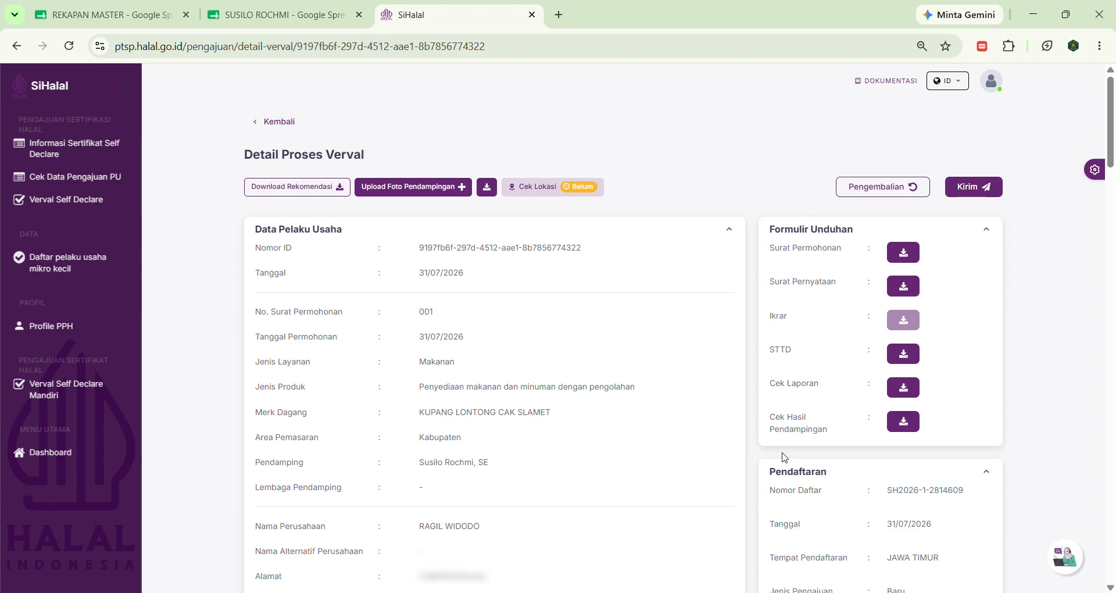
left_click(991, 188)
left_click(801, 357)
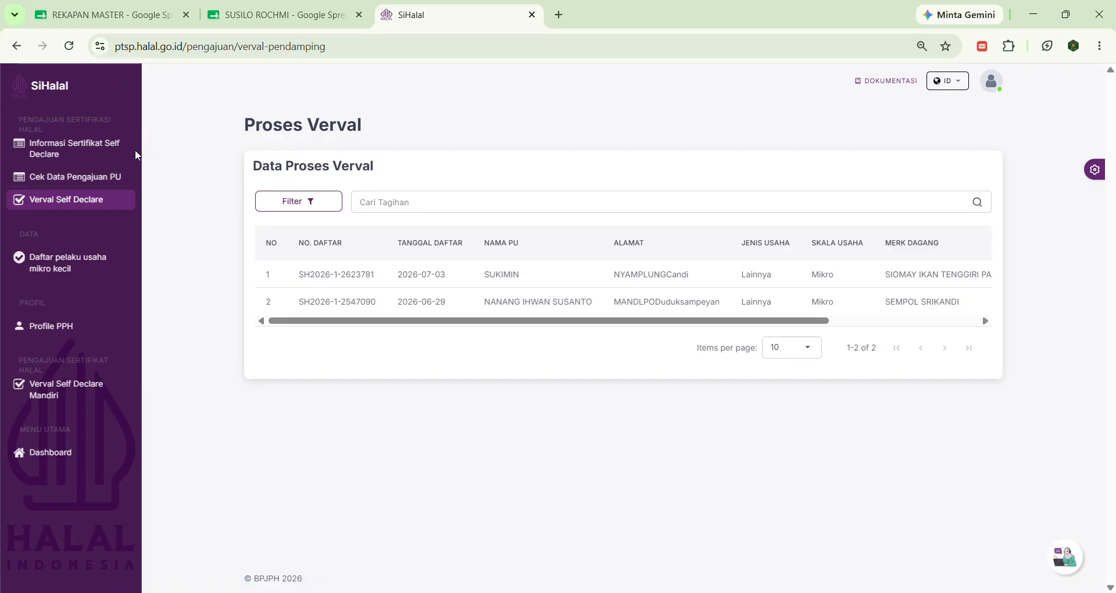
Filter the Informasi Sertifikat Self Declare list by status Selesai P3H and check the row of the KUPANG LONTONG CAK SLAMET submission.
left_click(99, 153)
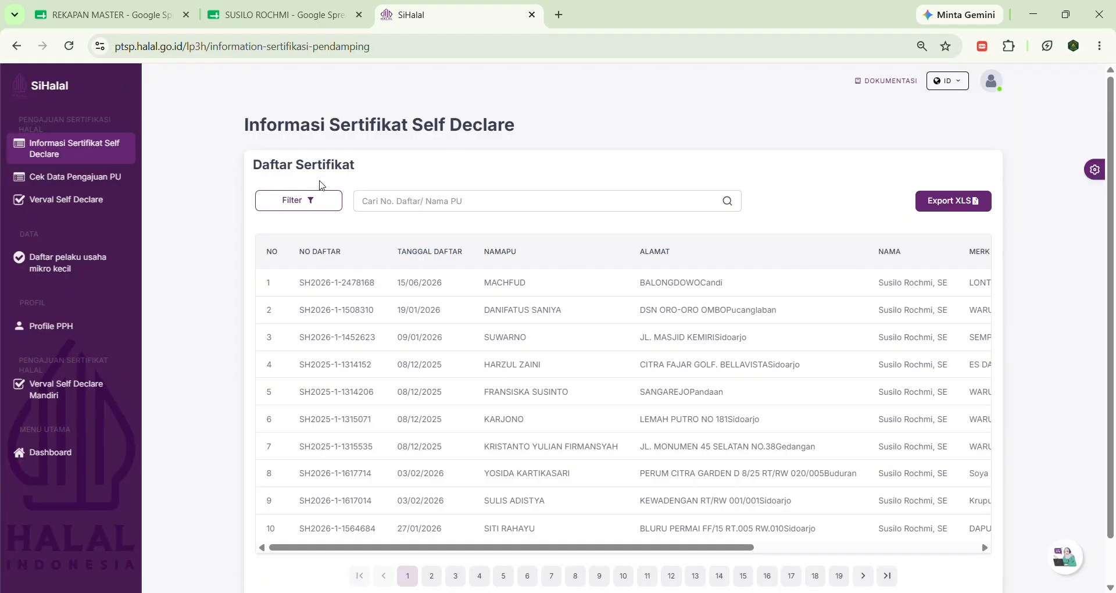
left_click(308, 201)
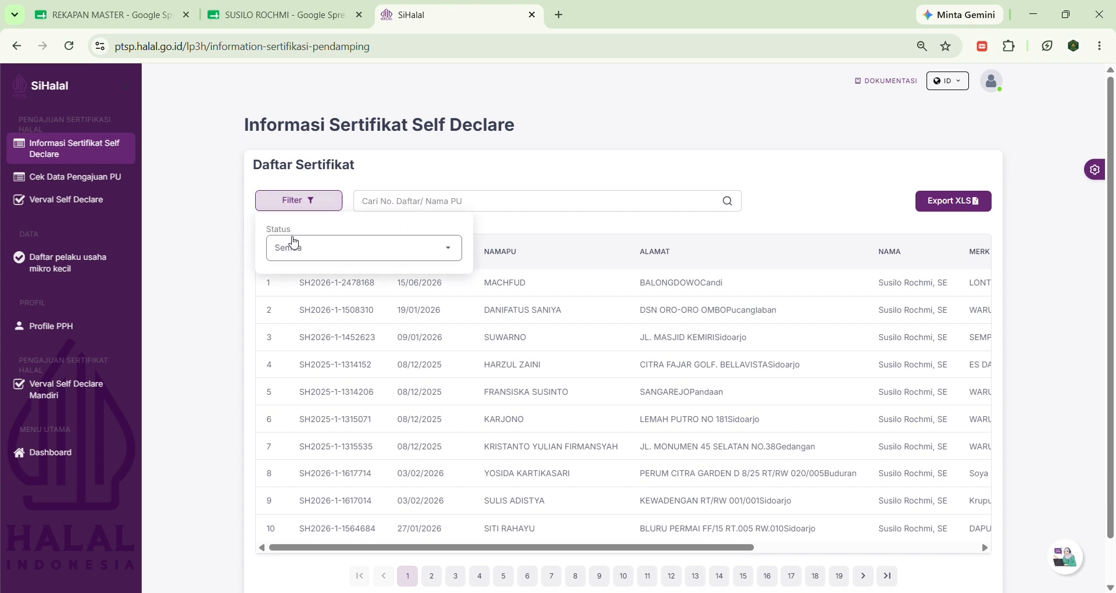
left_click(317, 255)
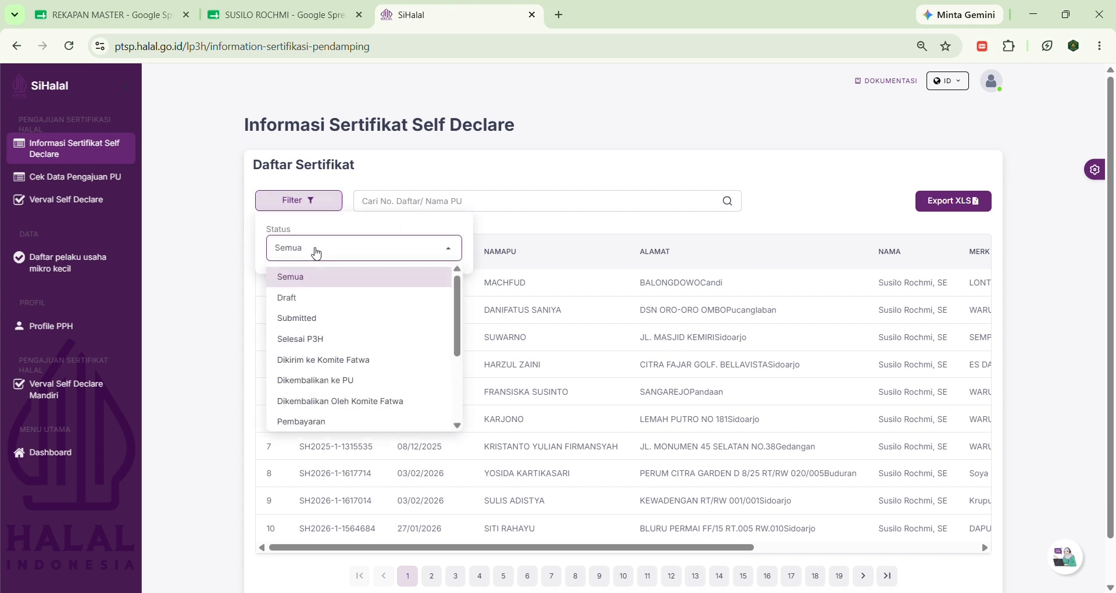
left_click(333, 342)
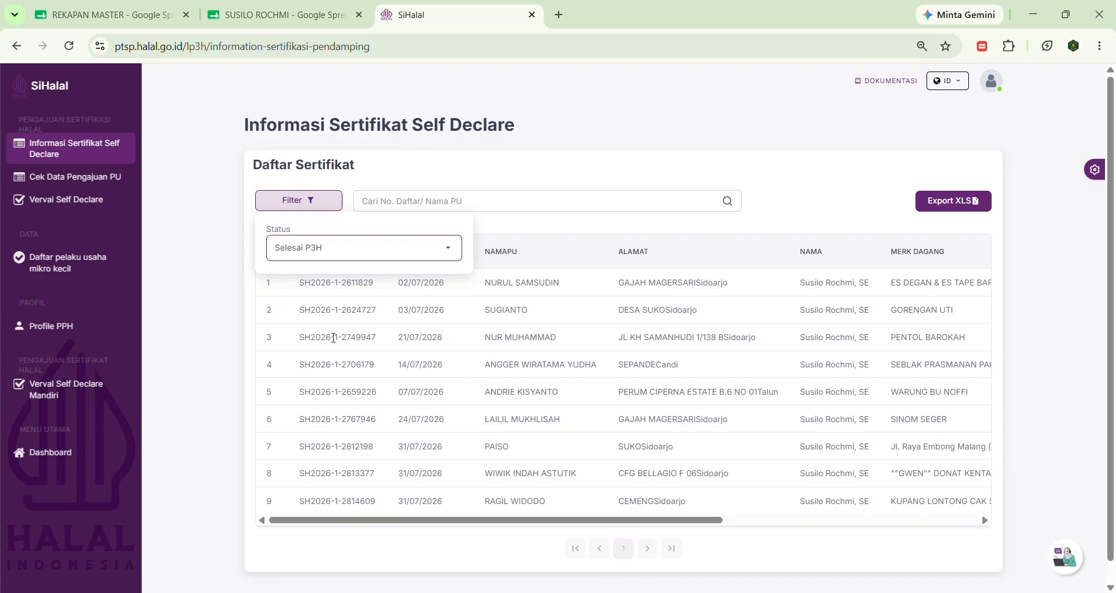
left_click(462, 386)
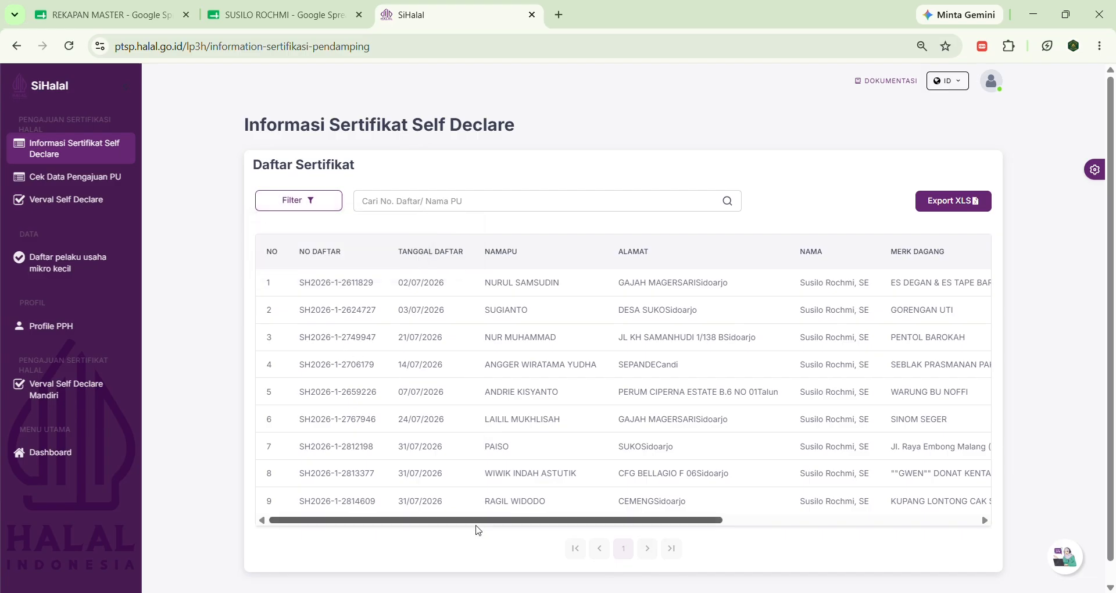
scroll(478, 526, "right", 2)
scroll(483, 523, "left", 2)
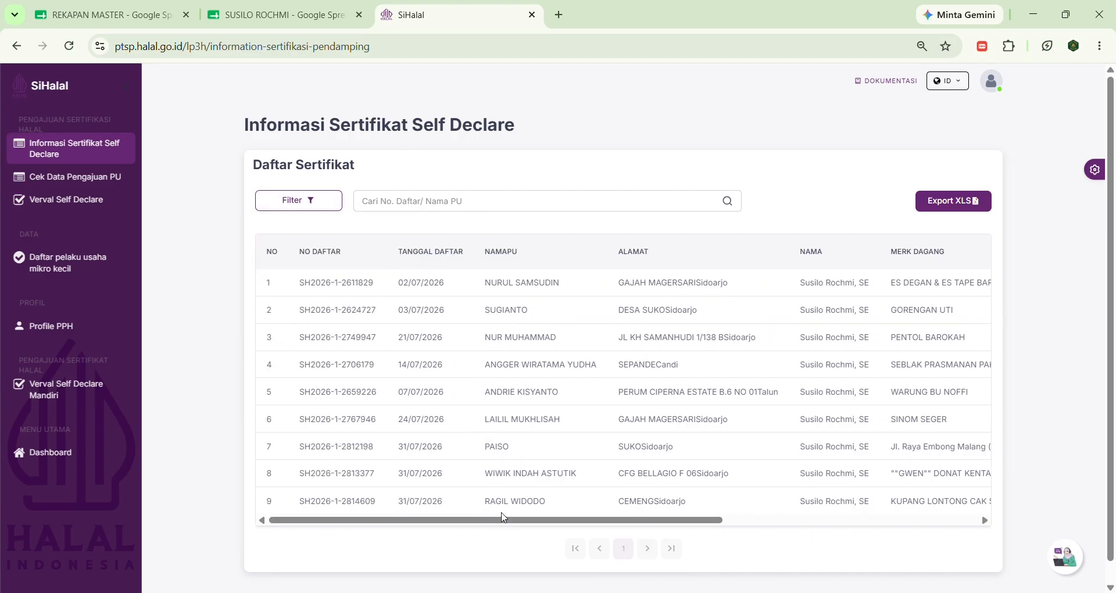